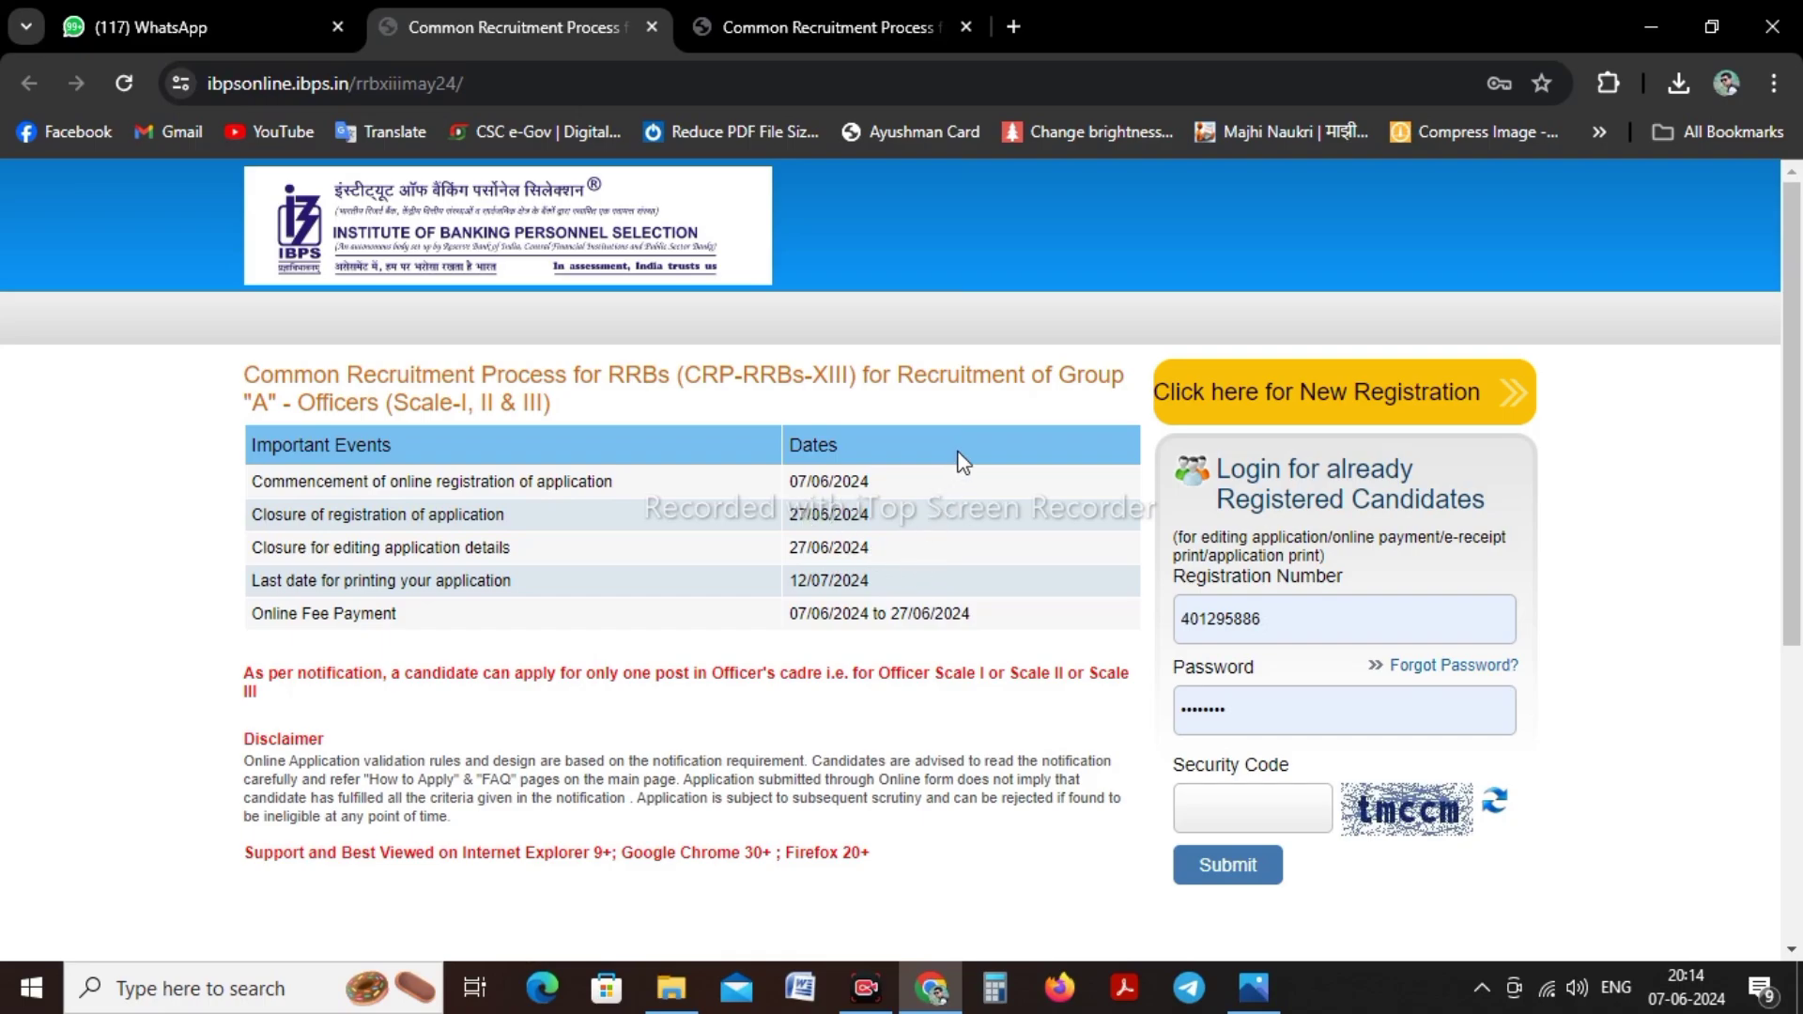
Start a new candidate registration and enter and confirm the candidate's first name
{"action": "left_click", "coordinate": [1320, 403]}
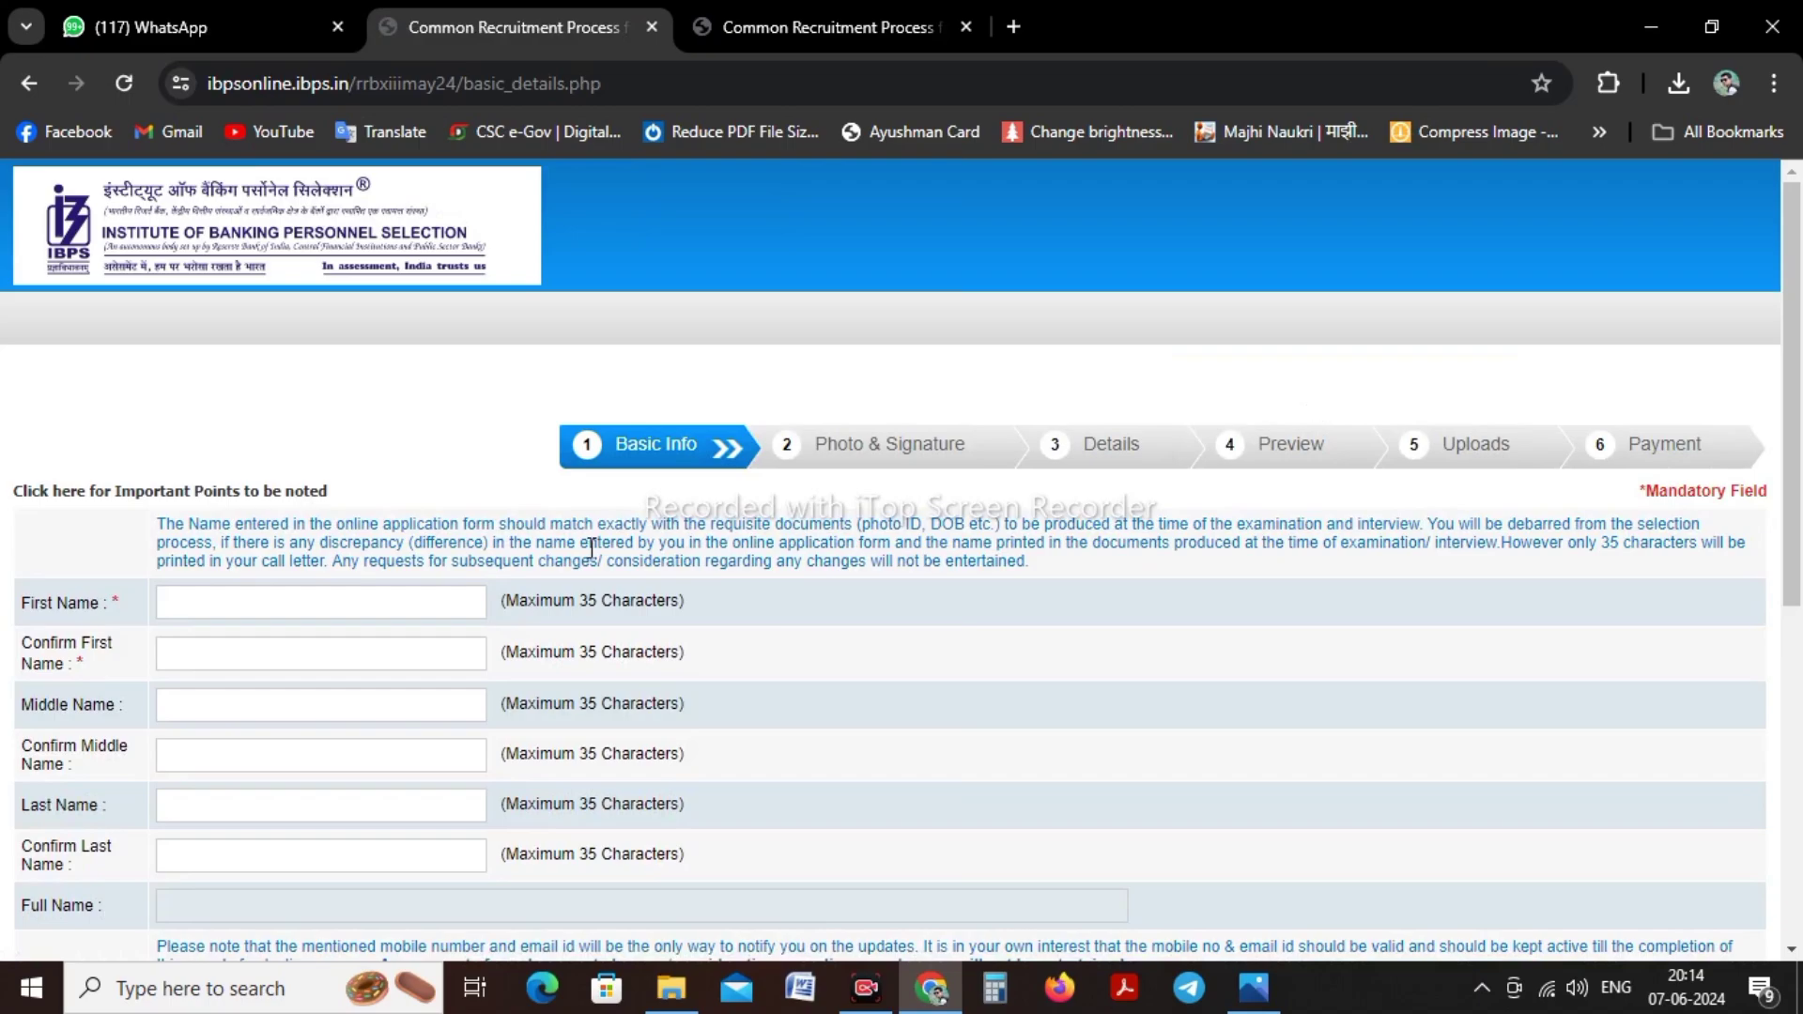
{"action": "scroll", "coordinate": [374, 418], "scroll_direction": "down", "scroll_amount": 3}
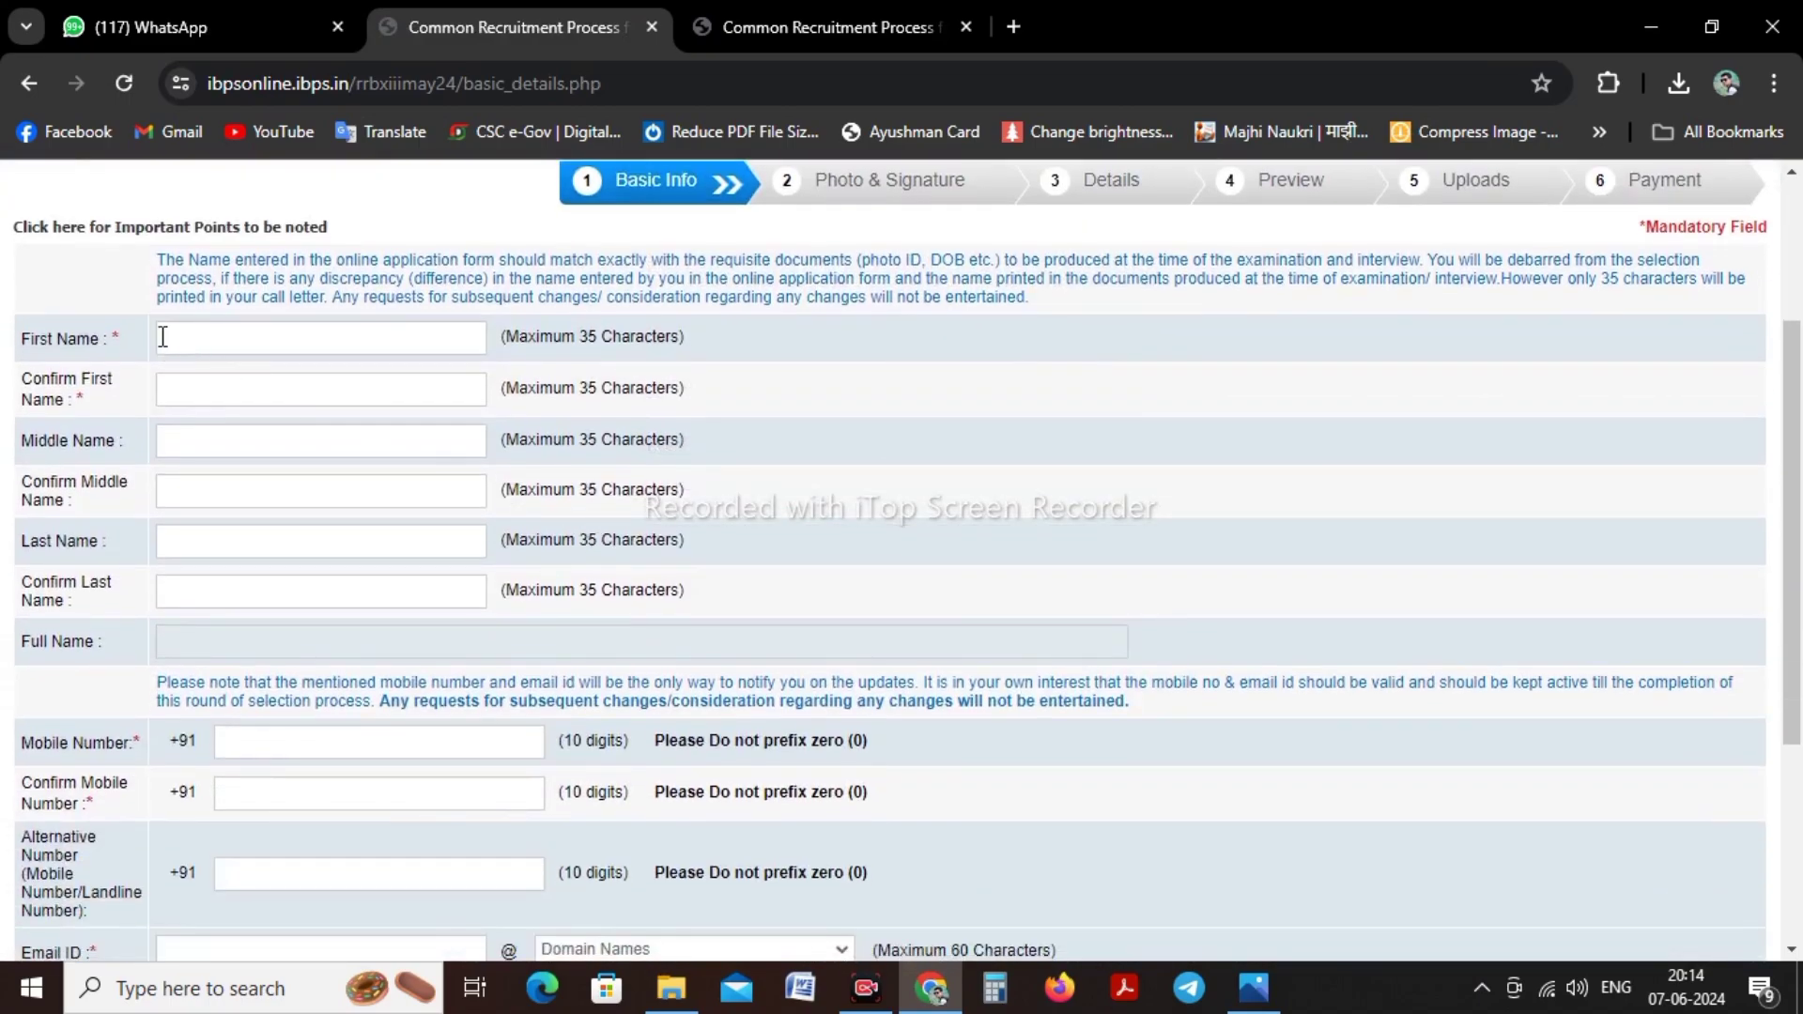
{"action": "left_click", "coordinate": [173, 337]}
{"action": "left_click", "coordinate": [1054, 374]}
{"action": "left_click", "coordinate": [300, 339]}
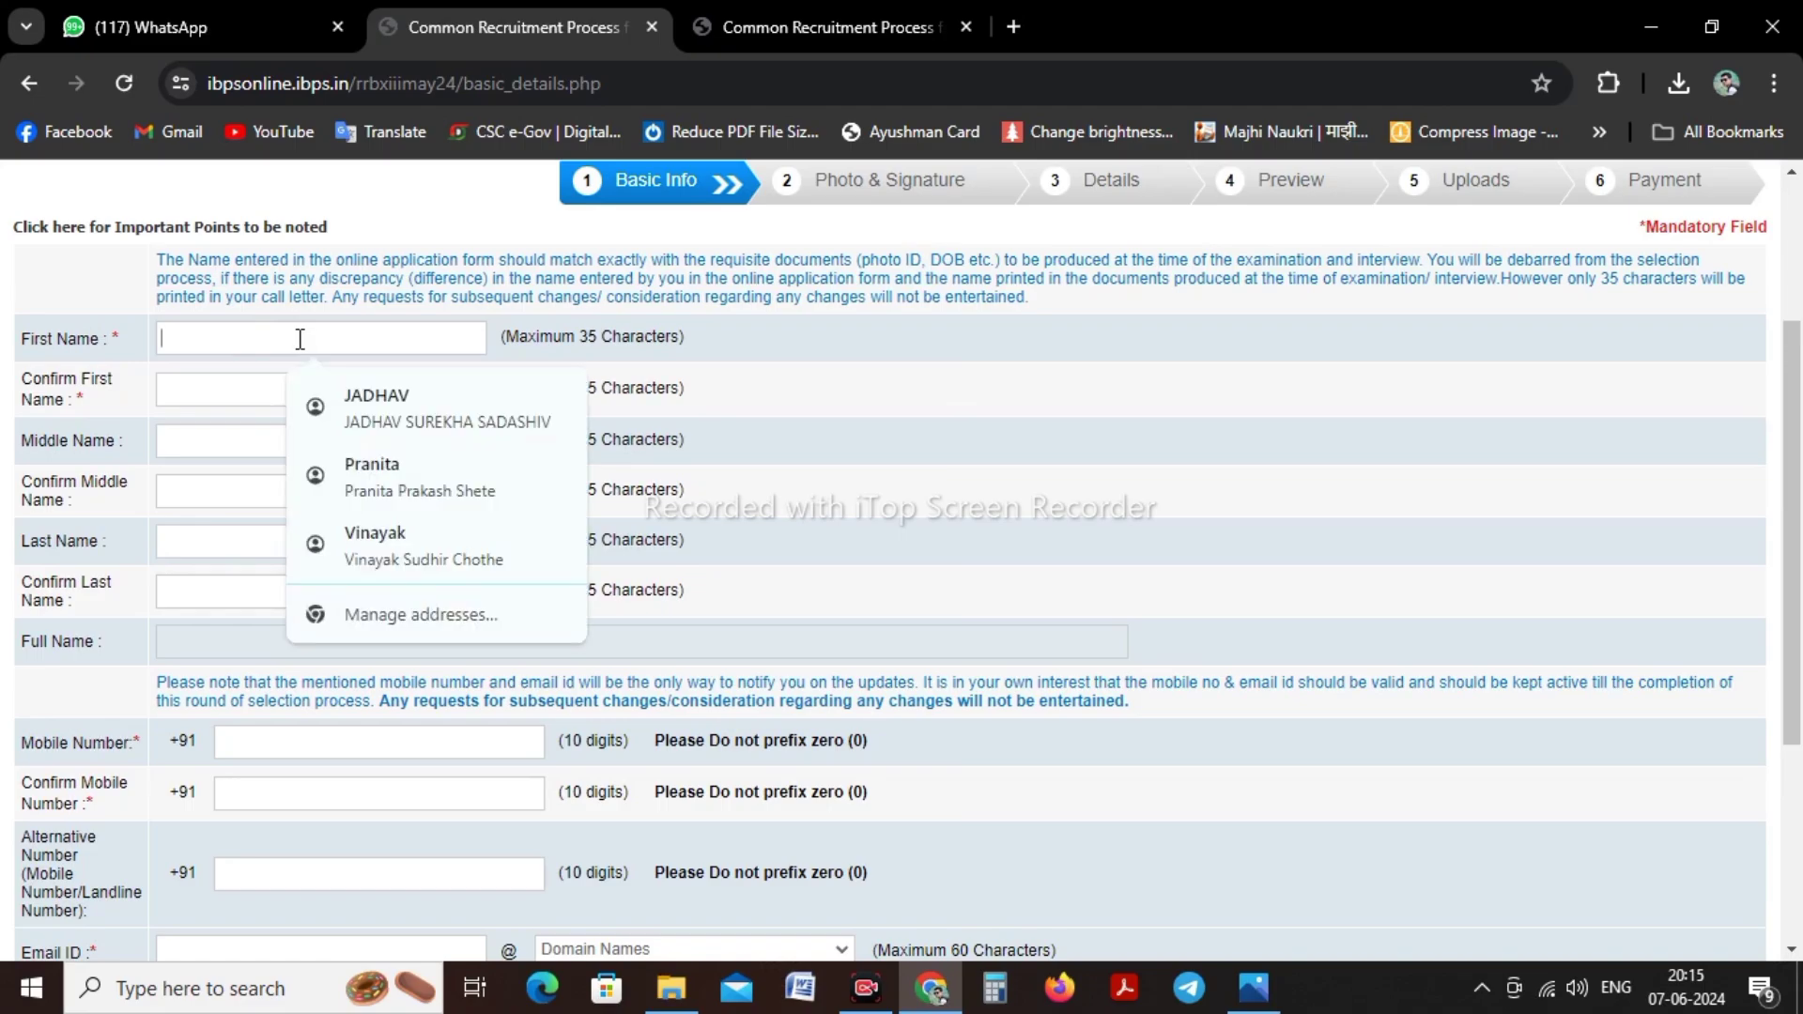
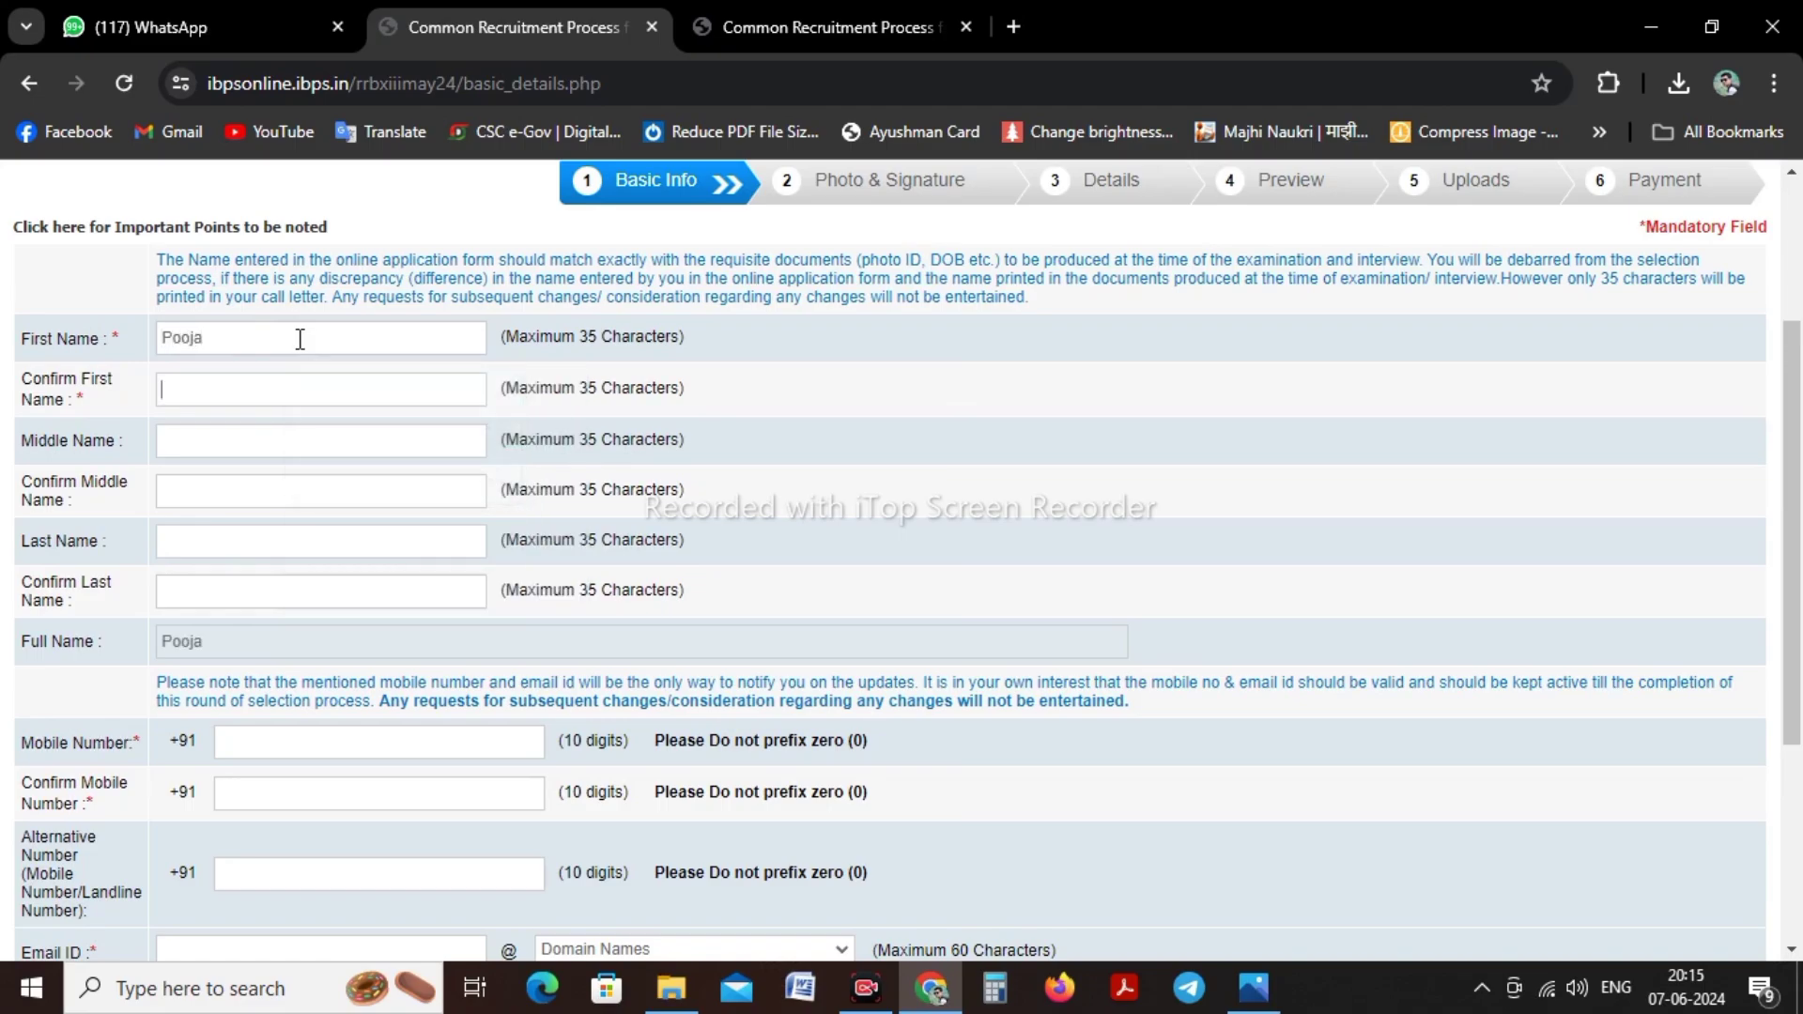
{"action": "key", "text": "Tab"}
{"action": "key", "text": "Tab"}
Enter and confirm the candidate's middle name, then type the surname in the last-name fields
{"action": "type", "text": "Amar"}
{"action": "key", "text": "Tab"}
{"action": "type", "text": "Ma"}
{"action": "key", "text": "BackSpace"}
{"action": "type", "text": "Amar"}
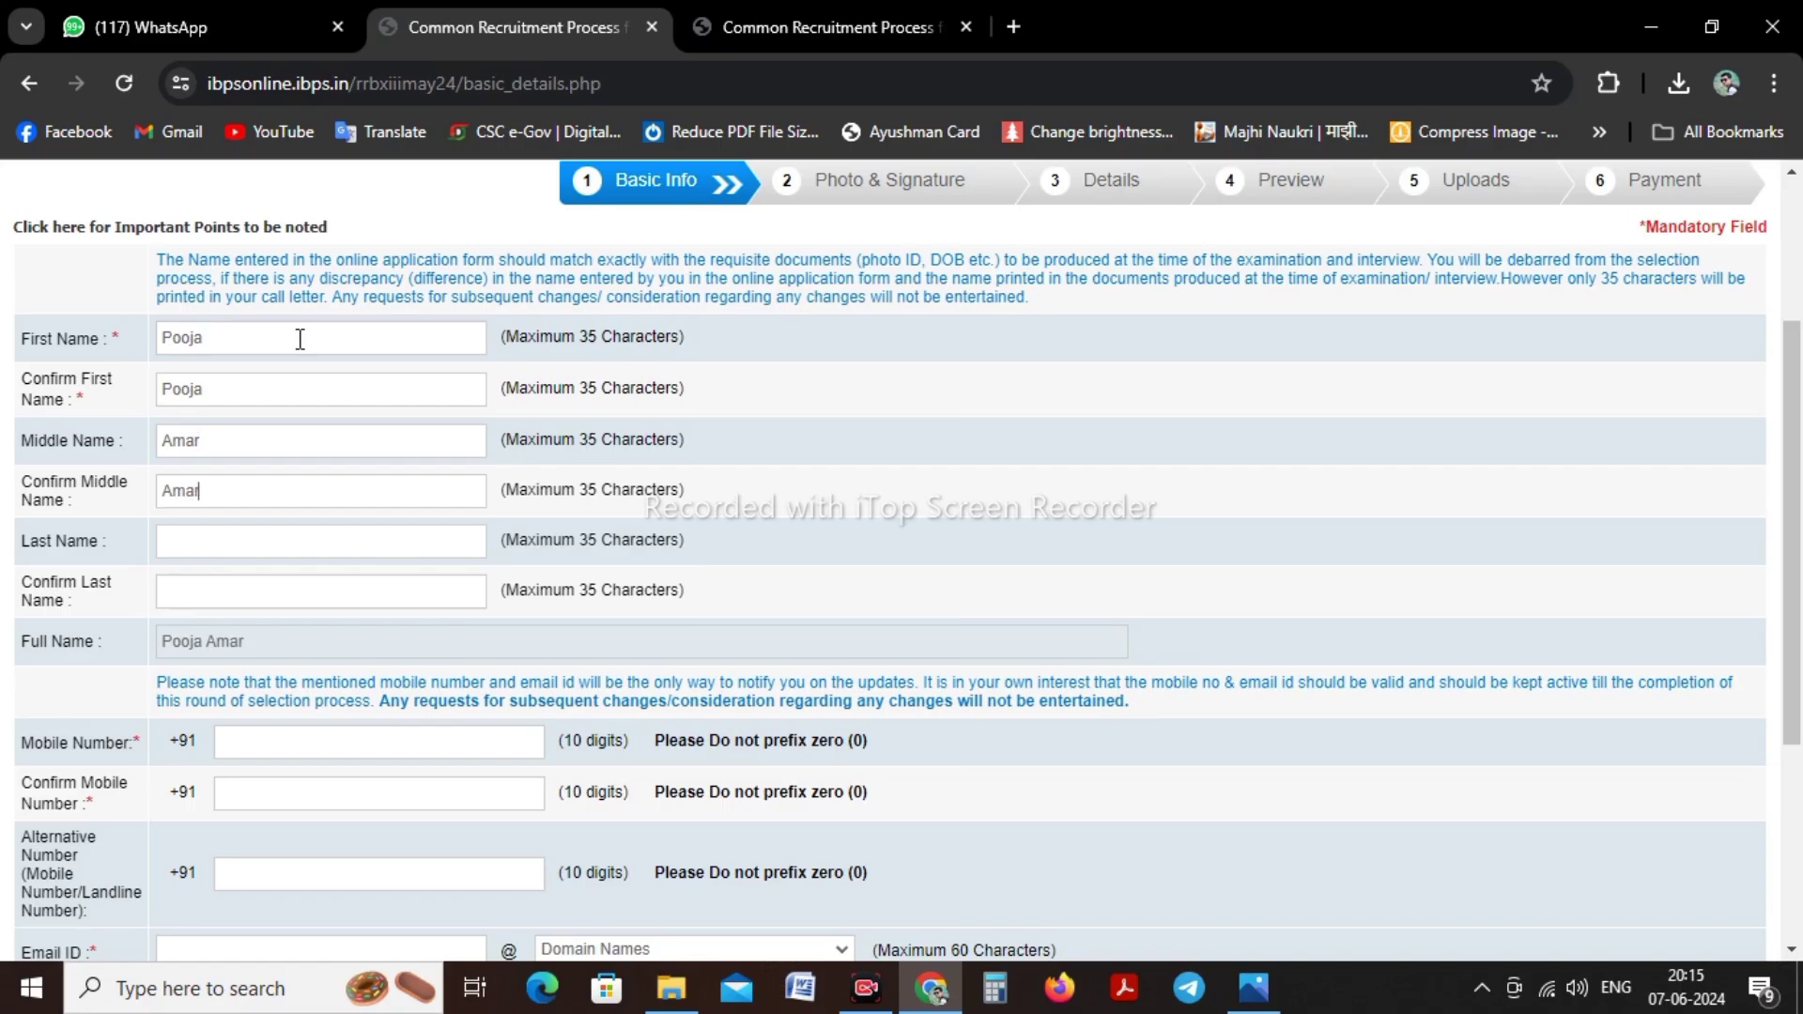
{"action": "left_click", "coordinate": [212, 600]}
Capitalise the surname's first letter to K in both the last name and its confirmation
{"action": "left_click_drag", "start_coordinate": [164, 648], "coordinate": [273, 645]}
{"action": "left_click", "coordinate": [346, 648]}
{"action": "left_click", "coordinate": [167, 549]}
{"action": "key", "text": "Delete"}
{"action": "type", "text": "K"}
{"action": "key", "text": "Tab"}
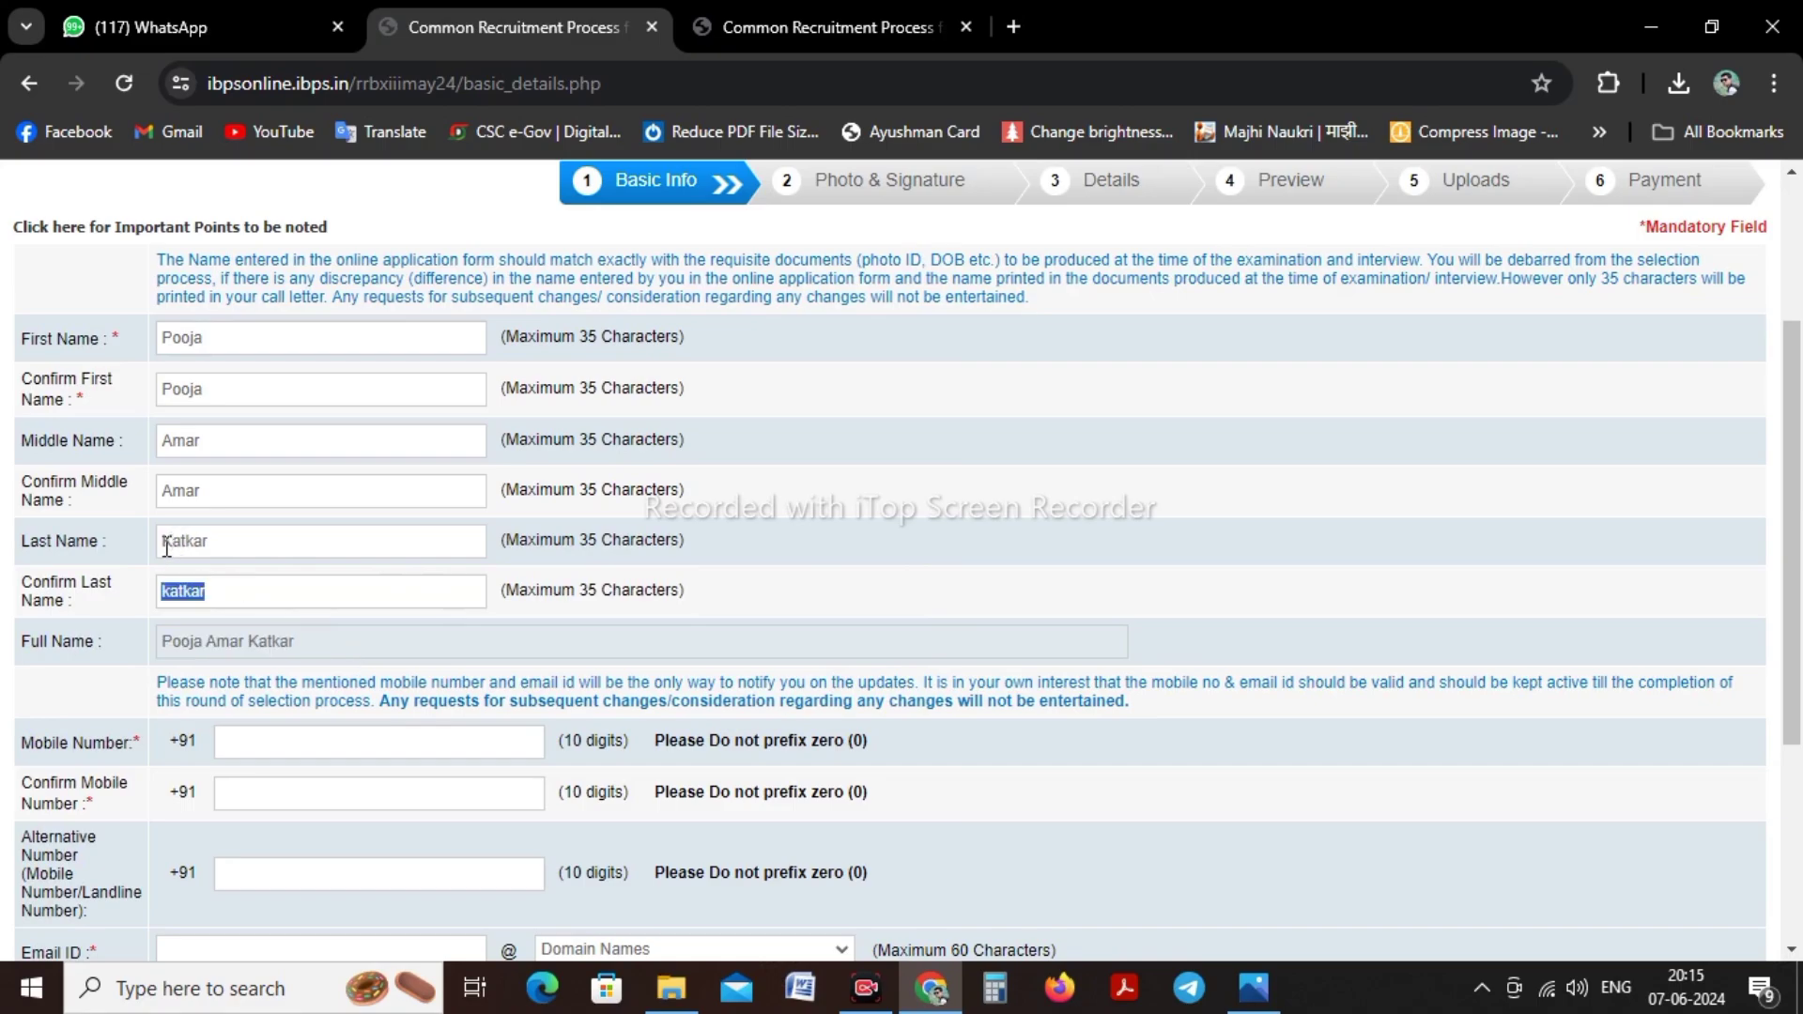
{"action": "key", "text": "Home"}
{"action": "key", "text": "Delete"}
{"action": "type", "text": "K"}
Enter the candidate's mobile number and confirm it
{"action": "left_click", "coordinate": [263, 435]}
{"action": "scroll", "coordinate": [1074, 492], "scroll_direction": "down", "scroll_amount": 3}
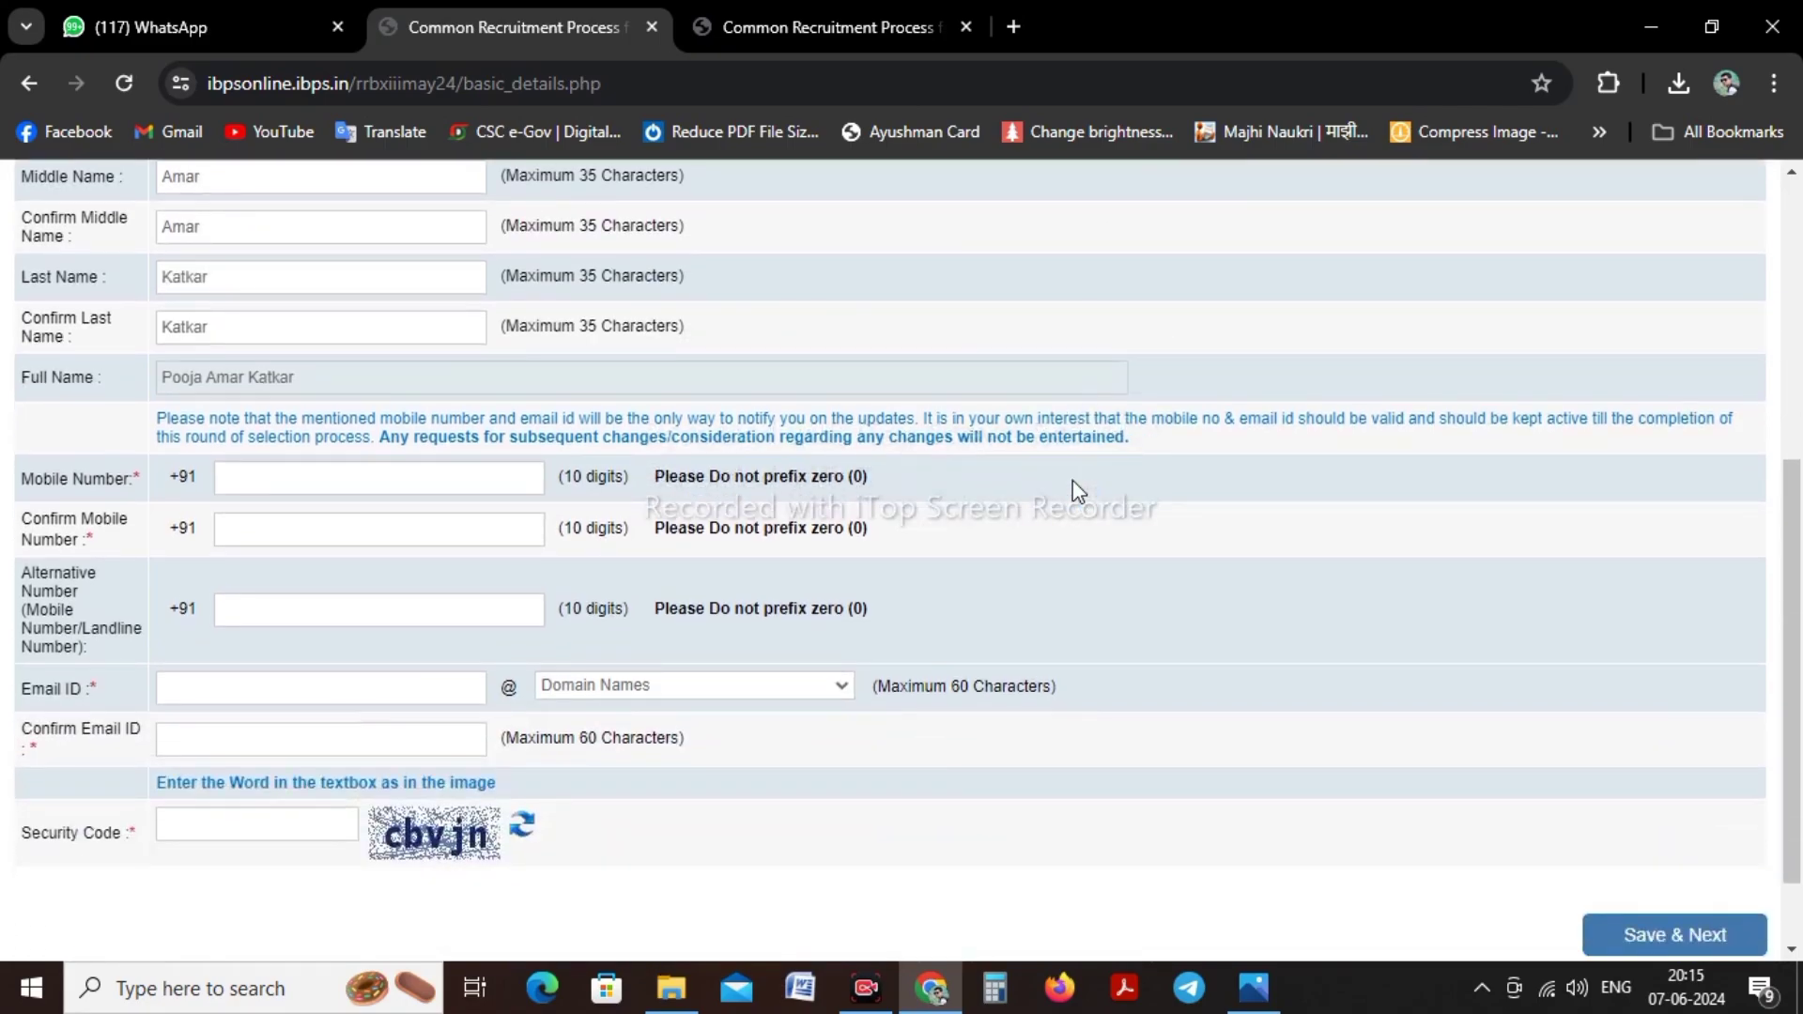
{"action": "left_click", "coordinate": [338, 480]}
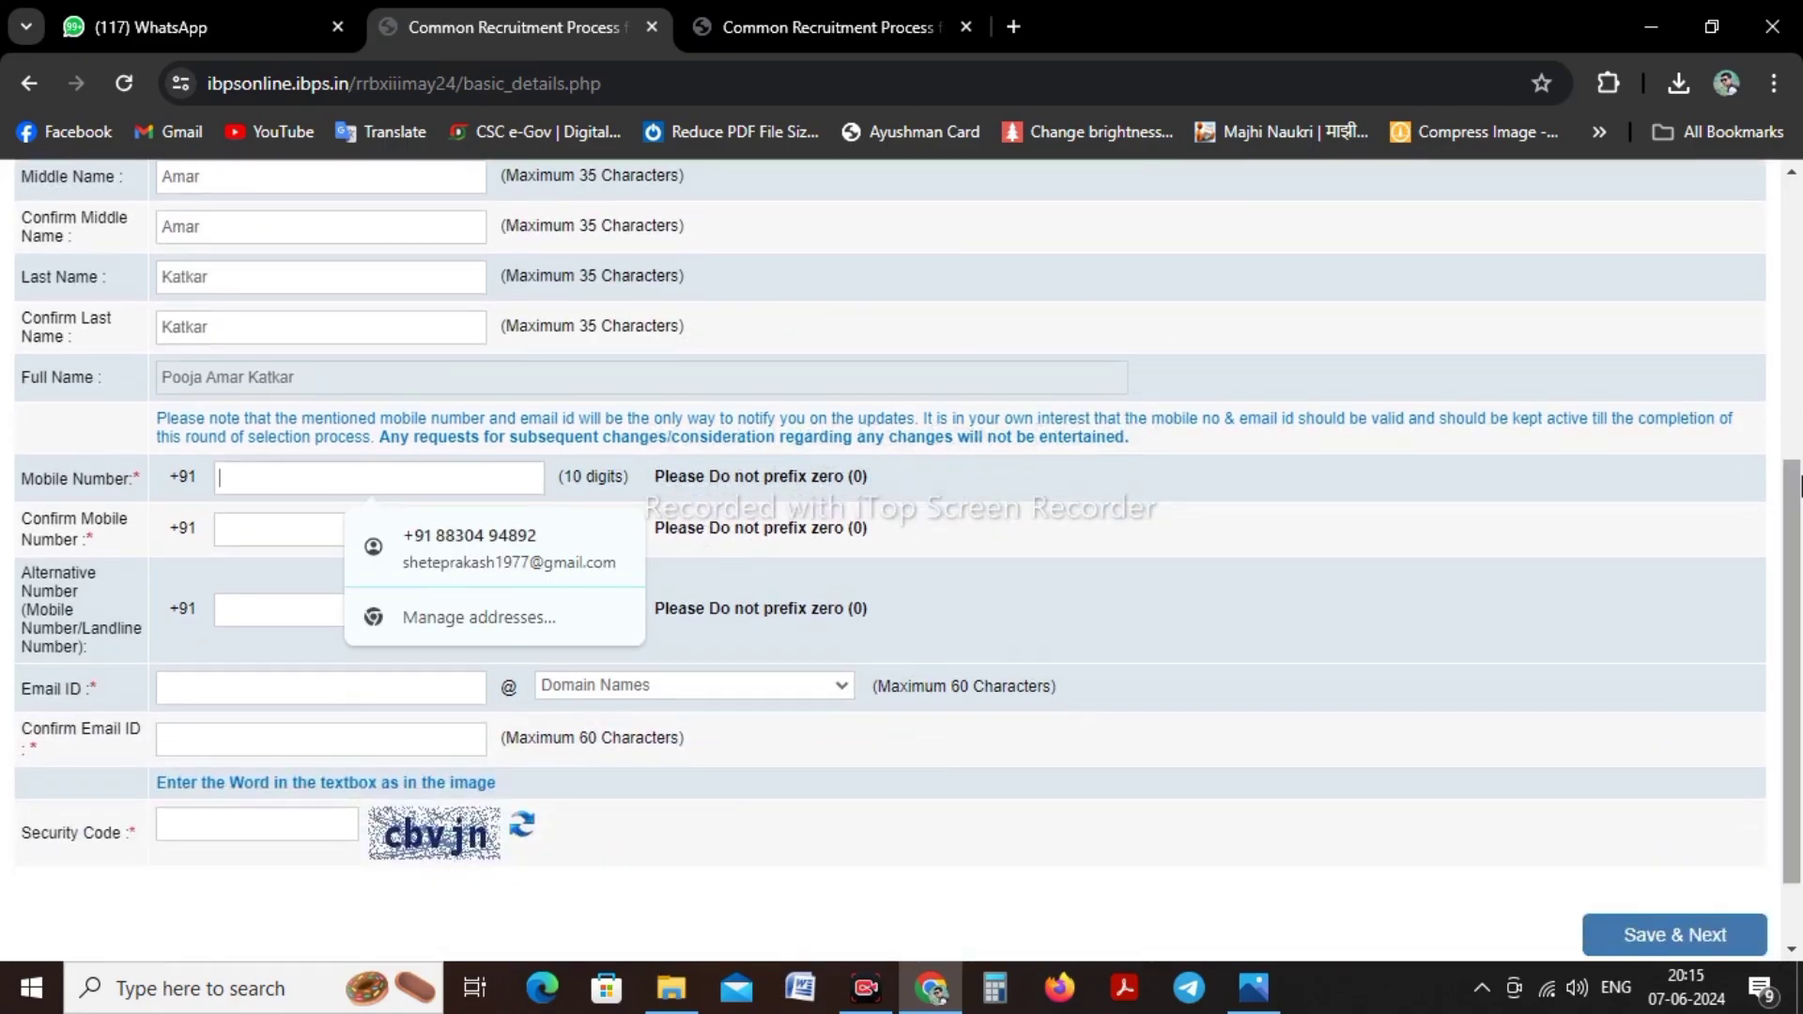
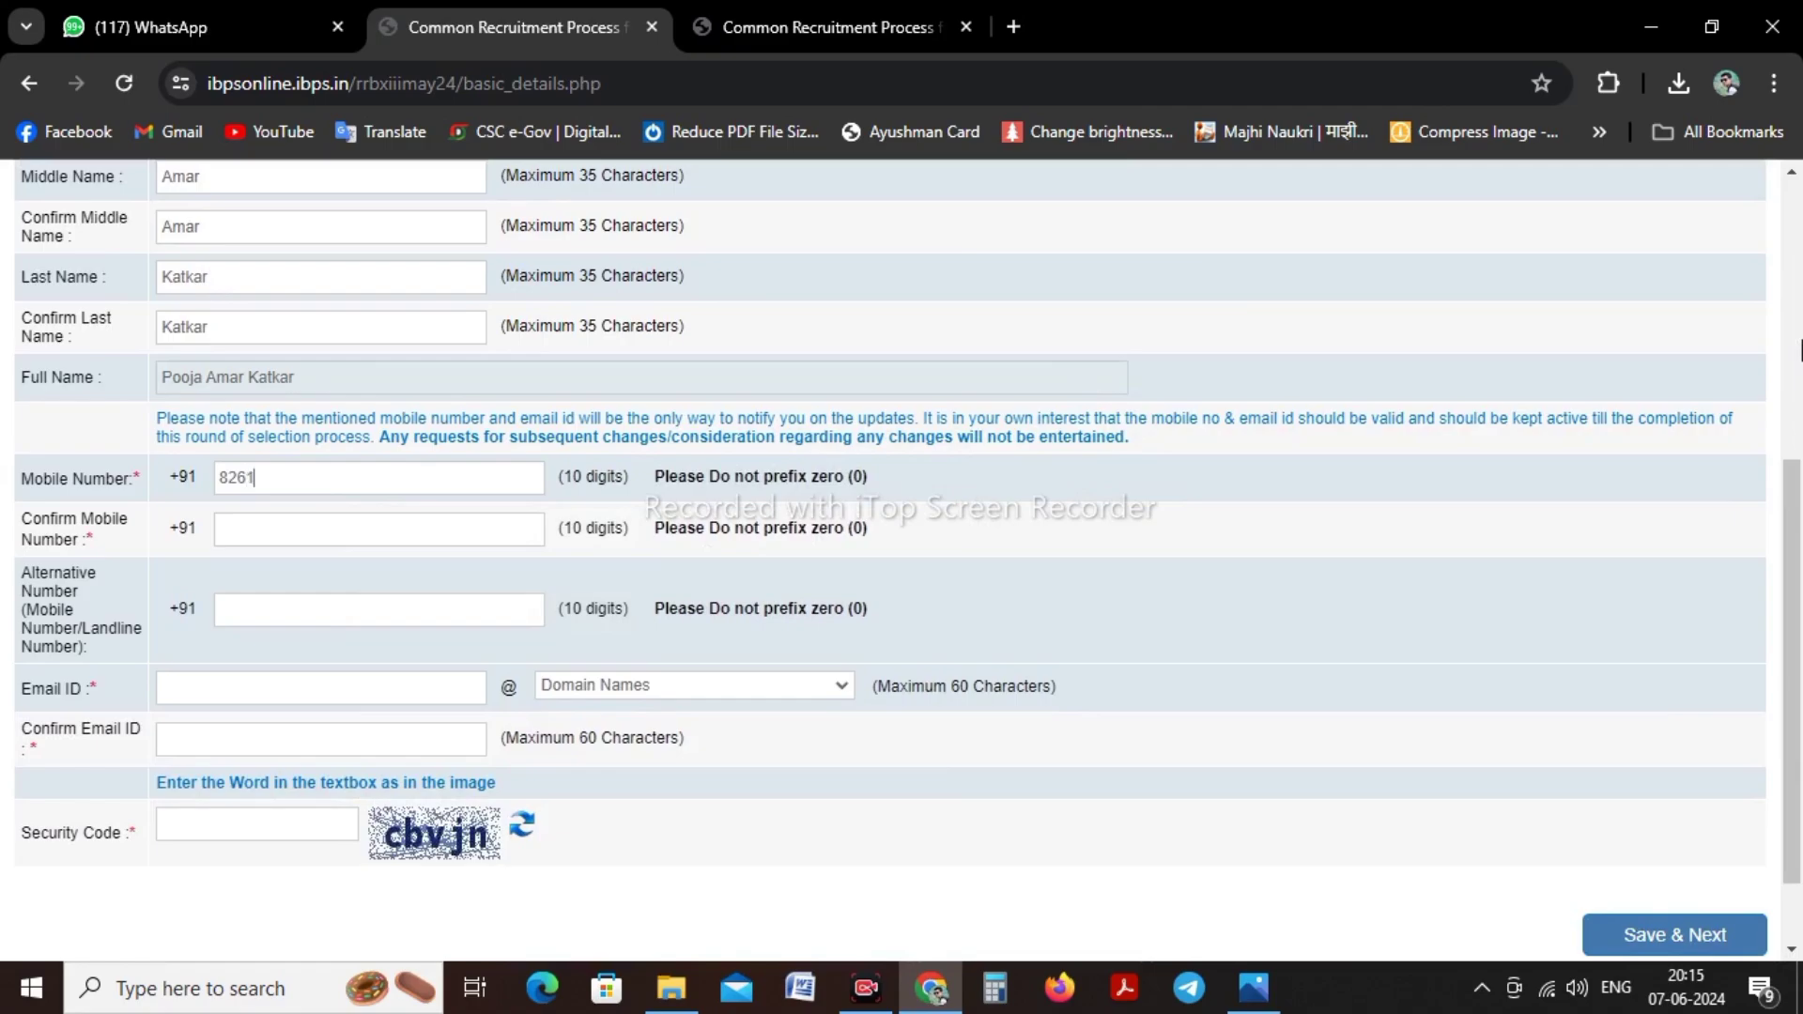
{"action": "left_click", "coordinate": [307, 528]}
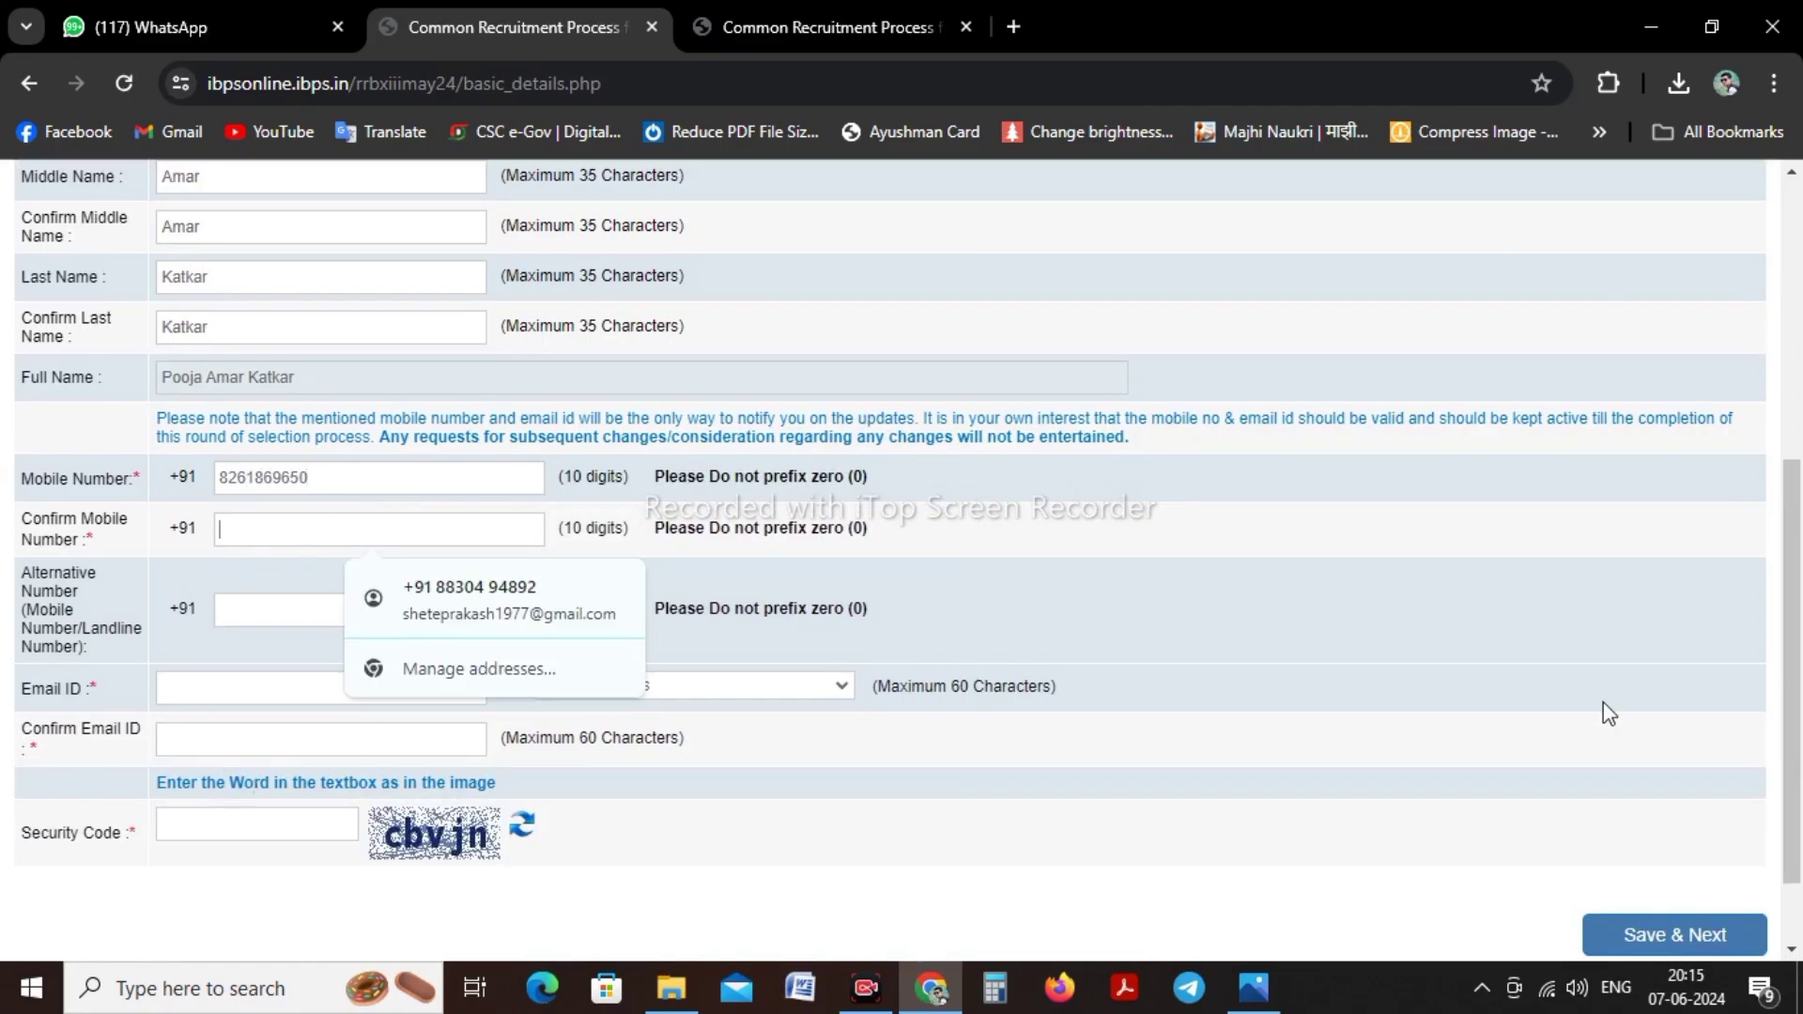
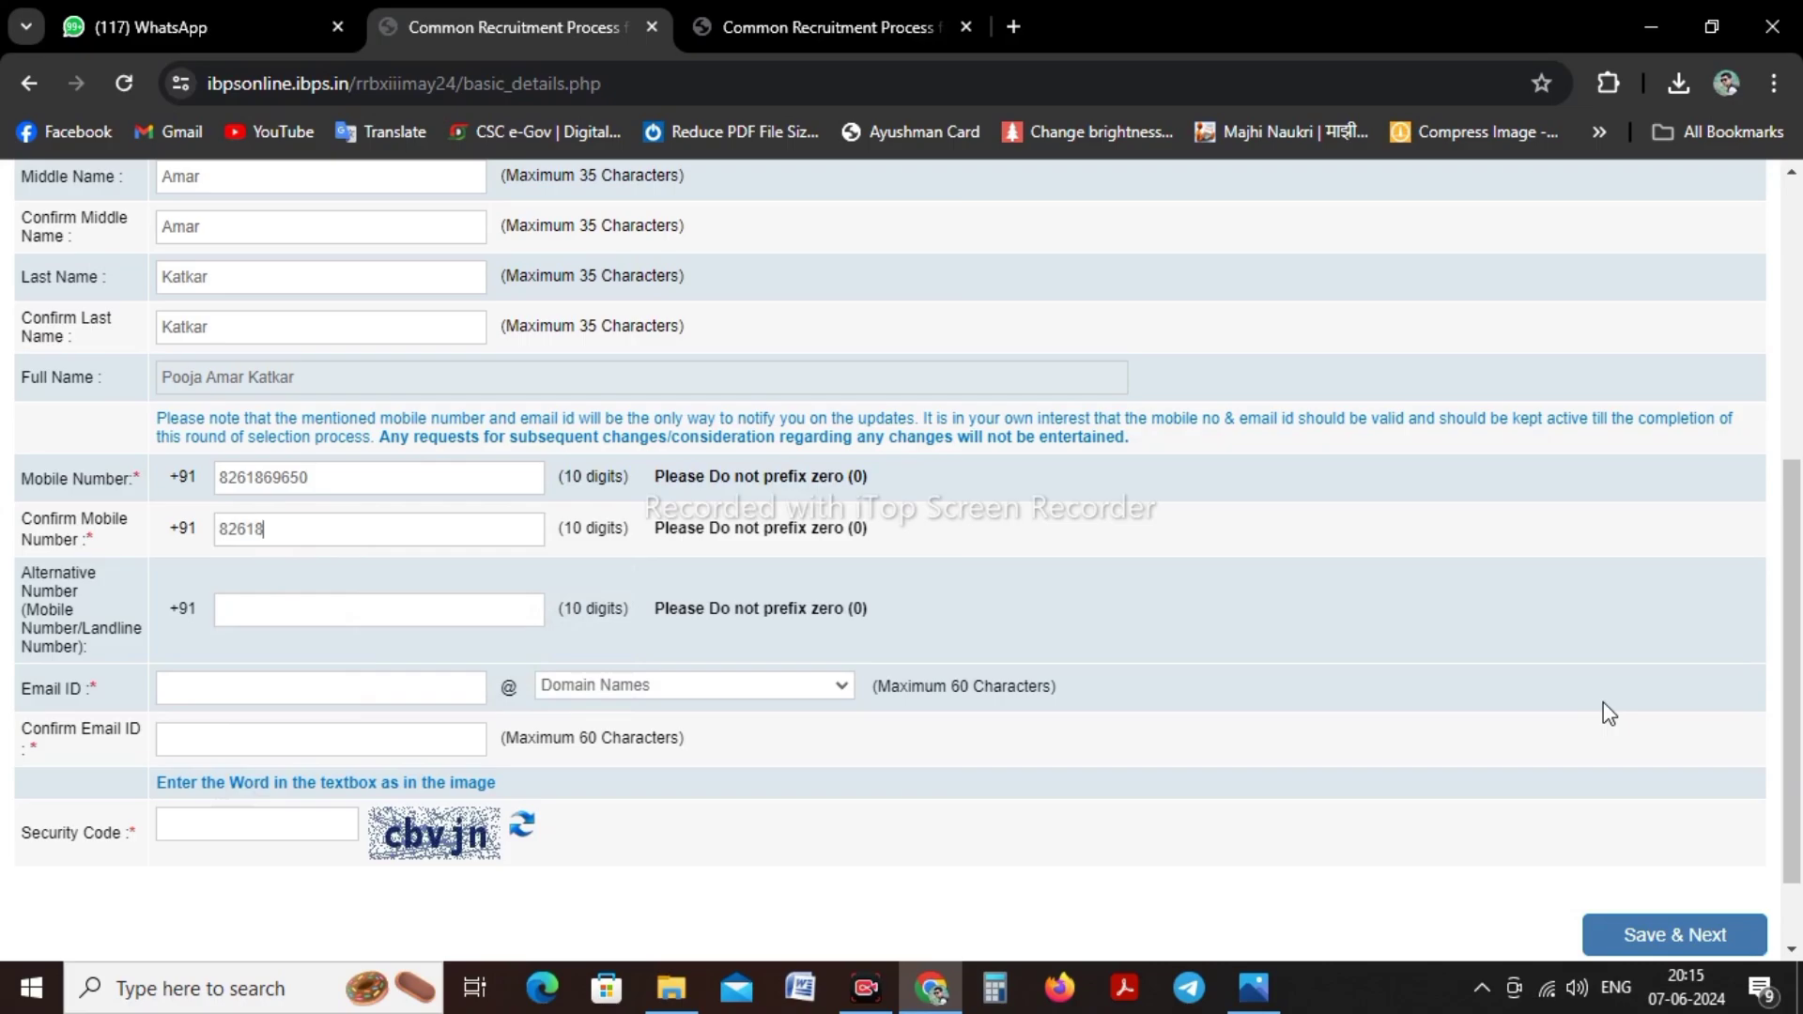
Enter the candidate's e-mail address with the gmail.com domain and confirm it
{"action": "left_click", "coordinate": [270, 687]}
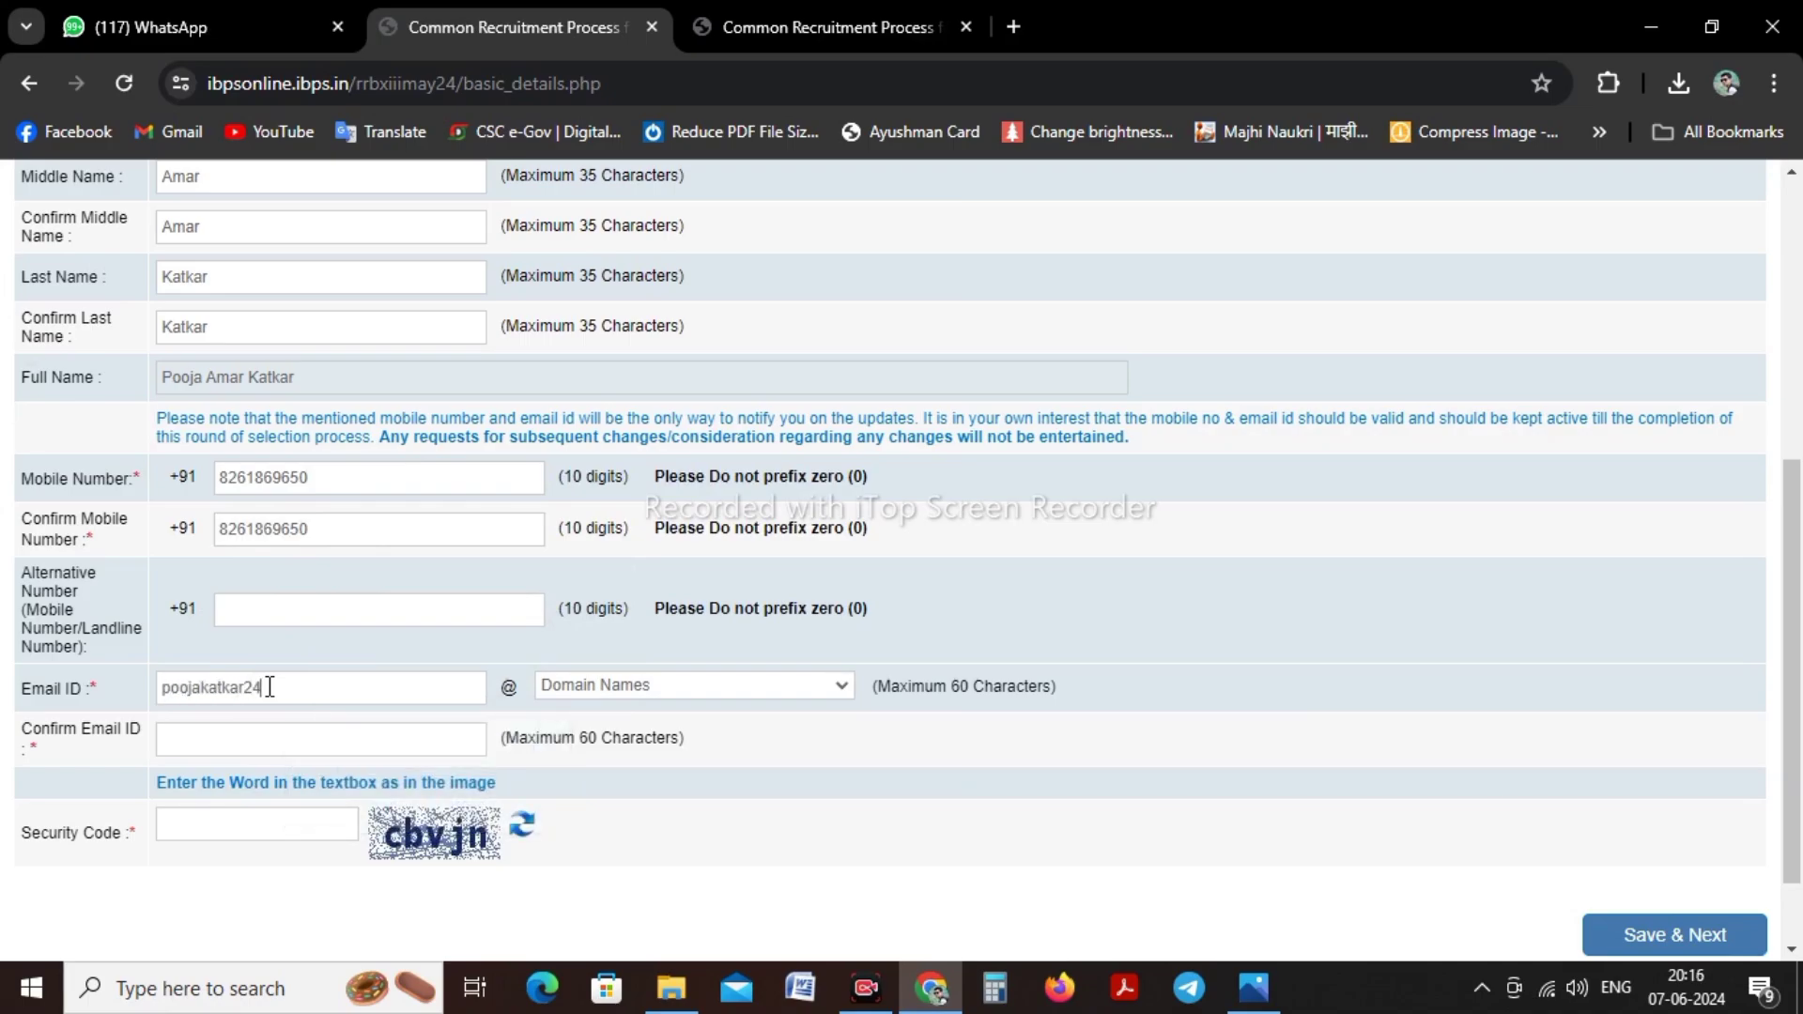
{"action": "left_click", "coordinate": [610, 691]}
{"action": "left_click", "coordinate": [603, 753]}
{"action": "left_click", "coordinate": [229, 740]}
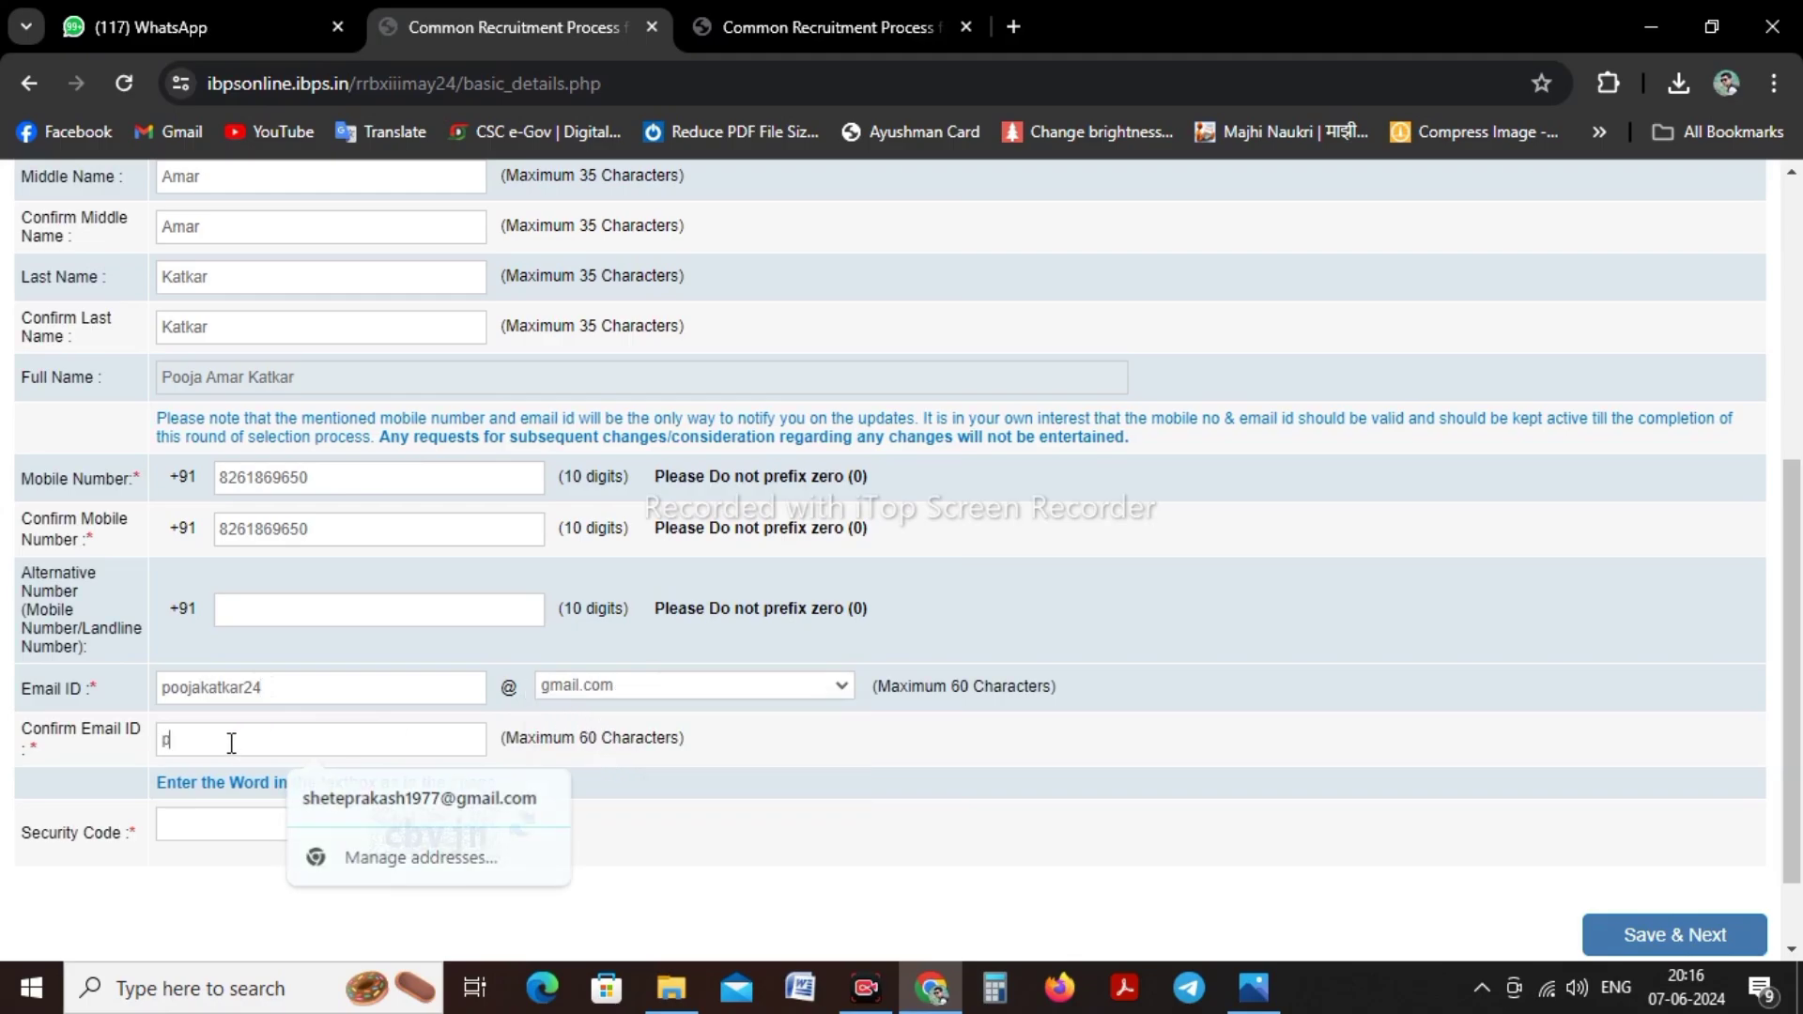
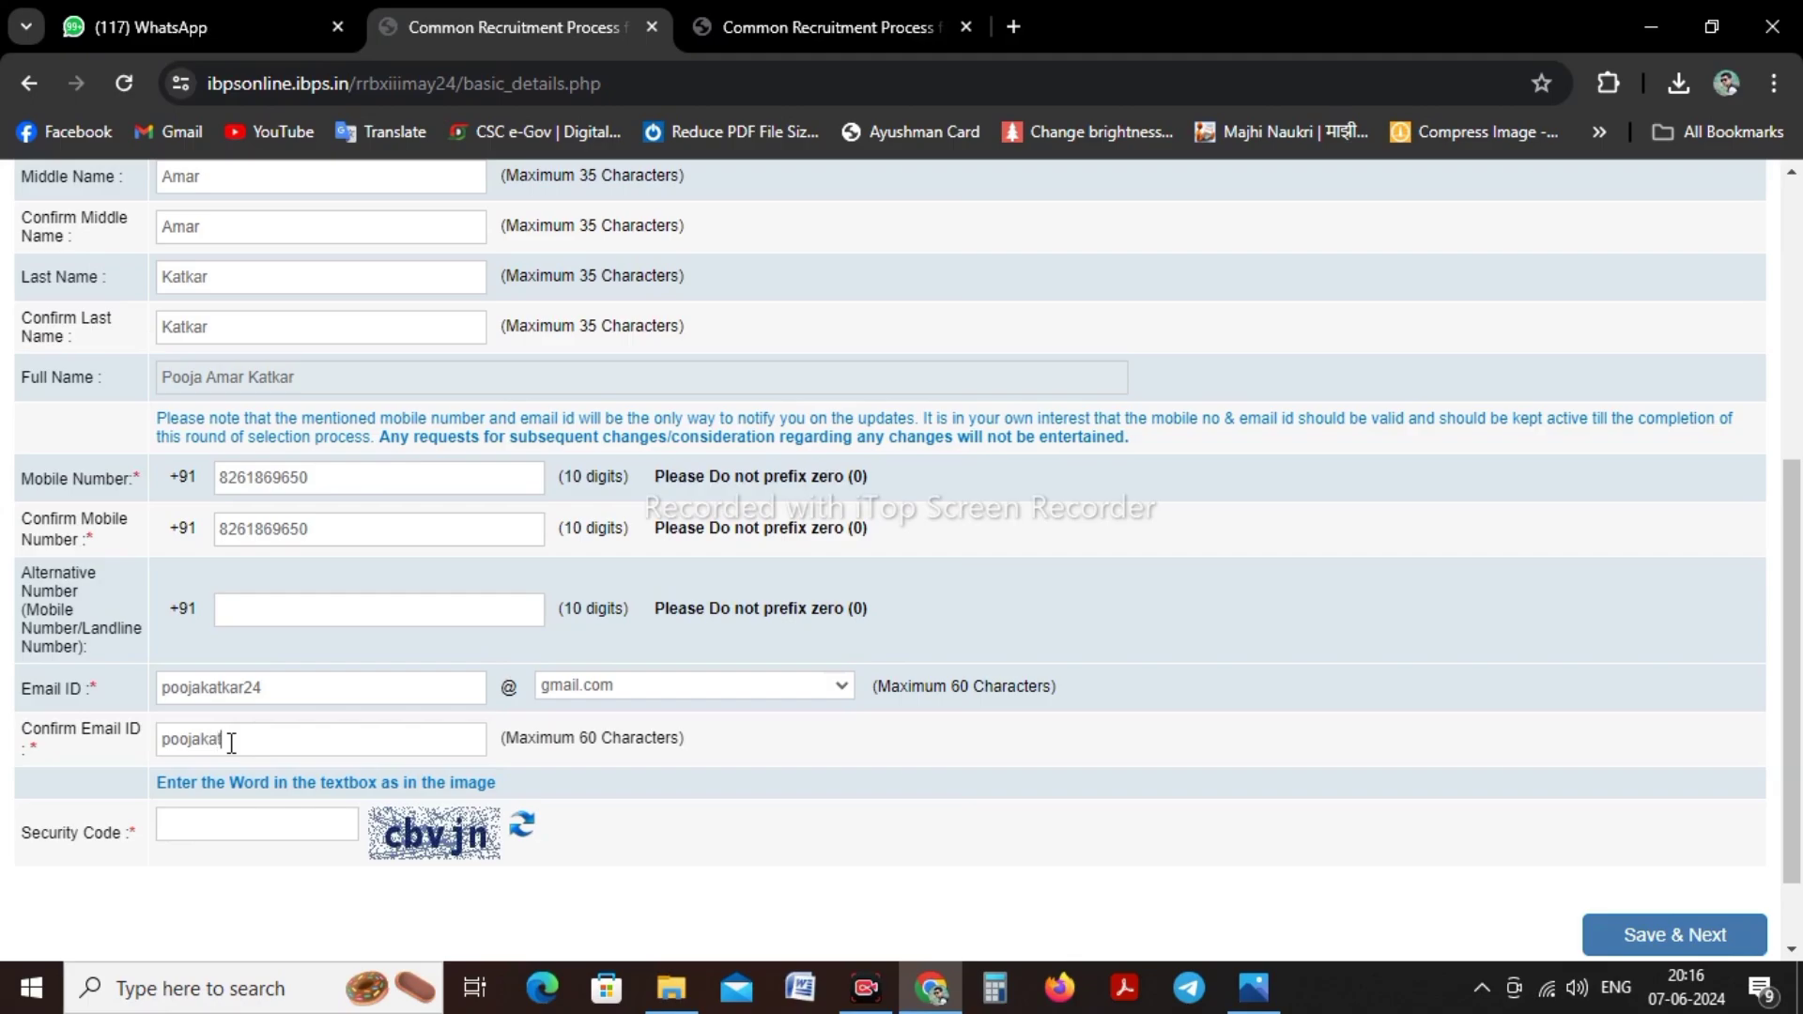
Enter the security code, then save the basic info and confirm the details
{"action": "left_click", "coordinate": [306, 825]}
{"action": "type", "text": "cbvjn"}
{"action": "left_click", "coordinate": [1646, 934]}
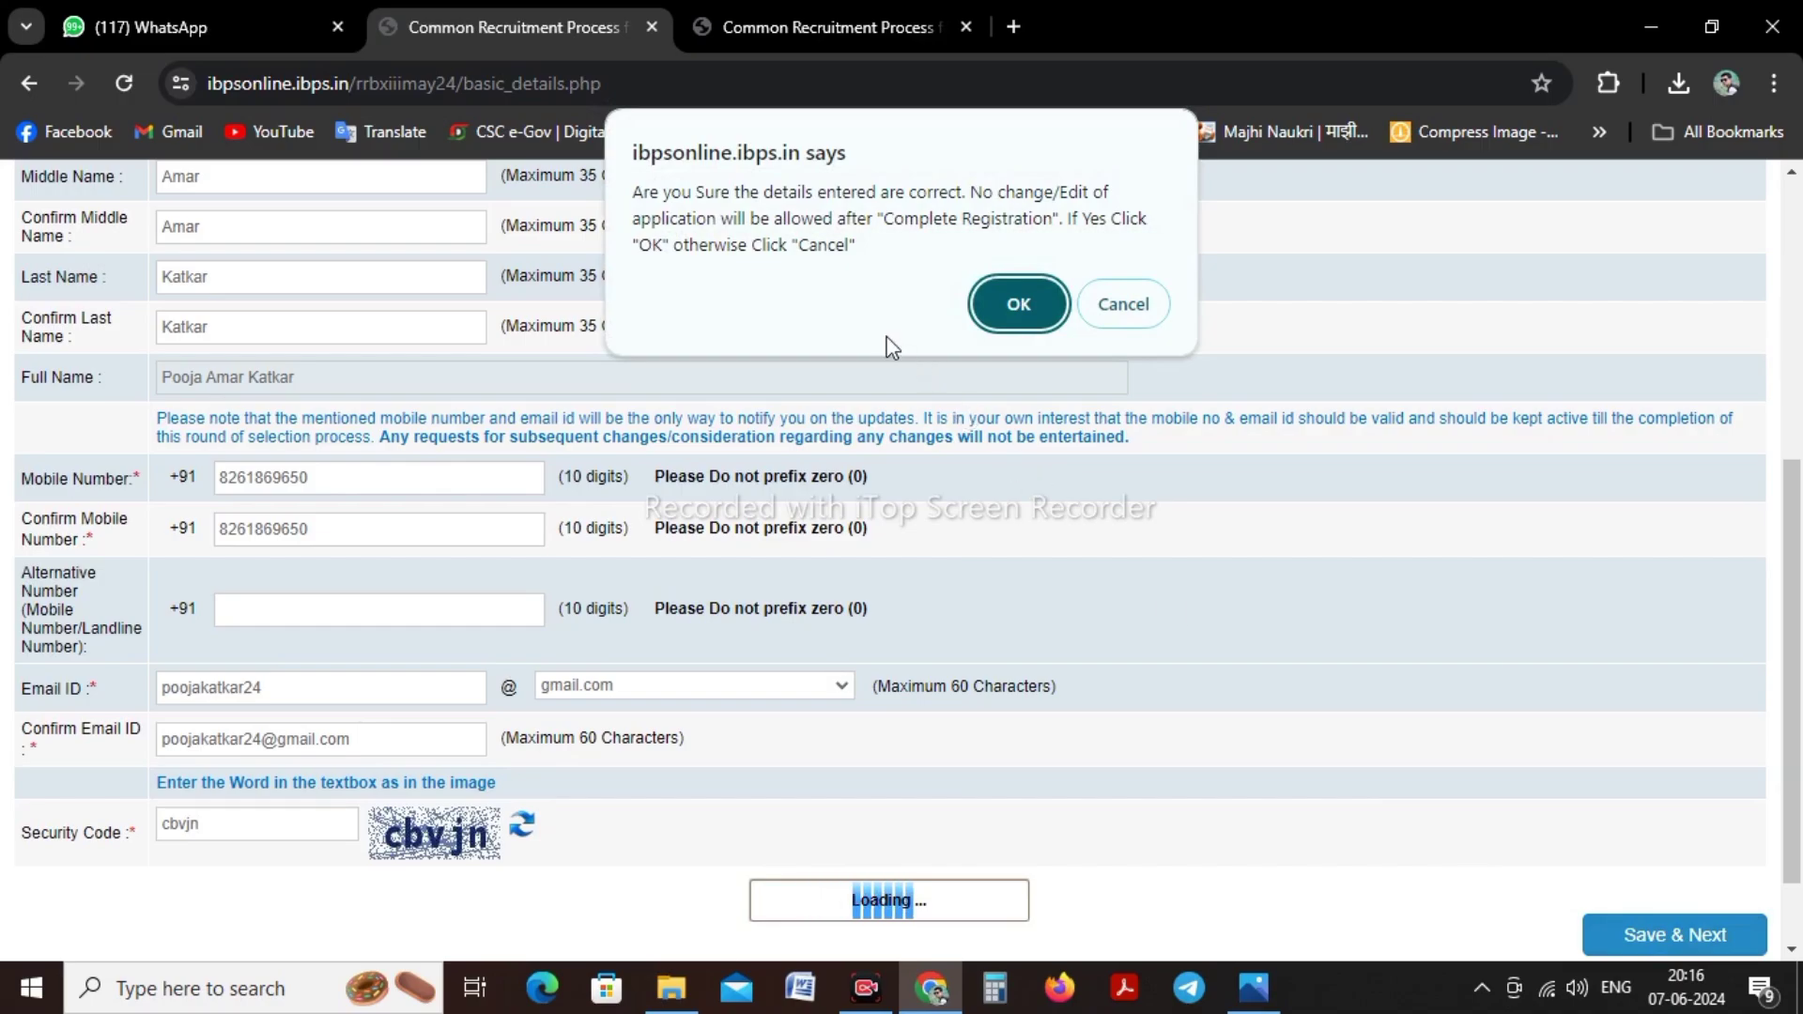
{"action": "left_click", "coordinate": [1020, 308]}
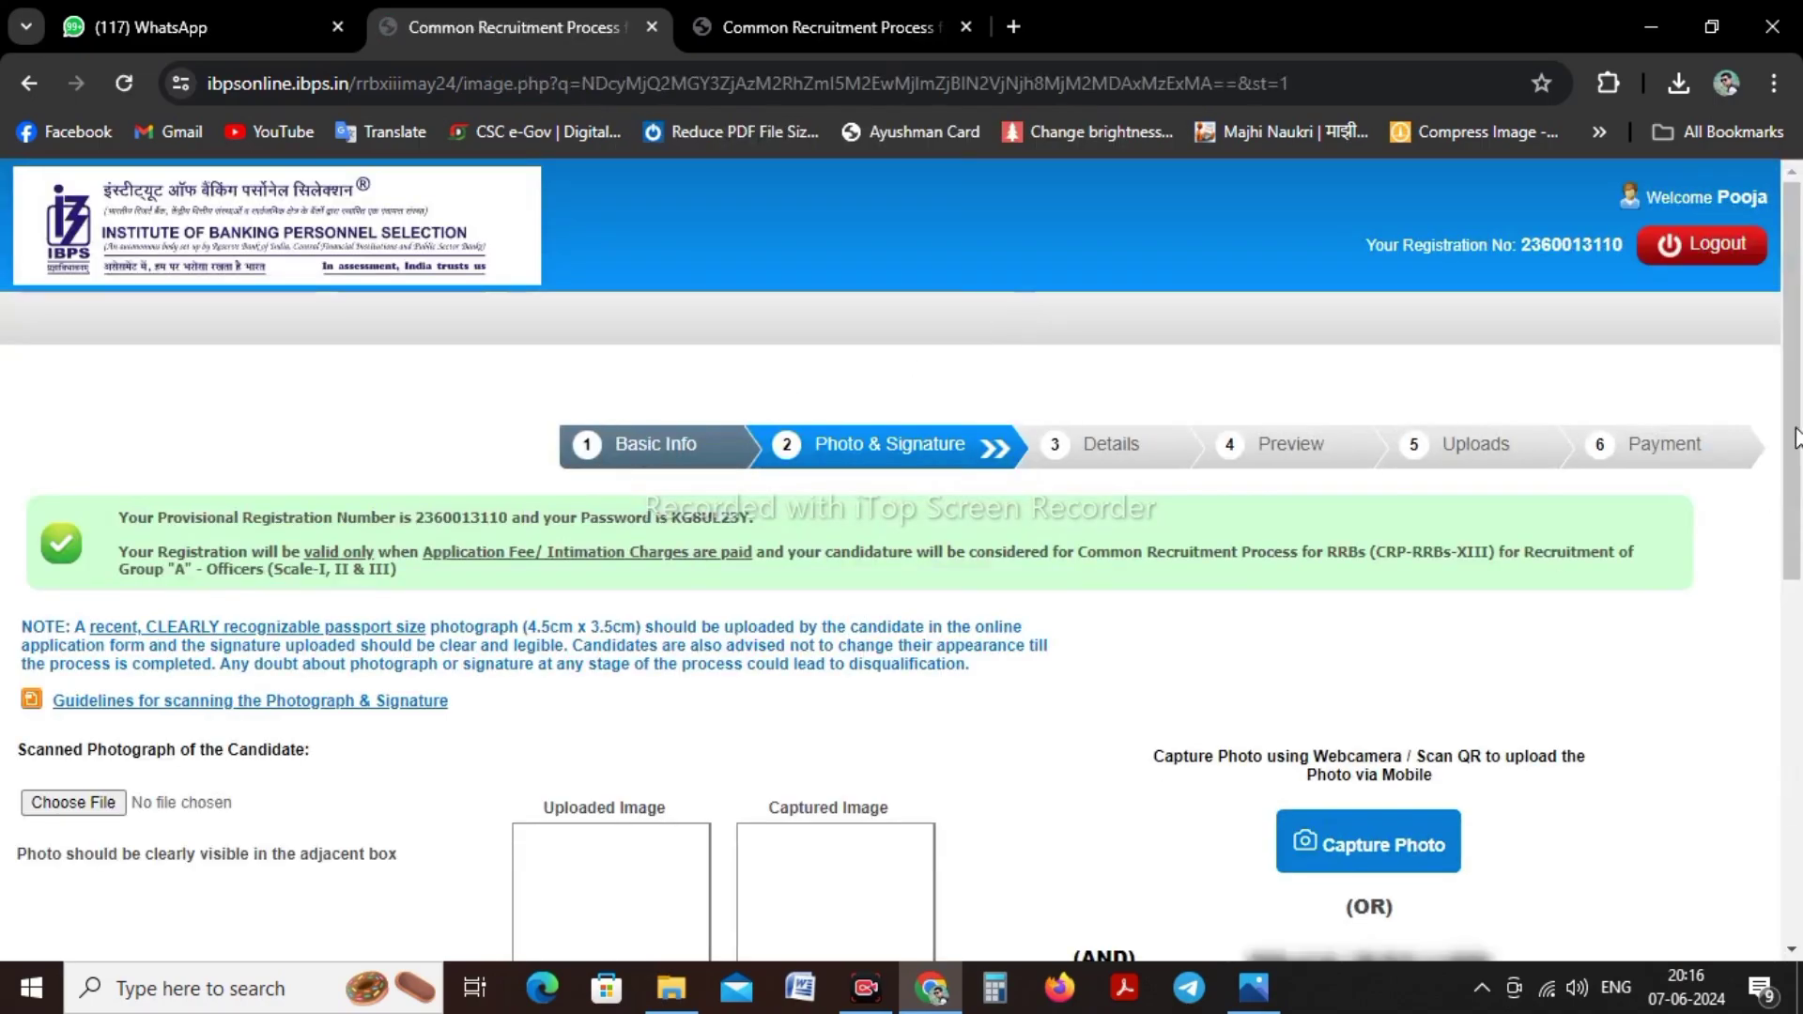
Highlight the issued provisional registration number and password to note them
{"action": "scroll", "coordinate": [451, 415], "scroll_direction": "down", "scroll_amount": 2}
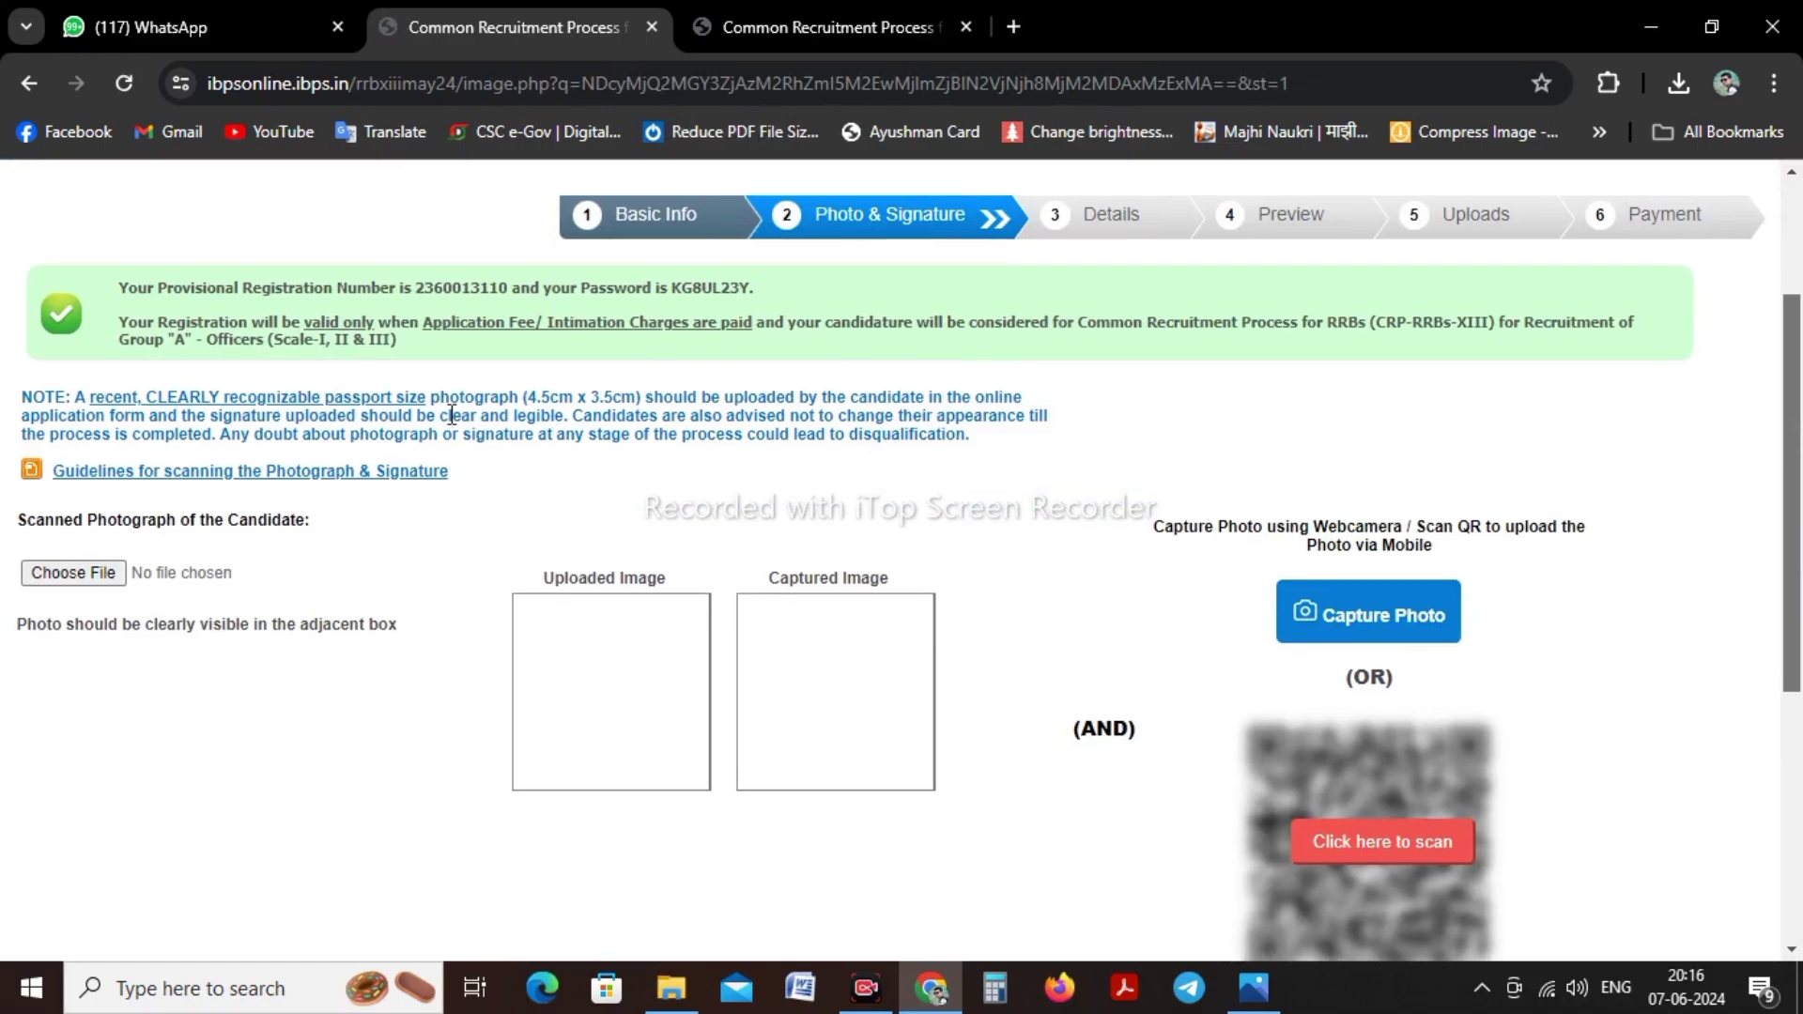
{"action": "left_click_drag", "start_coordinate": [416, 287], "coordinate": [510, 282]}
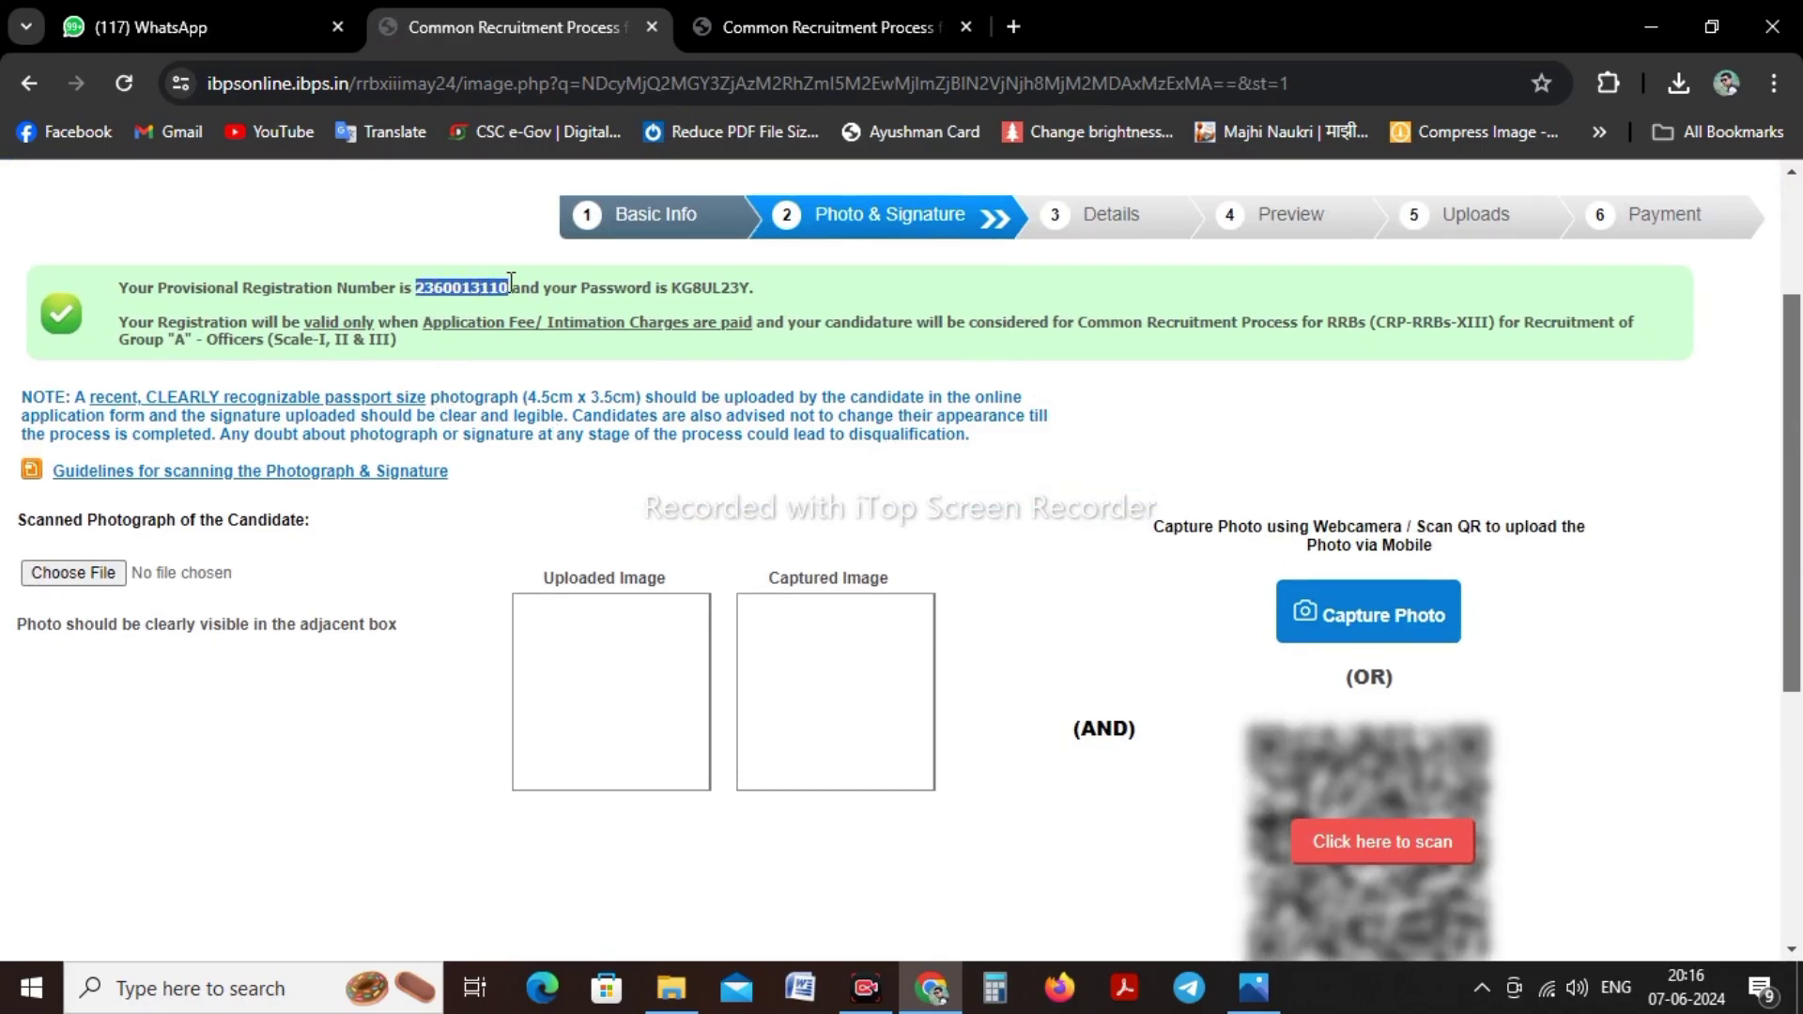
{"action": "left_click", "coordinate": [511, 283]}
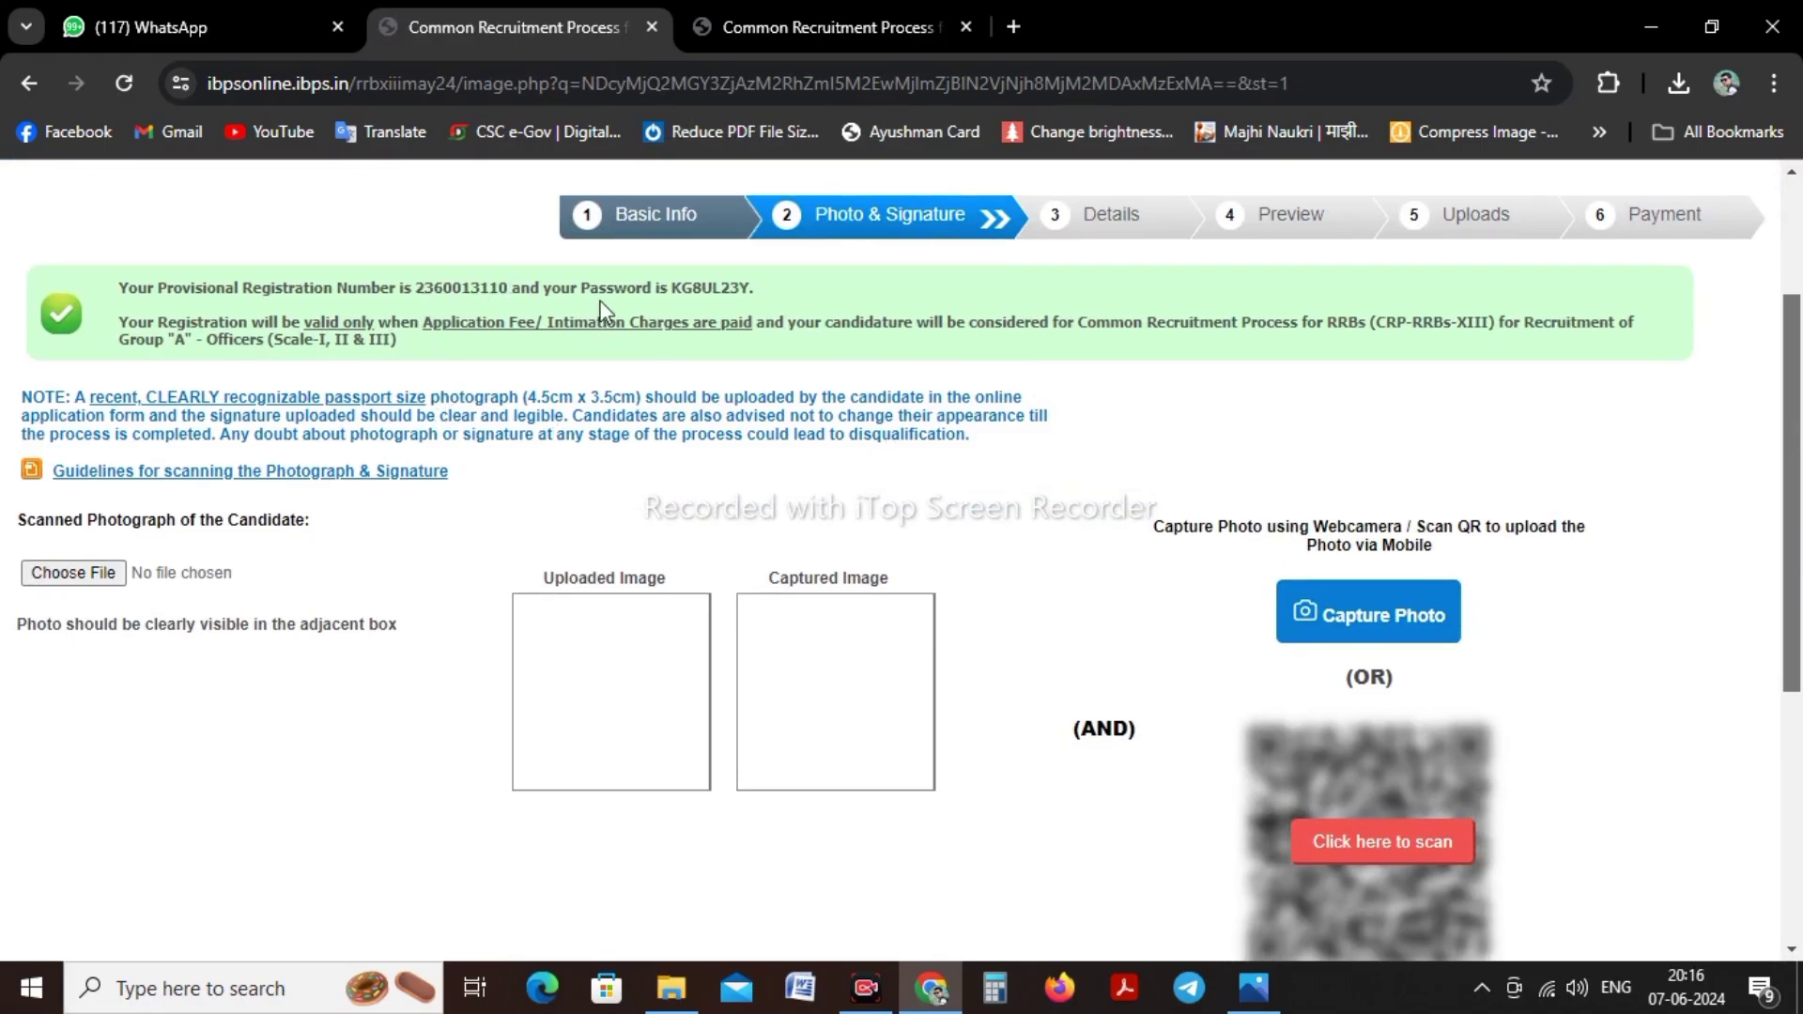
{"action": "left_click_drag", "start_coordinate": [672, 289], "coordinate": [758, 291]}
{"action": "left_click", "coordinate": [764, 295]}
Proceed to the Photo & Signature step and scroll to the photograph upload section
{"action": "left_click", "coordinate": [872, 990]}
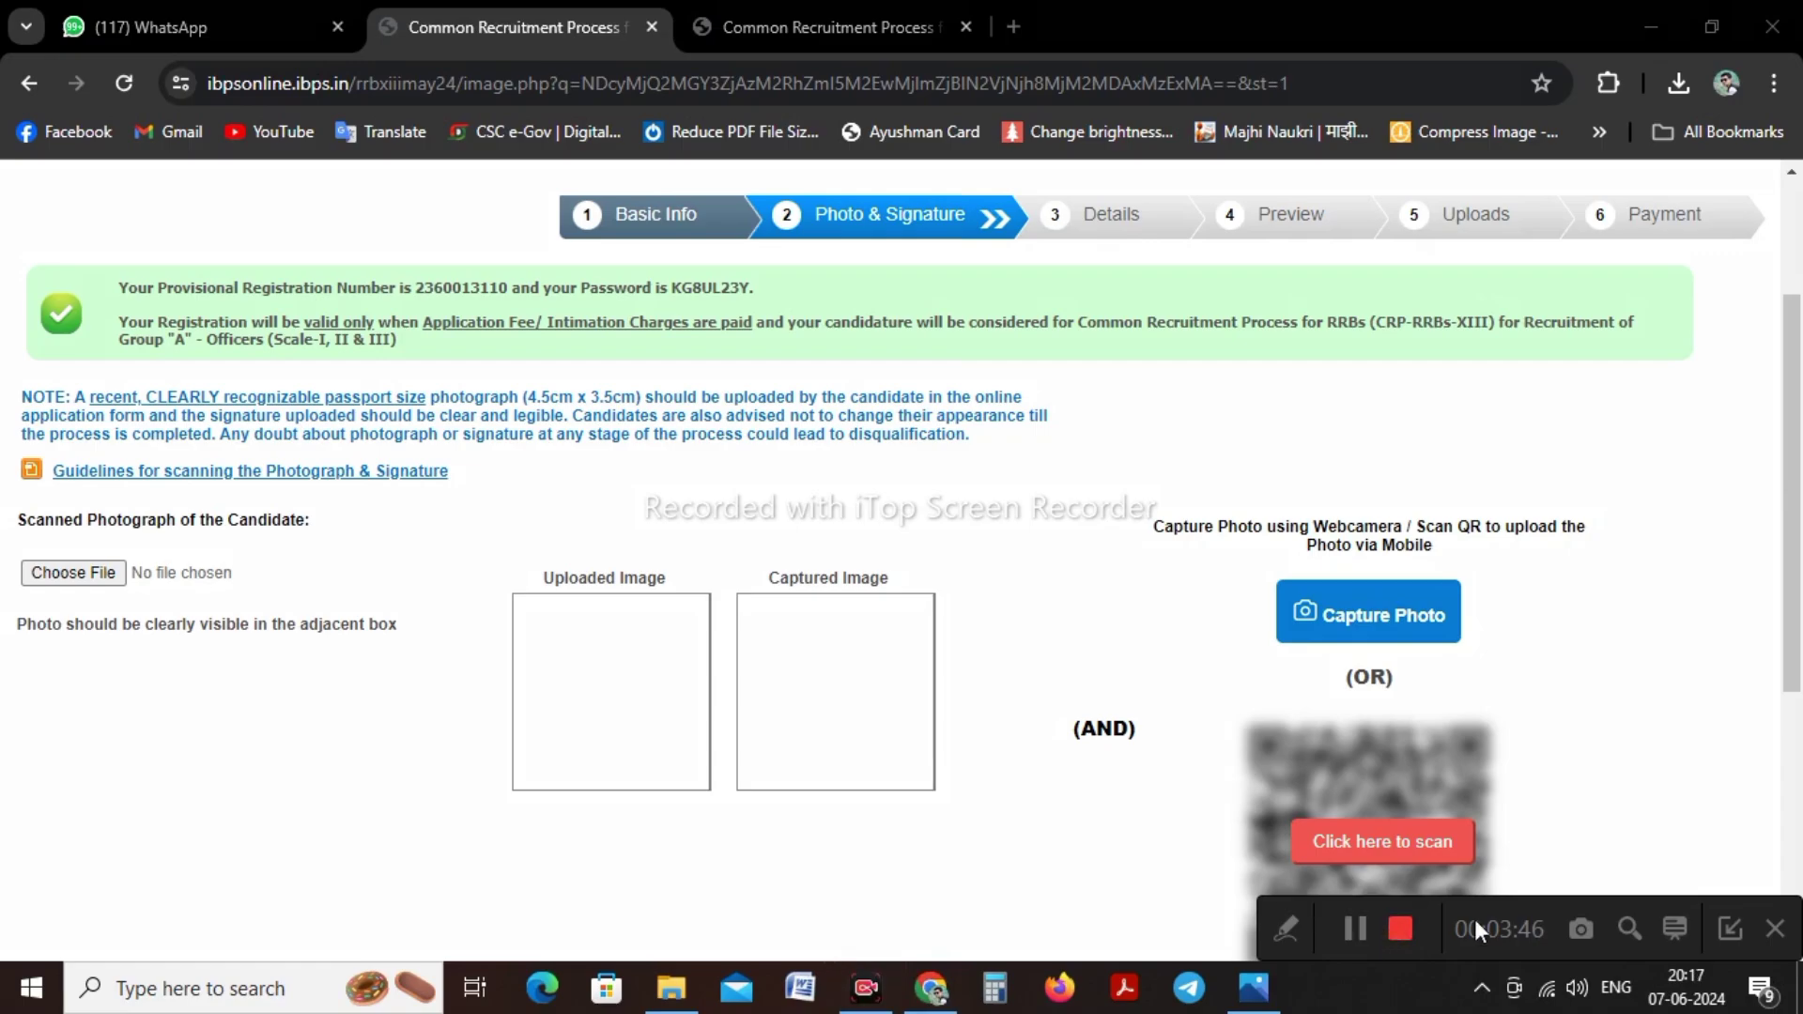
{"action": "left_click", "coordinate": [1731, 933]}
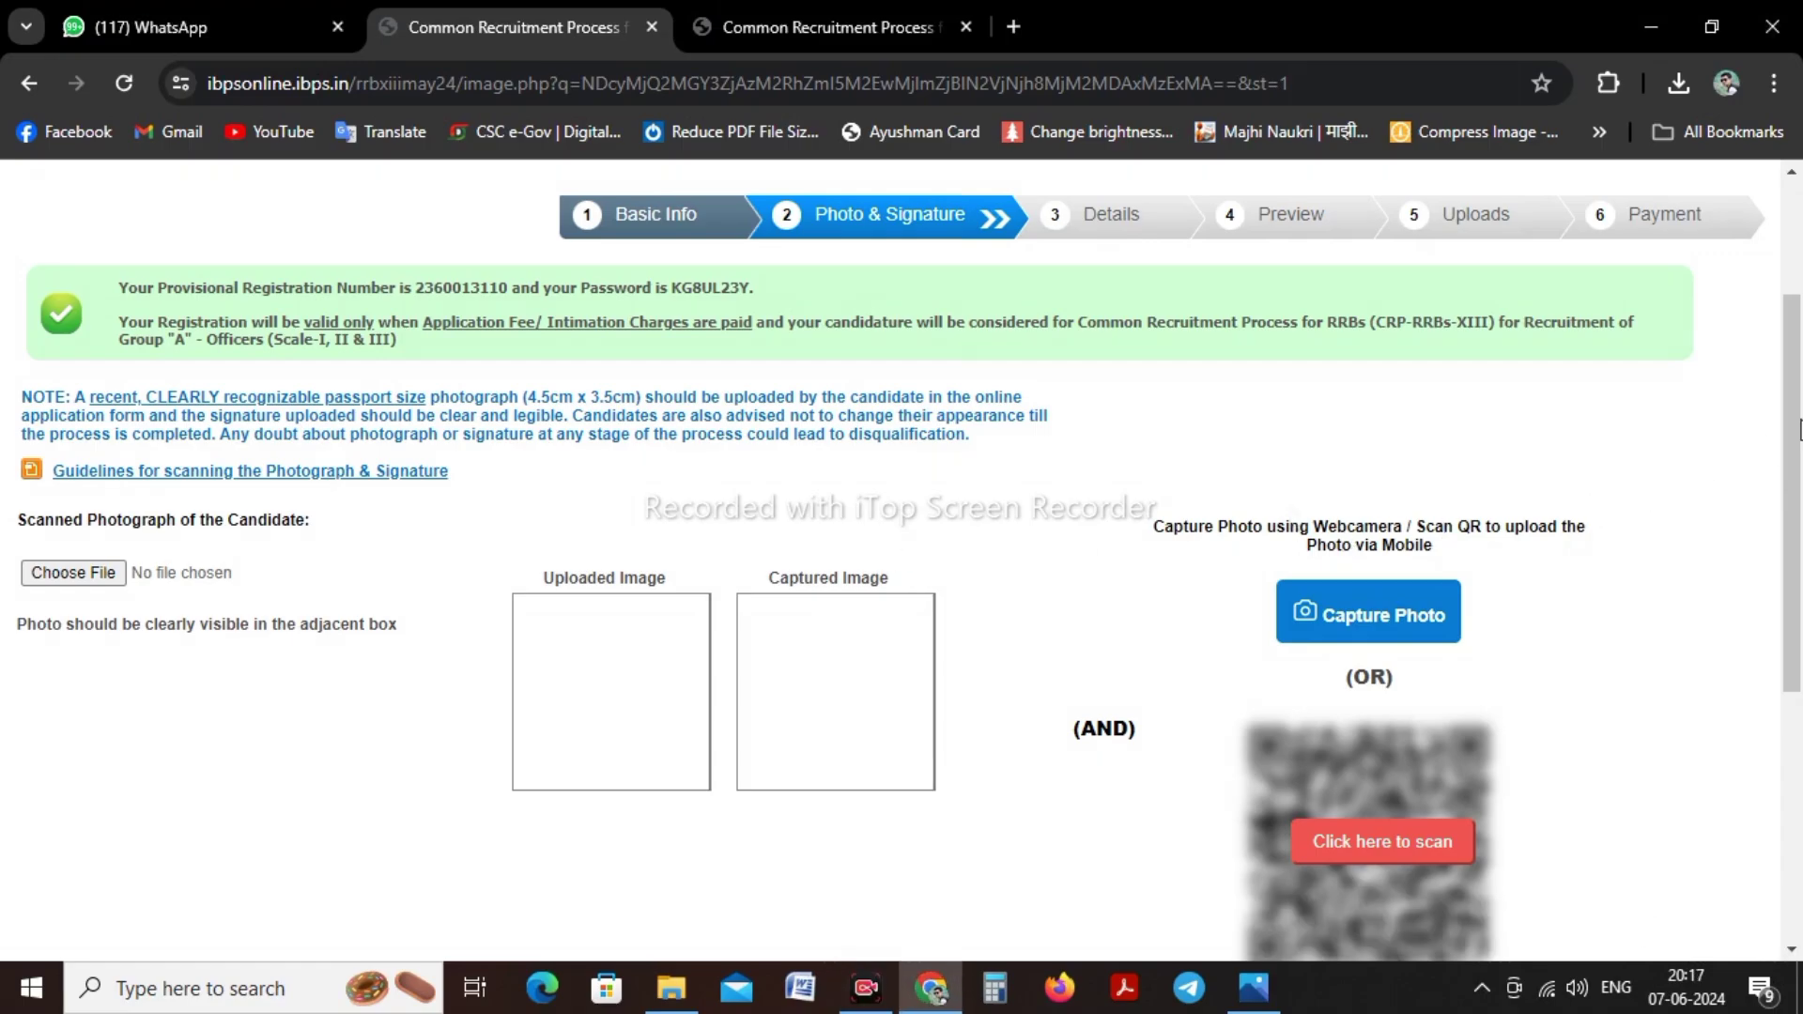
{"action": "left_click_drag", "start_coordinate": [1793, 434], "coordinate": [1793, 550]}
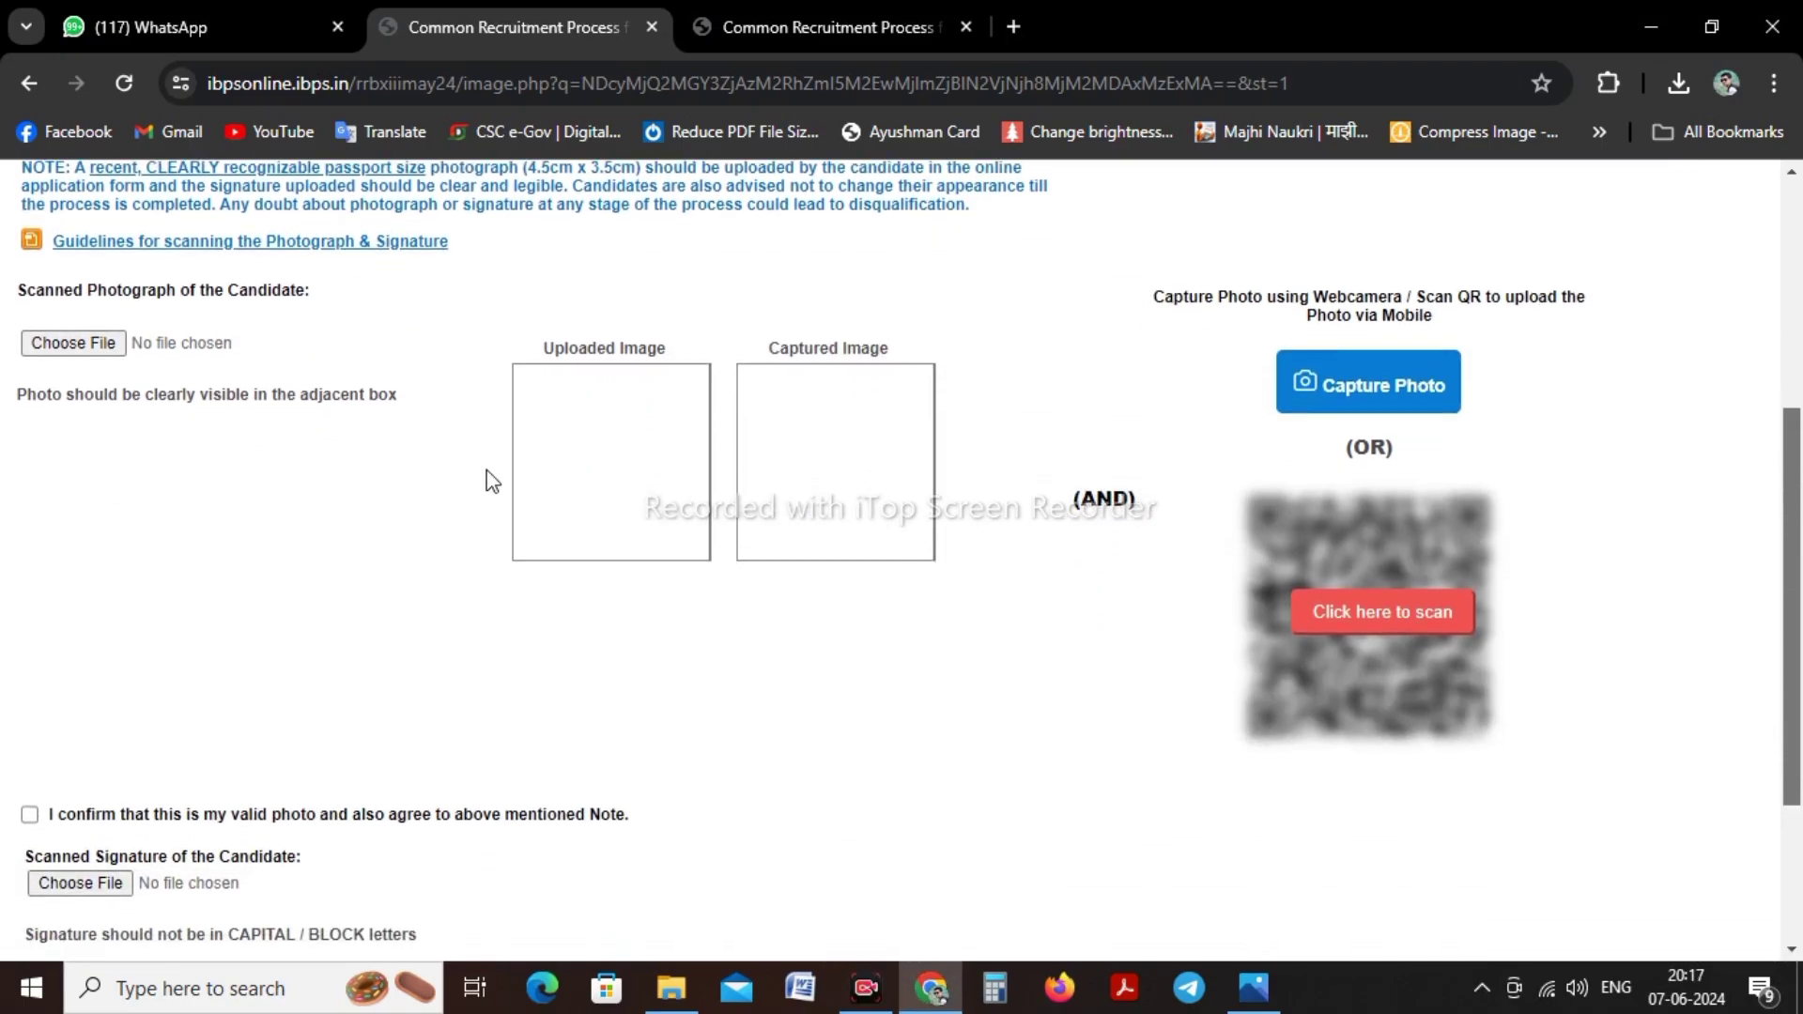
{"action": "scroll", "coordinate": [104, 375], "scroll_direction": "down", "scroll_amount": 2}
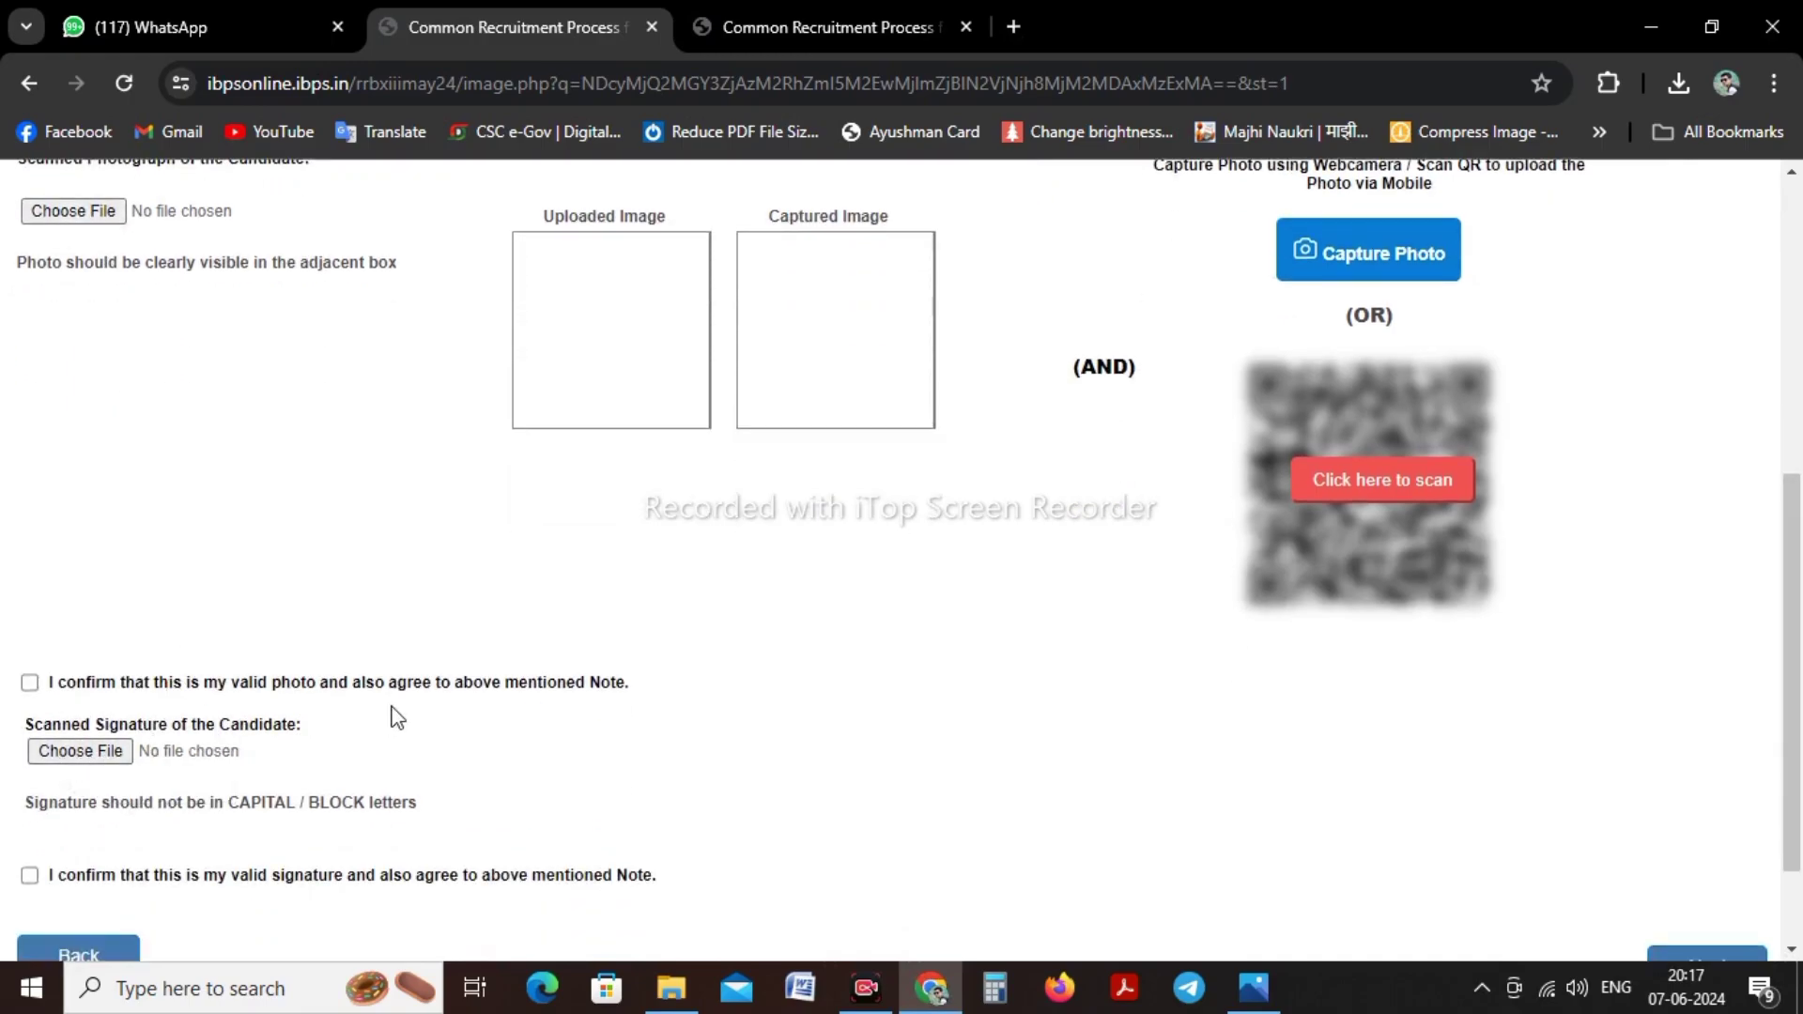
{"action": "scroll", "coordinate": [397, 718], "scroll_direction": "up", "scroll_amount": 5}
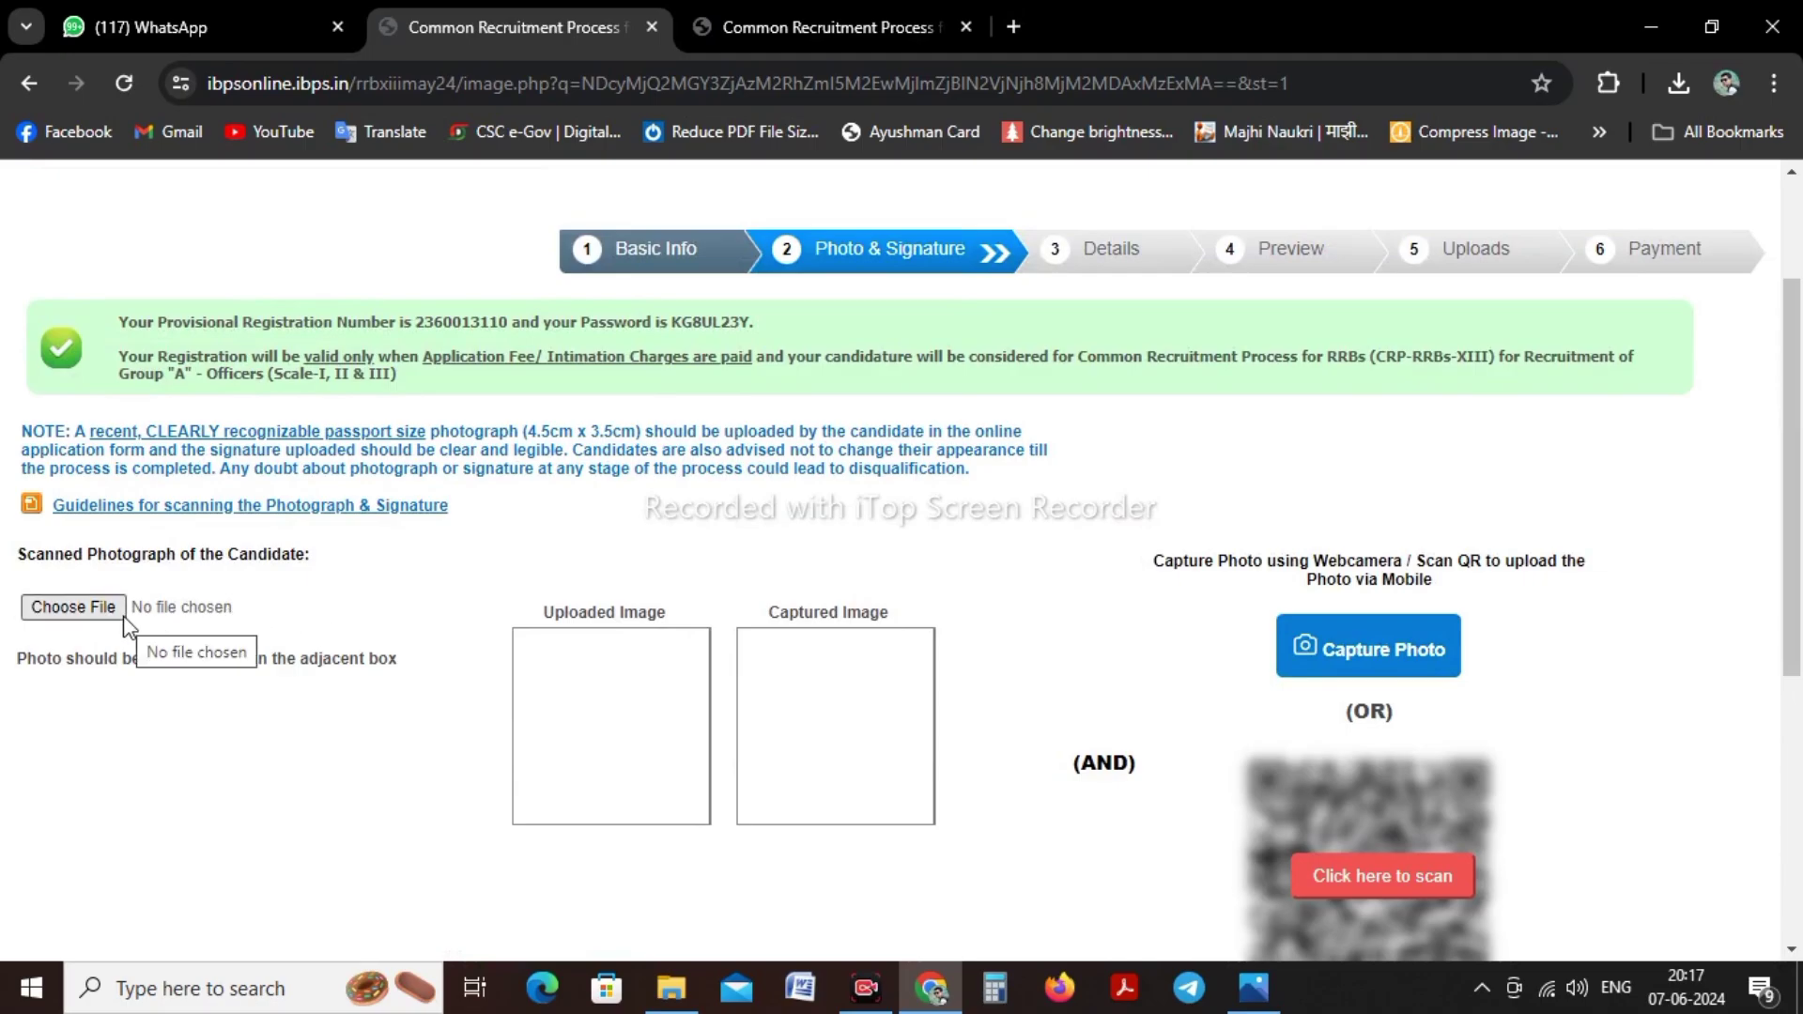
{"action": "scroll", "coordinate": [129, 628], "scroll_direction": "down", "scroll_amount": 6}
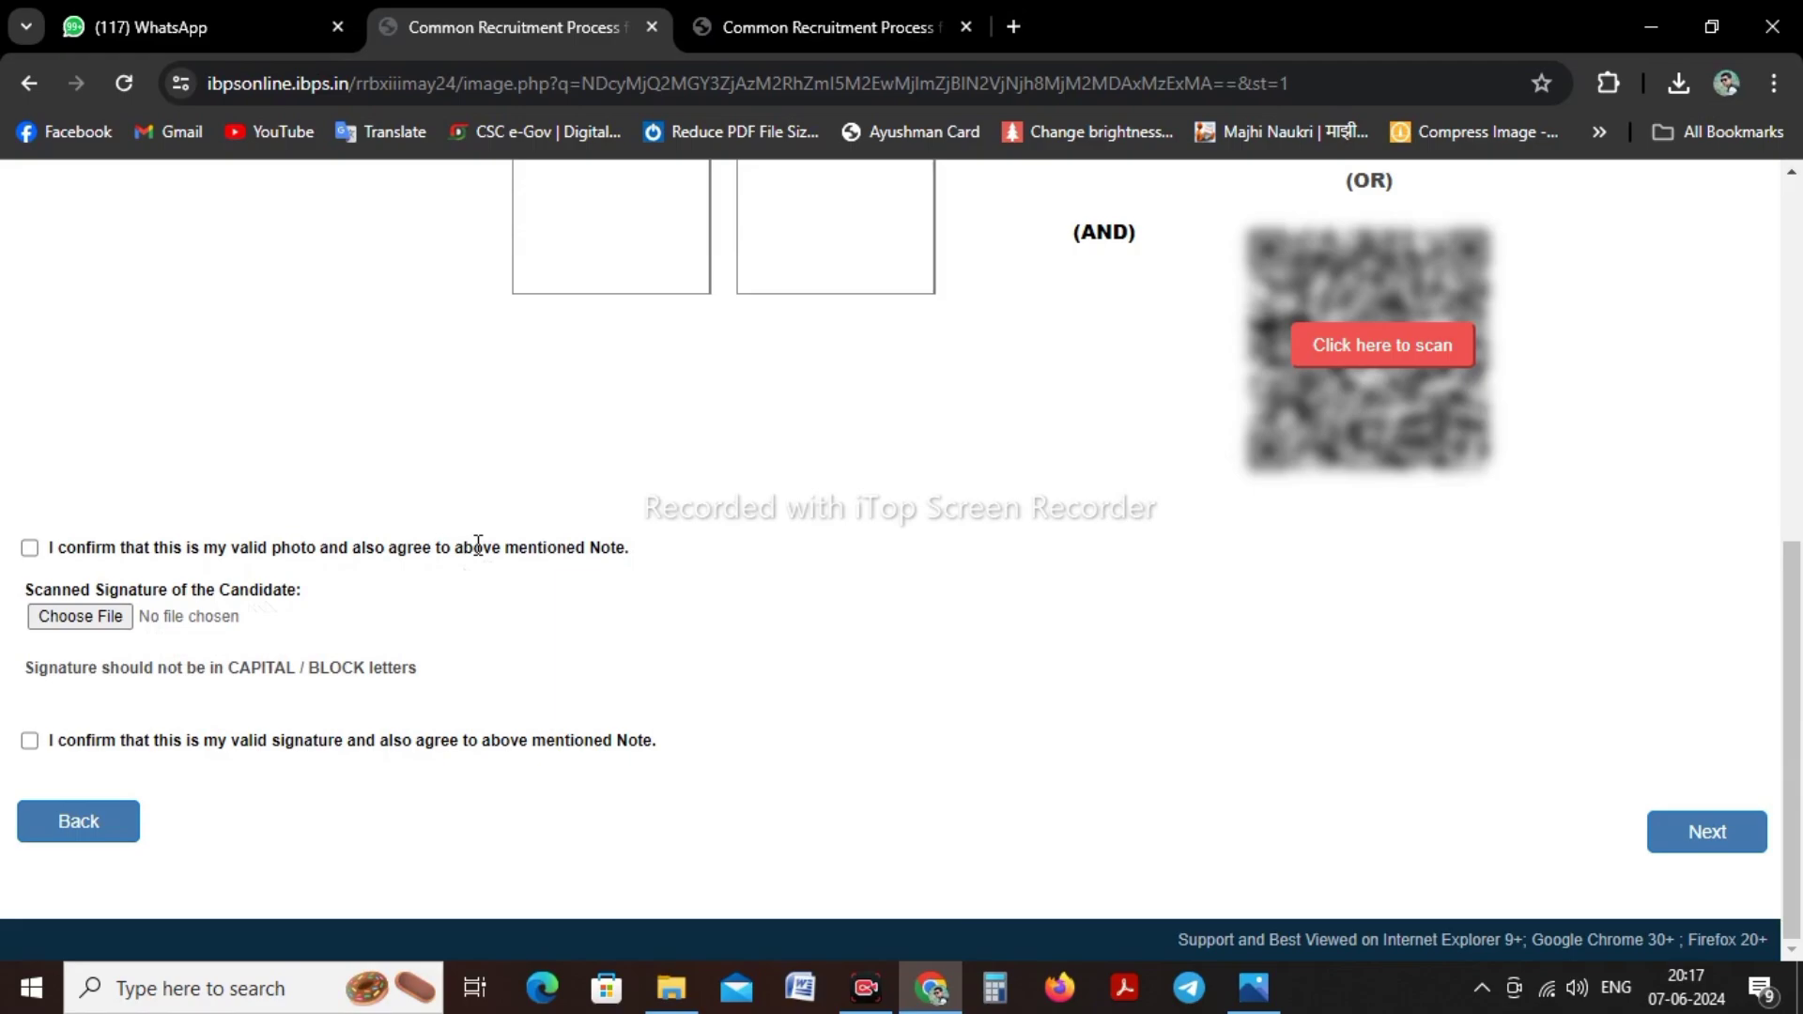
{"action": "scroll", "coordinate": [478, 545], "scroll_direction": "up", "scroll_amount": 1}
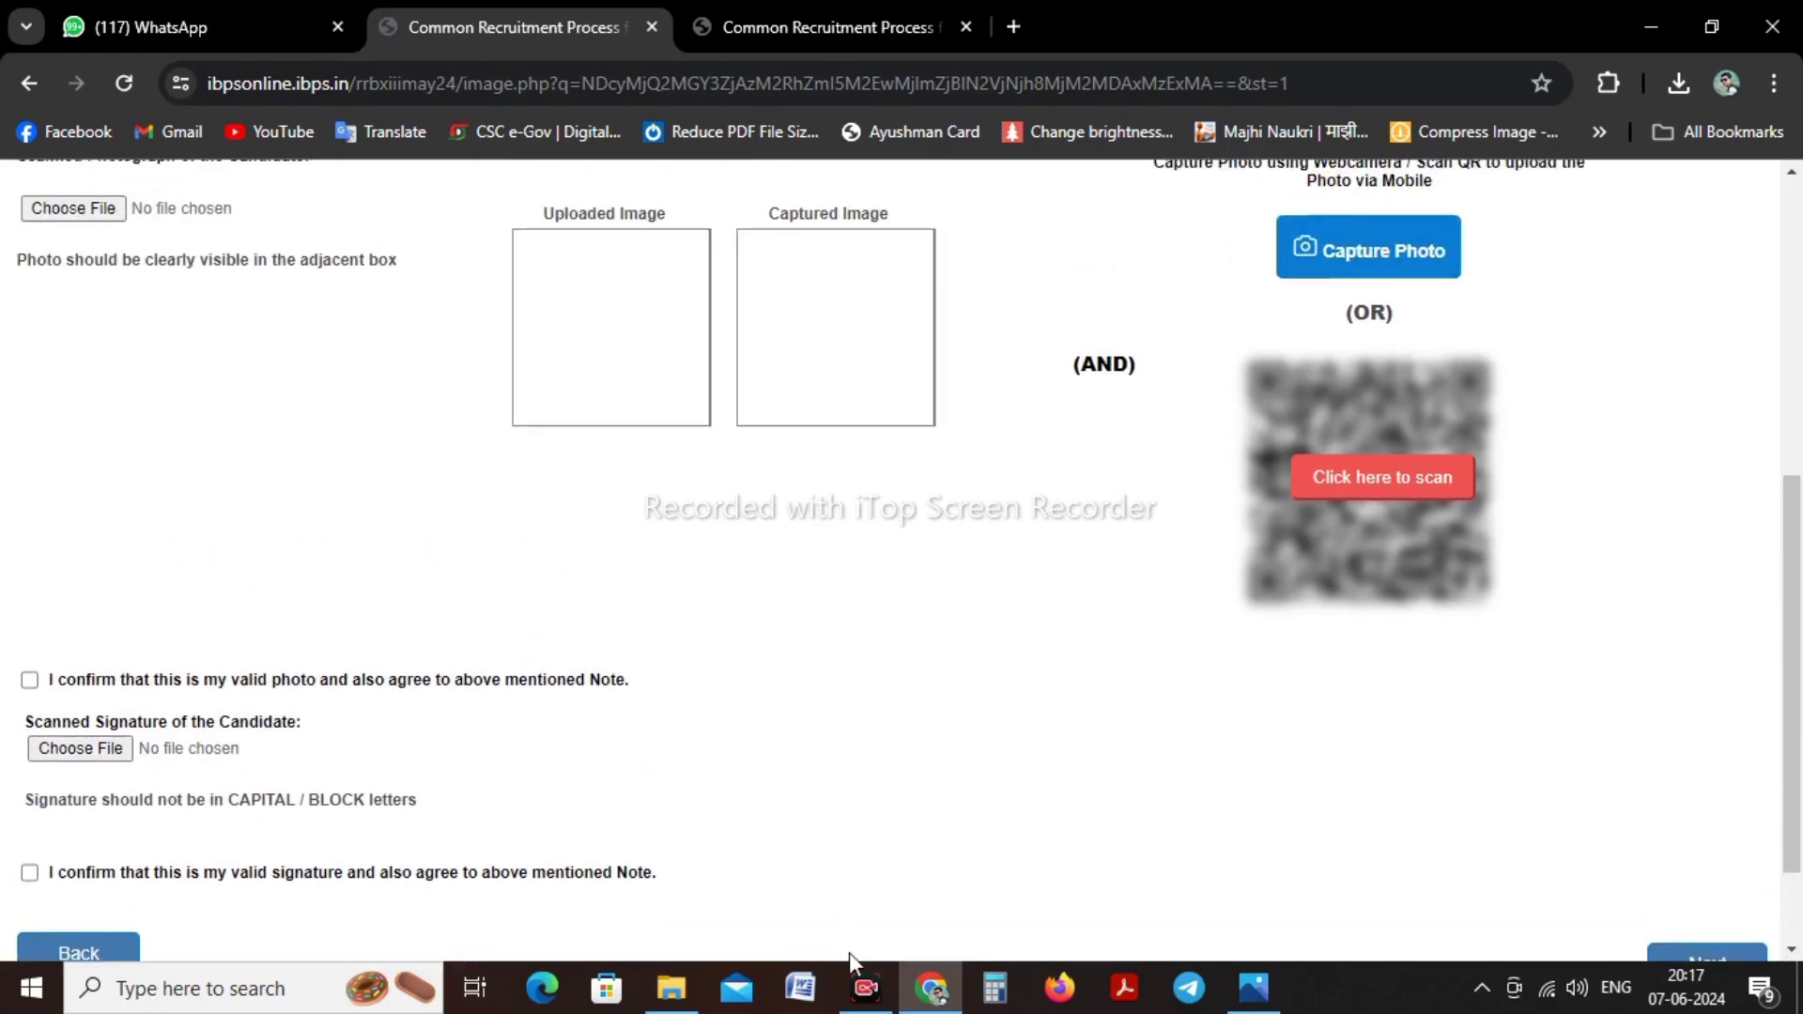
{"action": "left_click", "coordinate": [866, 987]}
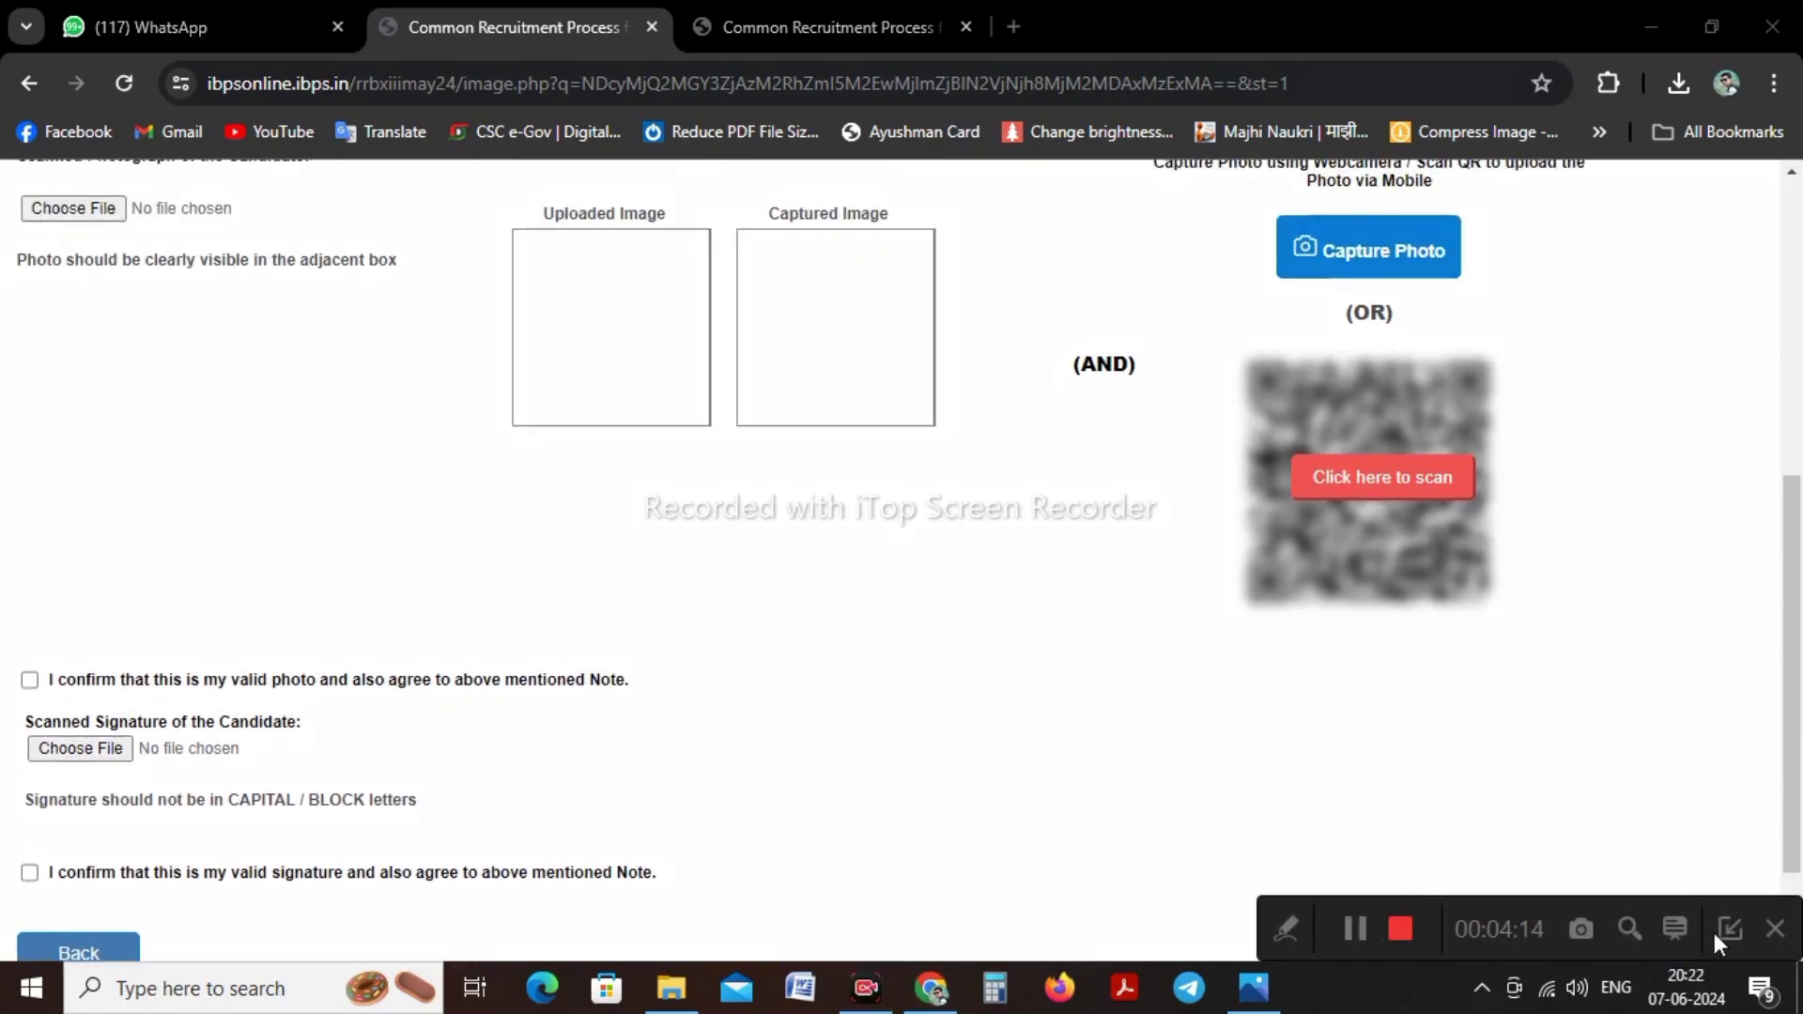
{"action": "left_click", "coordinate": [1730, 929]}
{"action": "scroll", "coordinate": [497, 479], "scroll_direction": "up", "scroll_amount": 1}
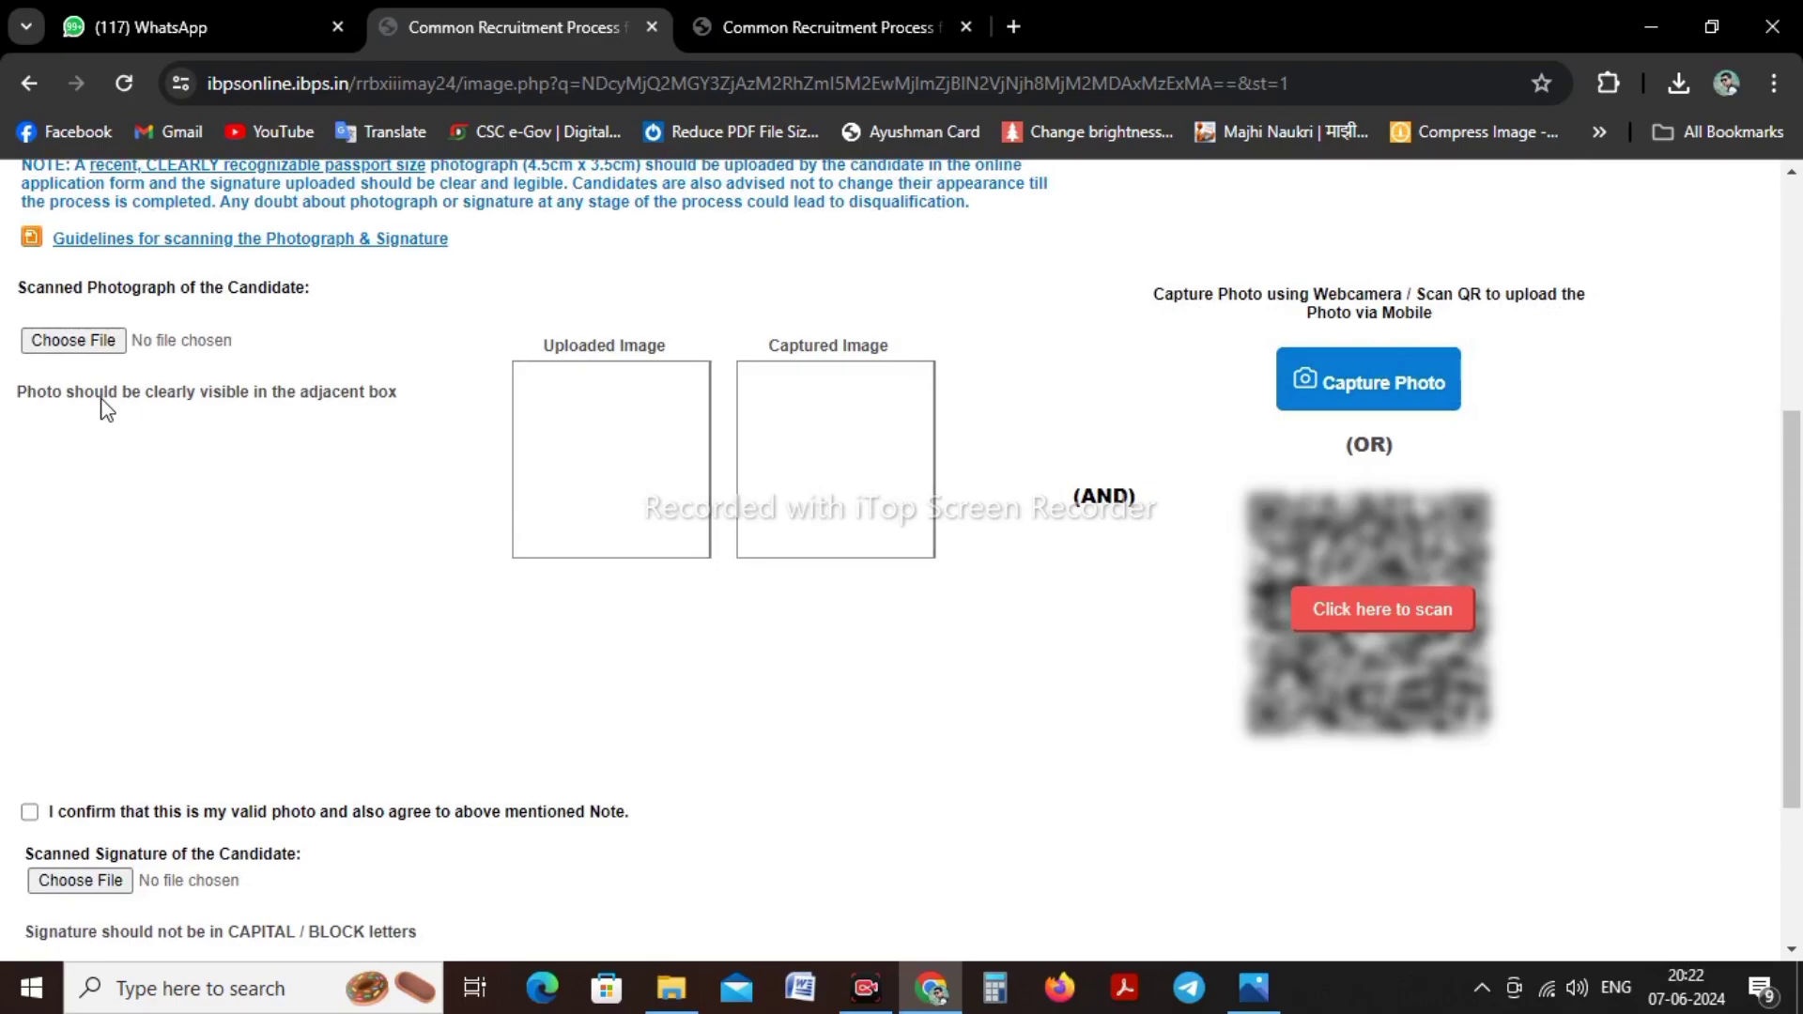
Upload the passport photo from Main Photos, then open the file picker for the signature
{"action": "left_click", "coordinate": [88, 349]}
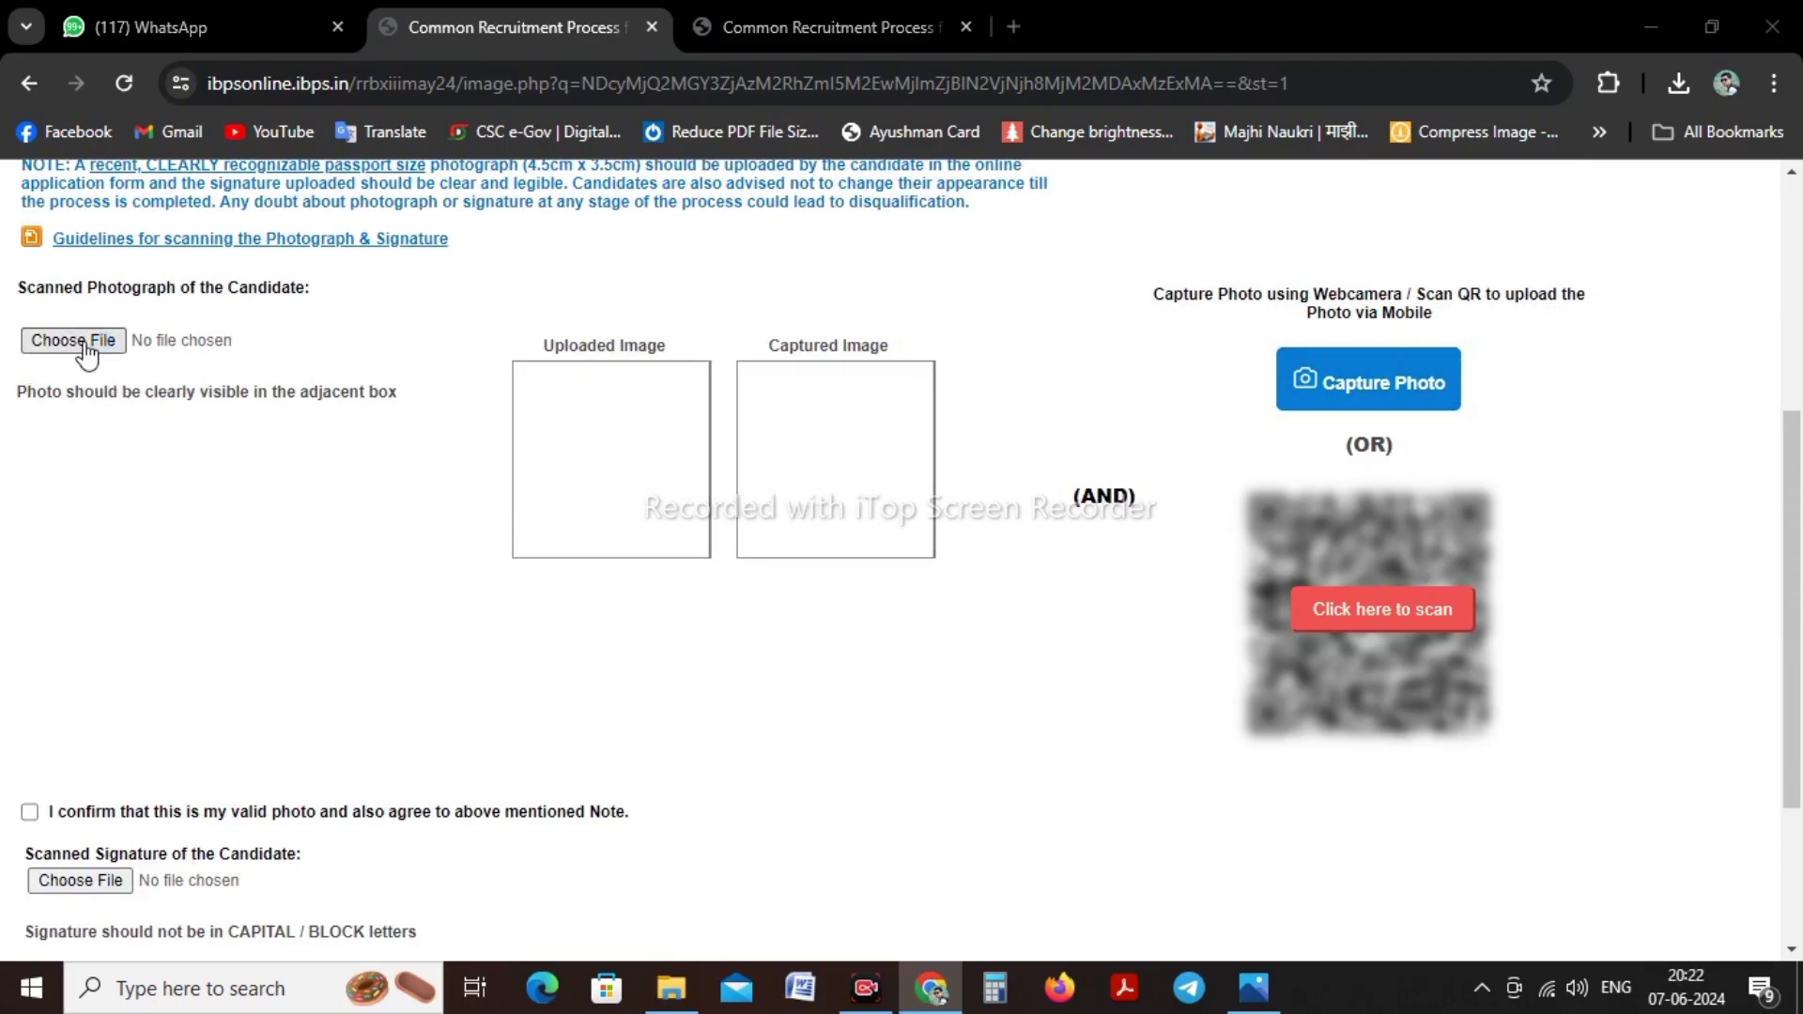
{"action": "left_click", "coordinate": [117, 272]}
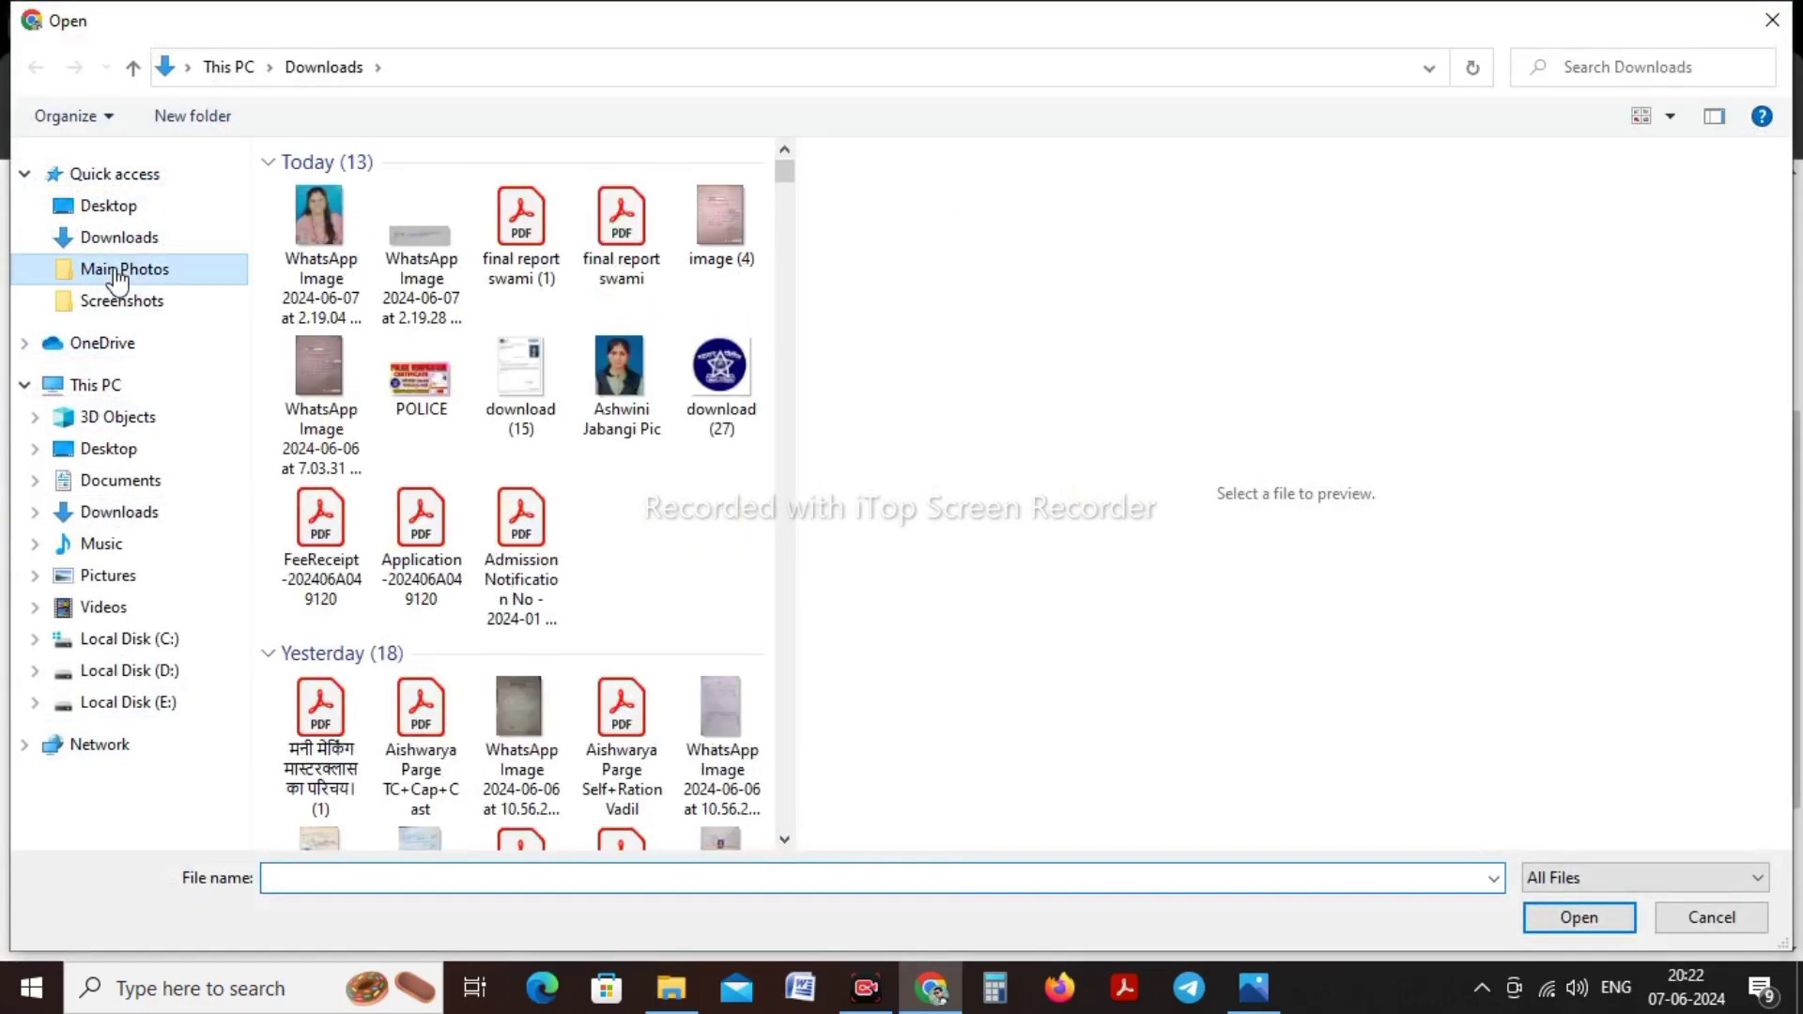
{"action": "left_click", "coordinate": [680, 369]}
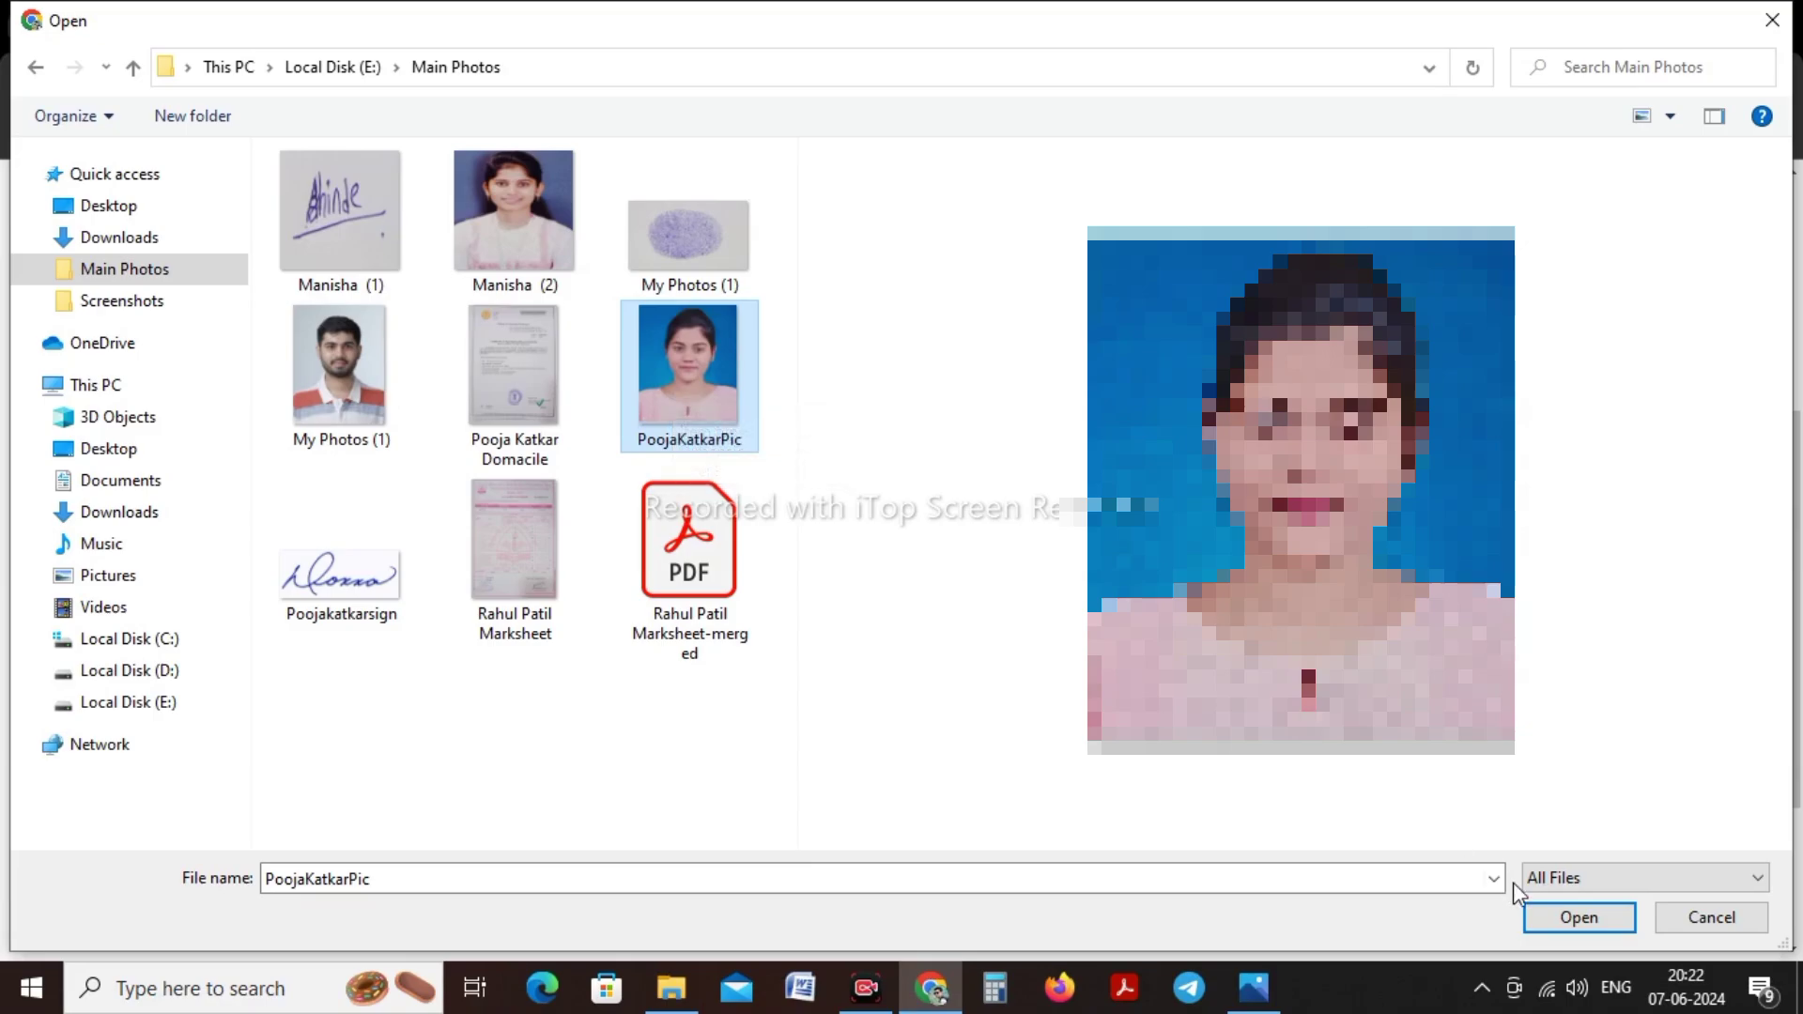
{"action": "left_click", "coordinate": [1579, 918]}
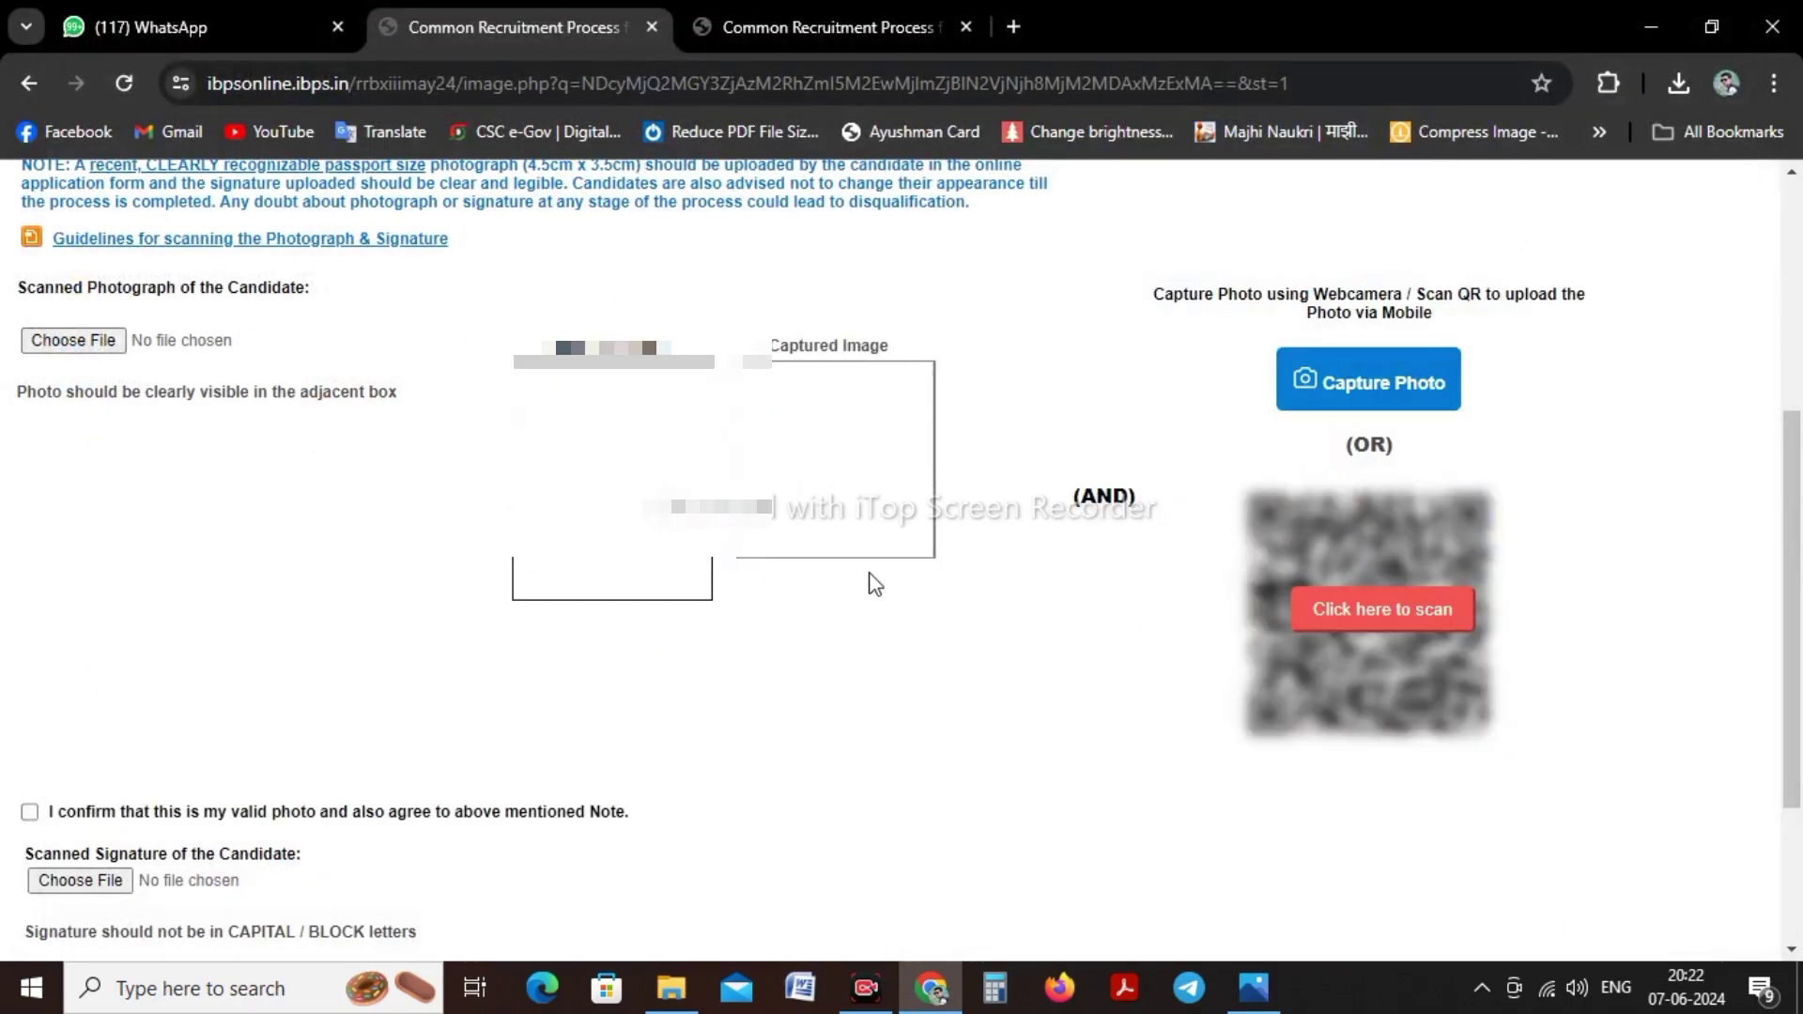
{"action": "scroll", "coordinate": [438, 465], "scroll_direction": "down", "scroll_amount": 1}
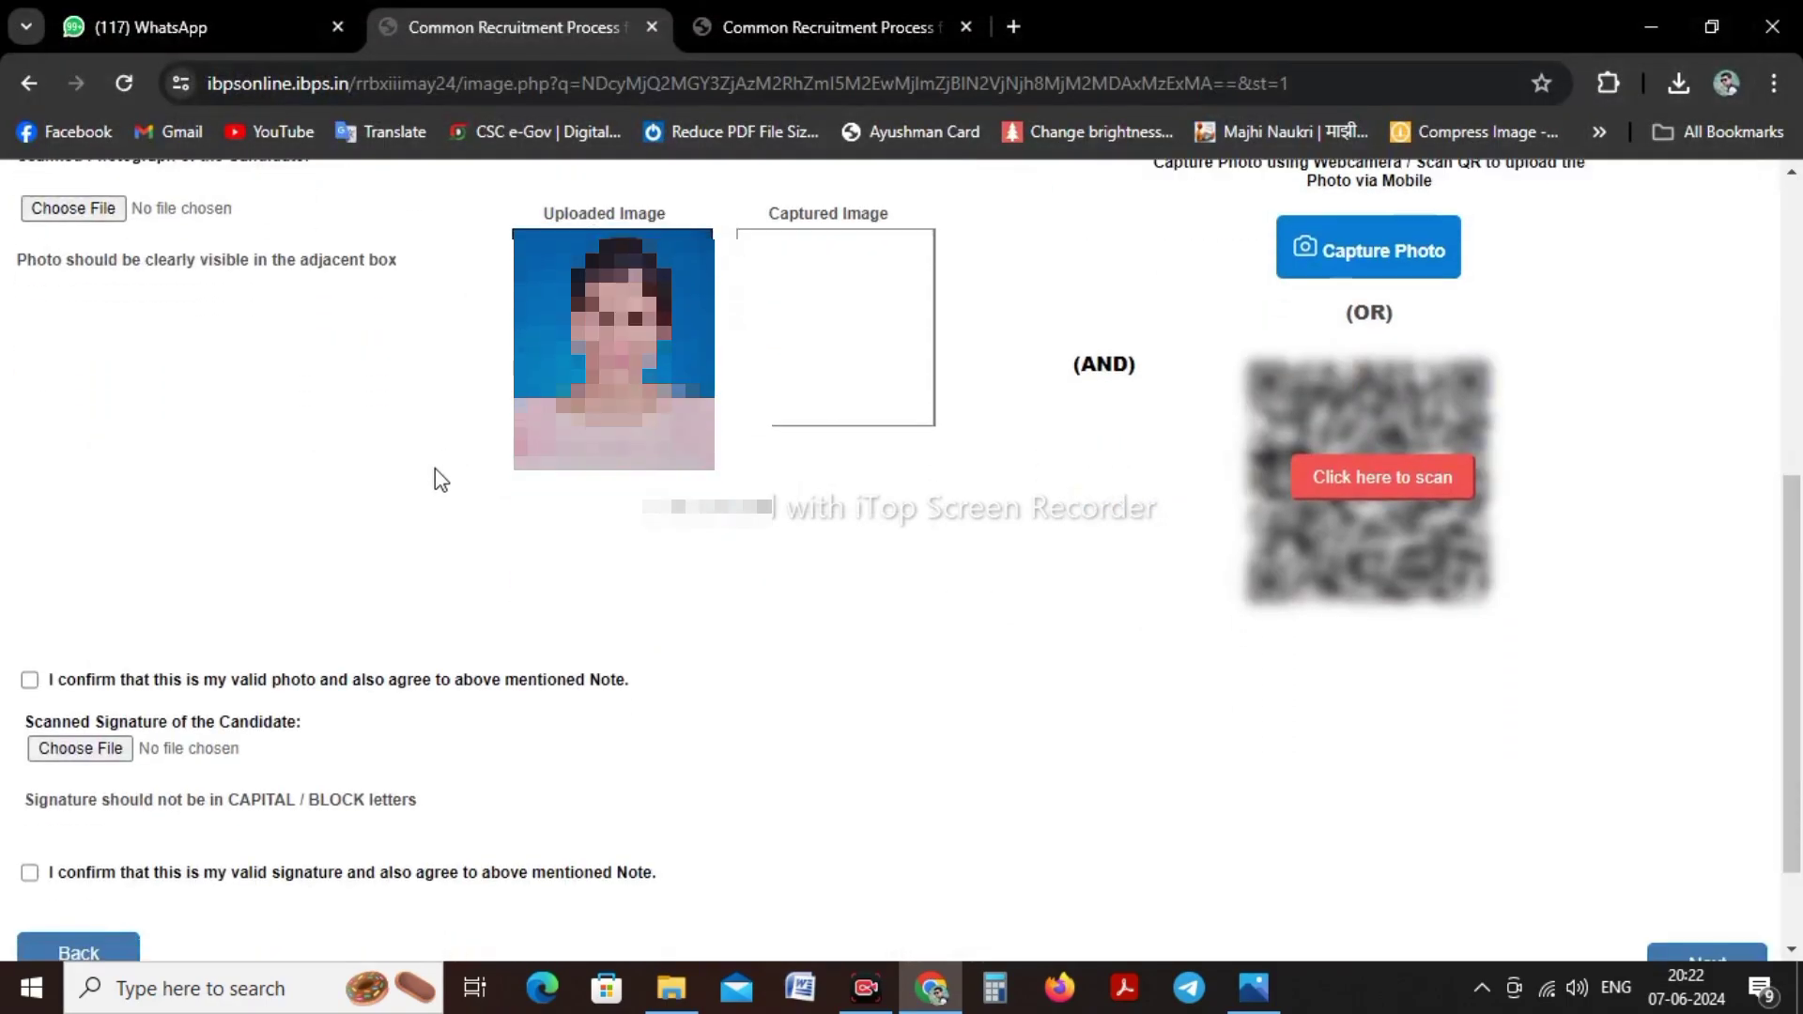
{"action": "left_click", "coordinate": [54, 751]}
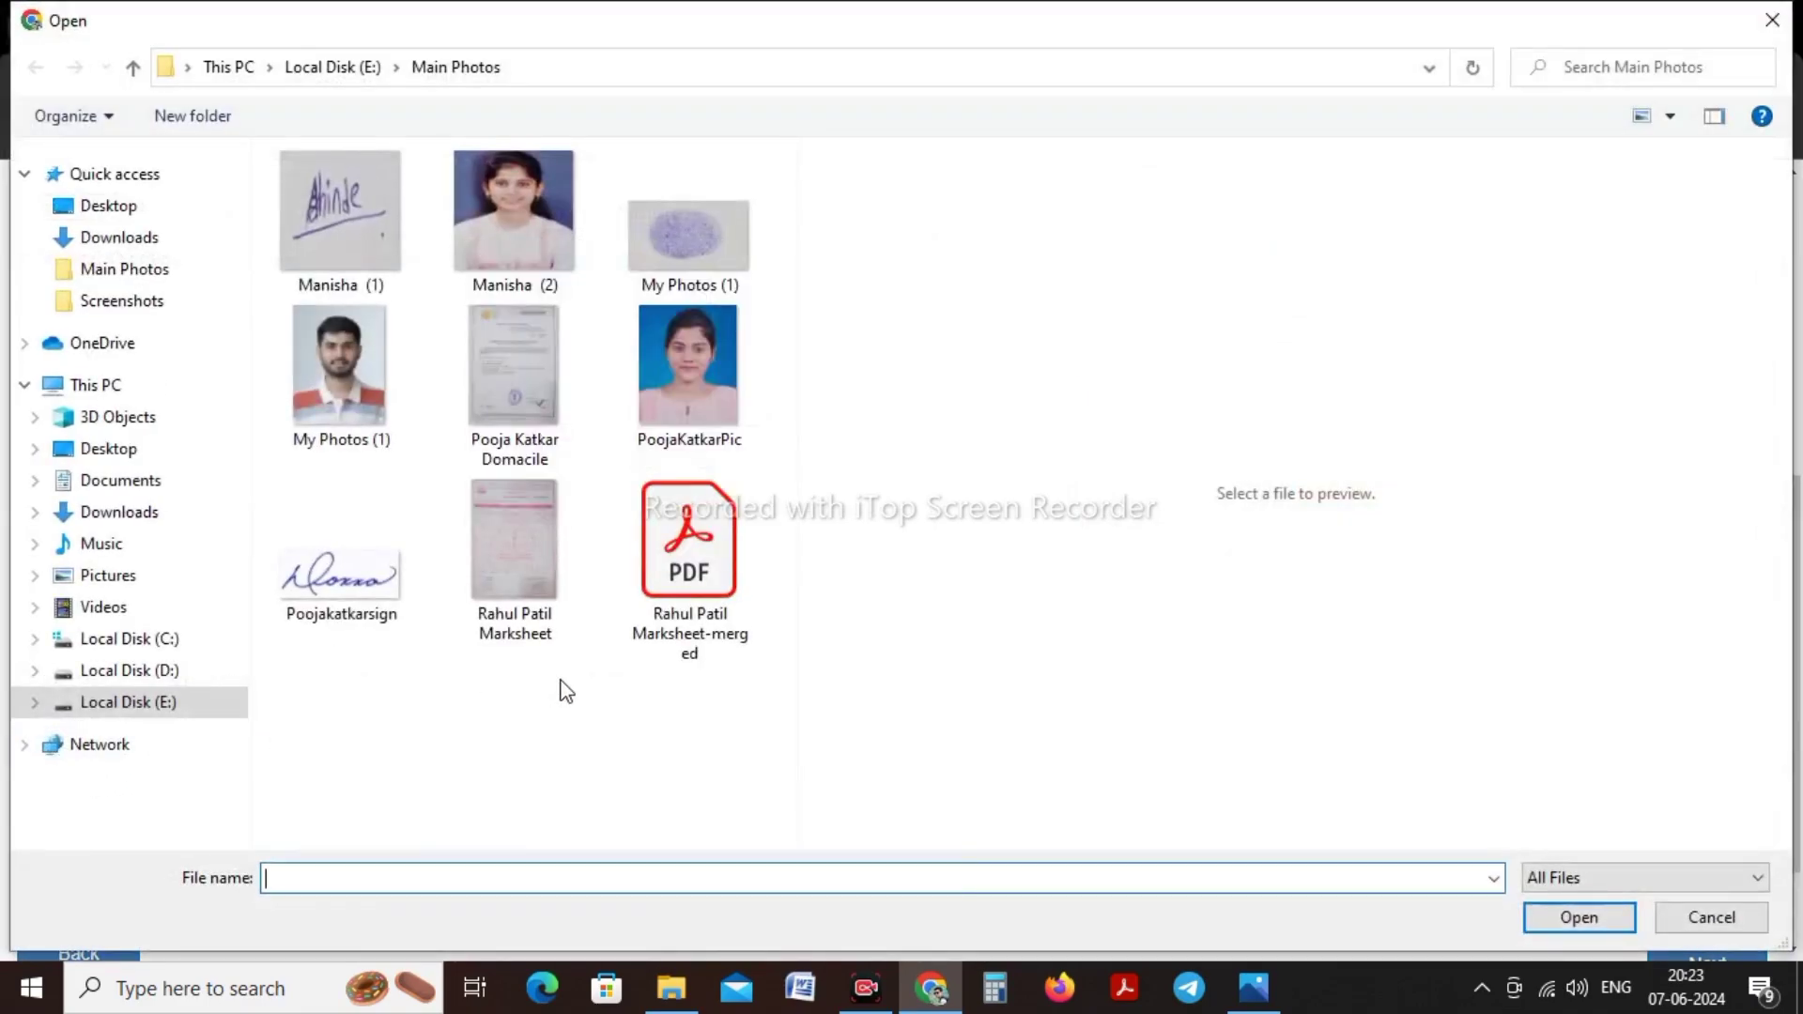
Open the signature image in Paint, try a 200 px width resize, then undo it
{"action": "left_click", "coordinate": [333, 570]}
{"action": "right_click", "coordinate": [335, 570]}
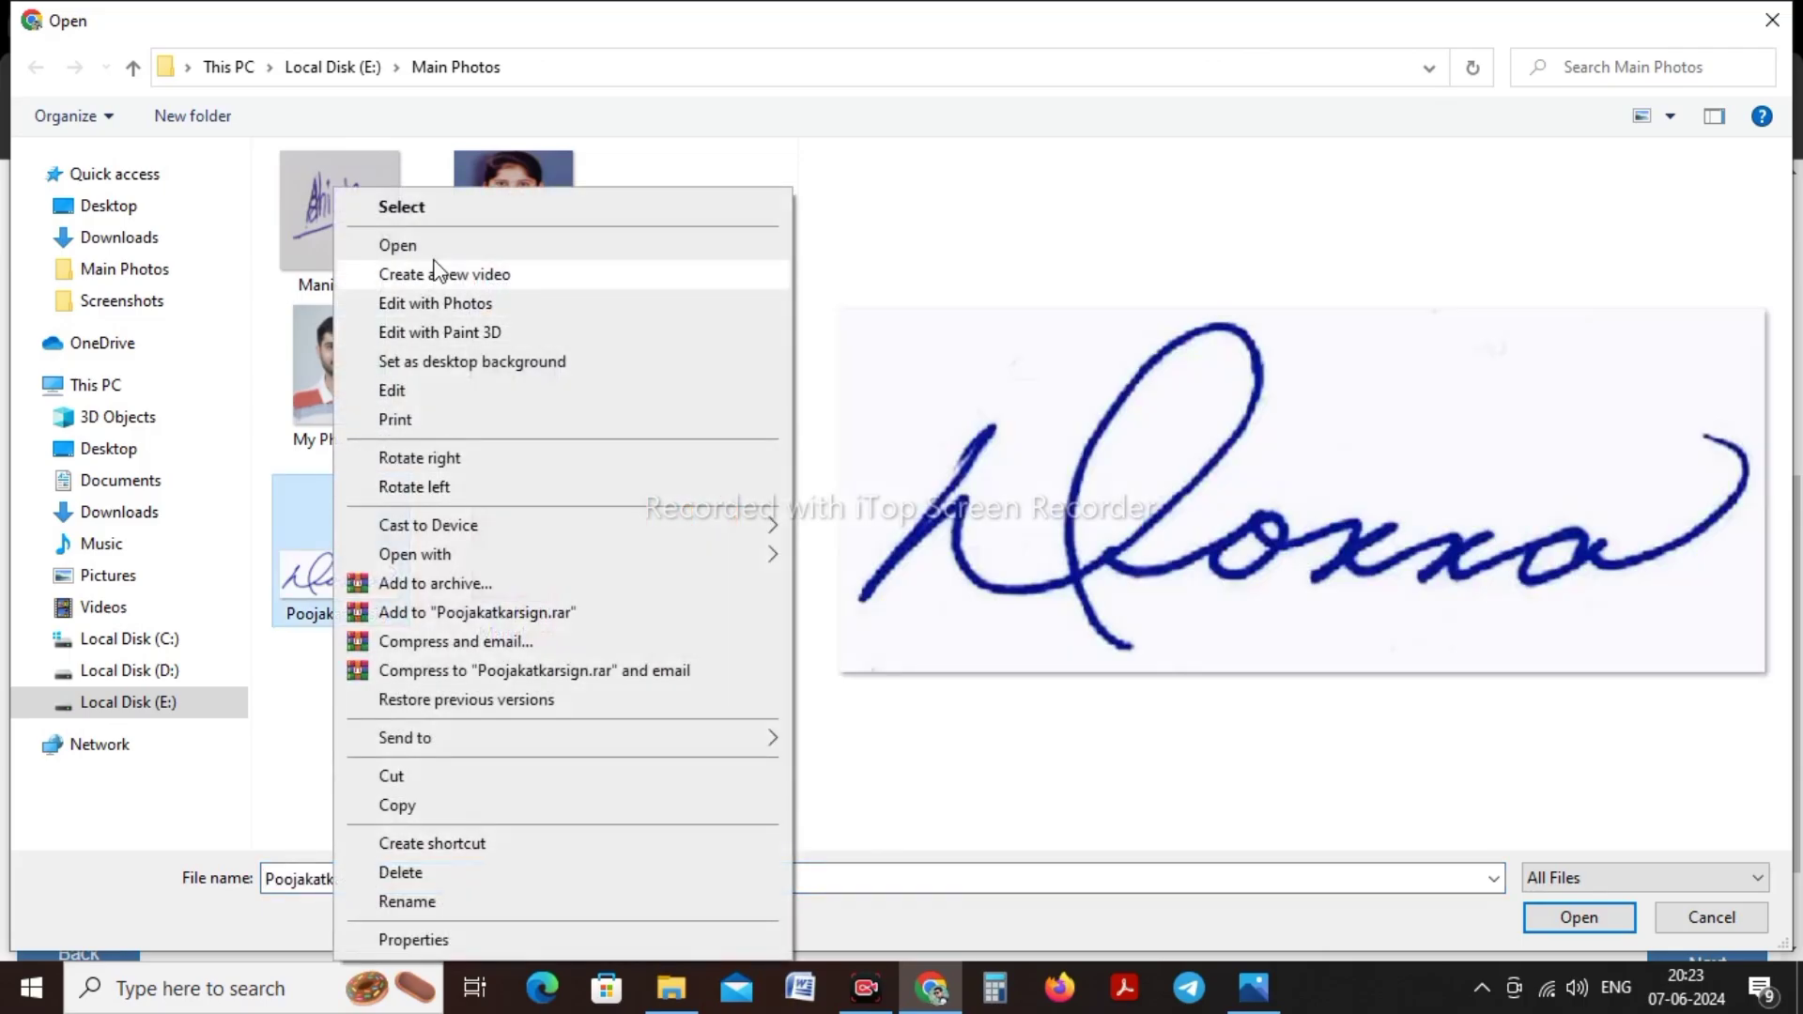
{"action": "left_click", "coordinate": [404, 391]}
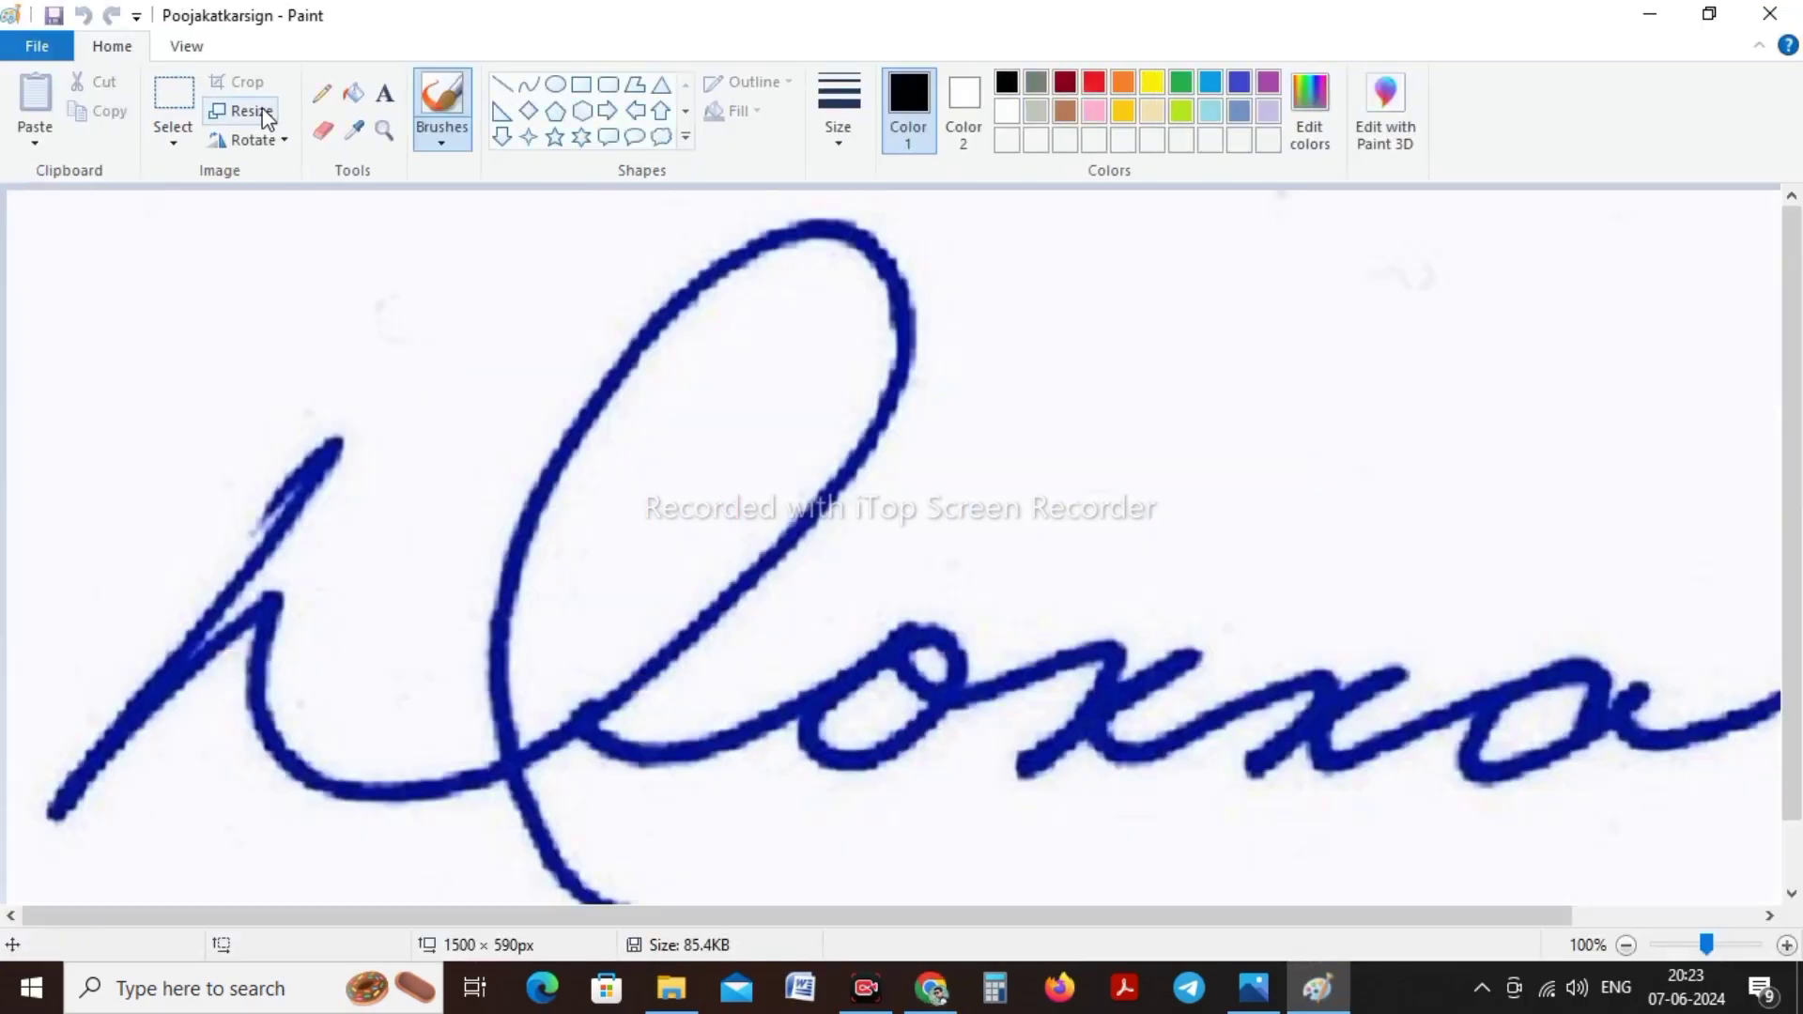
{"action": "left_click", "coordinate": [264, 117]}
{"action": "left_click", "coordinate": [289, 207]}
{"action": "double_click", "coordinate": [346, 249]}
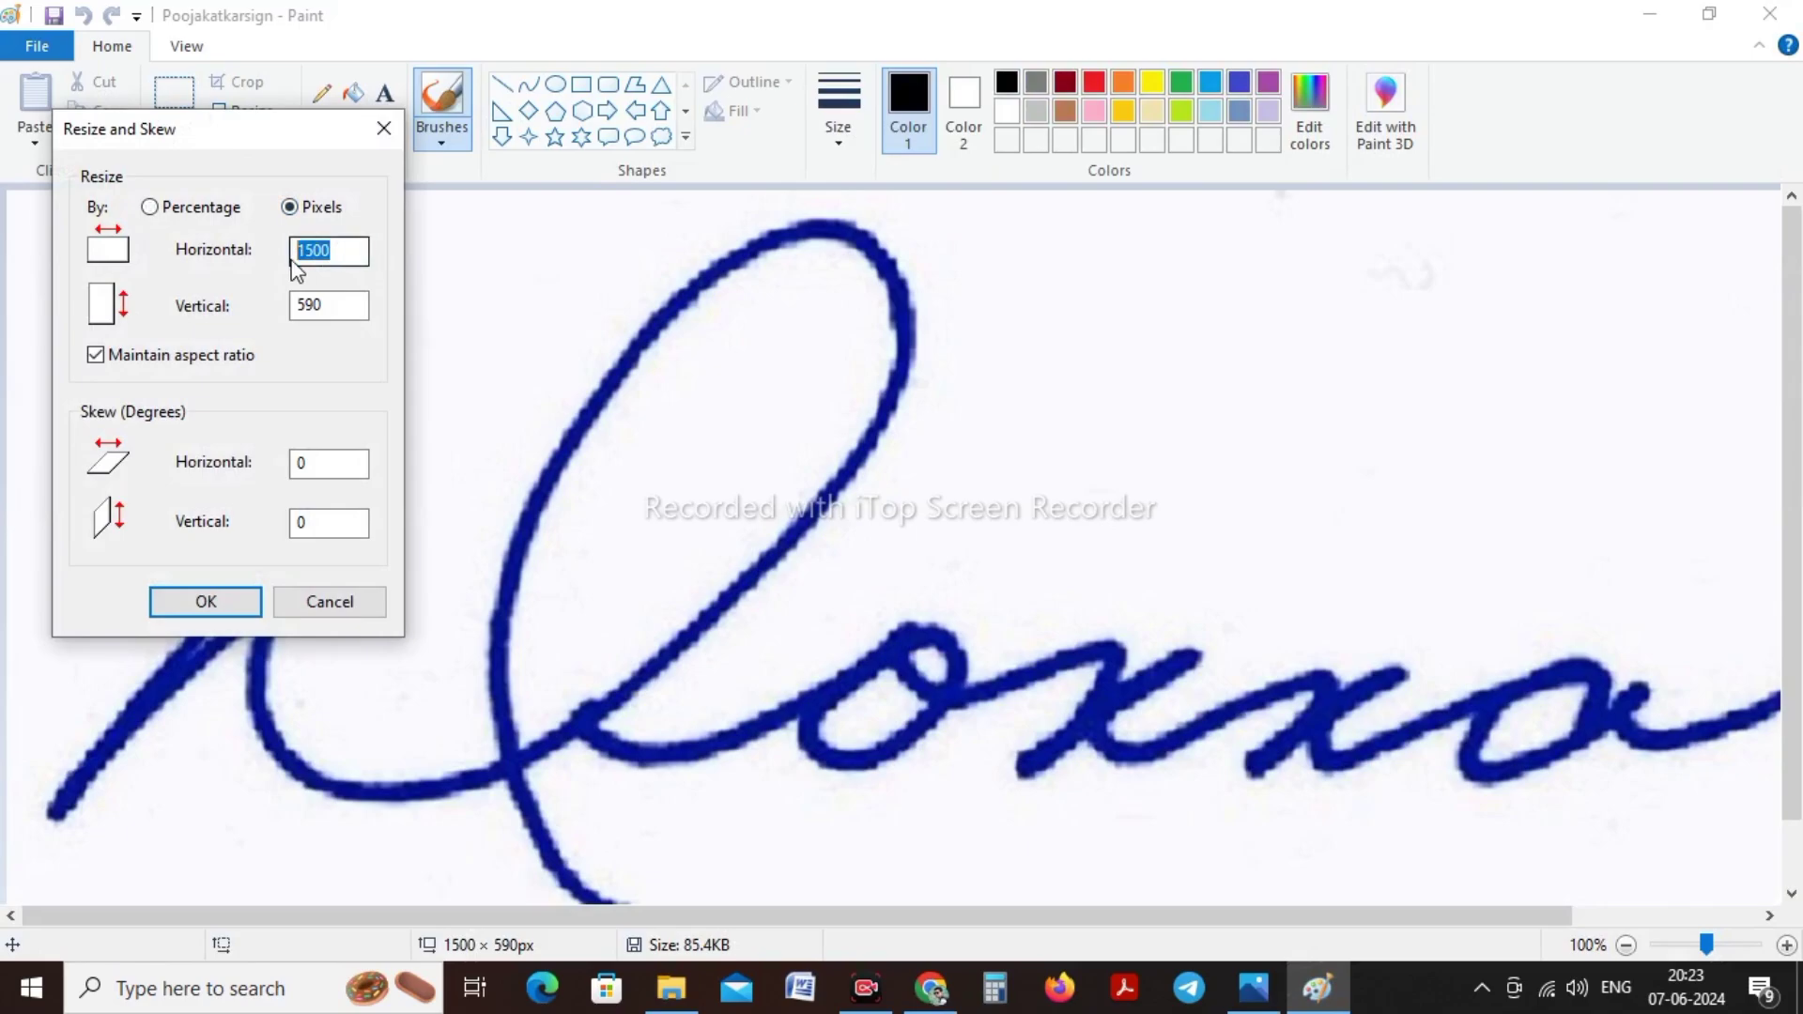
{"action": "type", "text": "200"}
{"action": "left_click", "coordinate": [207, 601]}
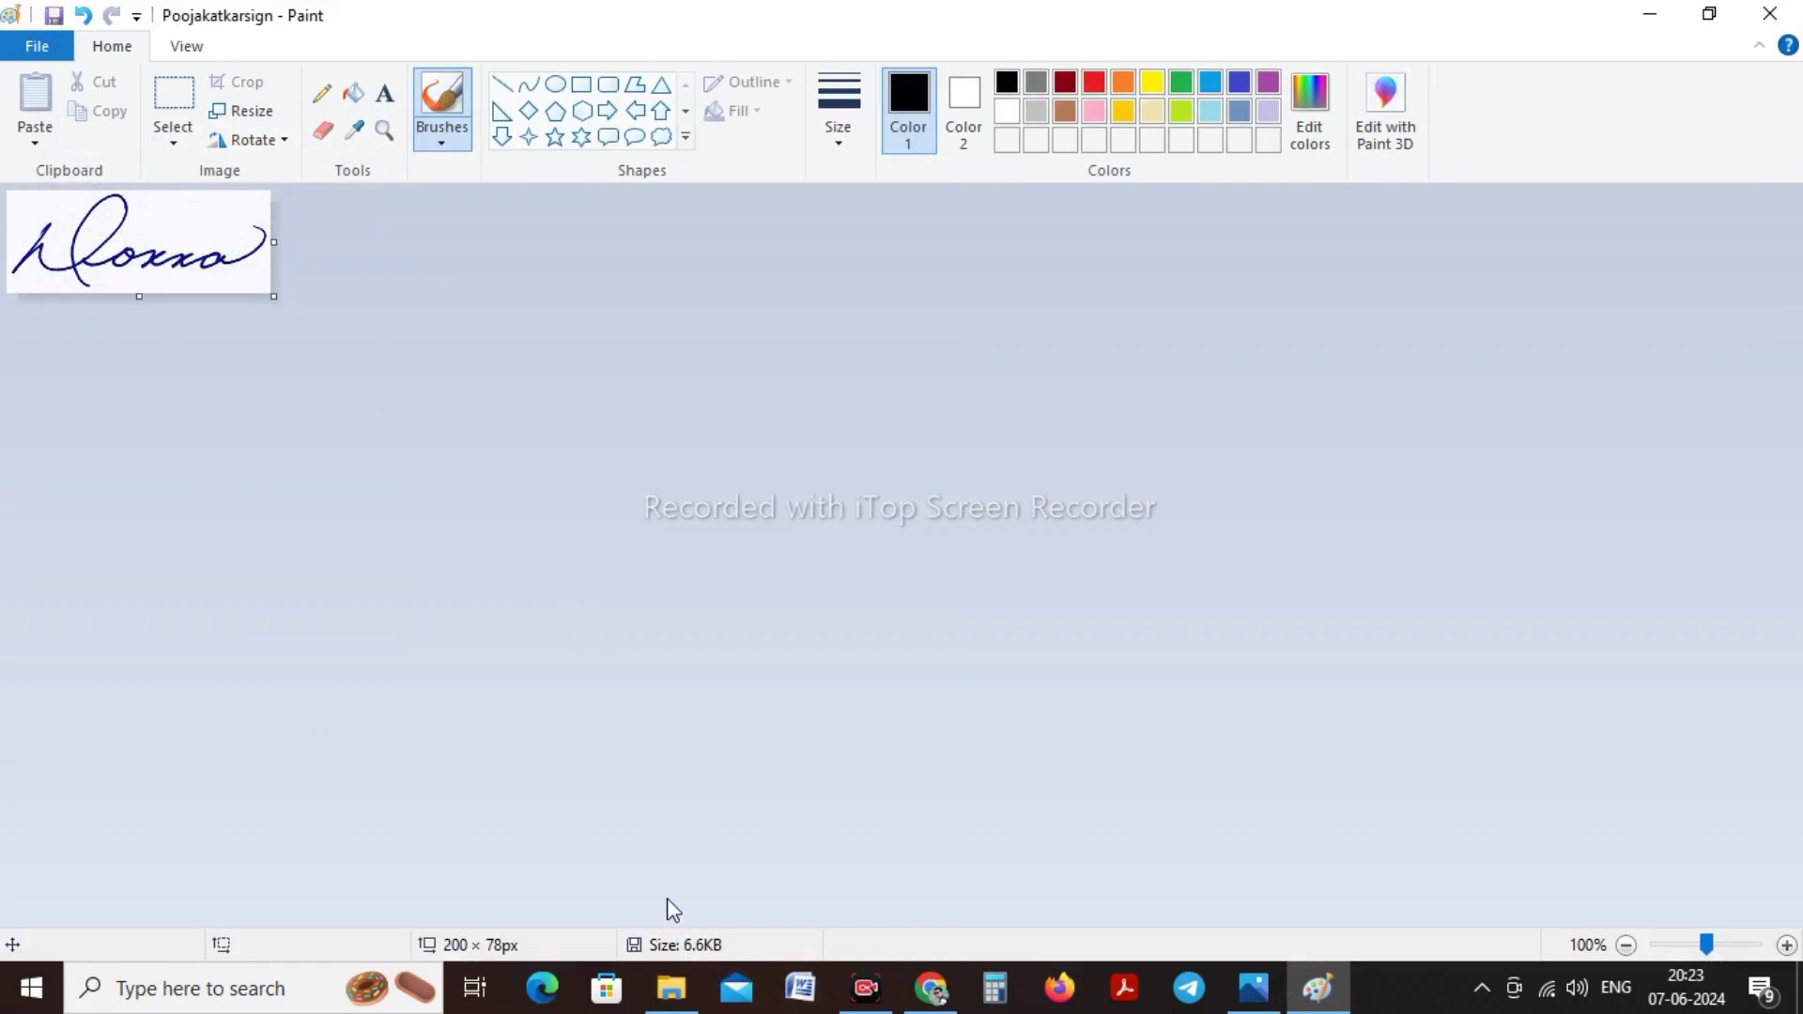
{"action": "key", "text": "ctrl+z"}
Resize the signature to 300 × 118 px, close Paint and upload the image
{"action": "left_click", "coordinate": [252, 111]}
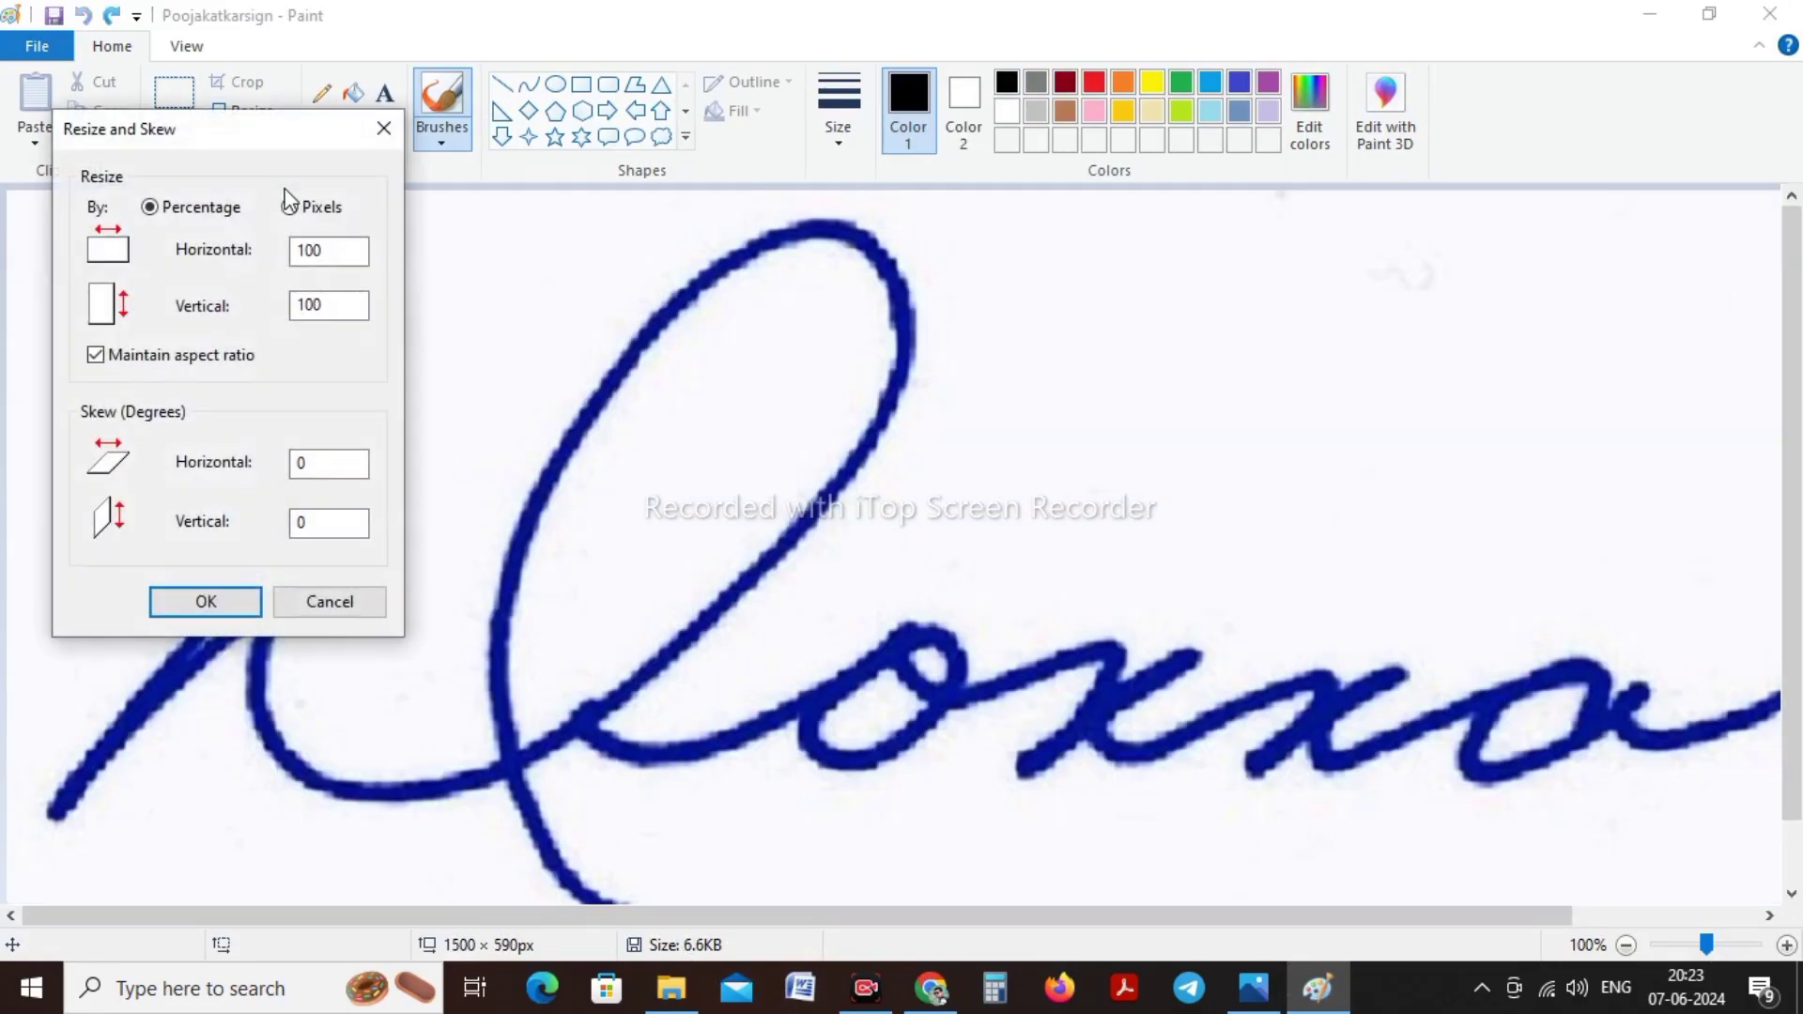
{"action": "left_click", "coordinate": [290, 207]}
{"action": "double_click", "coordinate": [329, 250]}
{"action": "type", "text": "300"}
{"action": "left_click", "coordinate": [211, 599]}
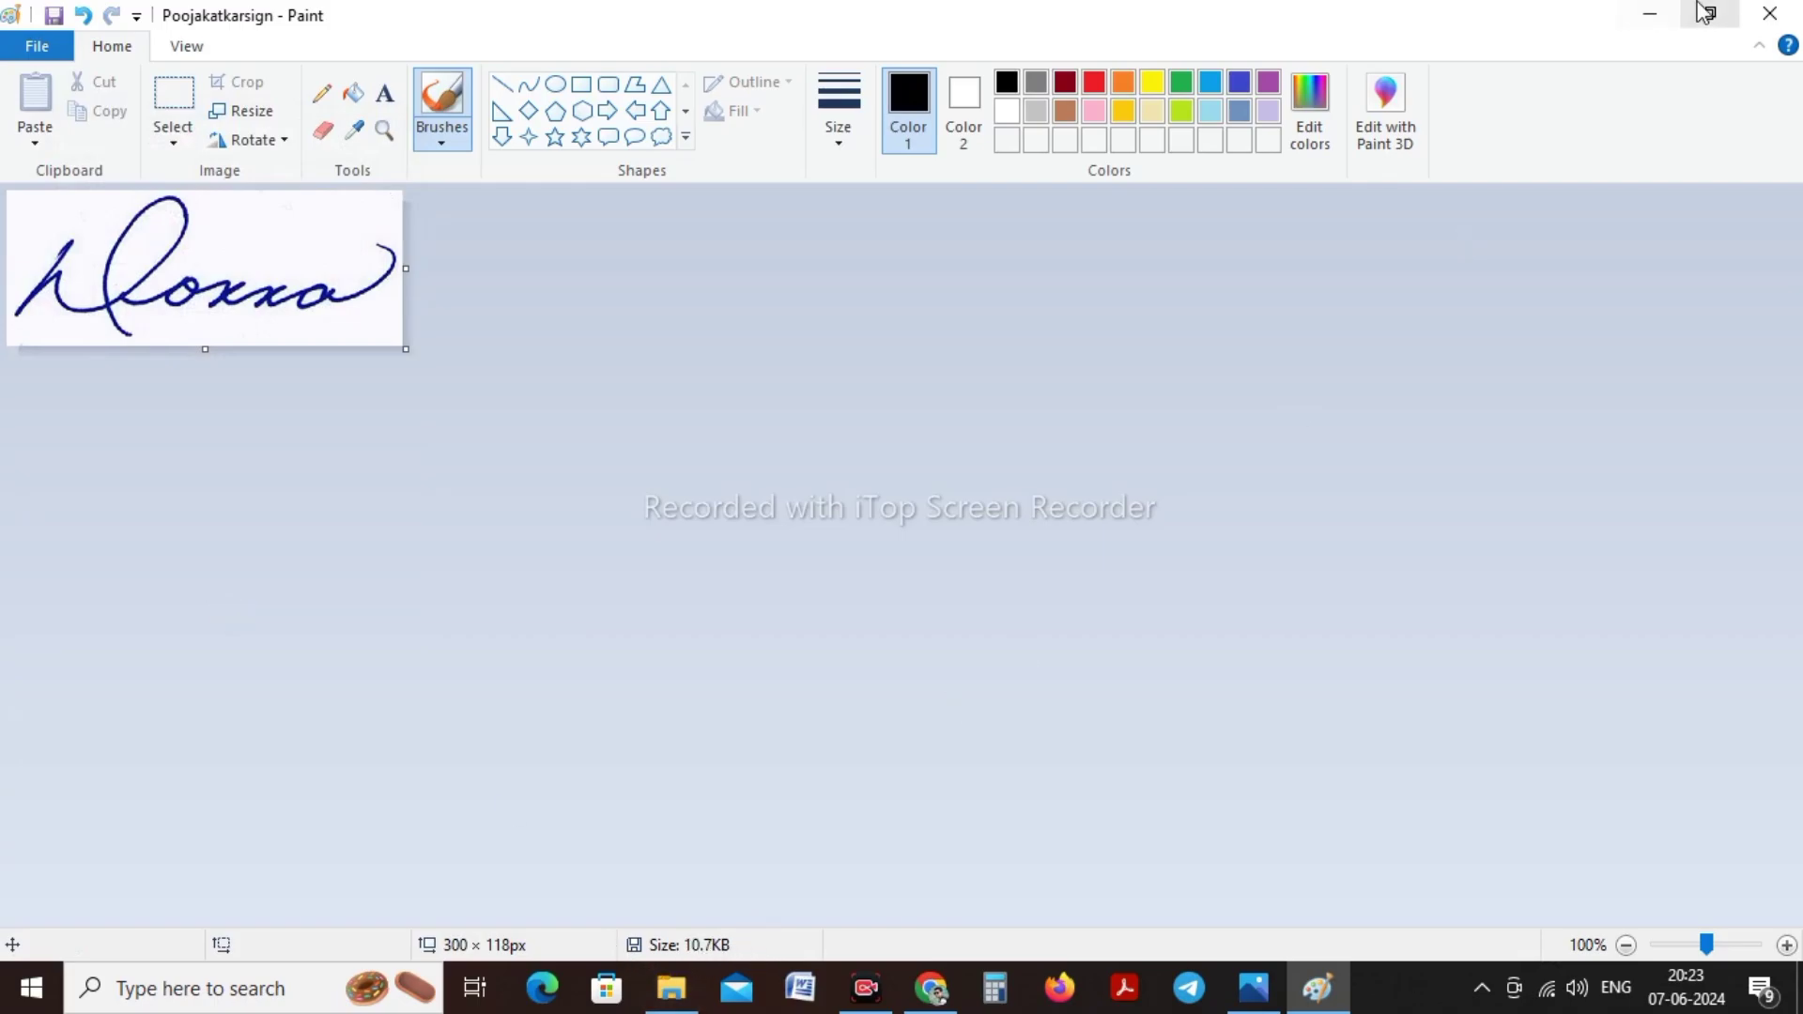
{"action": "left_click", "coordinate": [1769, 13]}
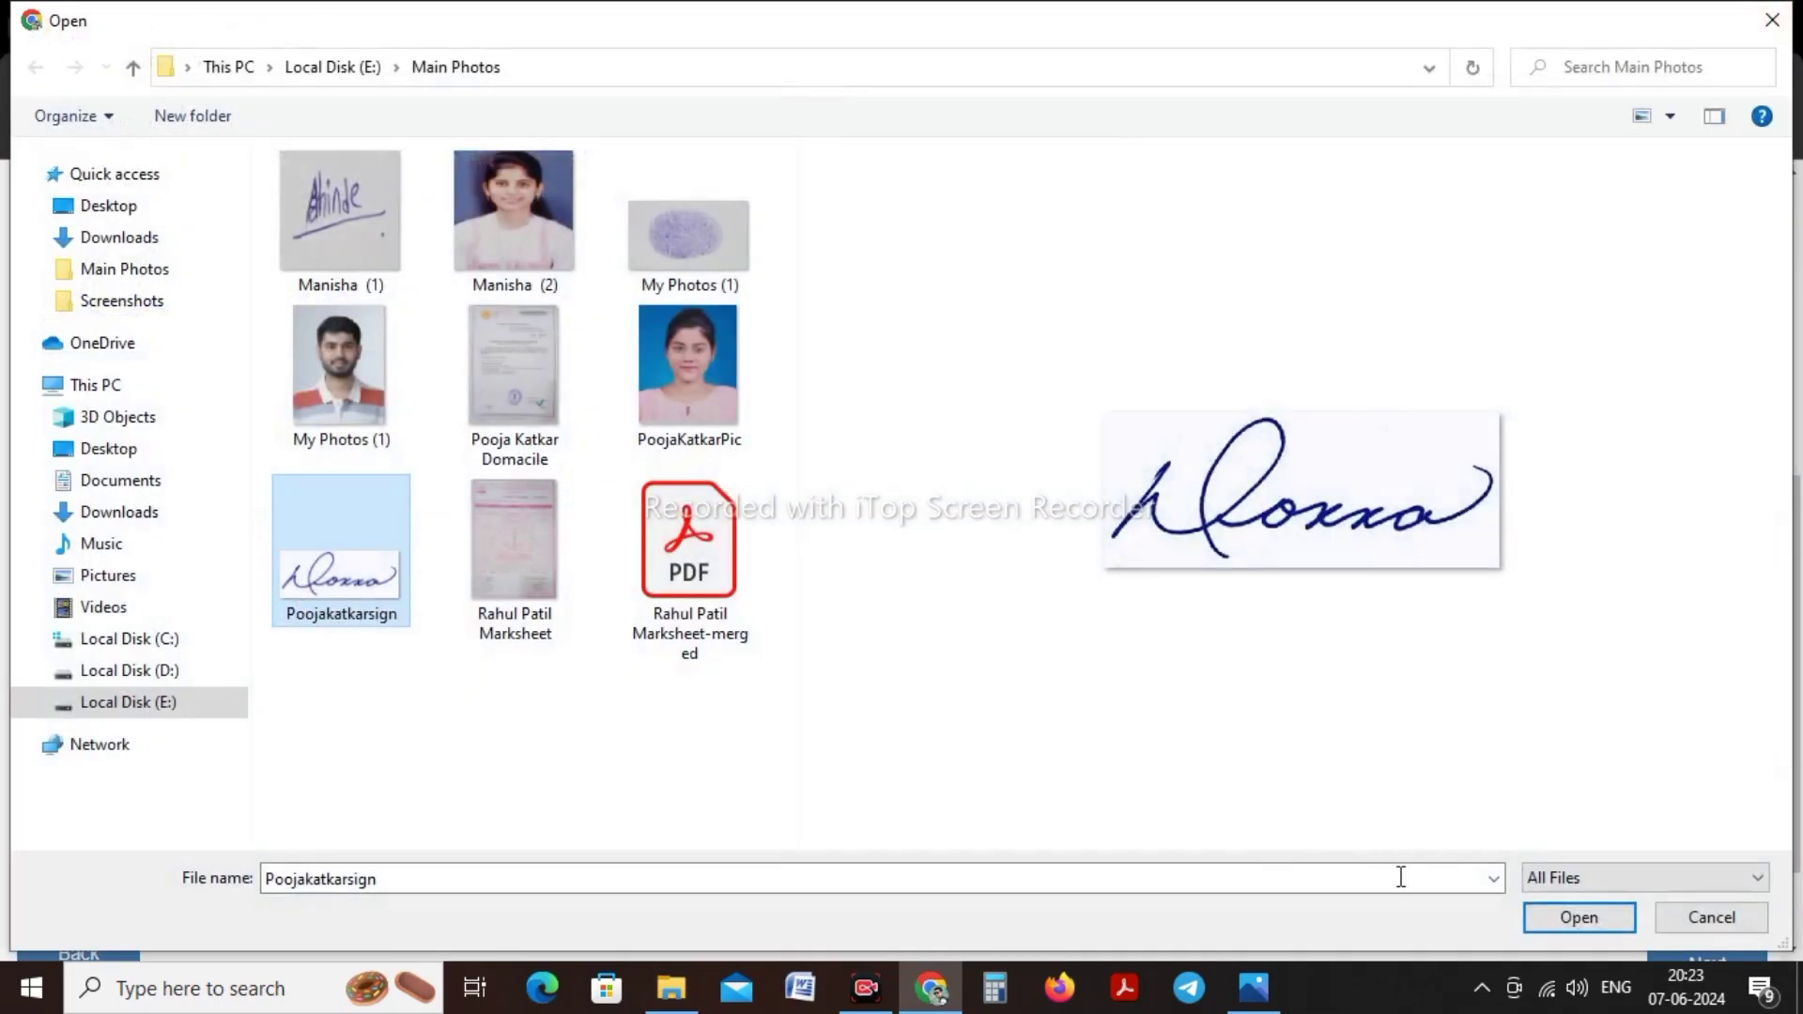
{"action": "left_click", "coordinate": [1578, 918]}
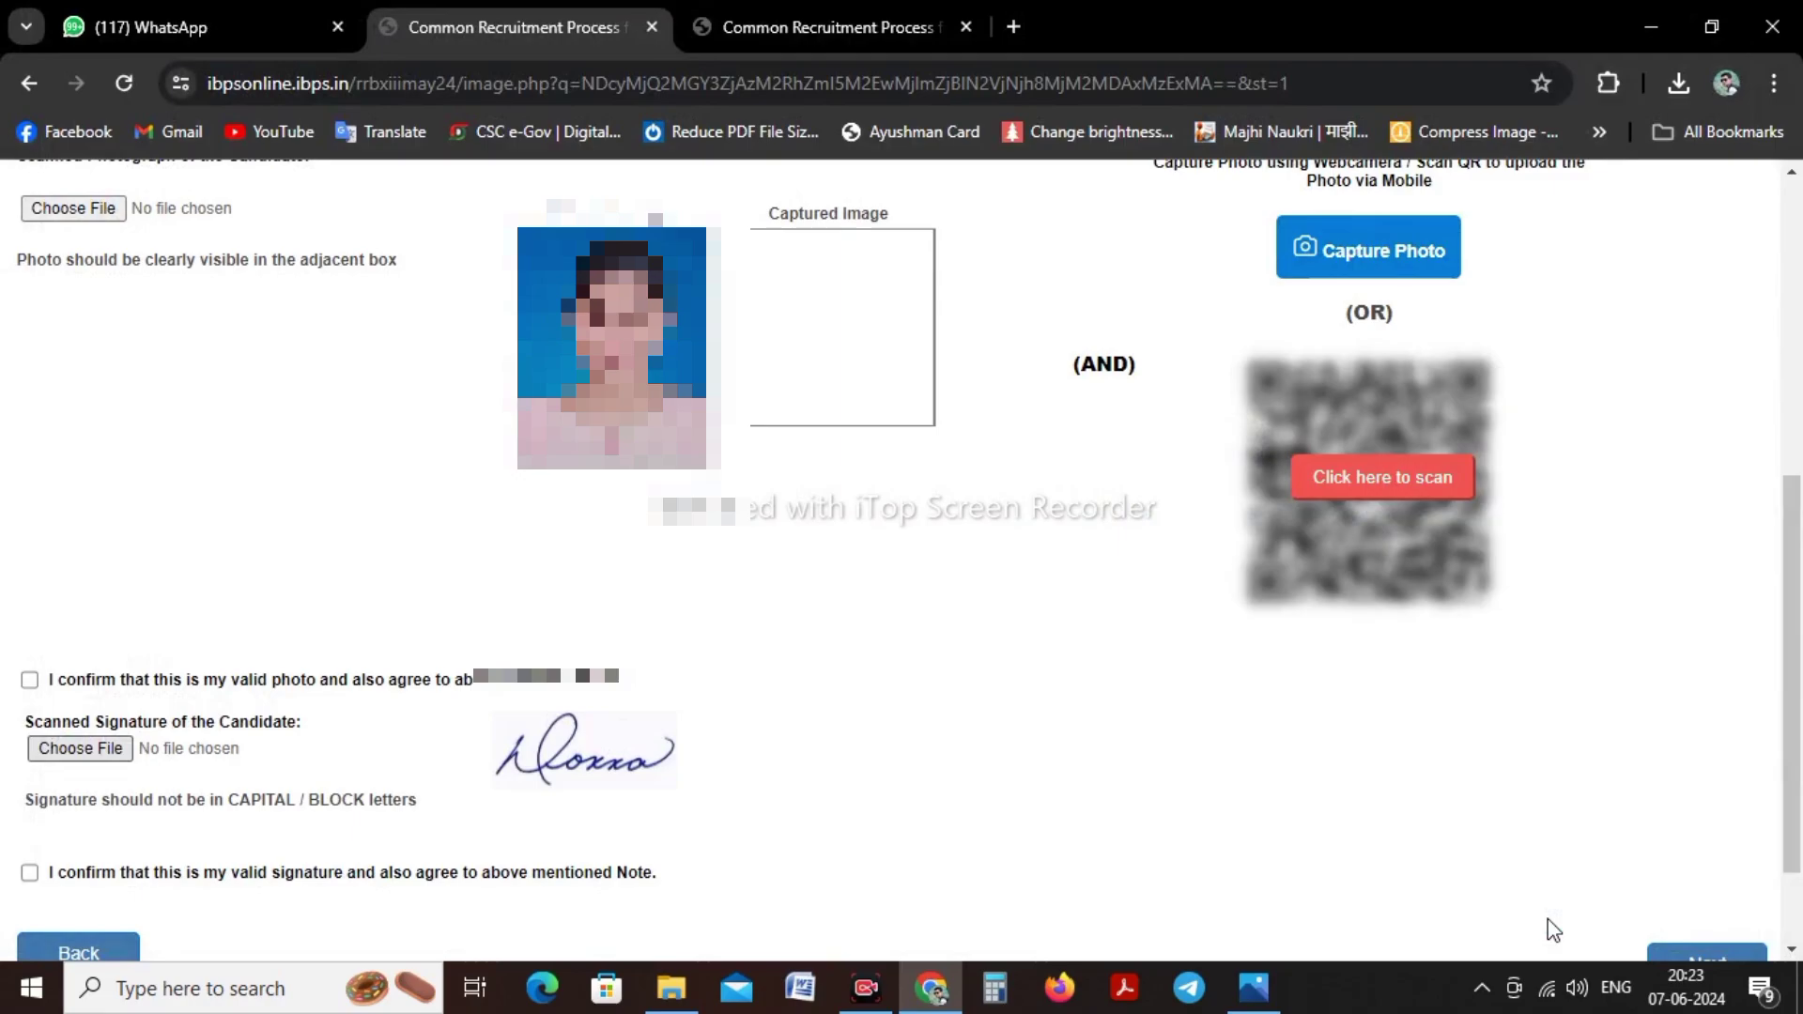
Tick the 'valid photo' and 'valid signature' confirmation checkboxes for the uploads
{"action": "scroll", "coordinate": [1033, 739], "scroll_direction": "up", "scroll_amount": 2}
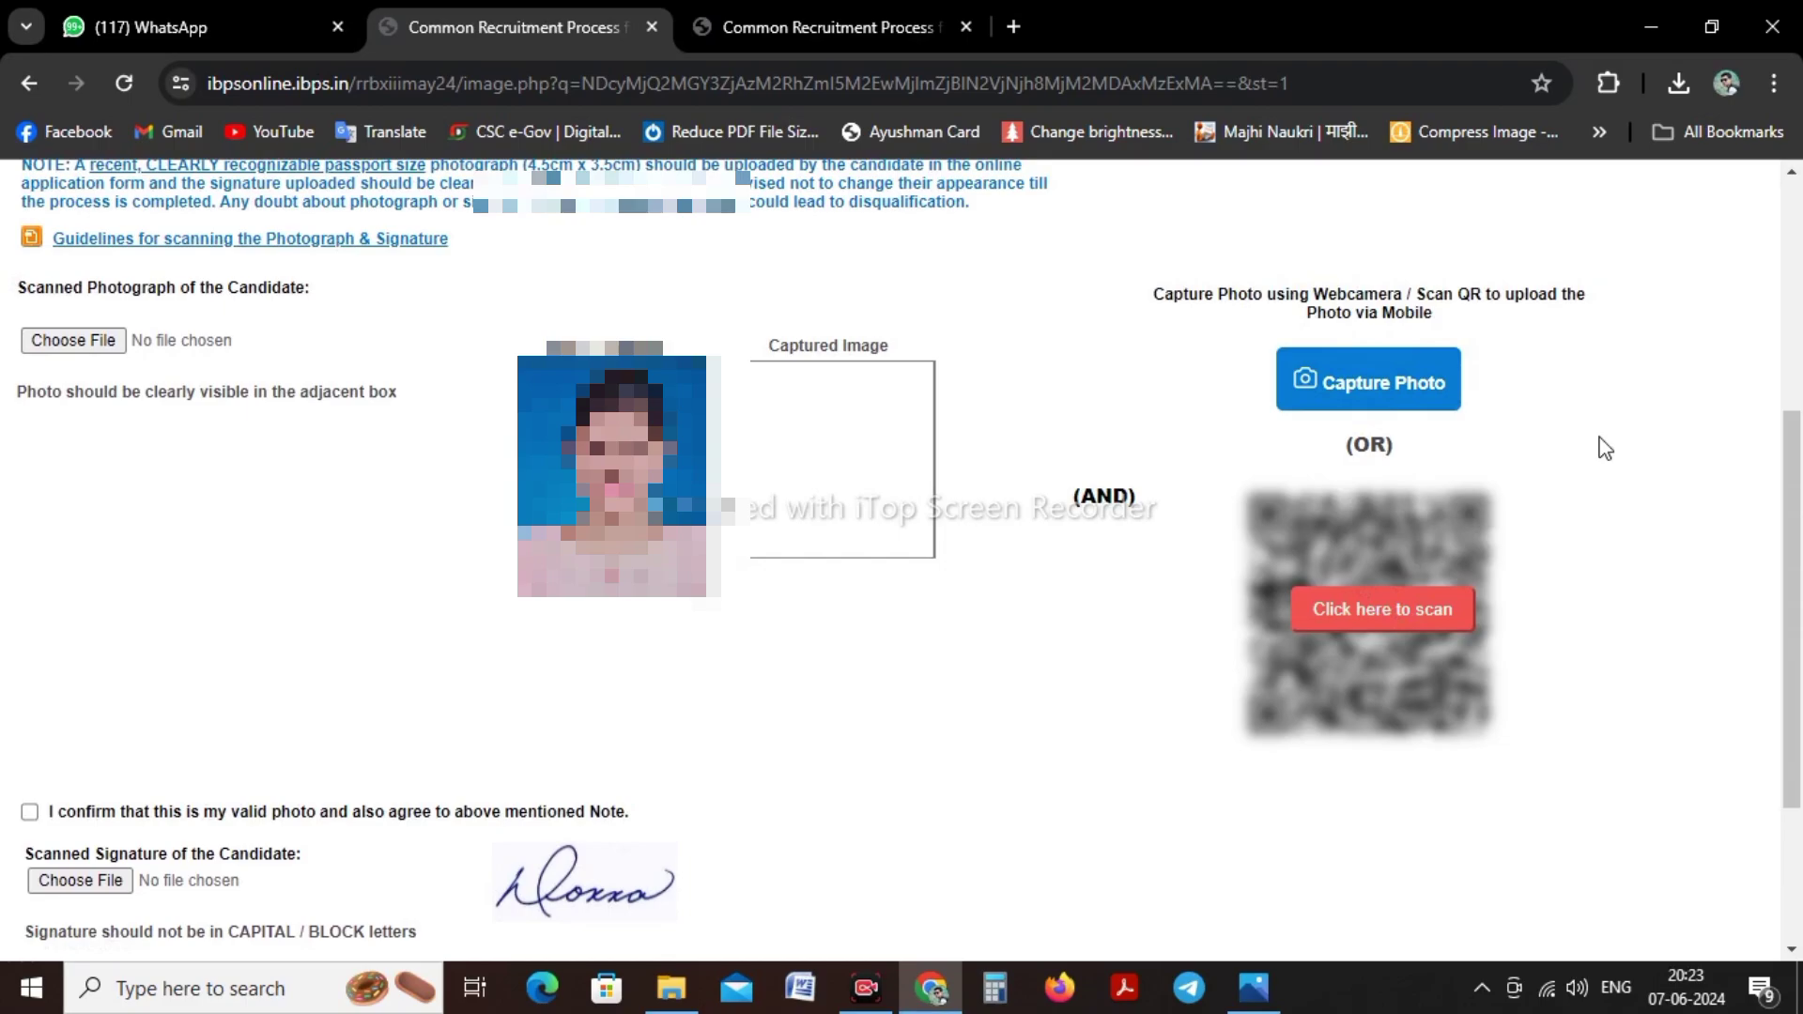
{"action": "scroll", "coordinate": [1604, 448], "scroll_direction": "up", "scroll_amount": 1}
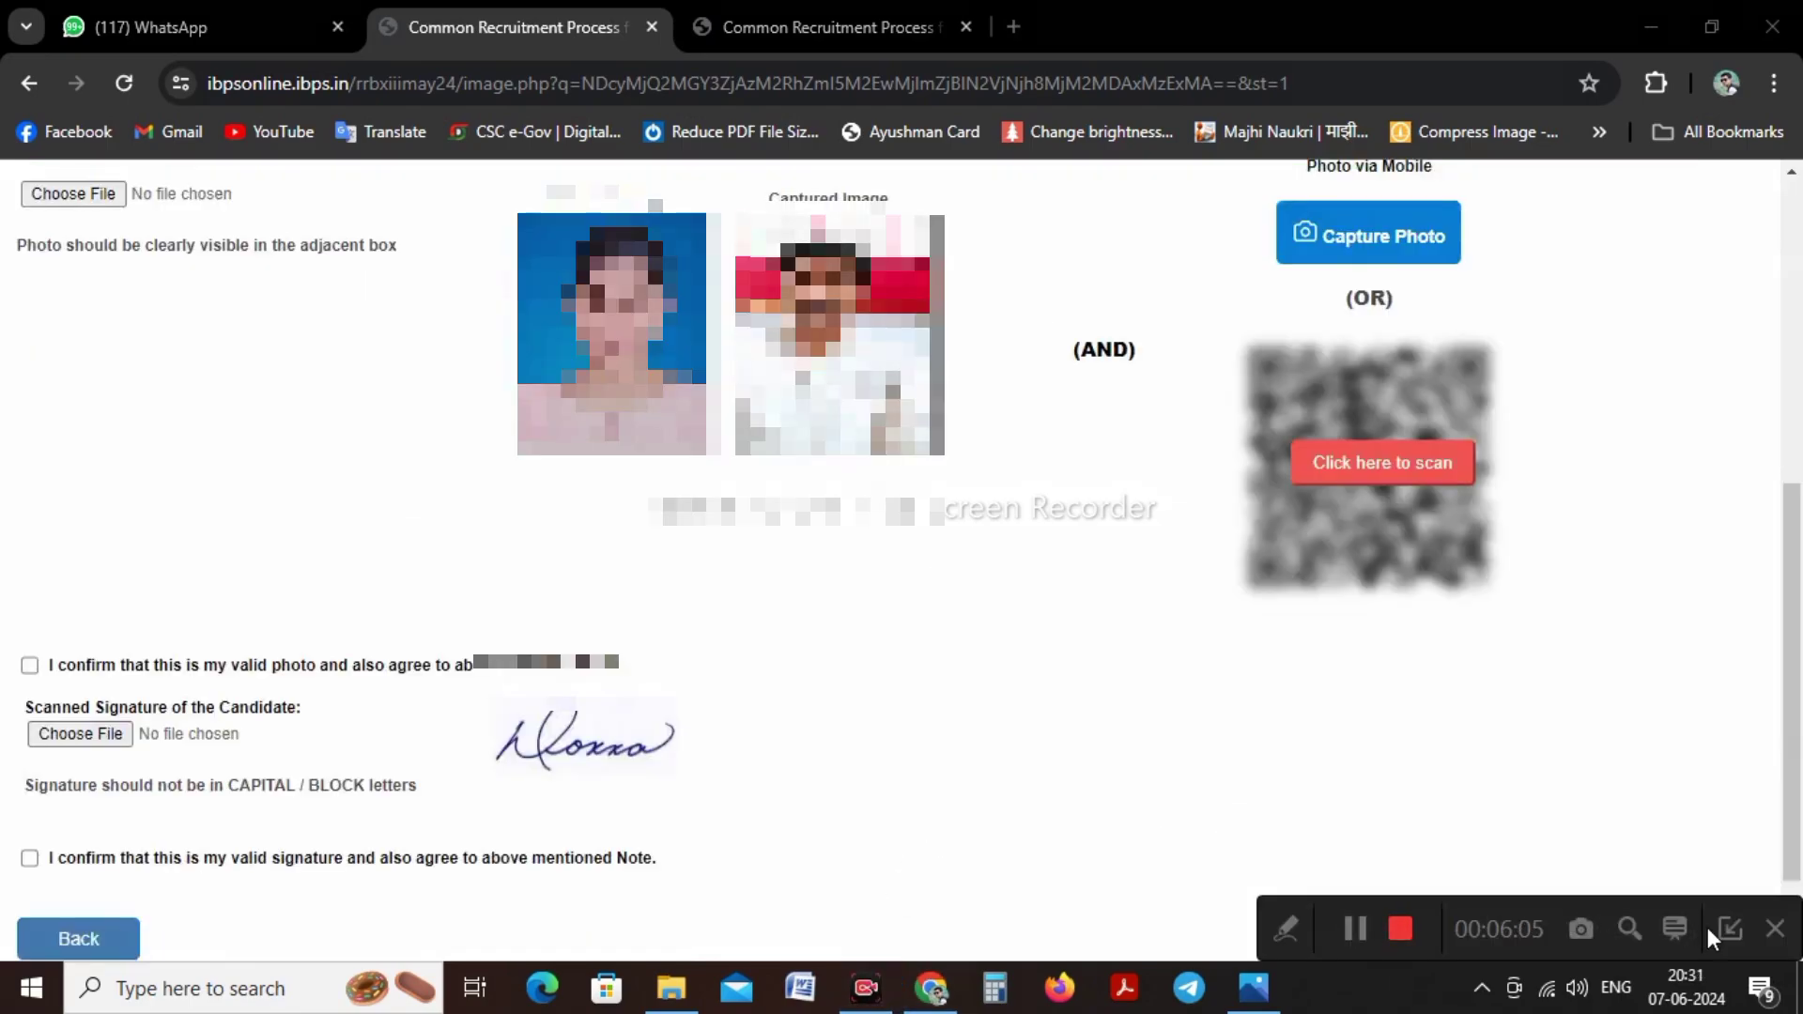
{"action": "left_click", "coordinate": [1726, 929]}
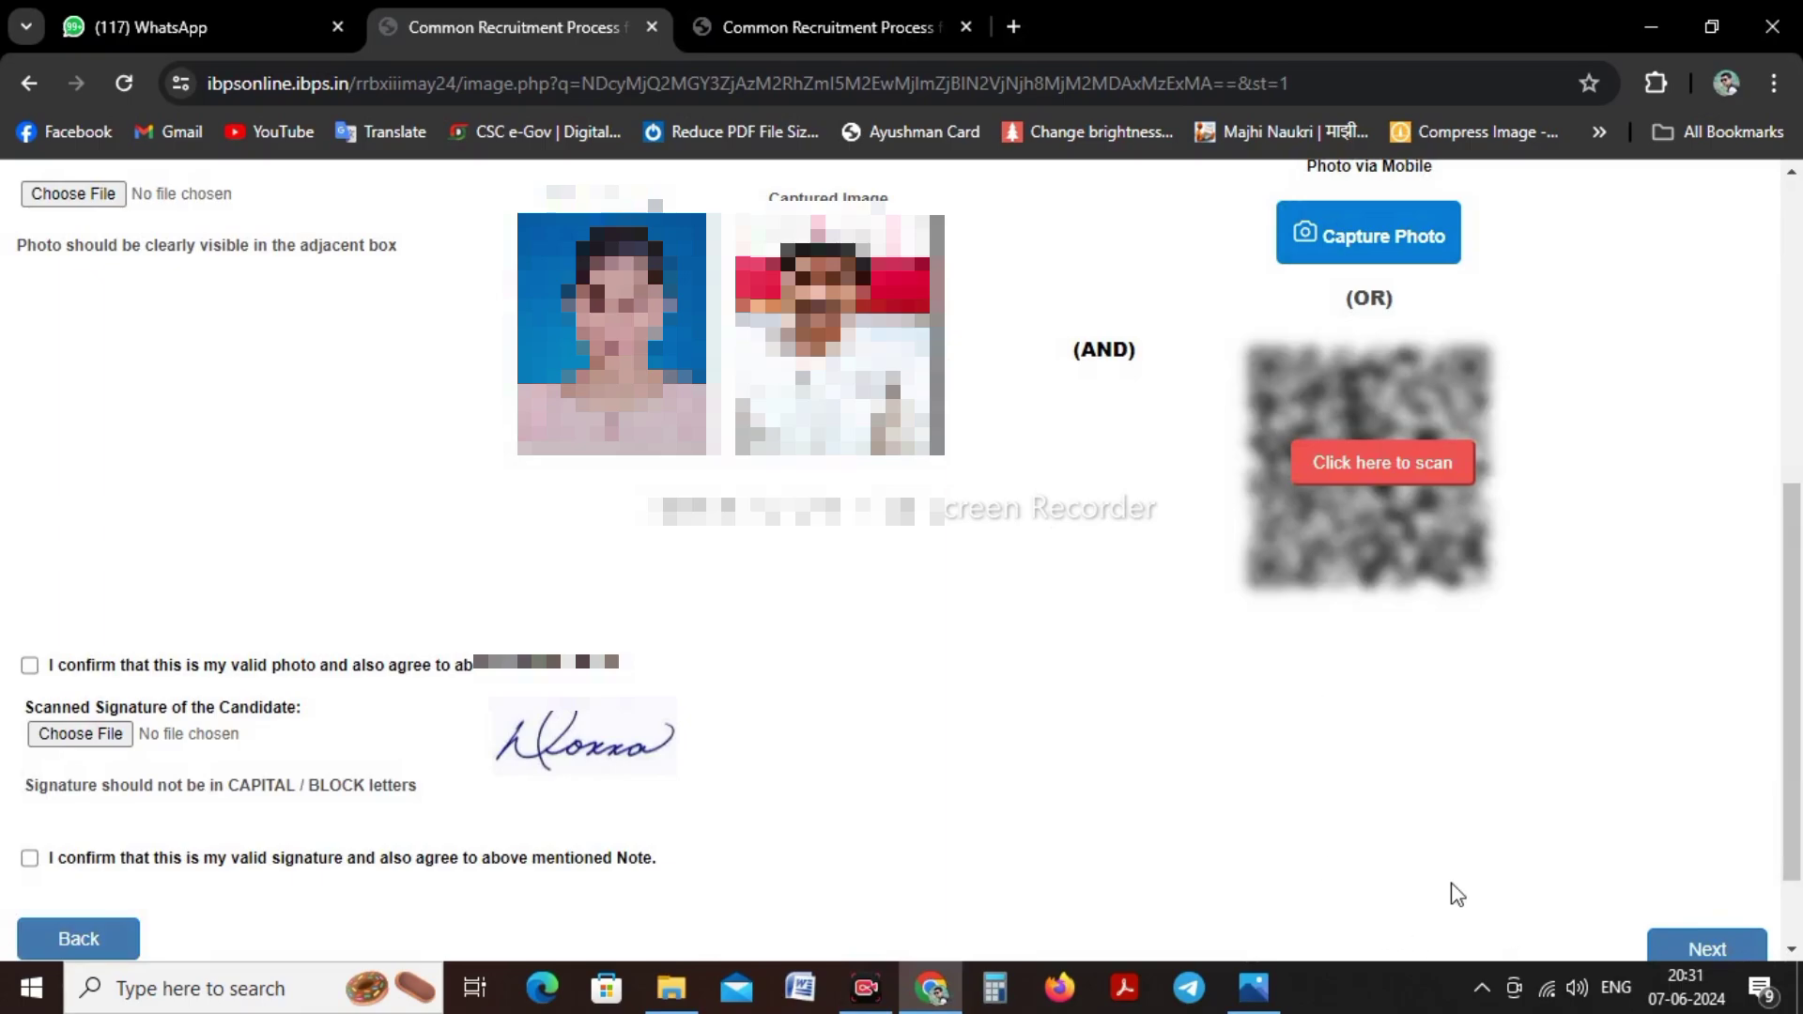
{"action": "left_click", "coordinate": [29, 666]}
{"action": "left_click", "coordinate": [29, 859]}
Choose OFFICER SCALE-I in the Post dropdown after checking the posts screenshot
{"action": "left_click", "coordinate": [1705, 948]}
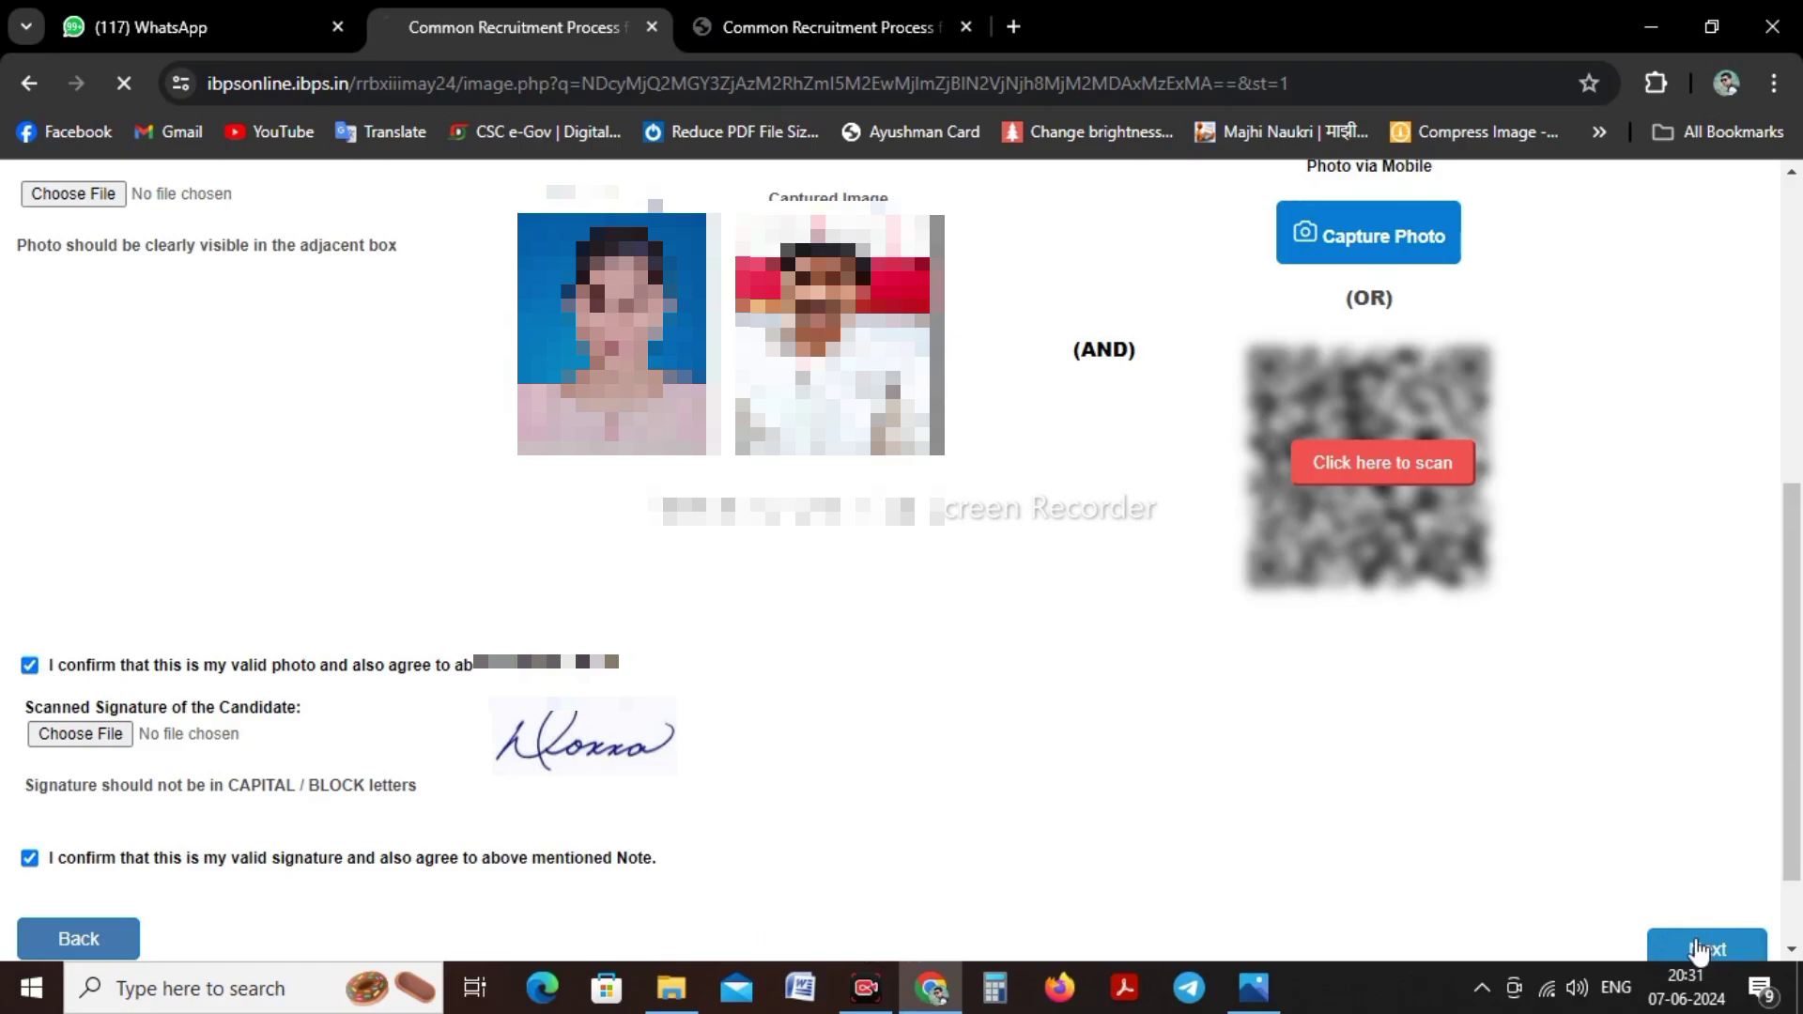
{"action": "scroll", "coordinate": [656, 594], "scroll_direction": "down", "scroll_amount": 3}
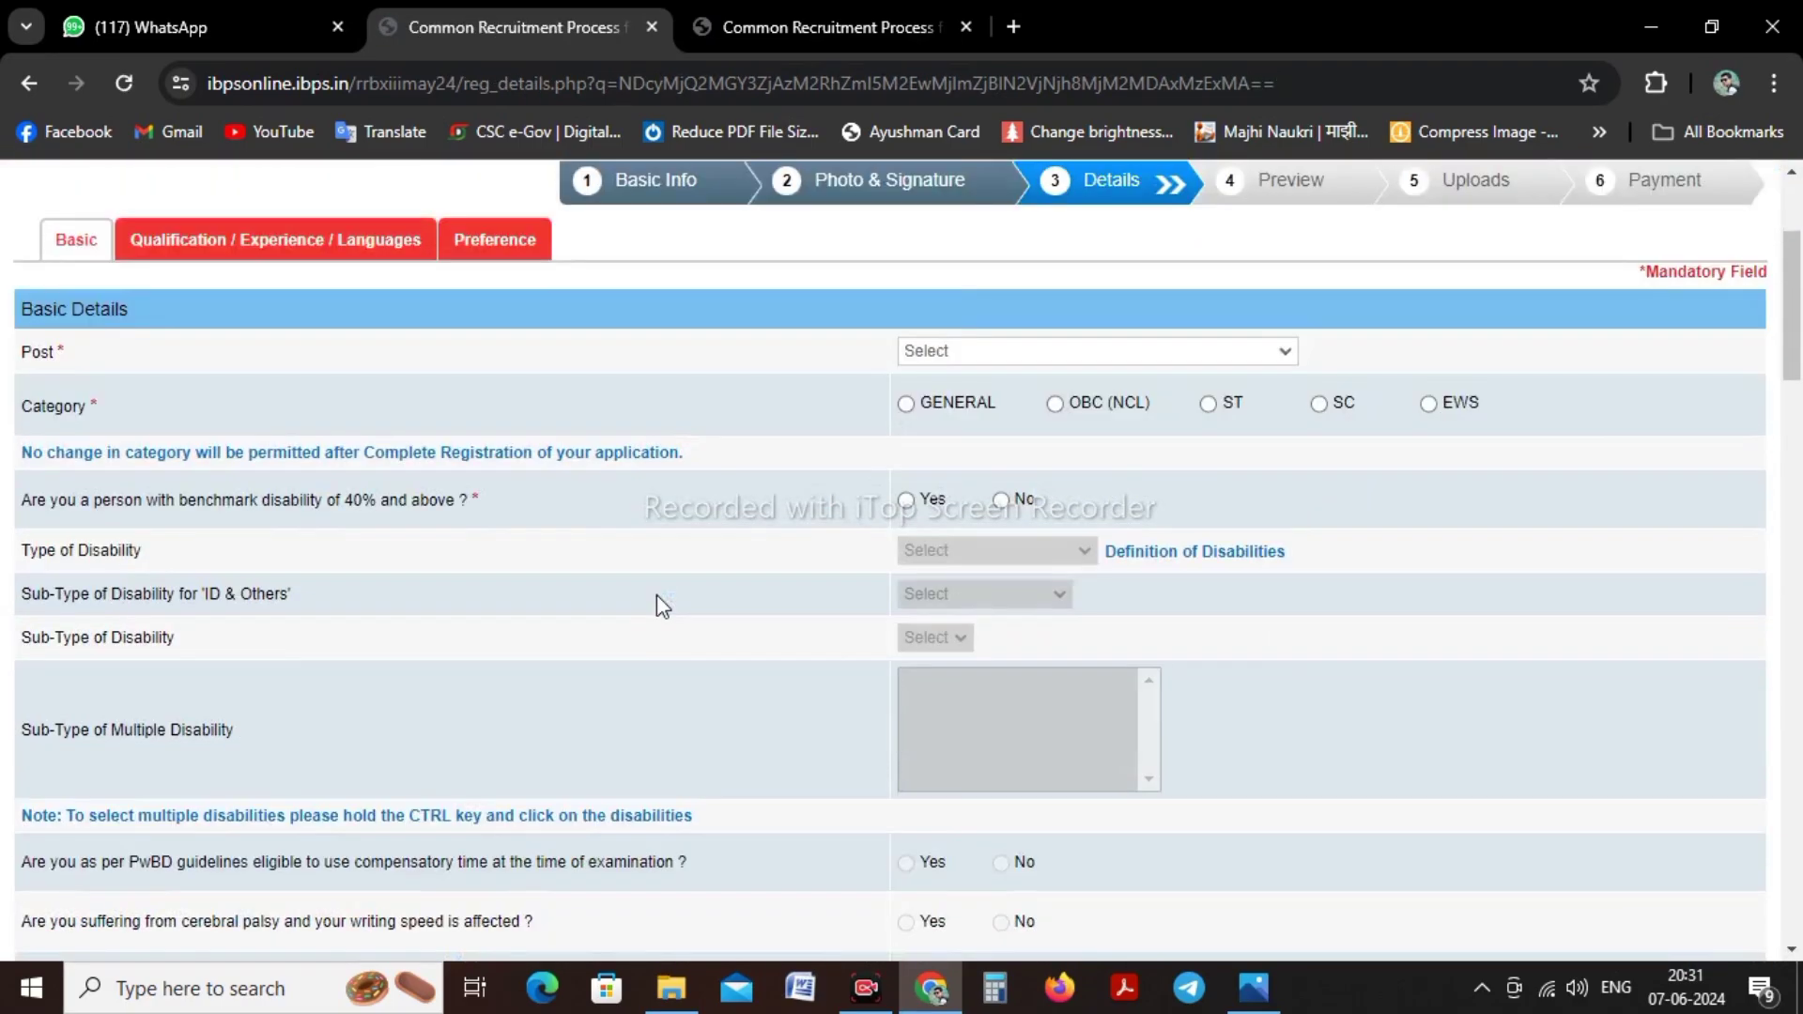
{"action": "left_click", "coordinate": [970, 353]}
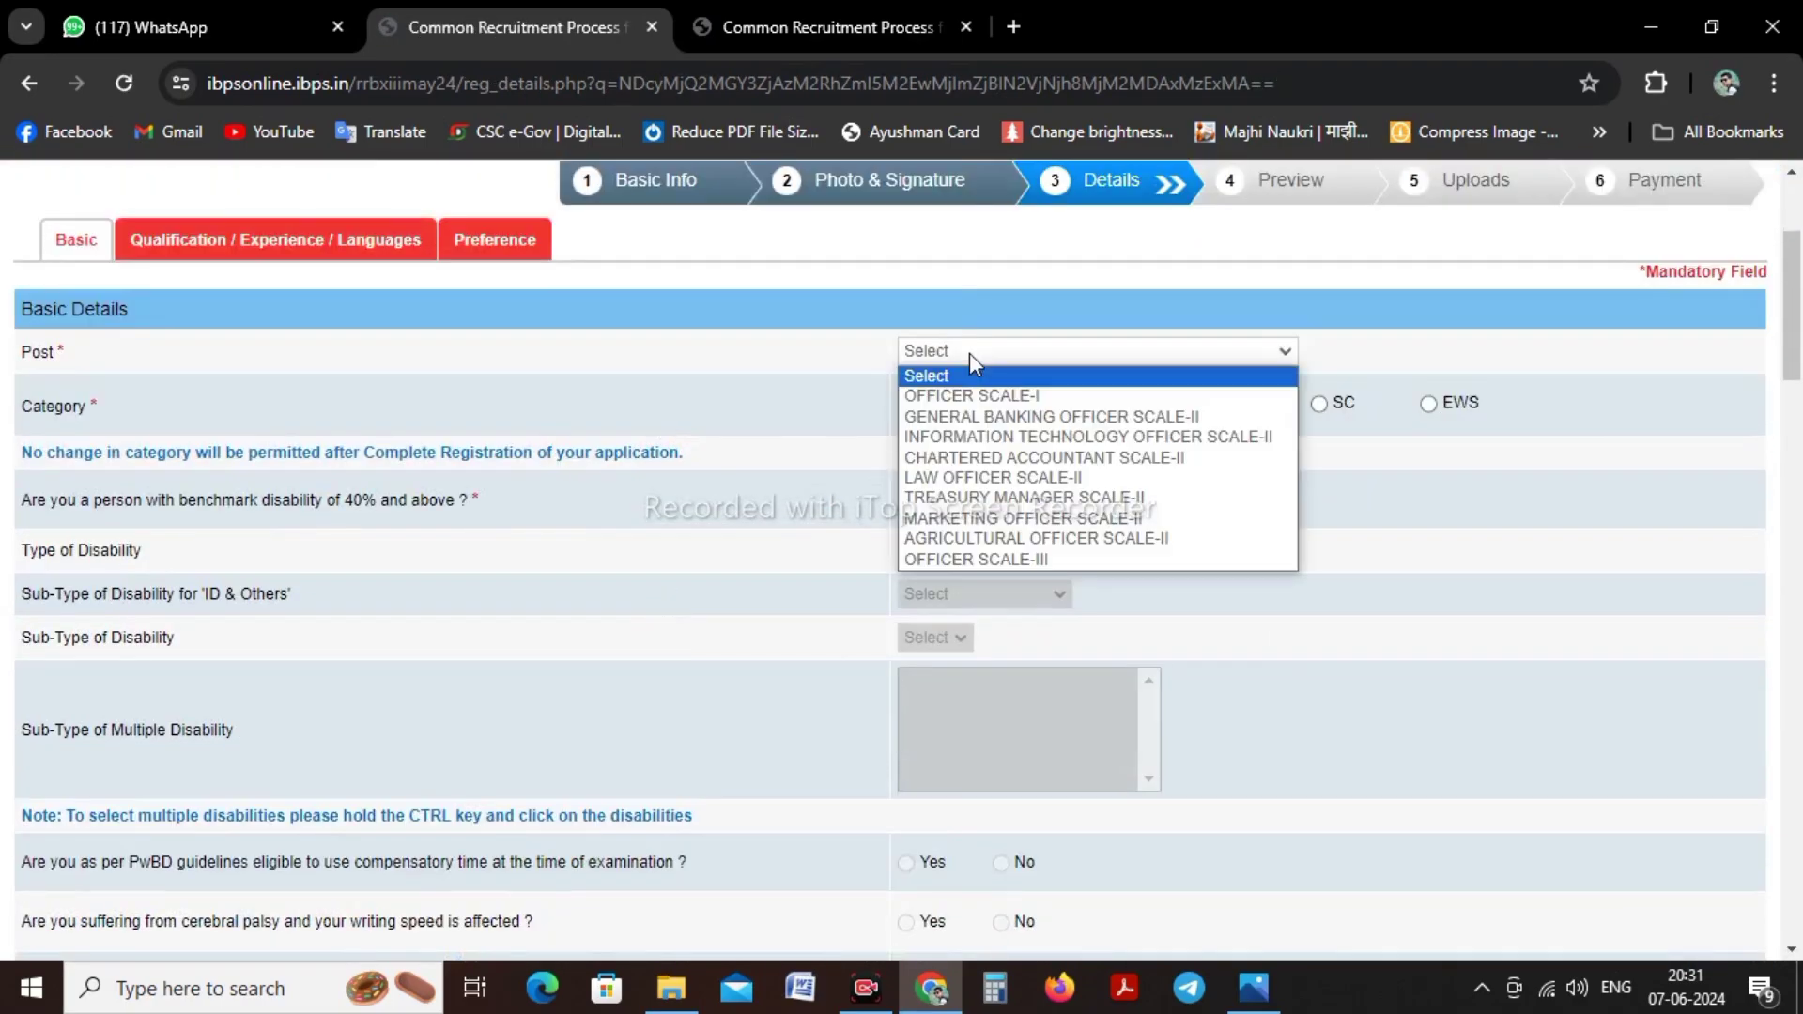
{"action": "left_click", "coordinate": [1254, 986]}
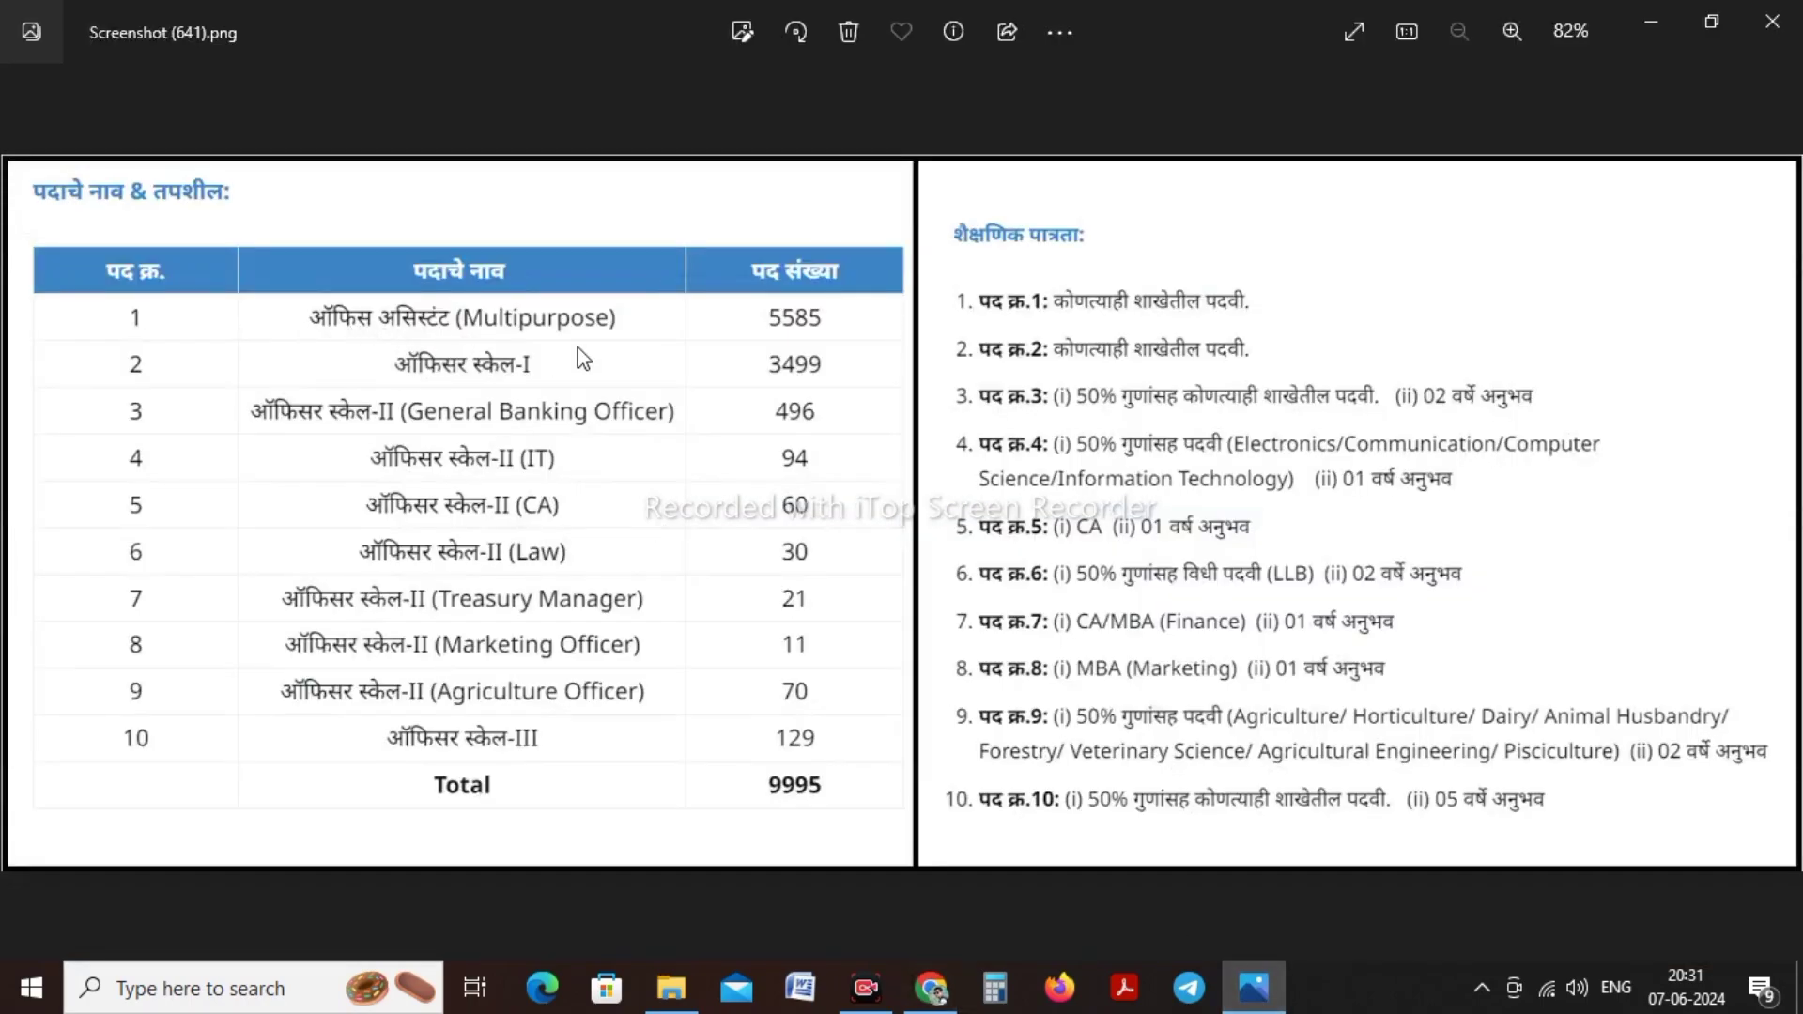
{"action": "left_click", "coordinate": [1651, 28]}
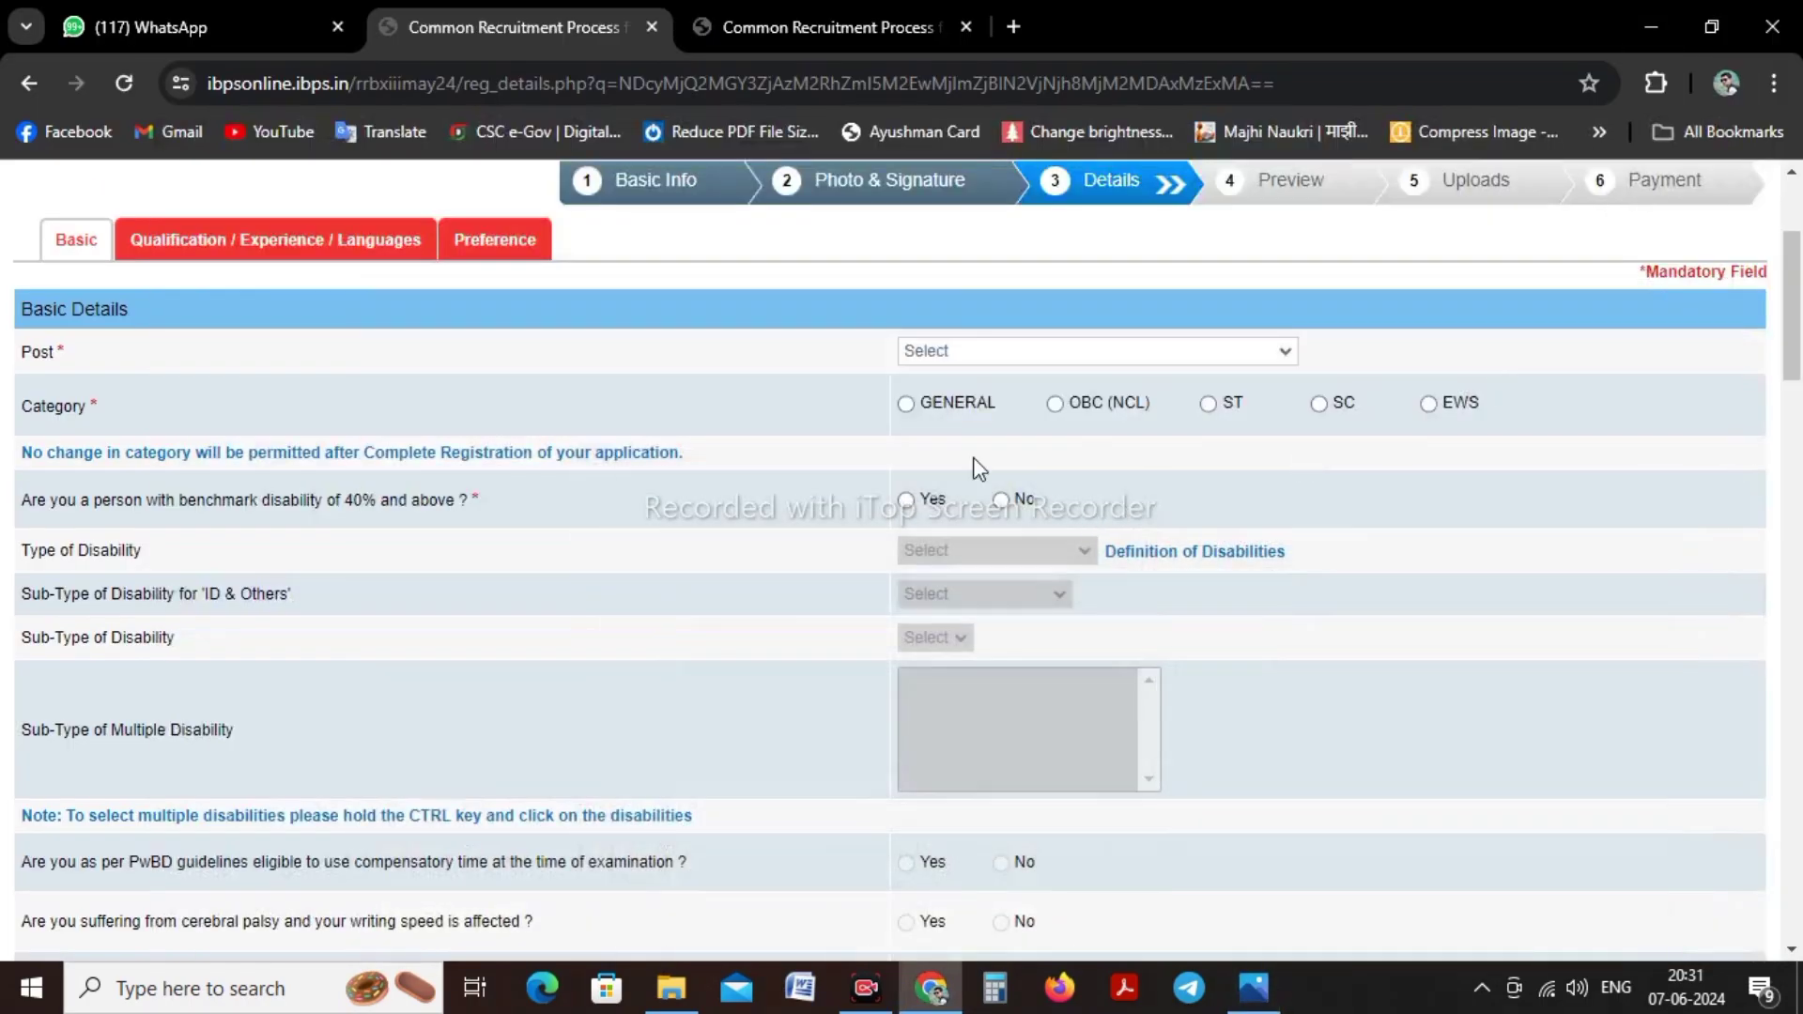
{"action": "left_click", "coordinate": [969, 357]}
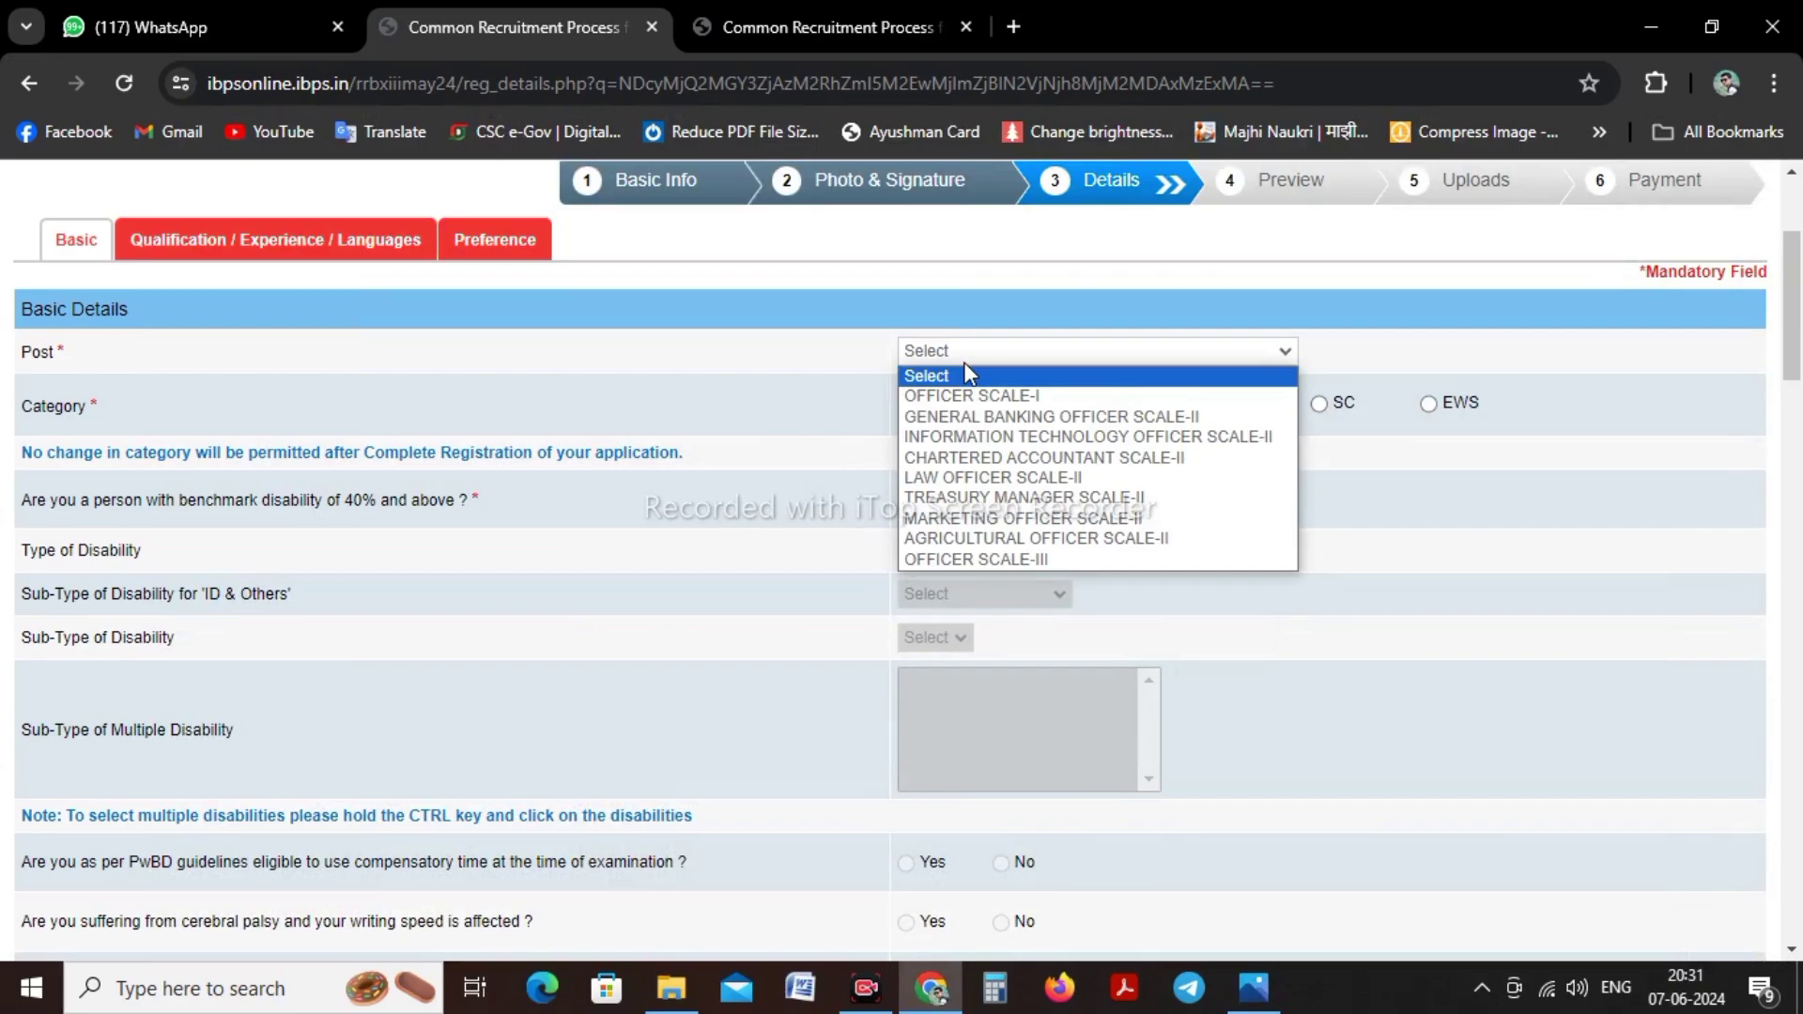
{"action": "left_click", "coordinate": [1026, 398]}
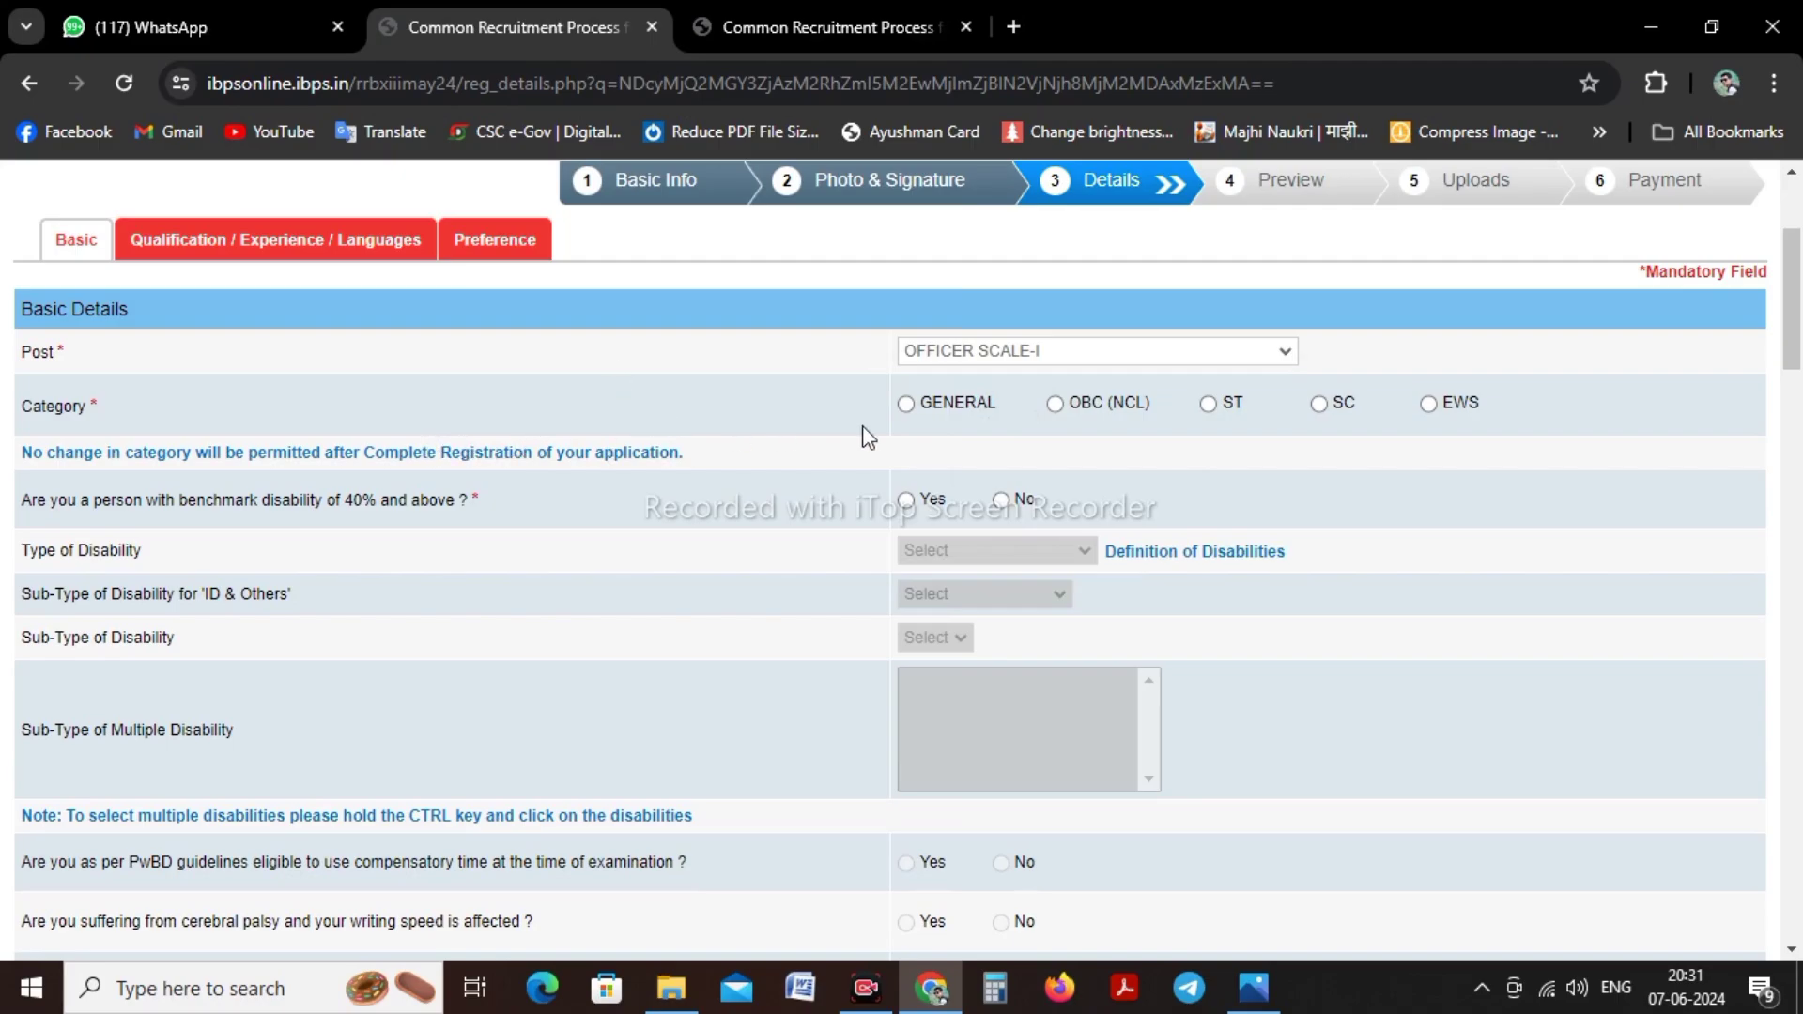
Set category to SC and answer No to disability, sec 2(s) and 1984 riots questions
{"action": "left_click", "coordinate": [1321, 402]}
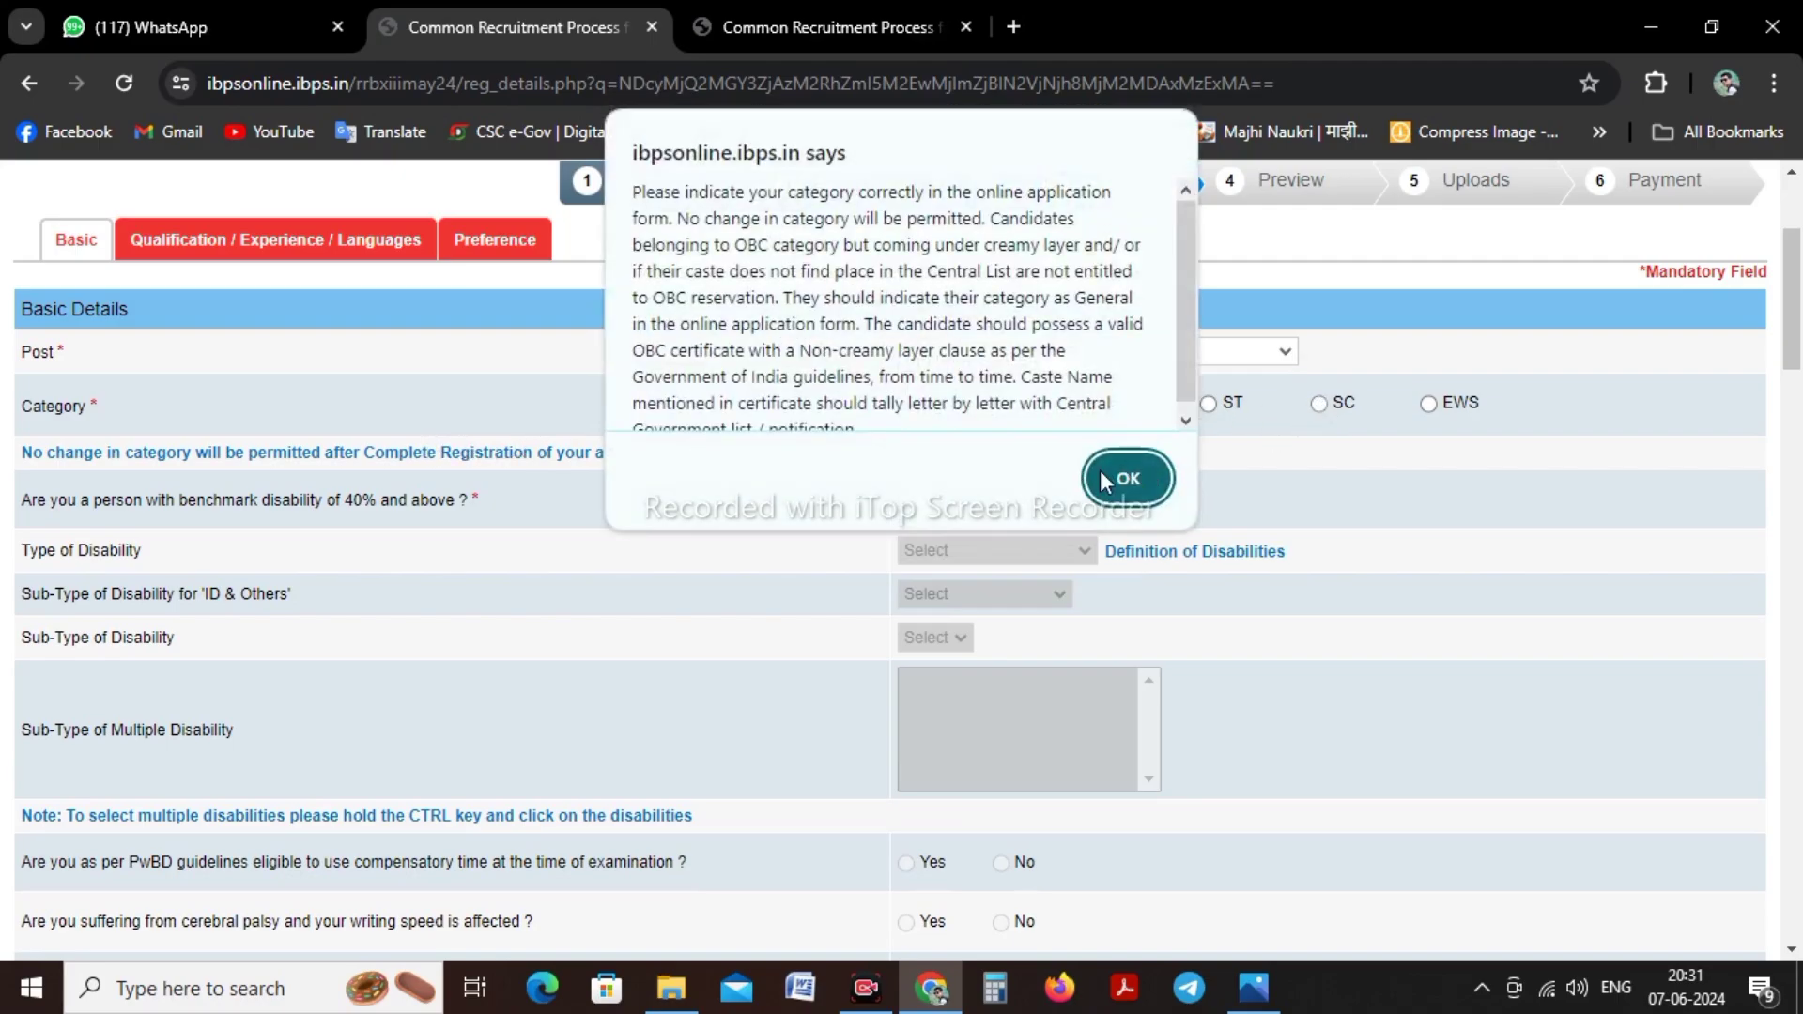
{"action": "left_click", "coordinate": [1128, 478]}
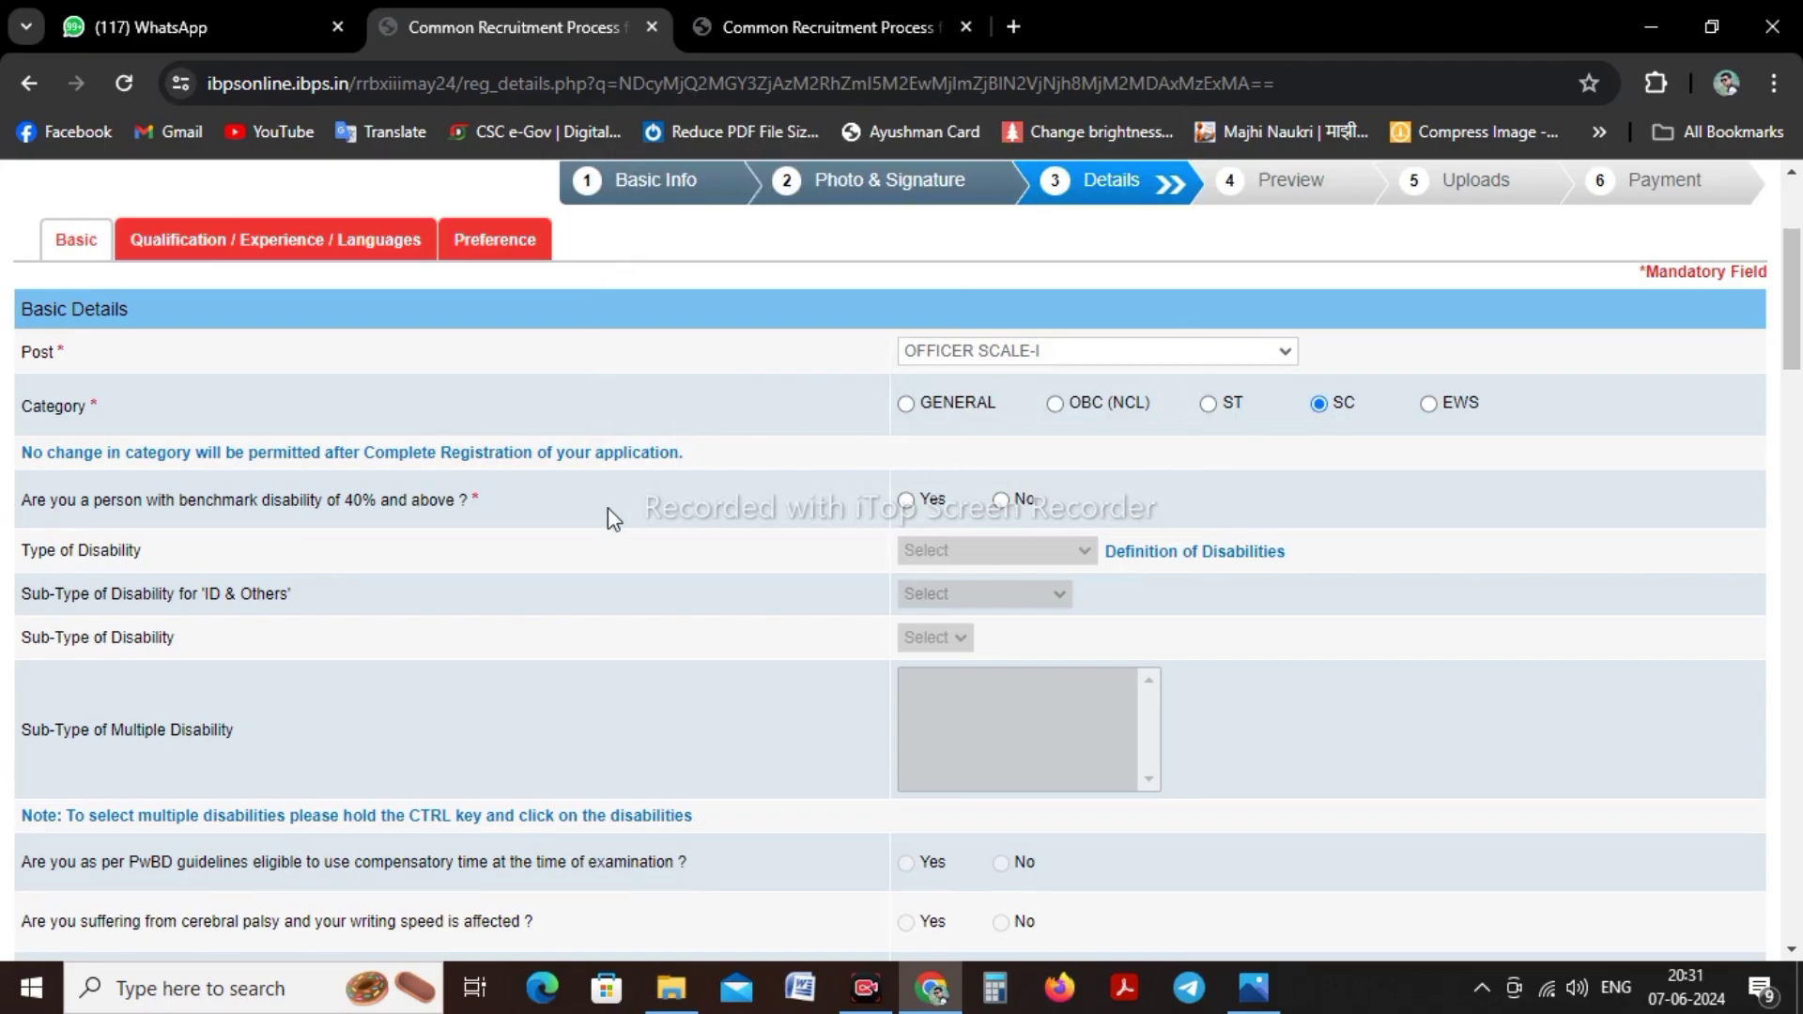
{"action": "left_click", "coordinate": [1002, 500]}
{"action": "scroll", "coordinate": [624, 543], "scroll_direction": "down", "scroll_amount": 7}
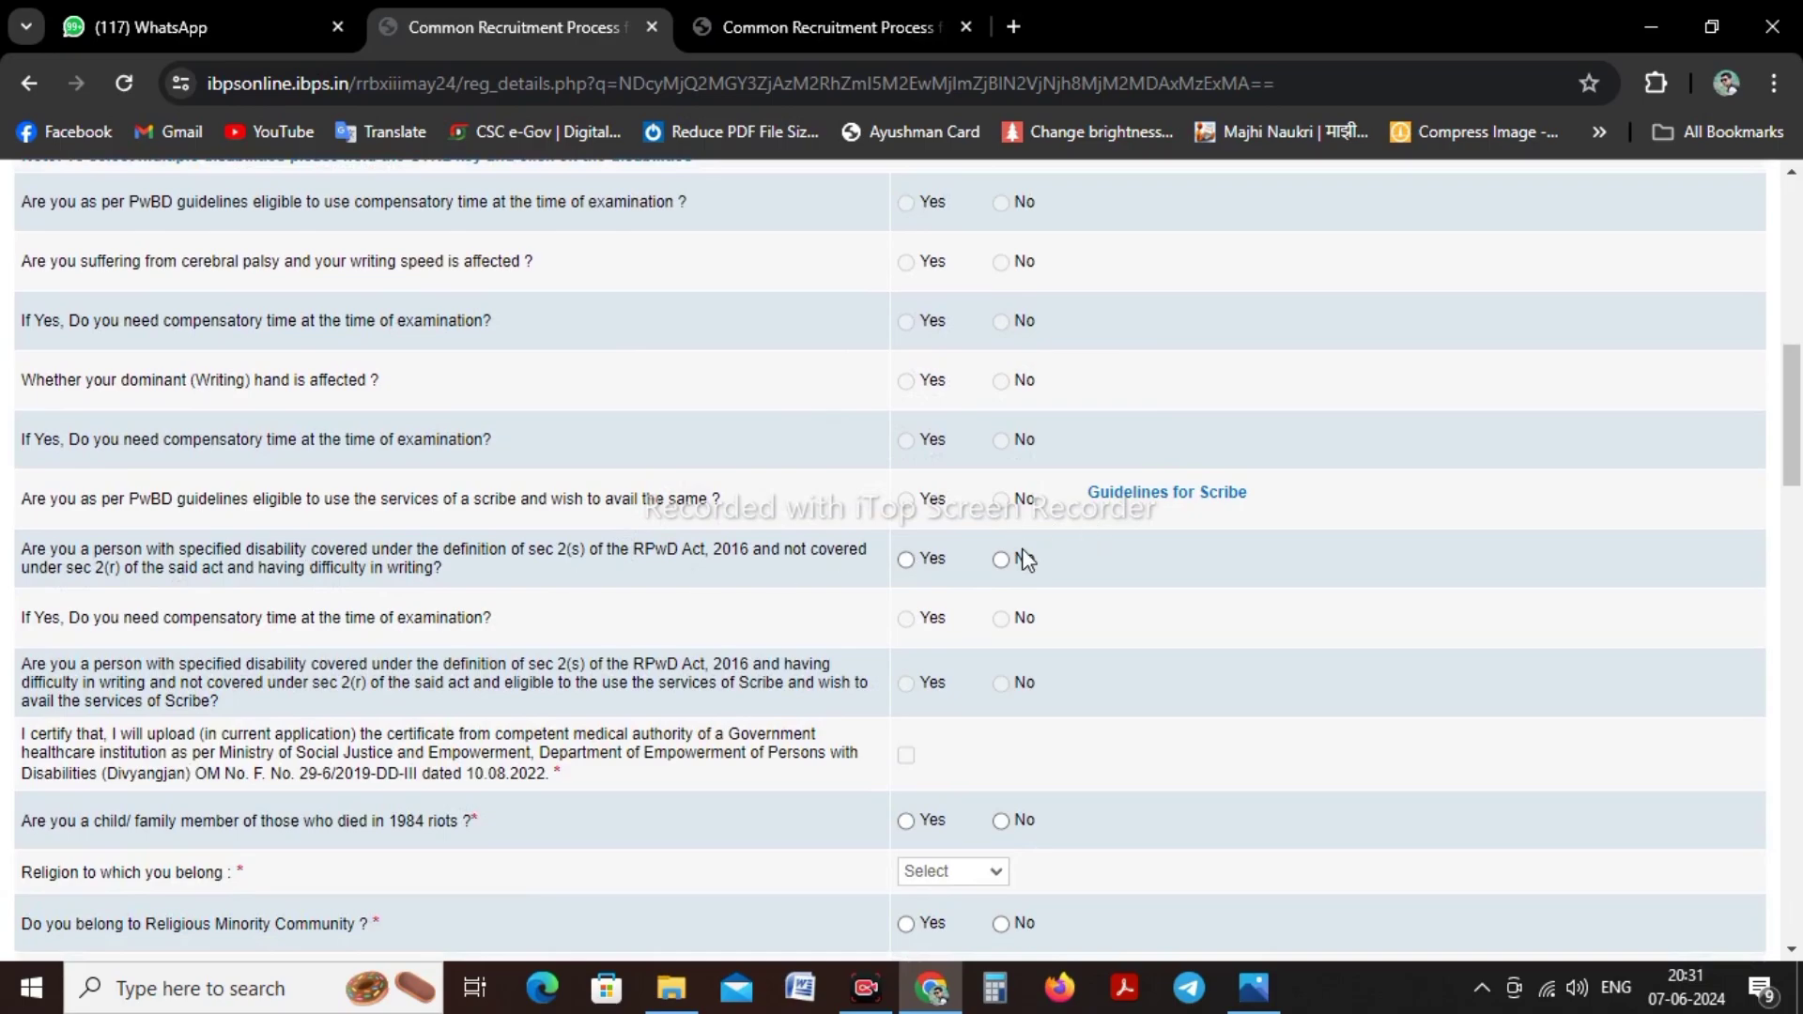
{"action": "left_click", "coordinate": [1001, 560]}
{"action": "scroll", "coordinate": [740, 545], "scroll_direction": "down", "scroll_amount": 4}
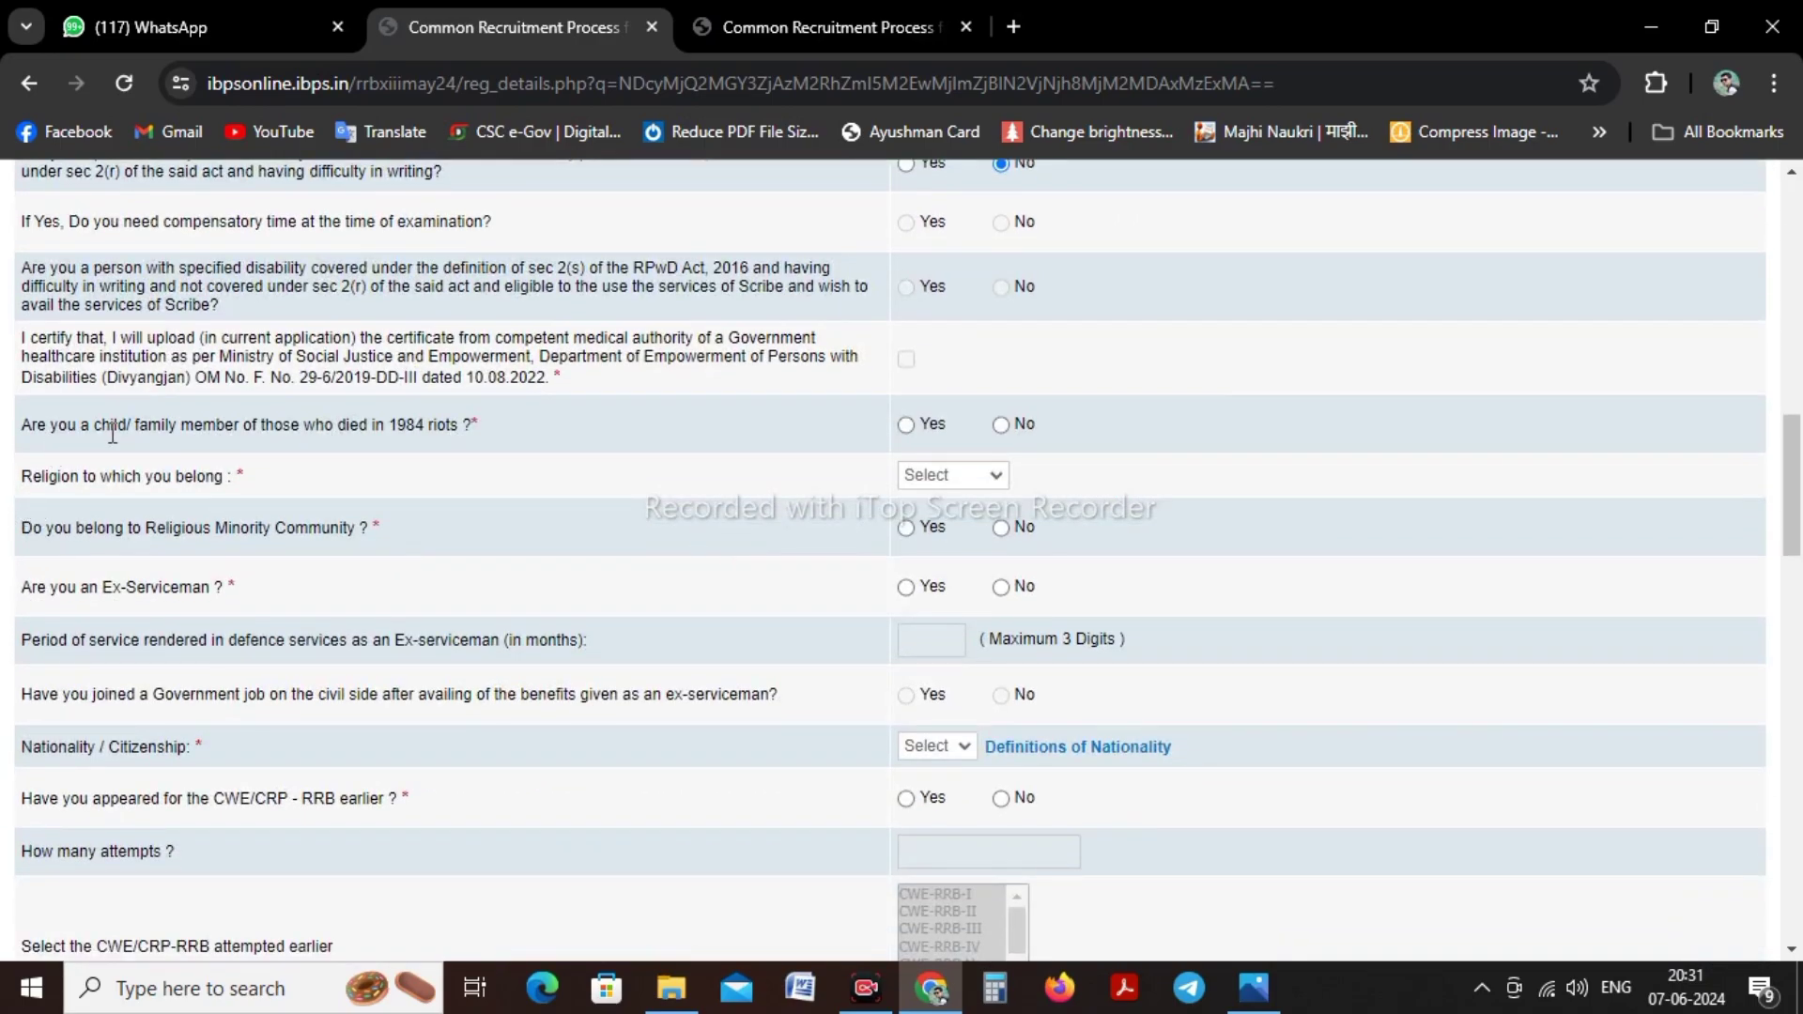
{"action": "left_click", "coordinate": [1011, 429]}
Set religion to Hindu, minority and ex-serviceman to No, and nationality to Indian
{"action": "left_click", "coordinate": [943, 478]}
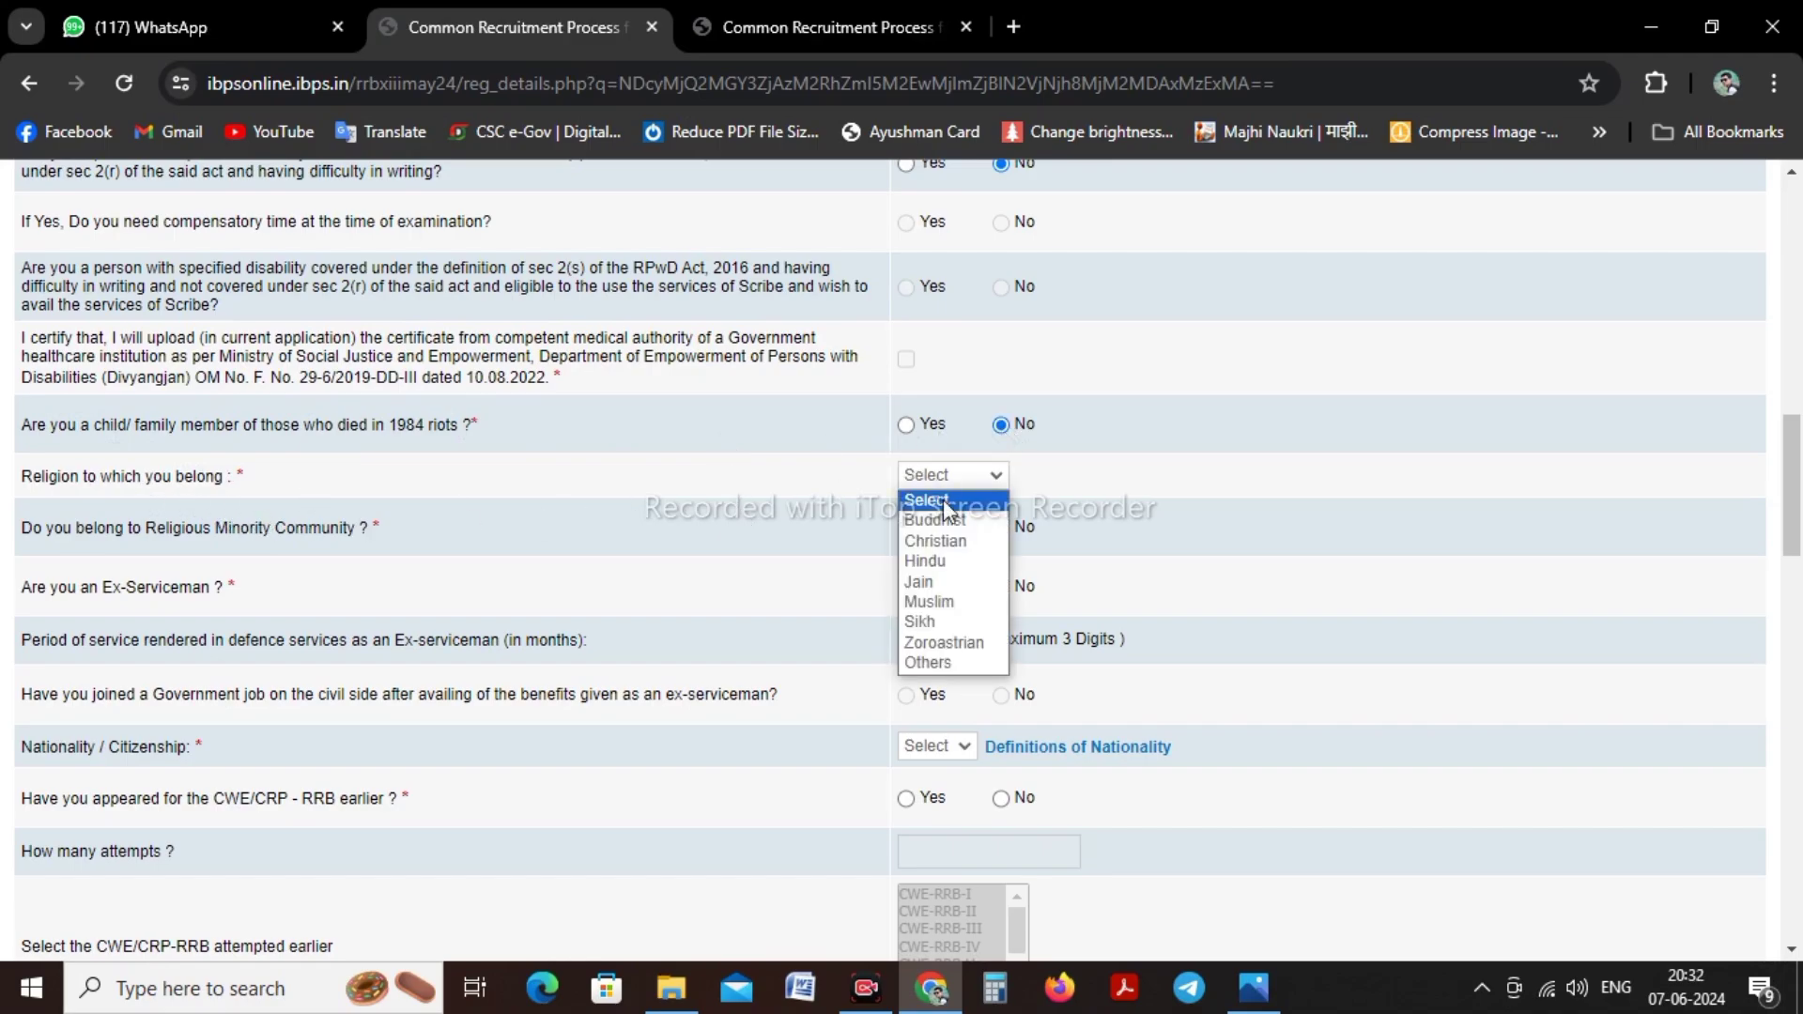
{"action": "left_click", "coordinate": [950, 563]}
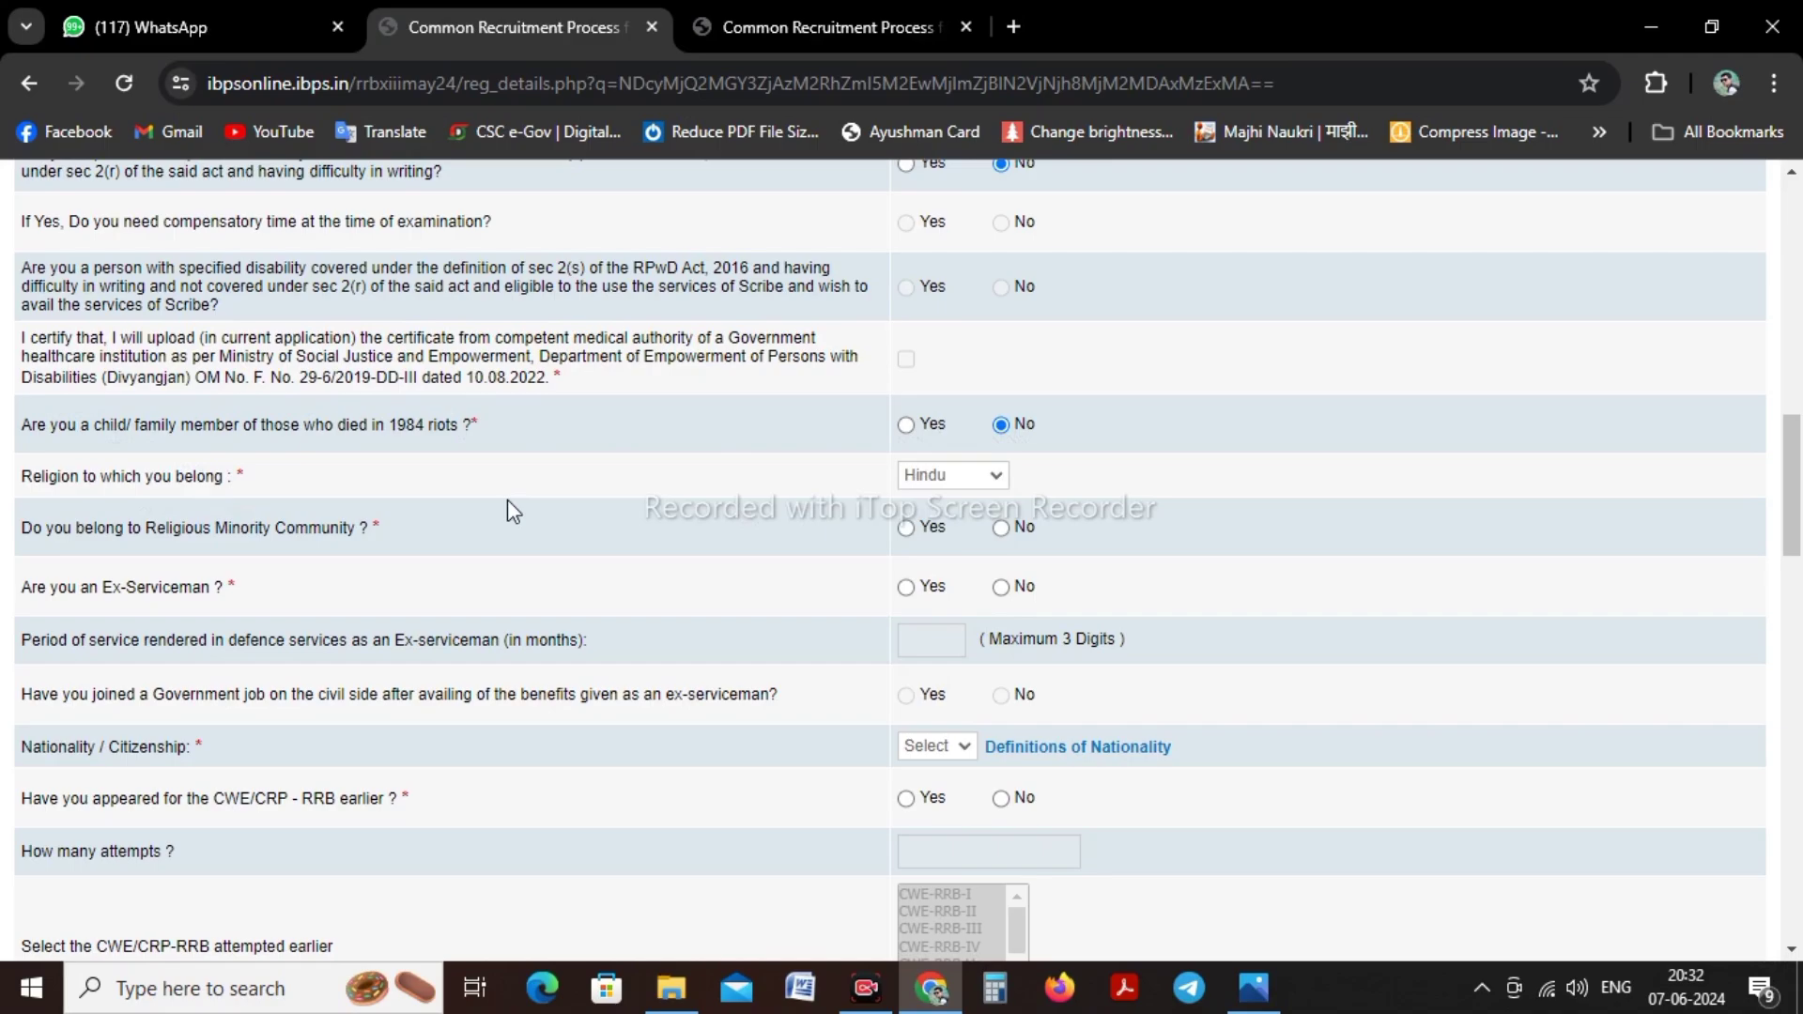
{"action": "left_click", "coordinate": [1003, 528]}
{"action": "left_click", "coordinate": [1001, 587]}
{"action": "scroll", "coordinate": [751, 533], "scroll_direction": "down", "scroll_amount": 1}
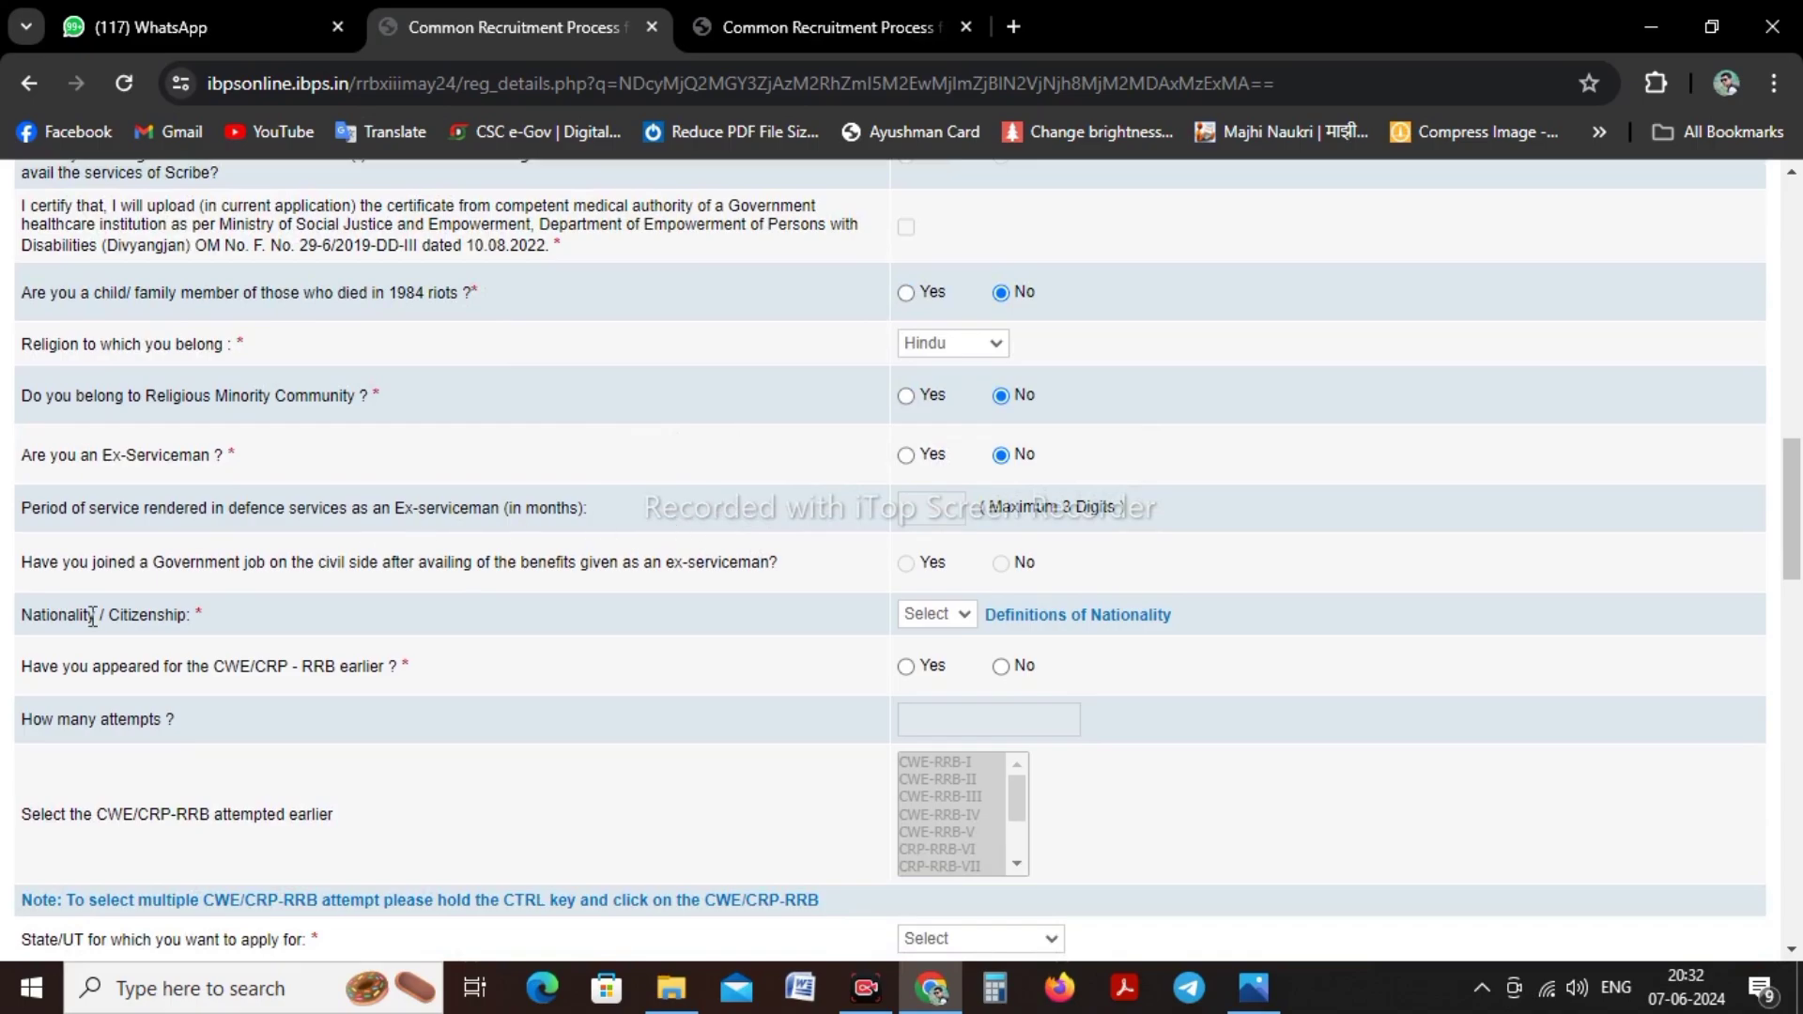
{"action": "left_click", "coordinate": [943, 615]}
{"action": "left_click", "coordinate": [932, 660]}
Answer No to previous CWE/CRP-RRB attempts, replacing an initial Yes with 1 attempt
{"action": "scroll", "coordinate": [573, 535], "scroll_direction": "down", "scroll_amount": 2}
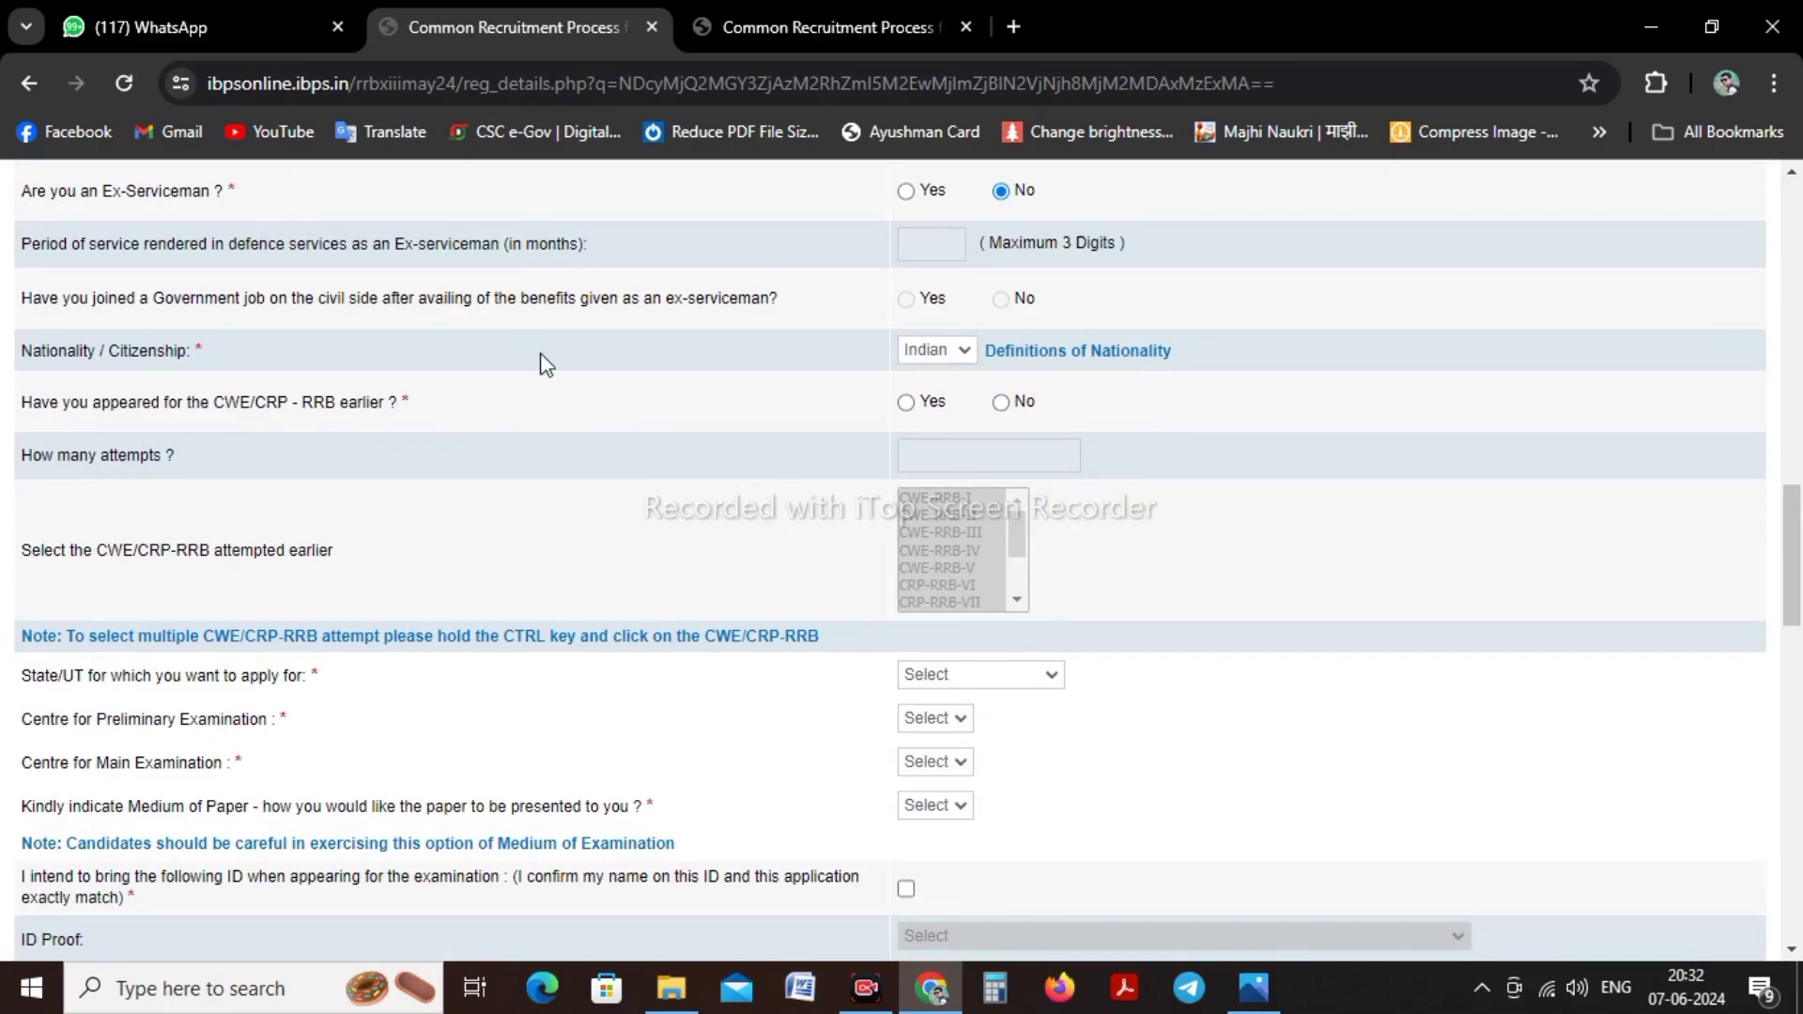
{"action": "left_click", "coordinate": [906, 403]}
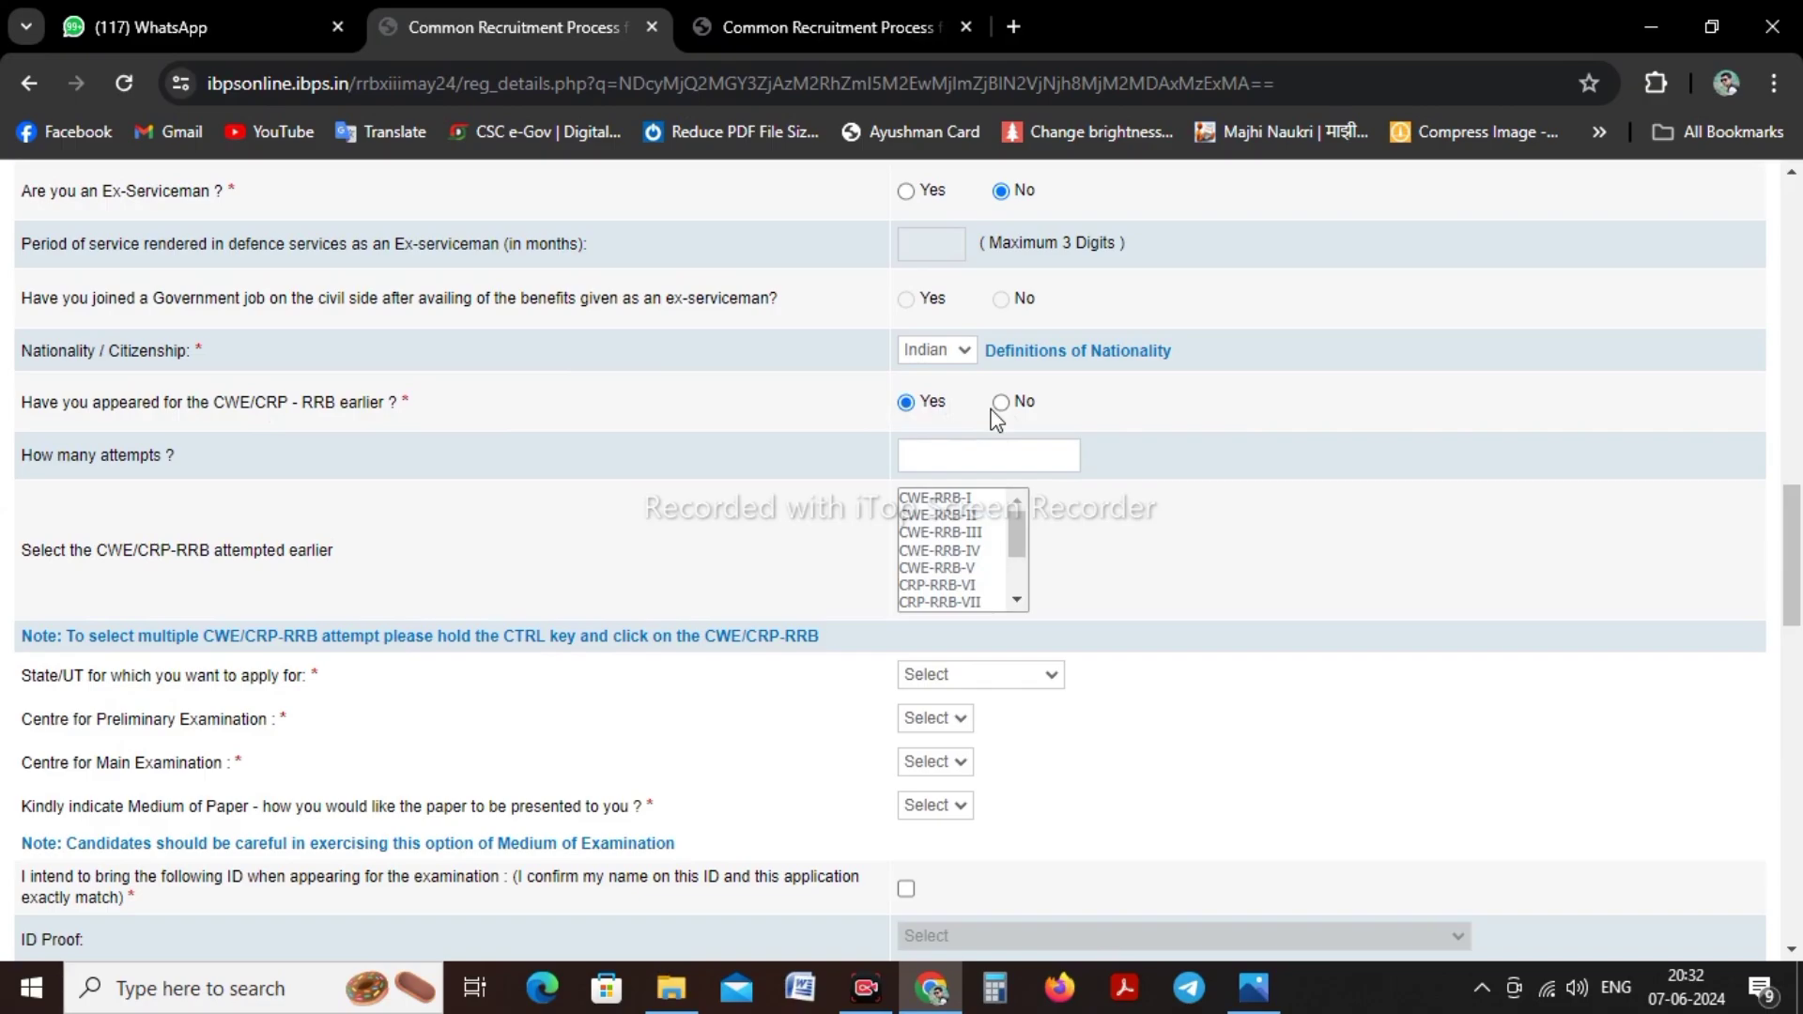
{"action": "left_click", "coordinate": [951, 464]}
{"action": "type", "text": "1"}
{"action": "left_click", "coordinate": [1001, 402]}
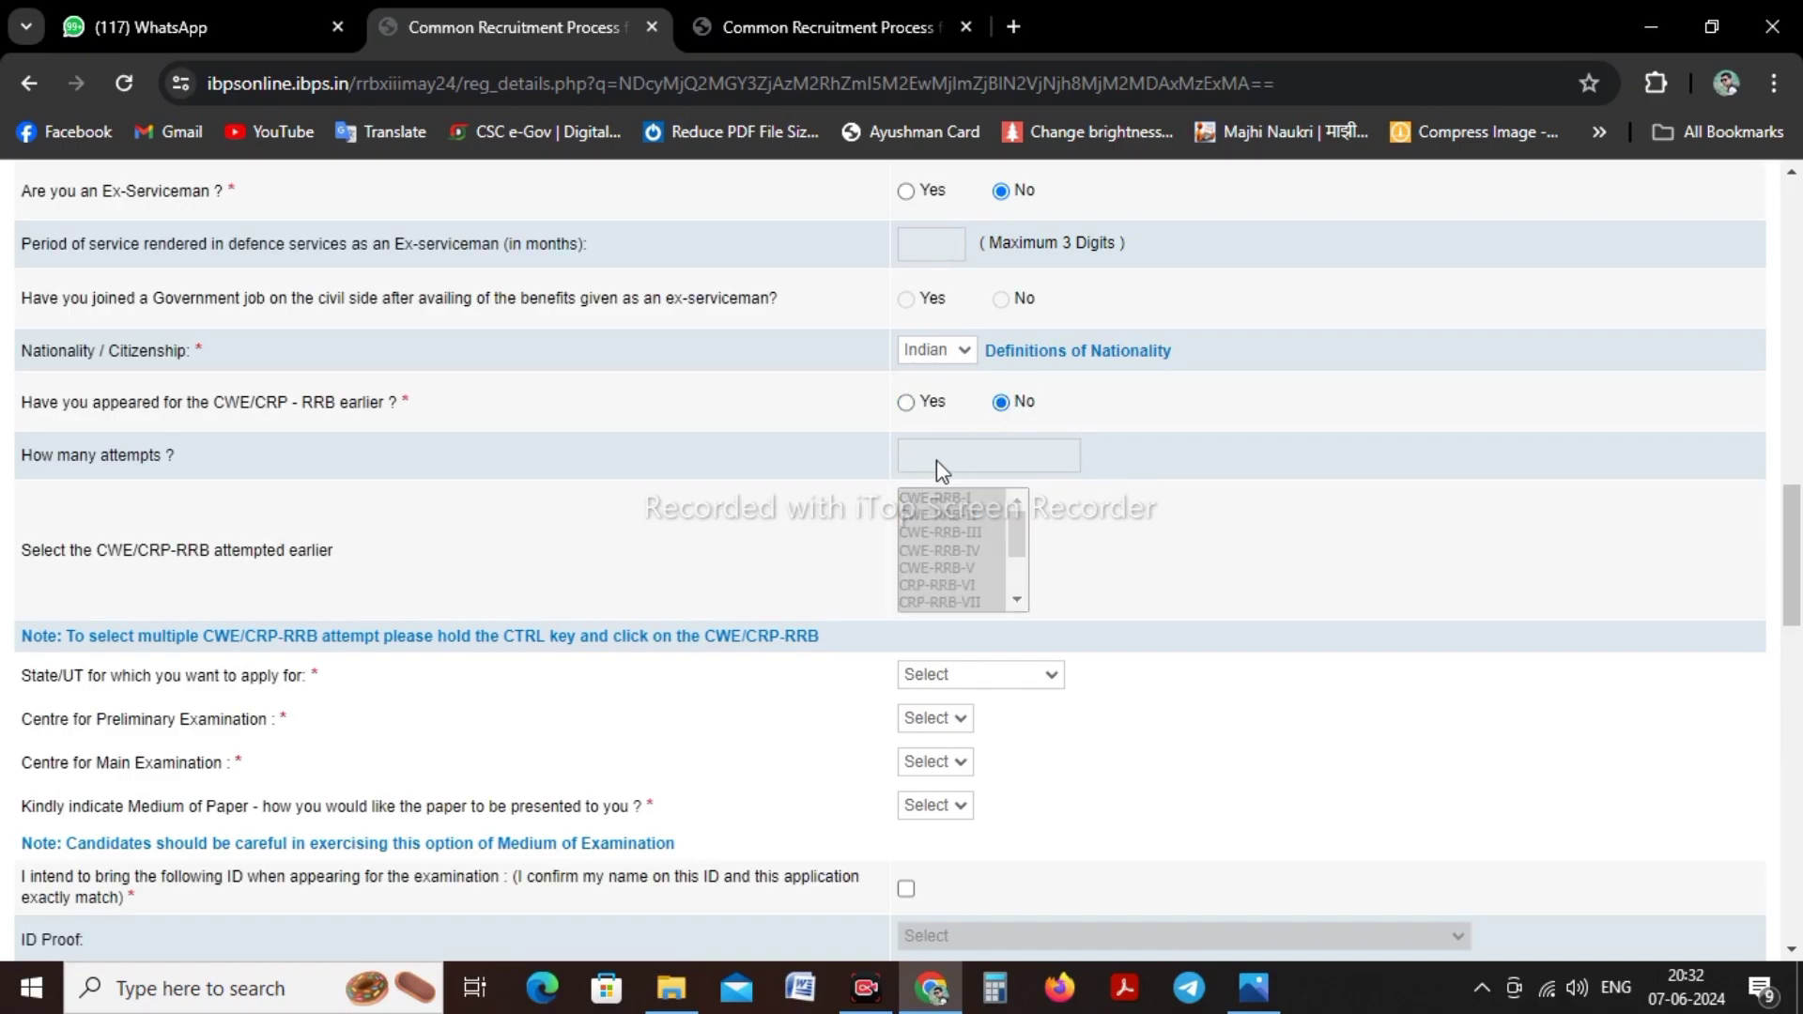
{"action": "scroll", "coordinate": [937, 460], "scroll_direction": "down", "scroll_amount": 1}
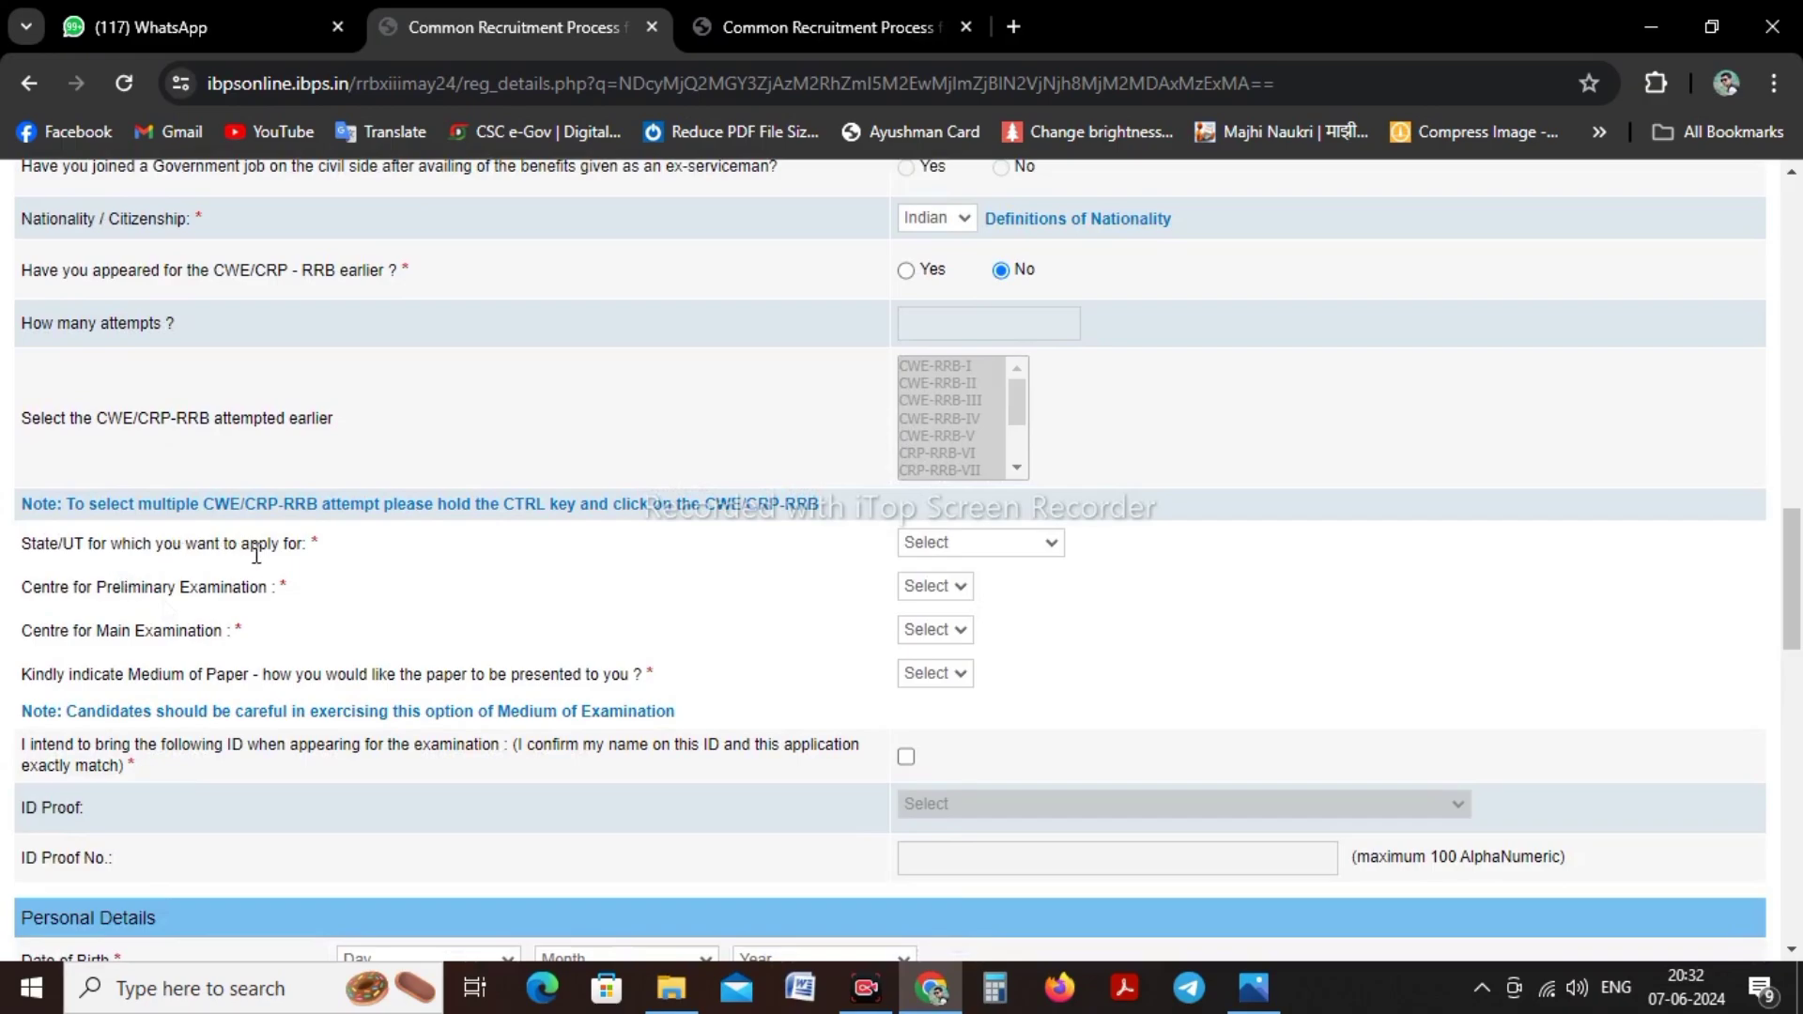
Choose Maharashtra, Kolhapur for prelims, Pune for mains, and English and Marathi medium
{"action": "left_click", "coordinate": [933, 549]}
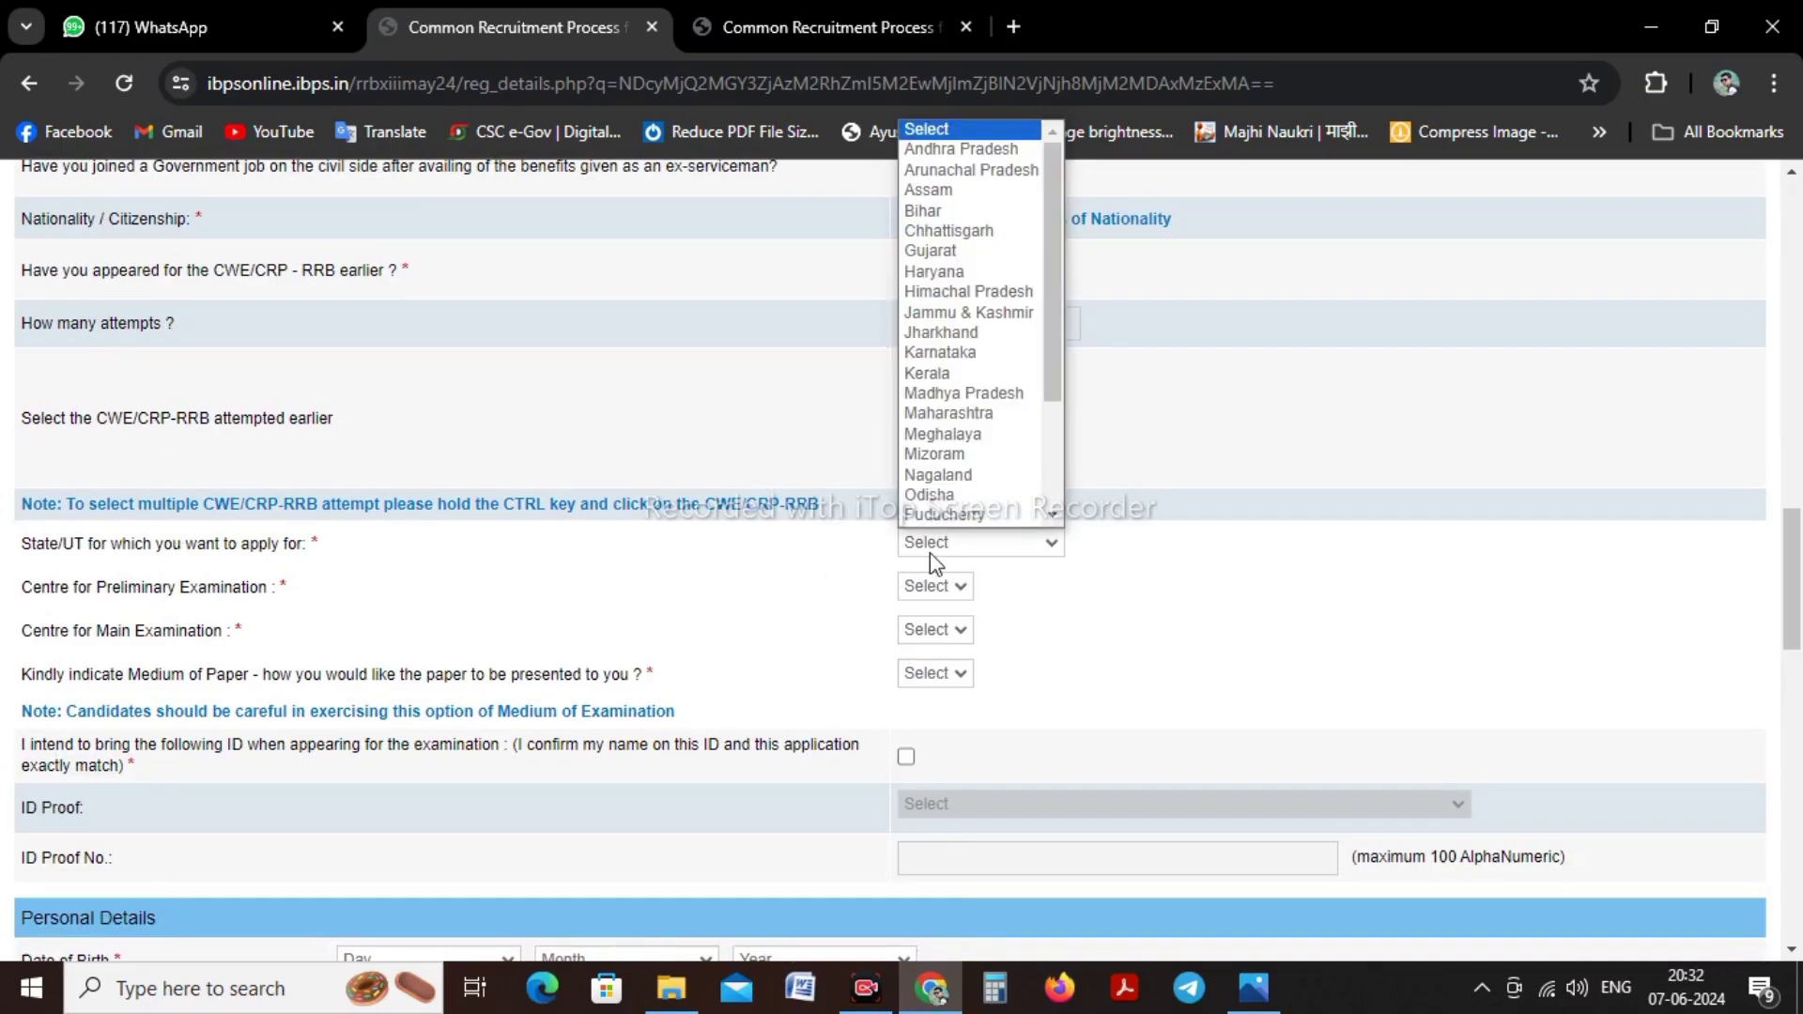
{"action": "left_click", "coordinate": [984, 395]}
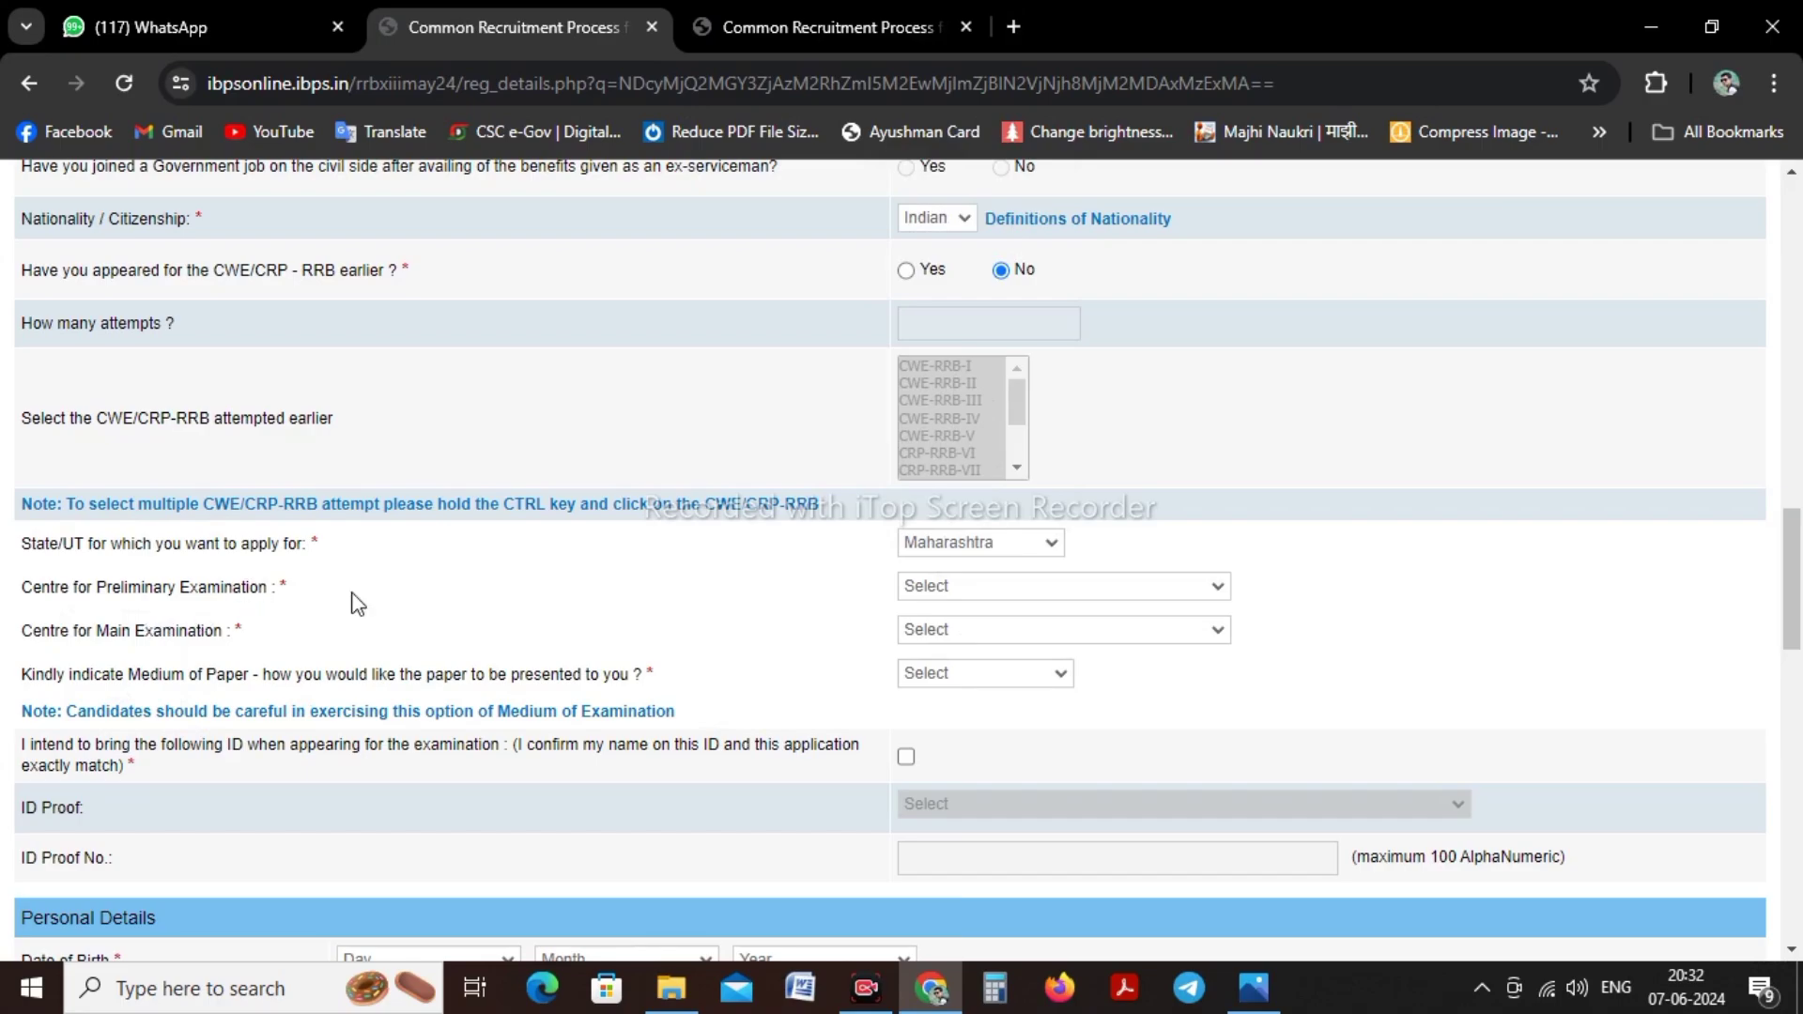
{"action": "left_click", "coordinate": [968, 590]}
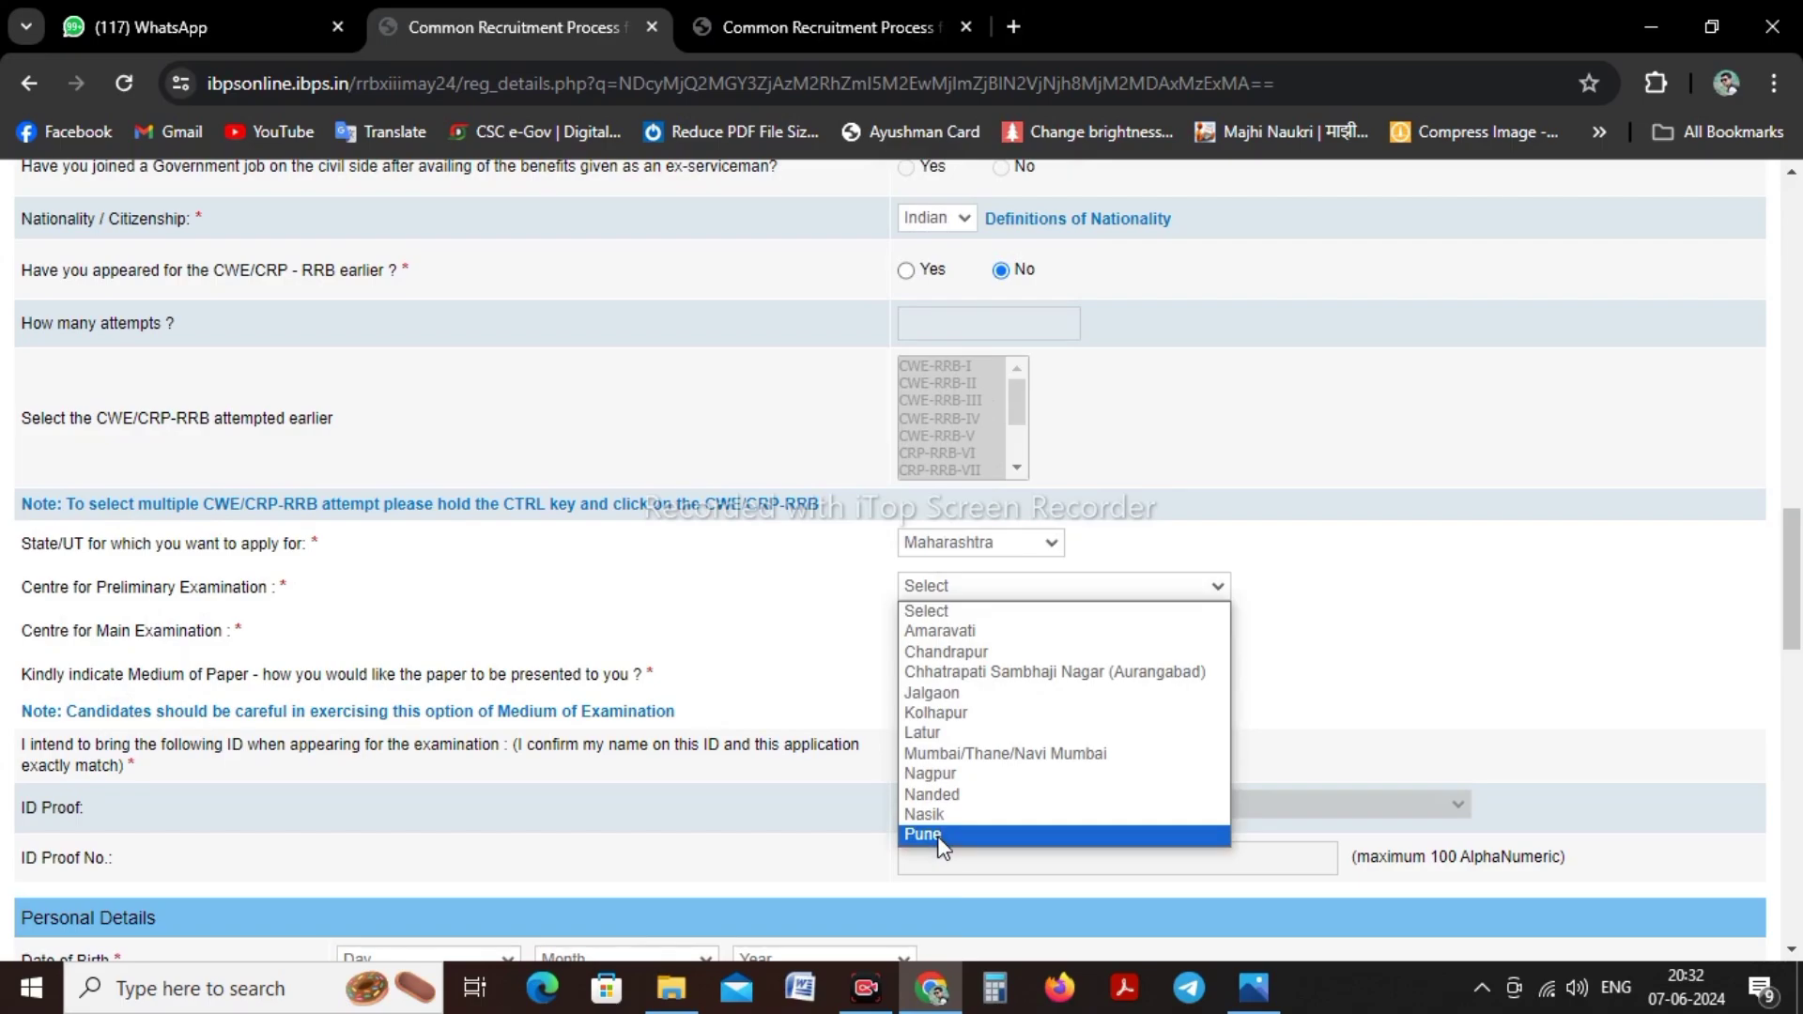
{"action": "left_click", "coordinate": [970, 716]}
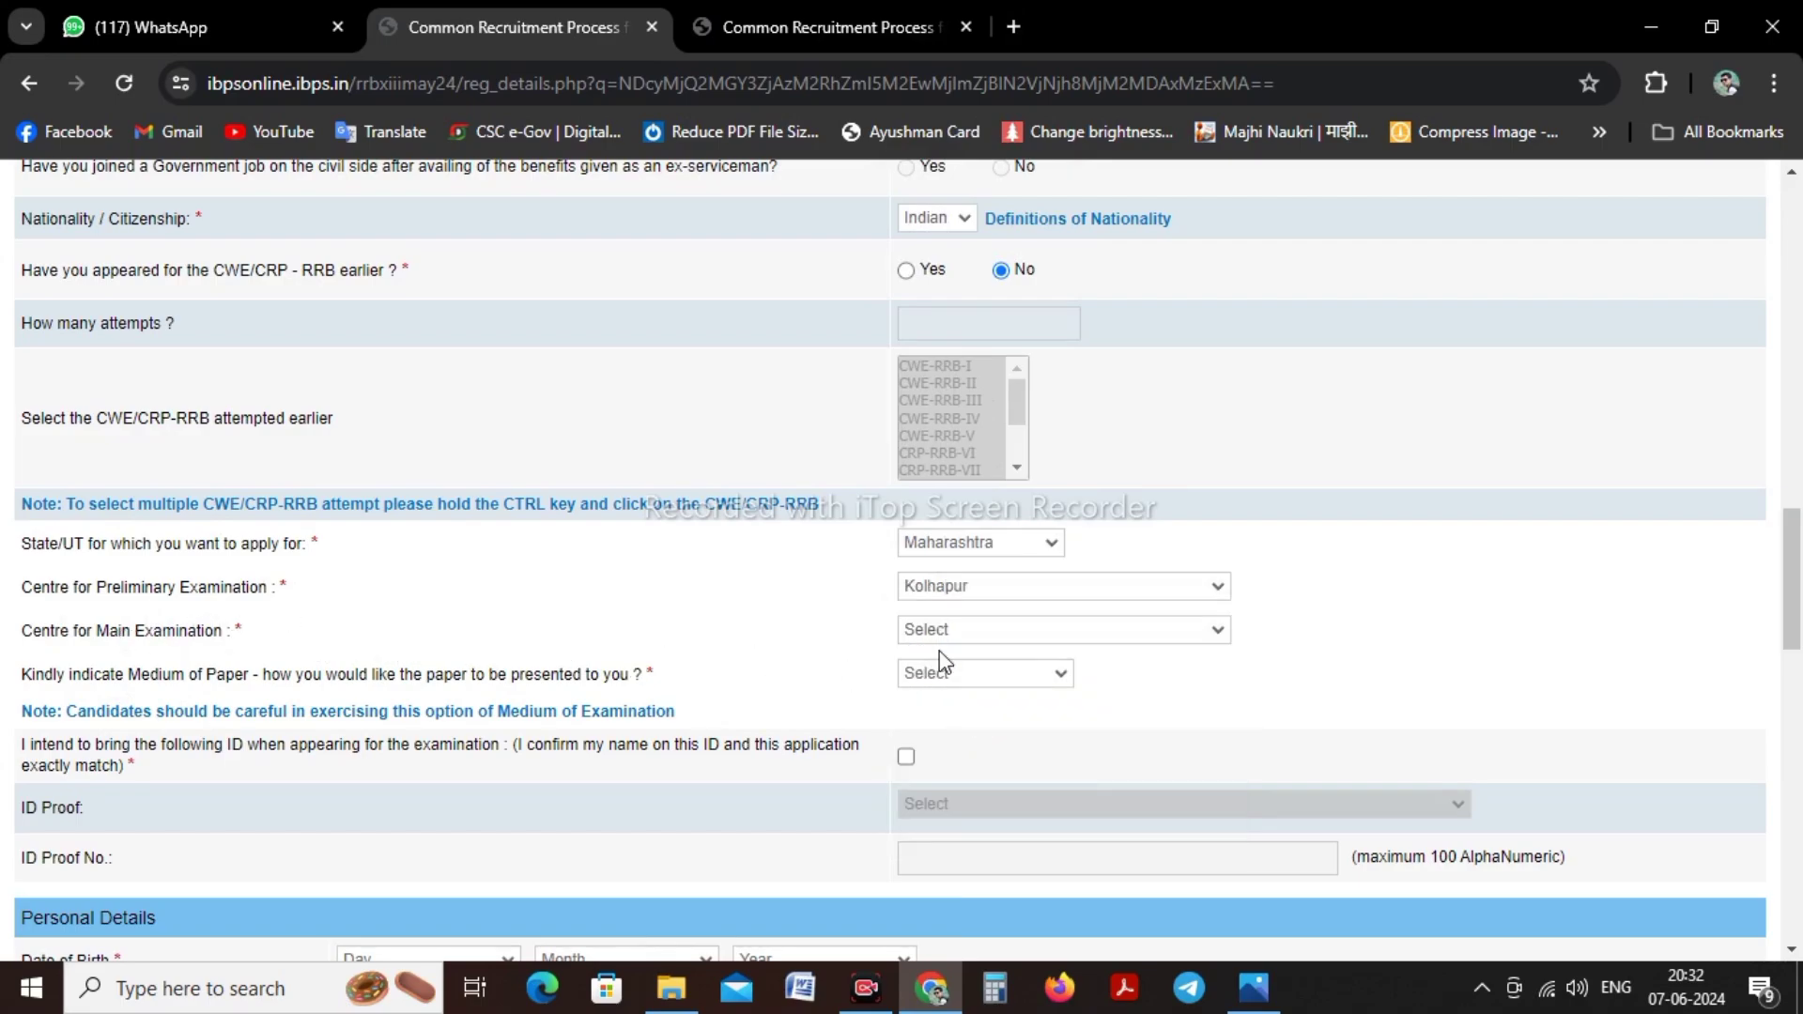
{"action": "left_click", "coordinate": [954, 641]}
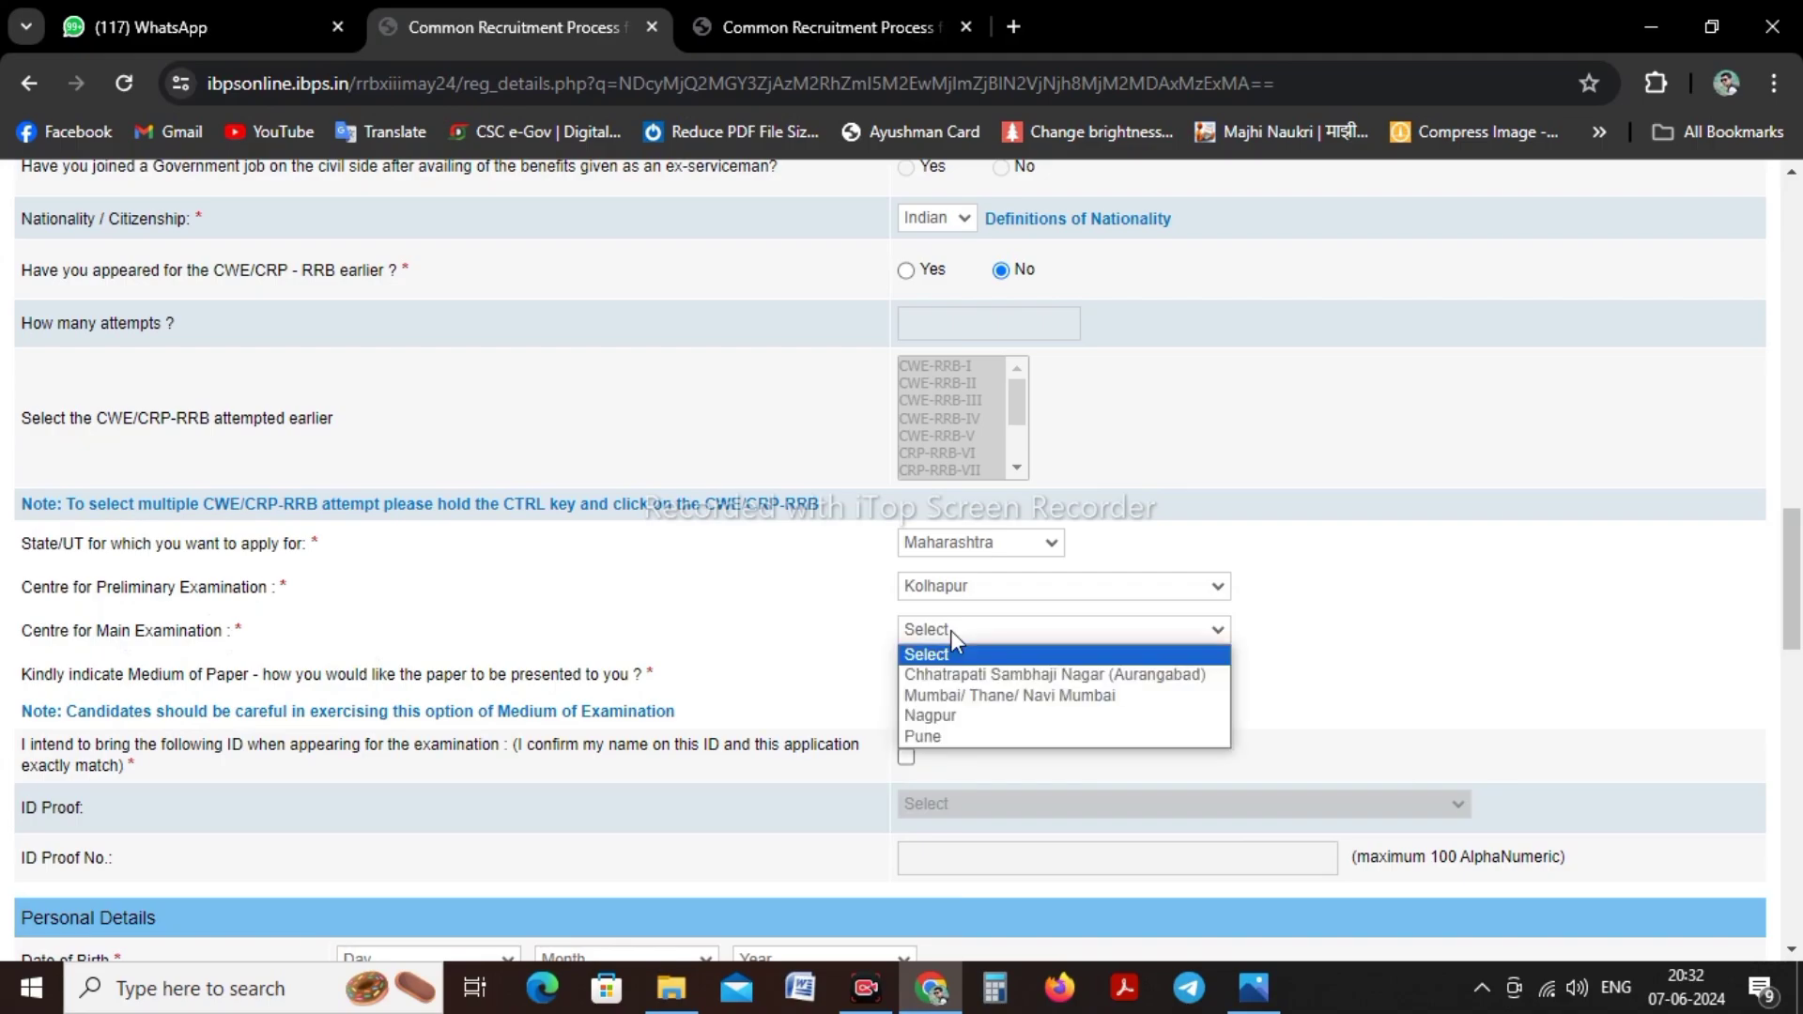
{"action": "left_click", "coordinate": [1024, 736]}
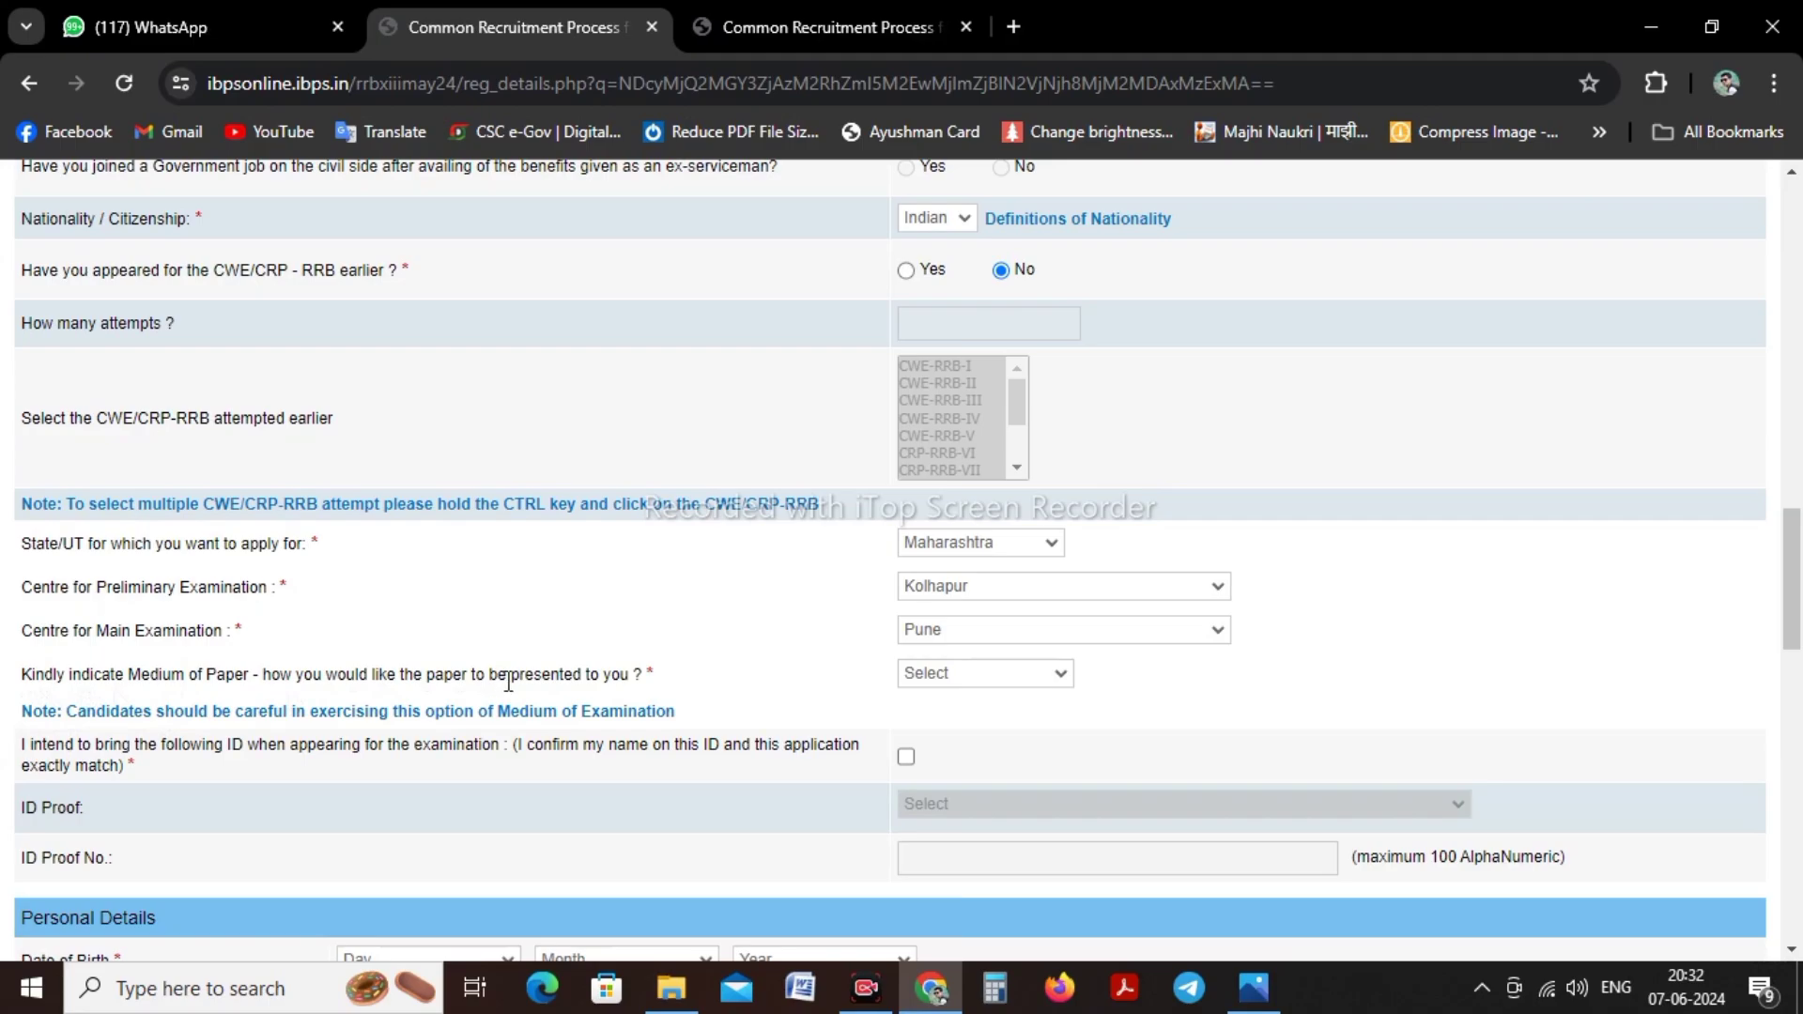
{"action": "left_click", "coordinate": [917, 676]}
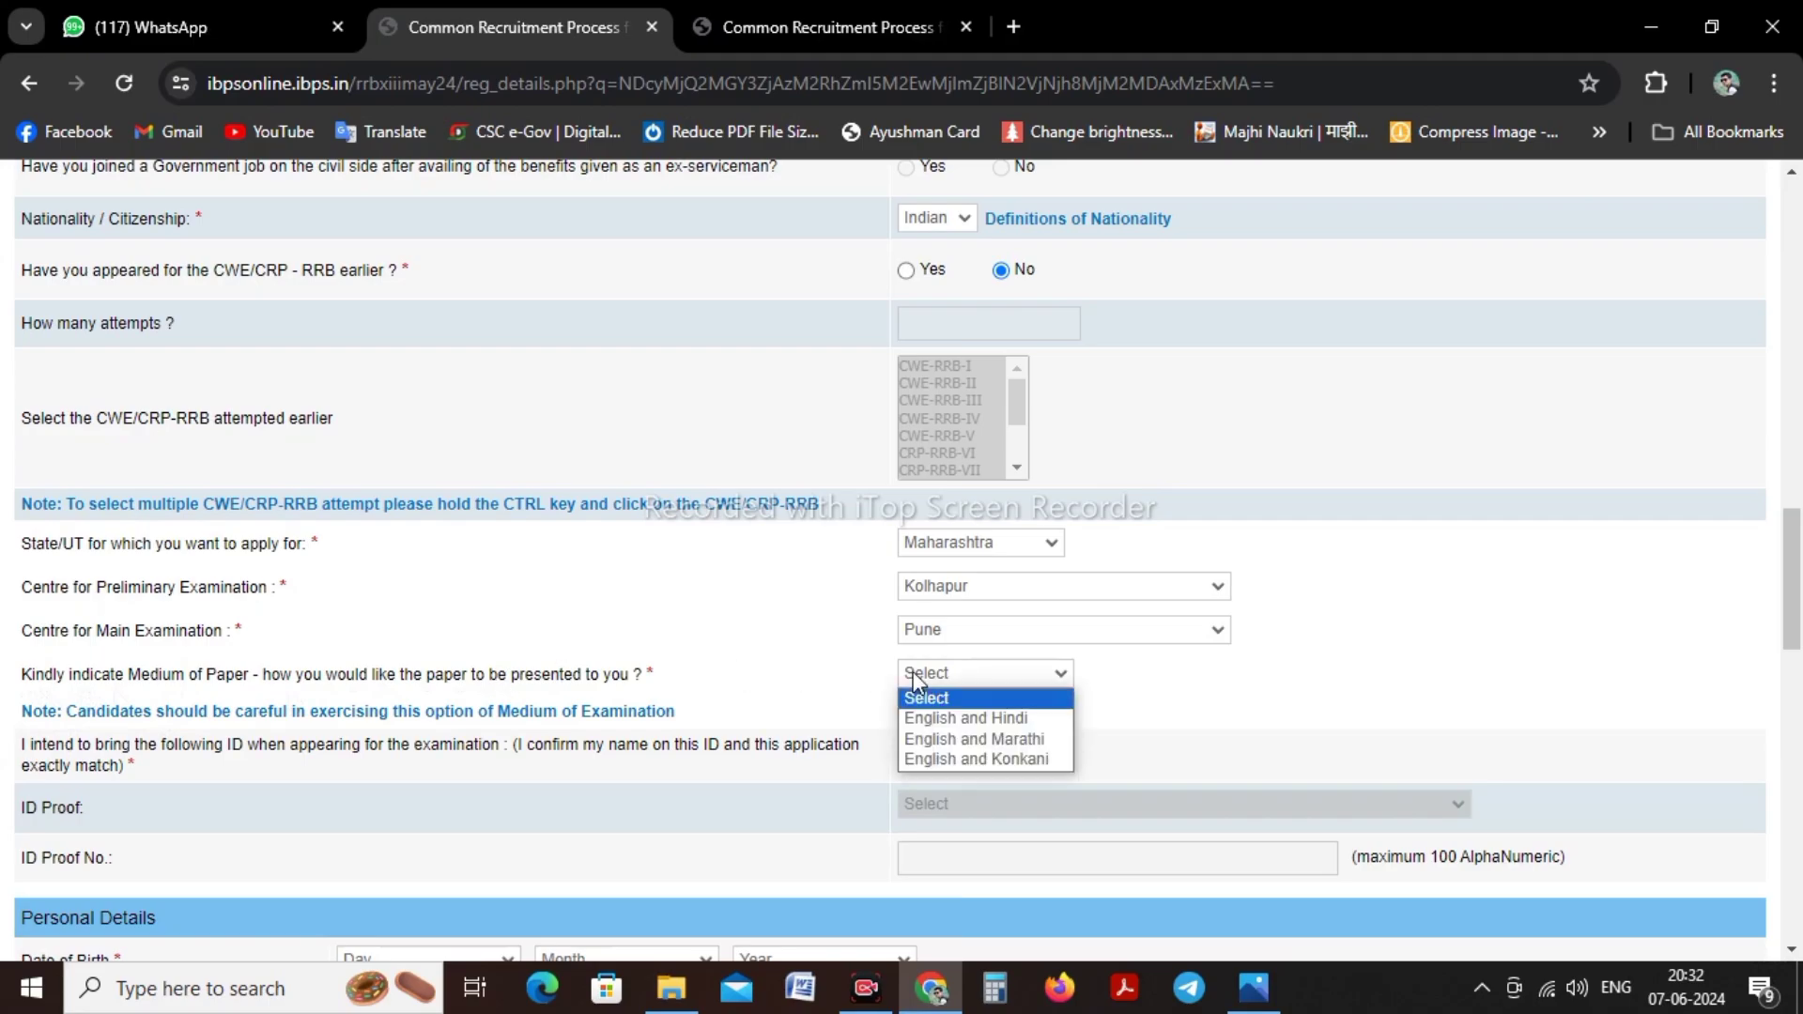
{"action": "left_click", "coordinate": [1021, 742]}
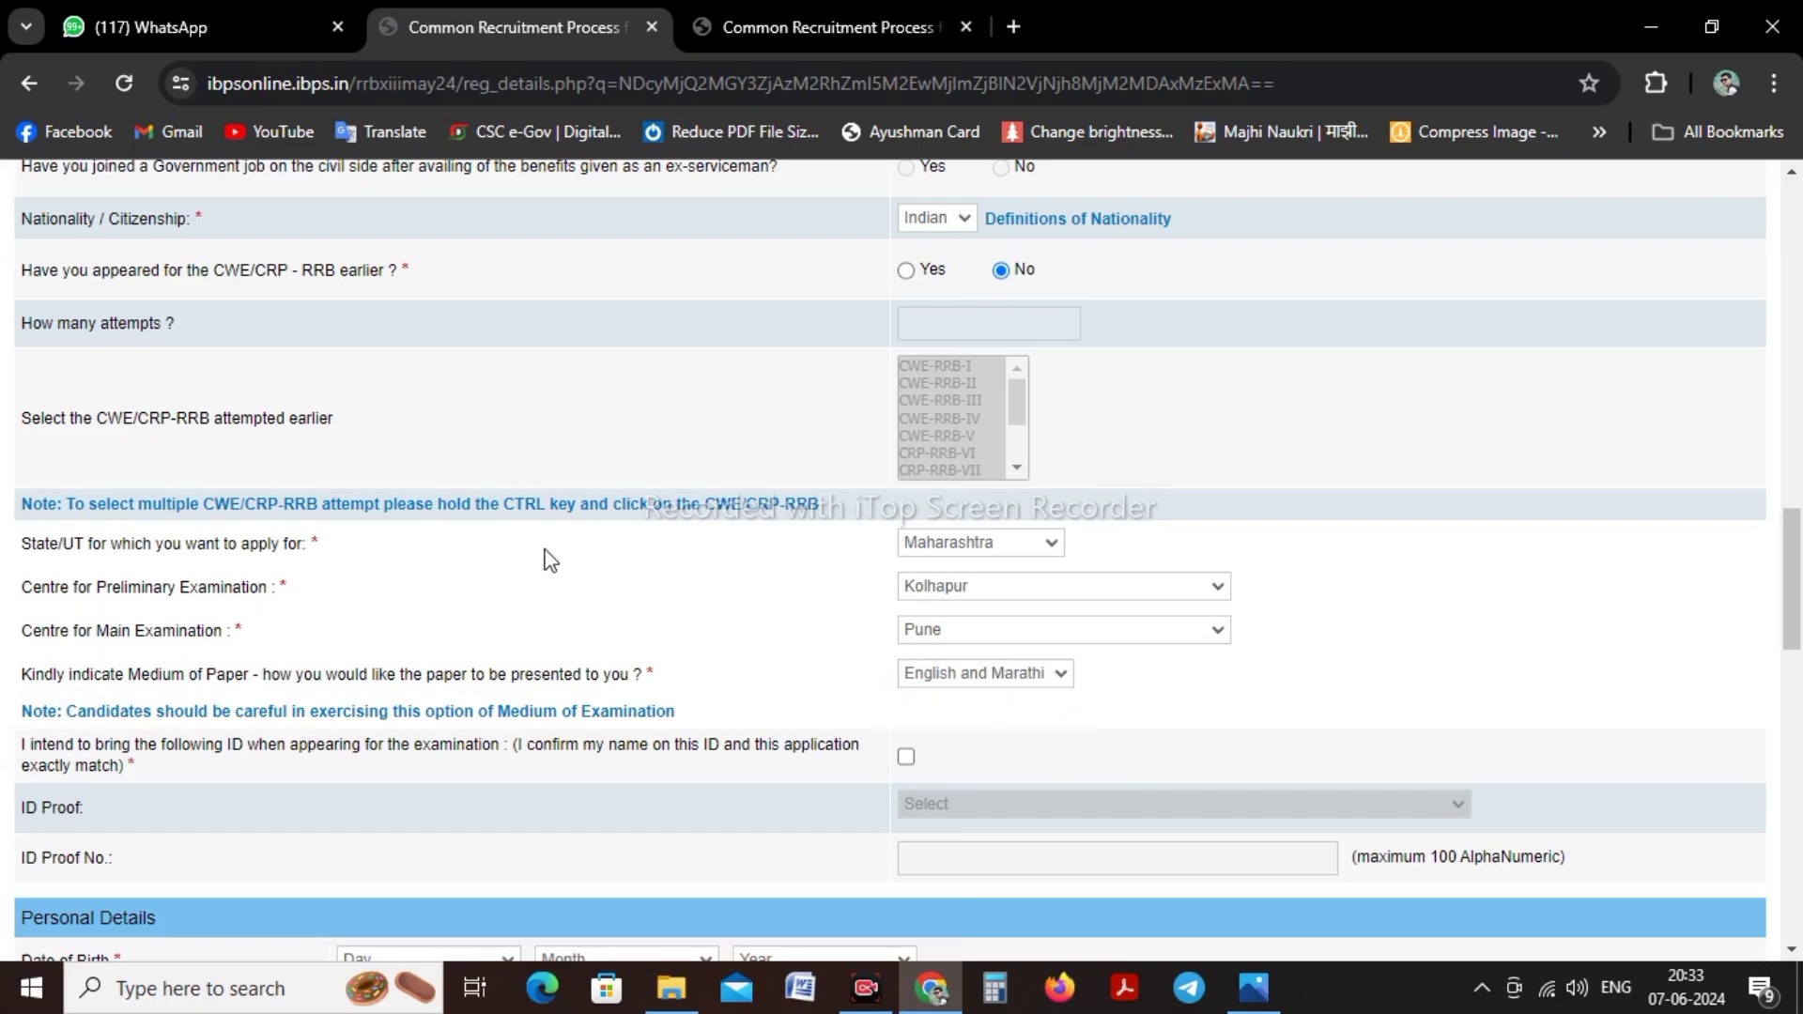
{"action": "scroll", "coordinate": [550, 560], "scroll_direction": "down", "scroll_amount": 3}
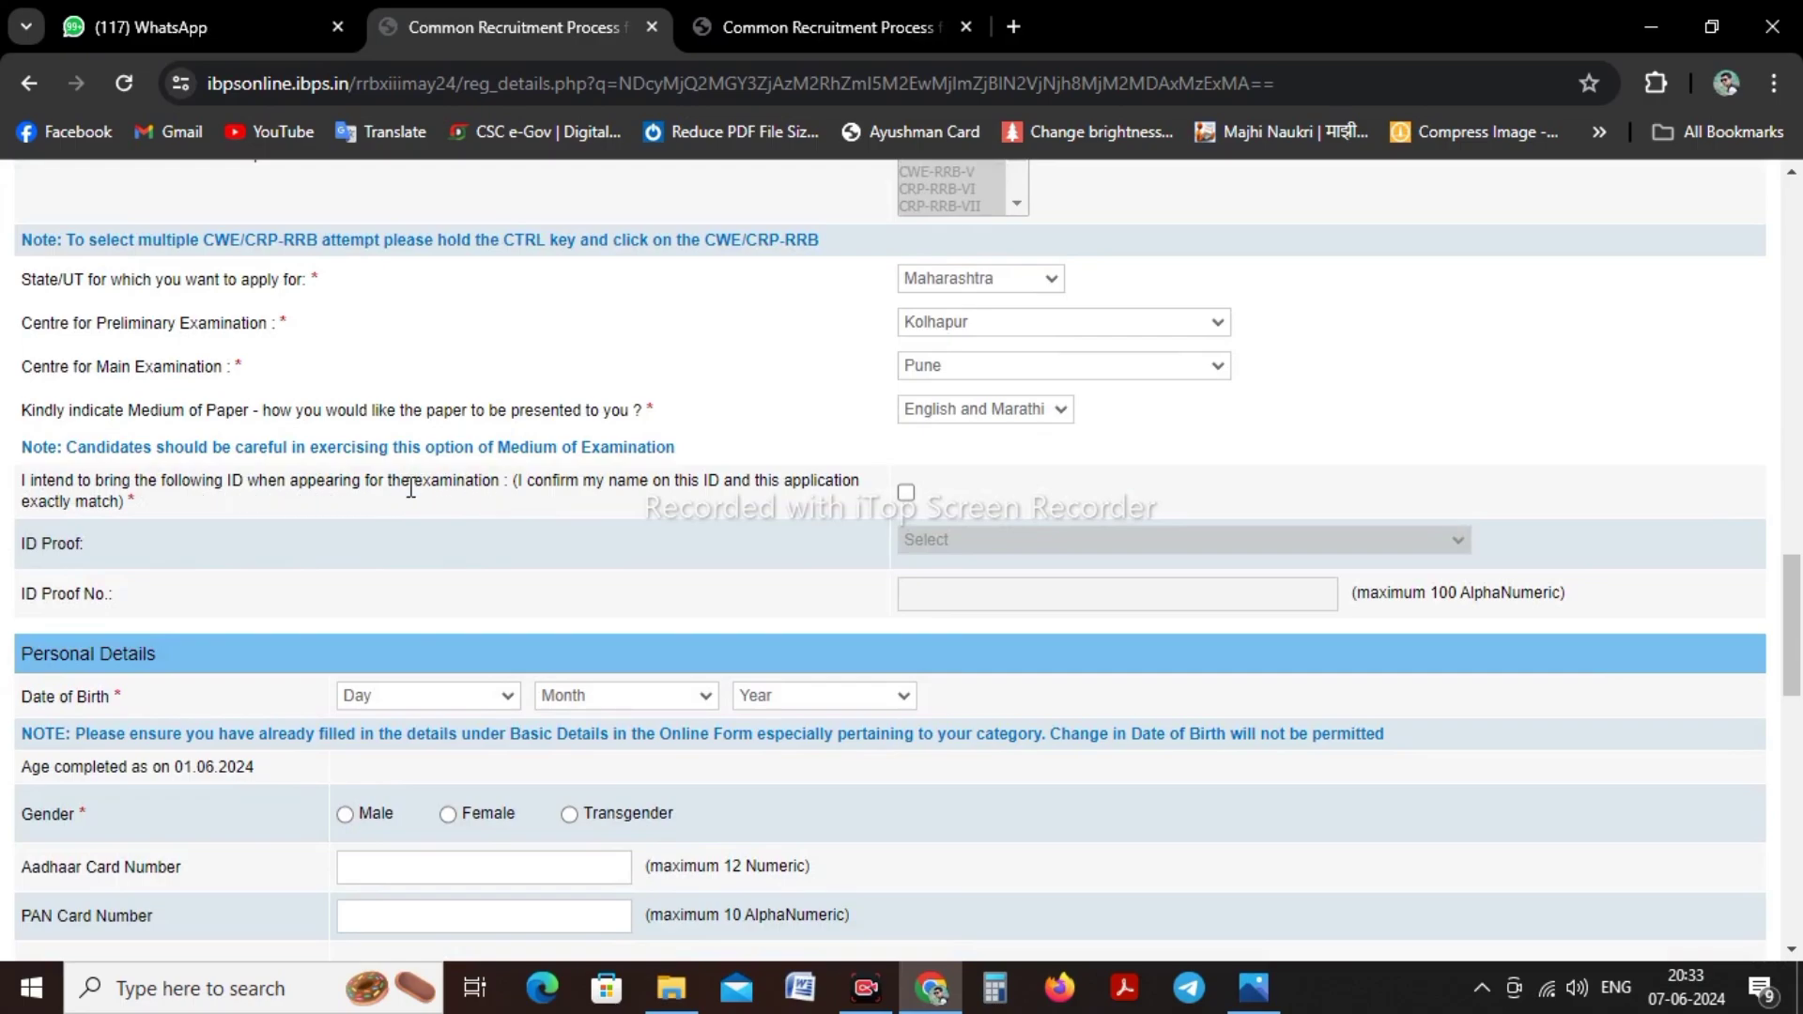
Tick the ID declaration, select PAN Card as ID proof, and begin entering the PAN number
{"action": "left_click", "coordinate": [905, 493]}
{"action": "left_click", "coordinate": [935, 544]}
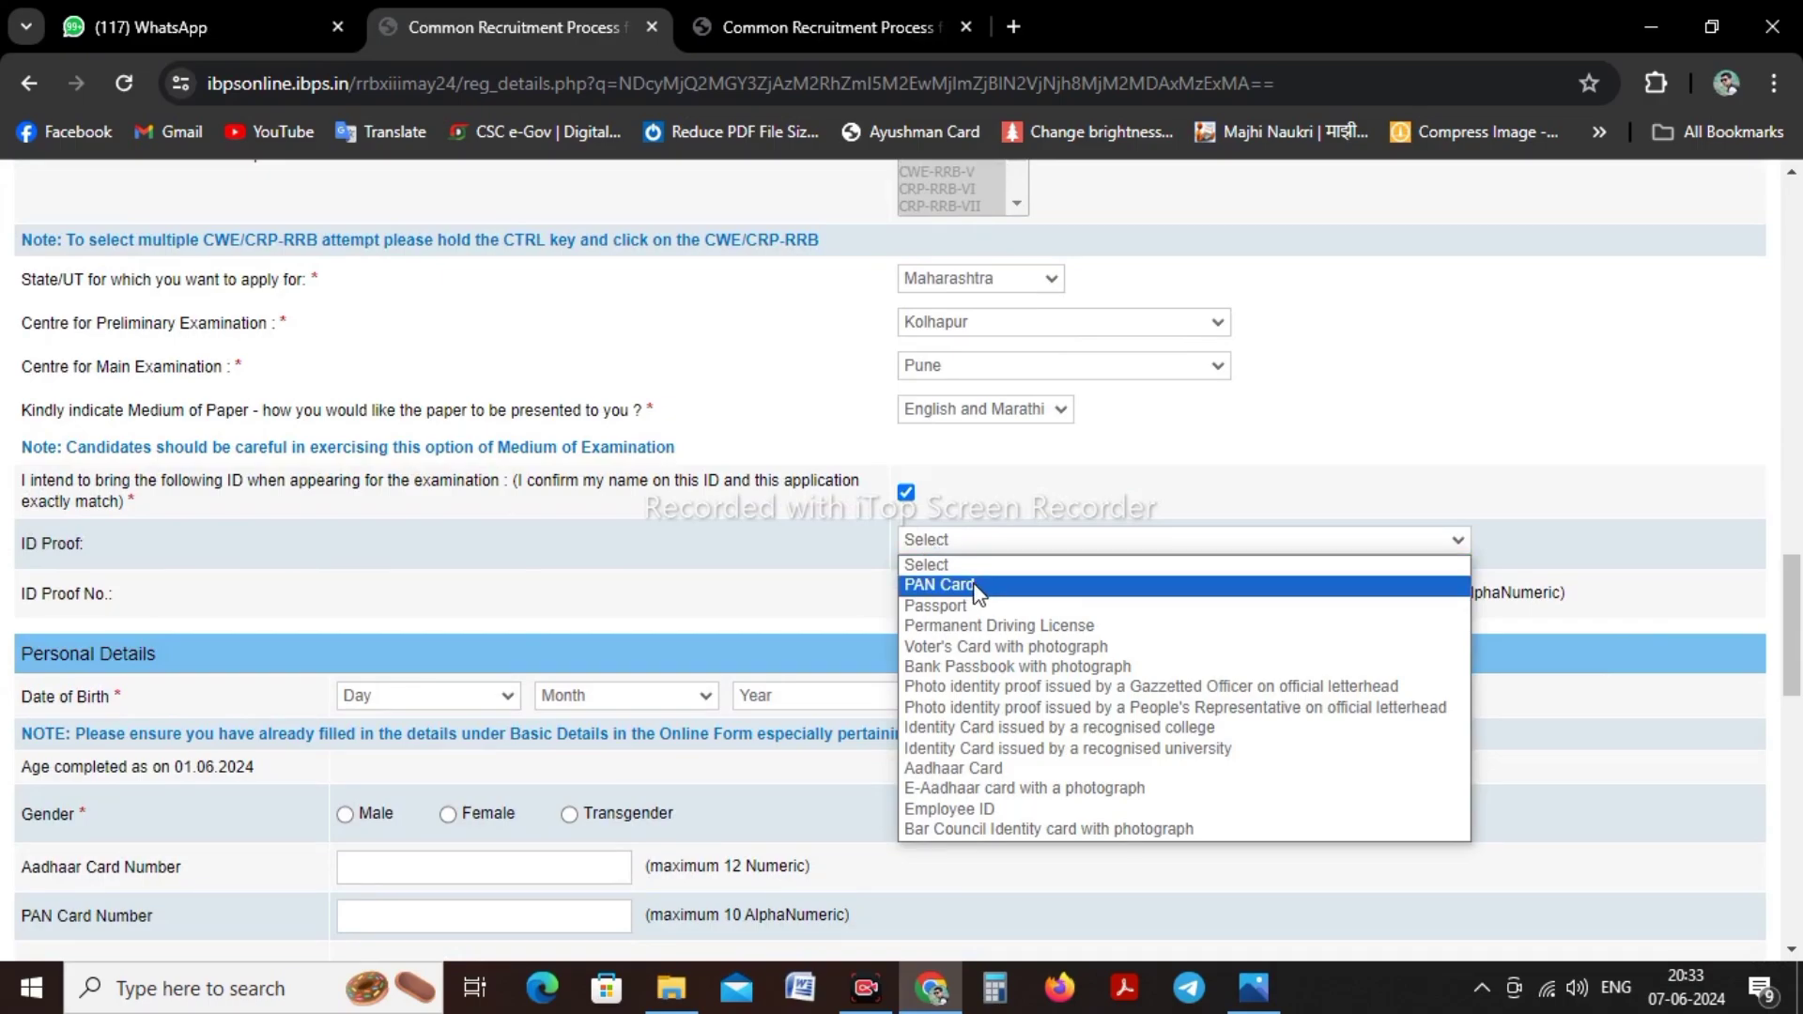
{"action": "left_click", "coordinate": [940, 584]}
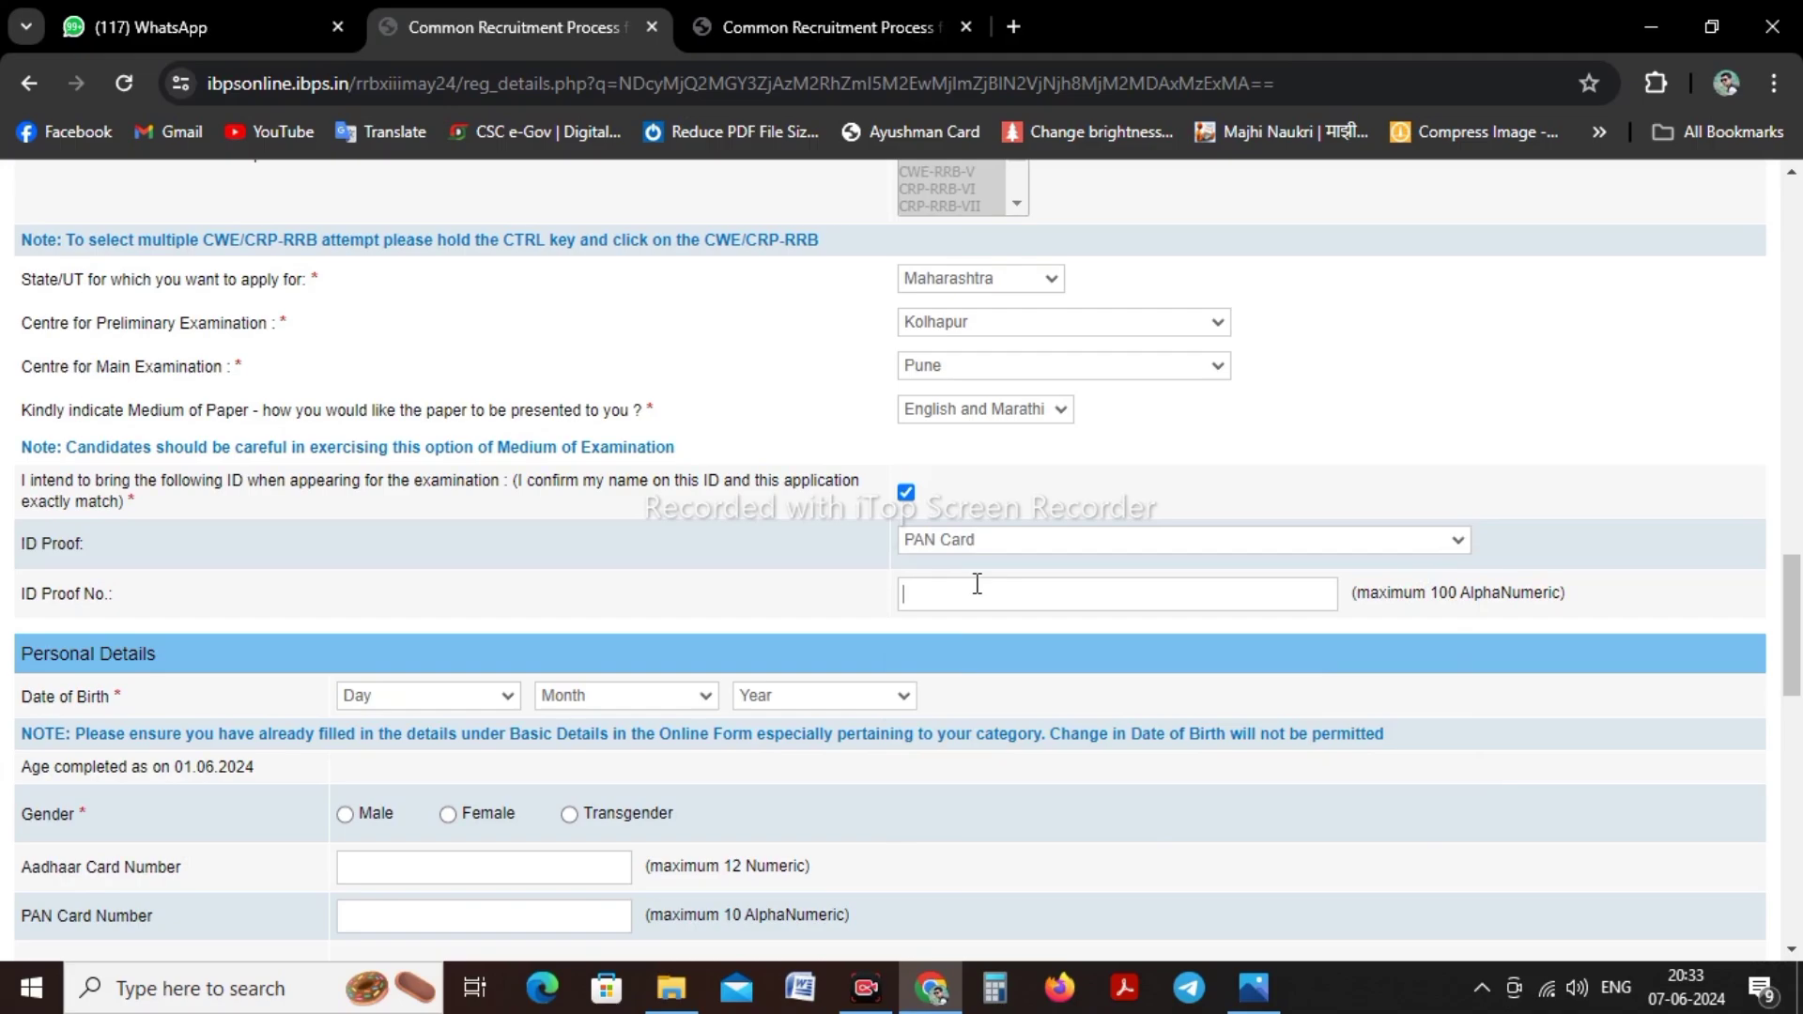
{"action": "left_click", "coordinate": [977, 585]}
{"action": "scroll", "coordinate": [656, 556], "scroll_direction": "down", "scroll_amount": 4}
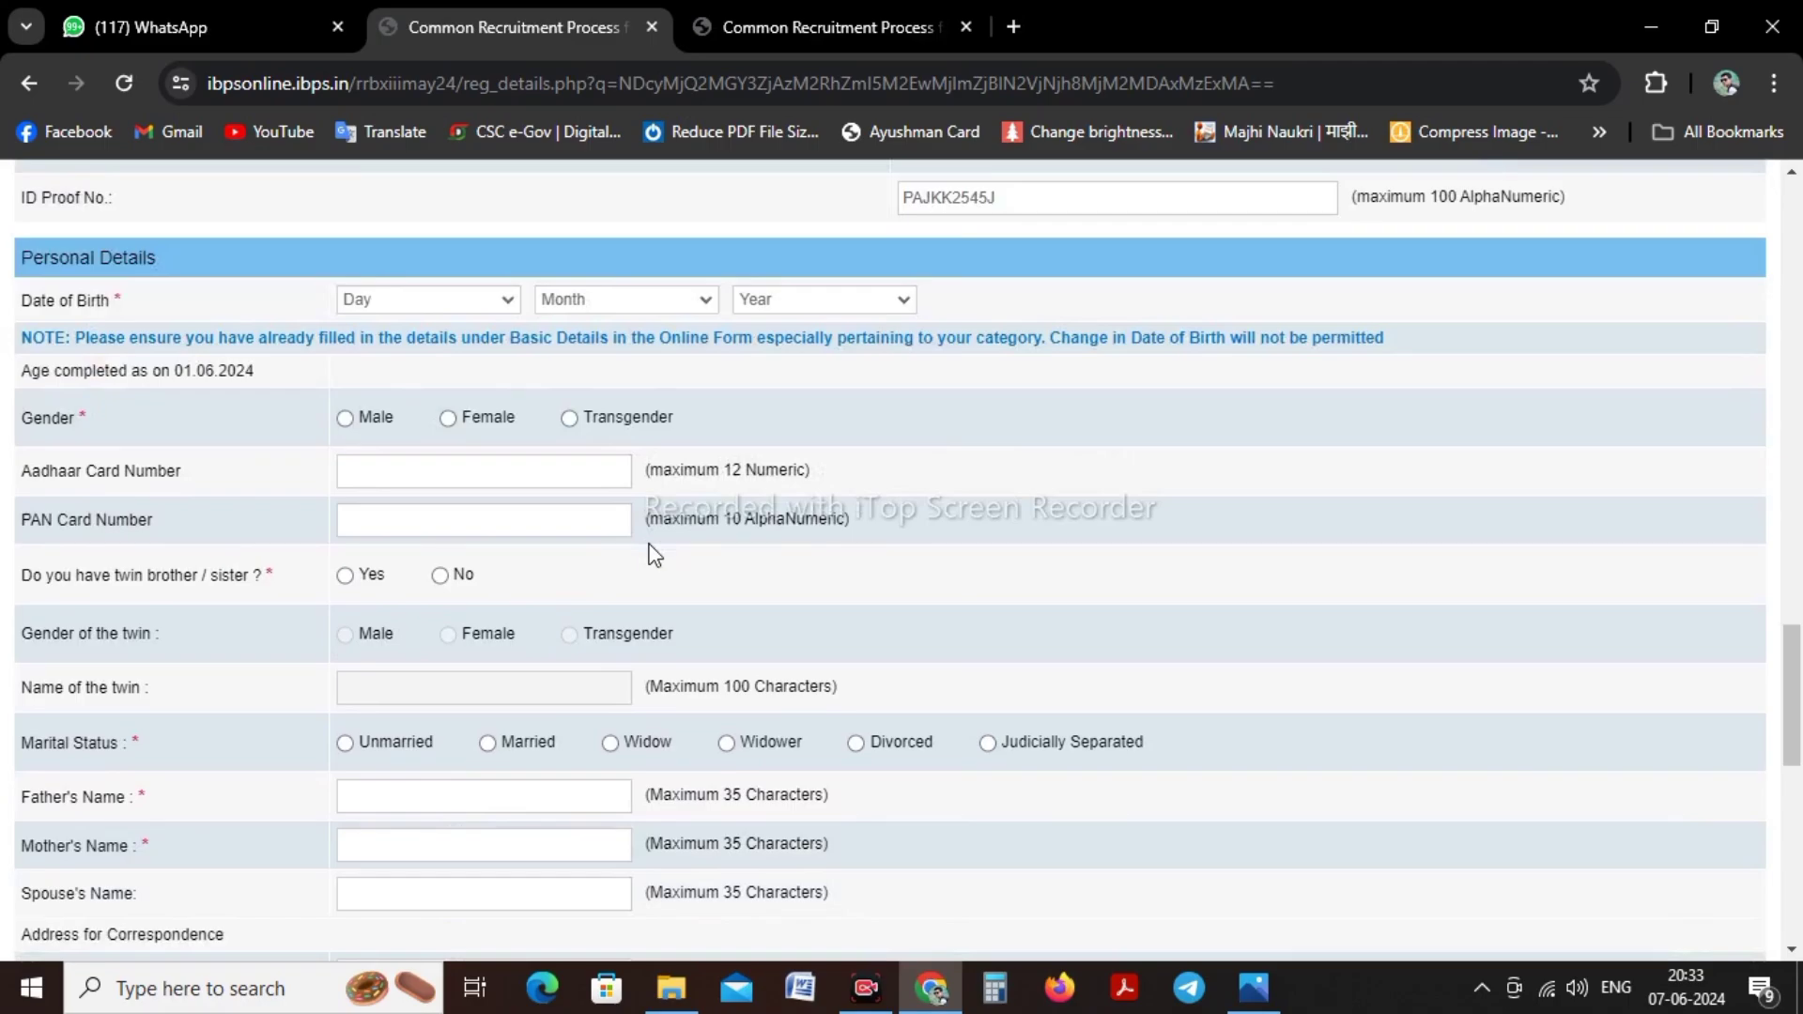
{"action": "scroll", "coordinate": [582, 516], "scroll_direction": "down", "scroll_amount": 1}
{"action": "scroll", "coordinate": [422, 310], "scroll_direction": "up", "scroll_amount": 1}
{"action": "left_click", "coordinate": [360, 299]}
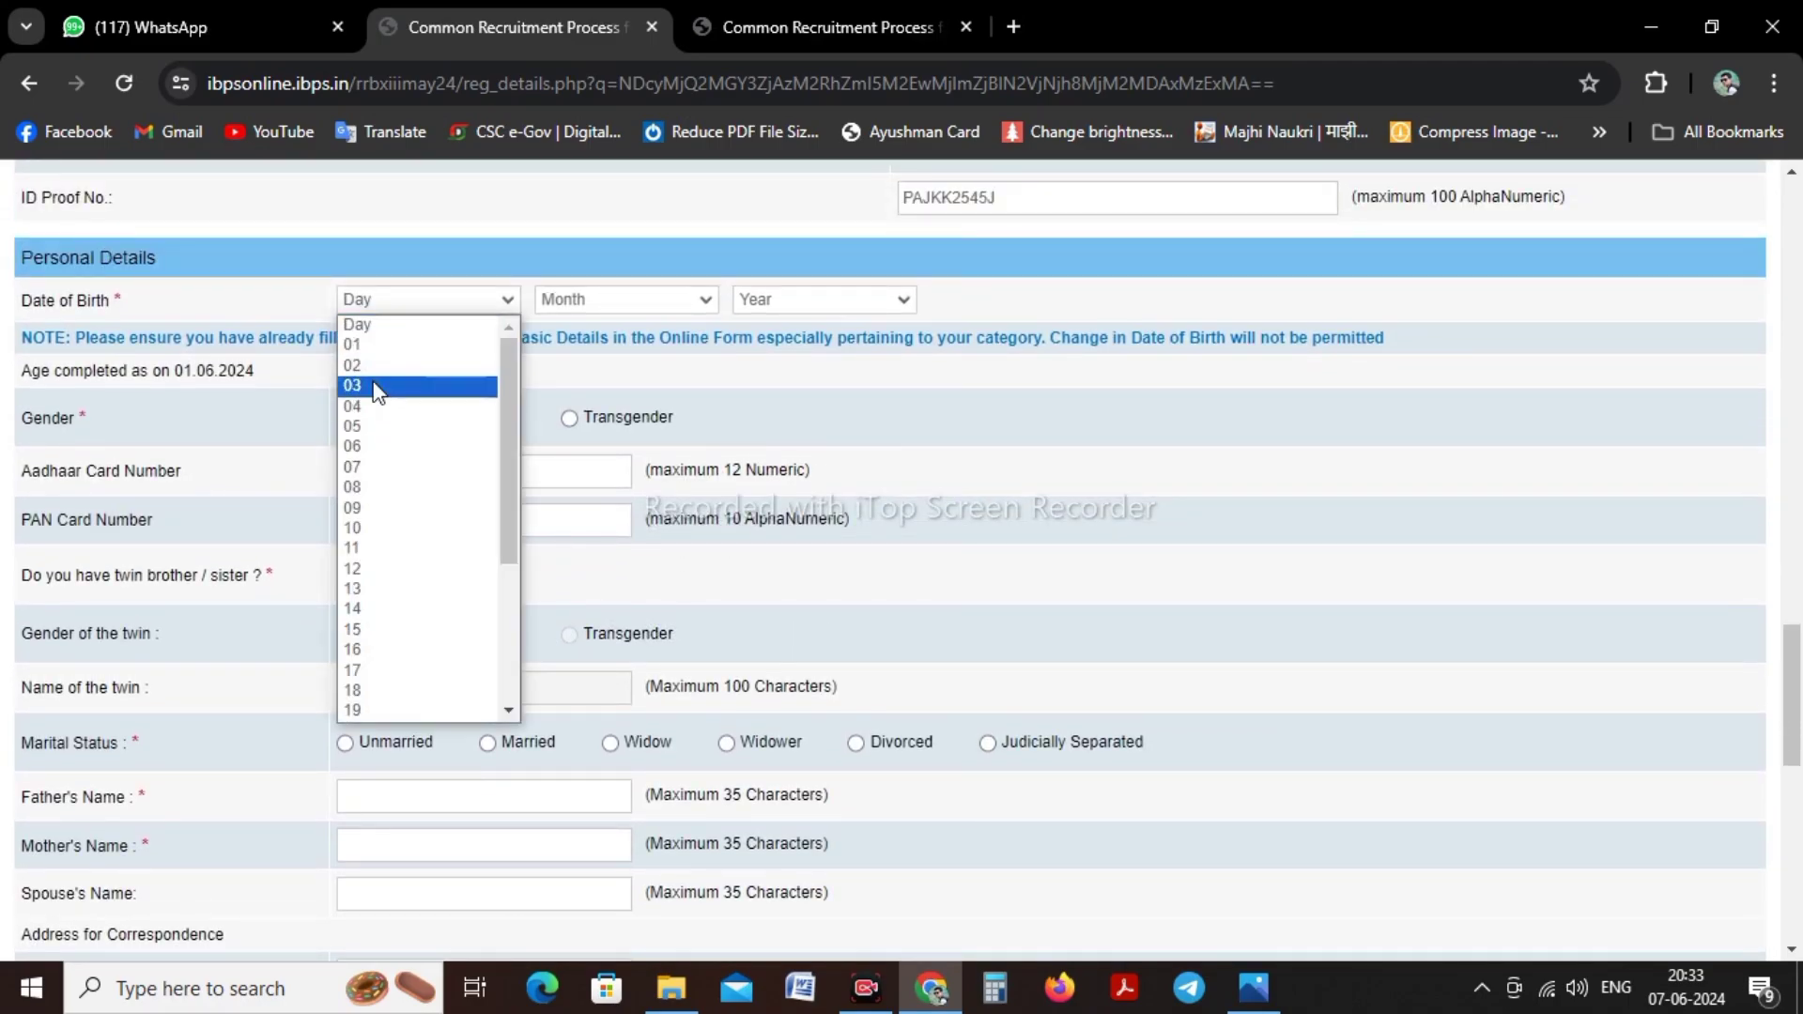
{"action": "left_click", "coordinate": [372, 379]}
{"action": "left_click", "coordinate": [374, 299]}
{"action": "left_click", "coordinate": [372, 372]}
{"action": "left_click", "coordinate": [374, 299]}
{"action": "left_click", "coordinate": [383, 383]}
{"action": "left_click", "coordinate": [575, 299]}
{"action": "left_click", "coordinate": [578, 569]}
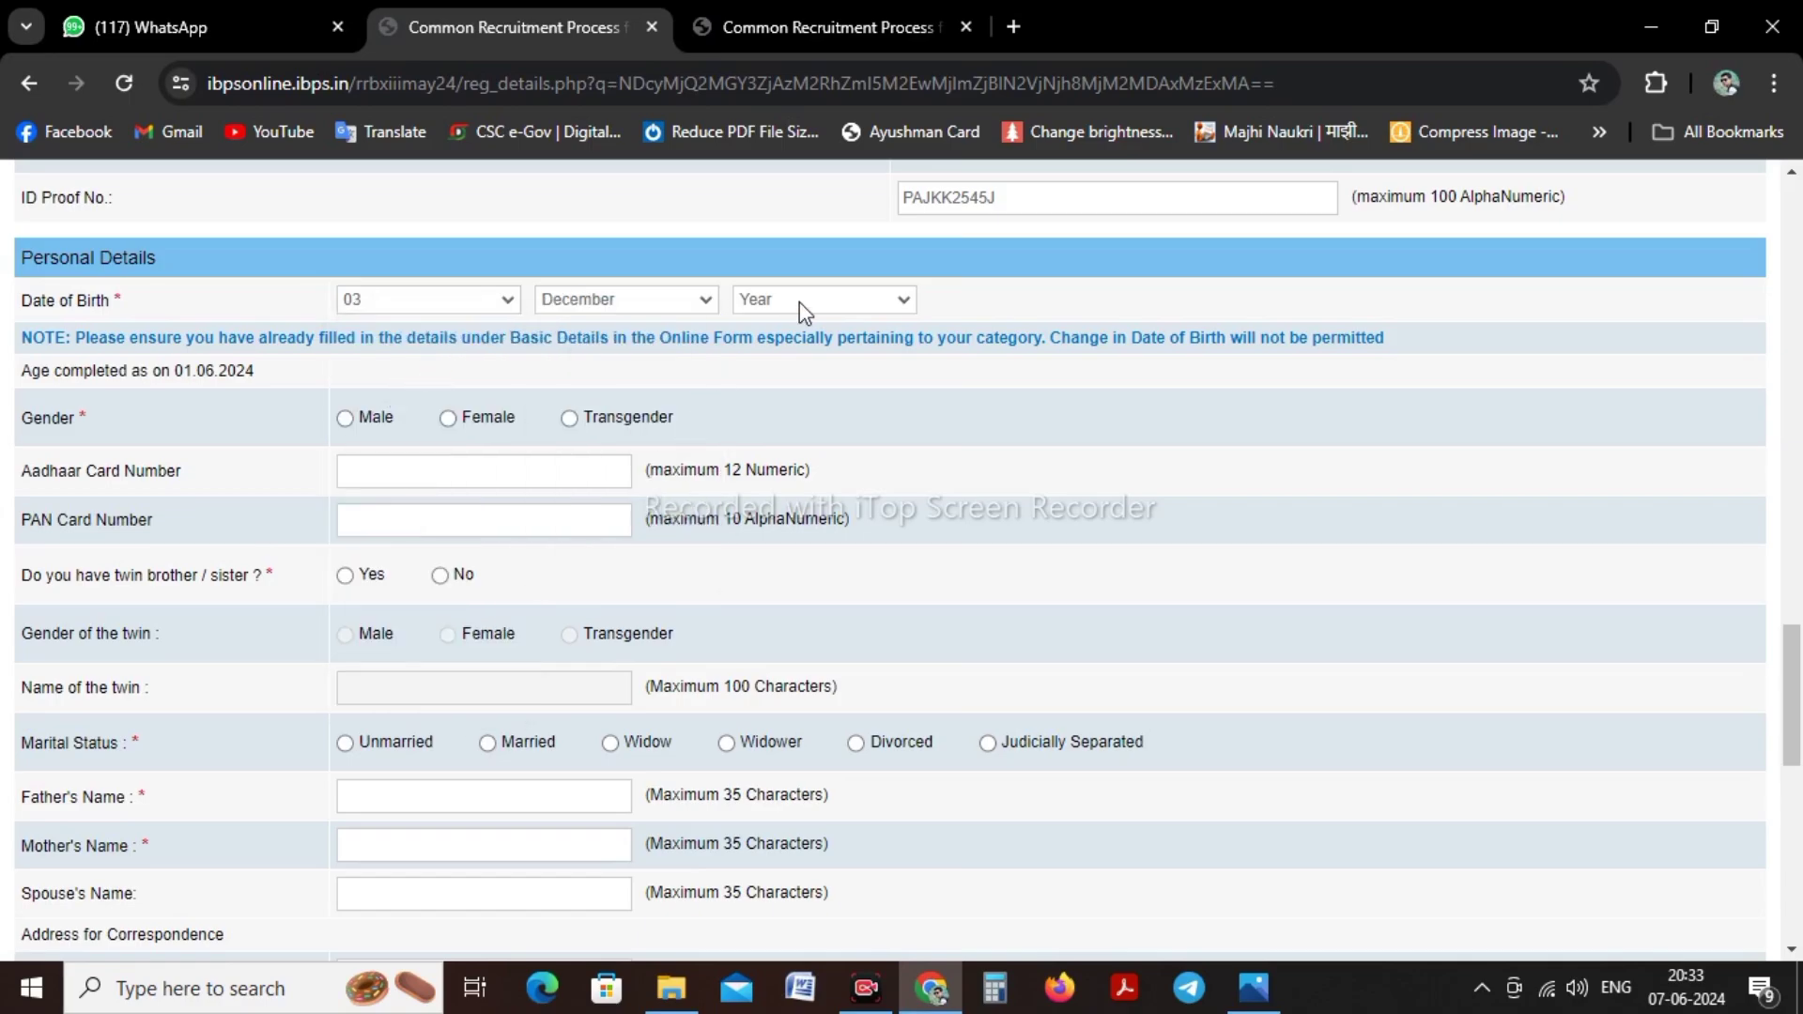
{"action": "left_click", "coordinate": [801, 302]}
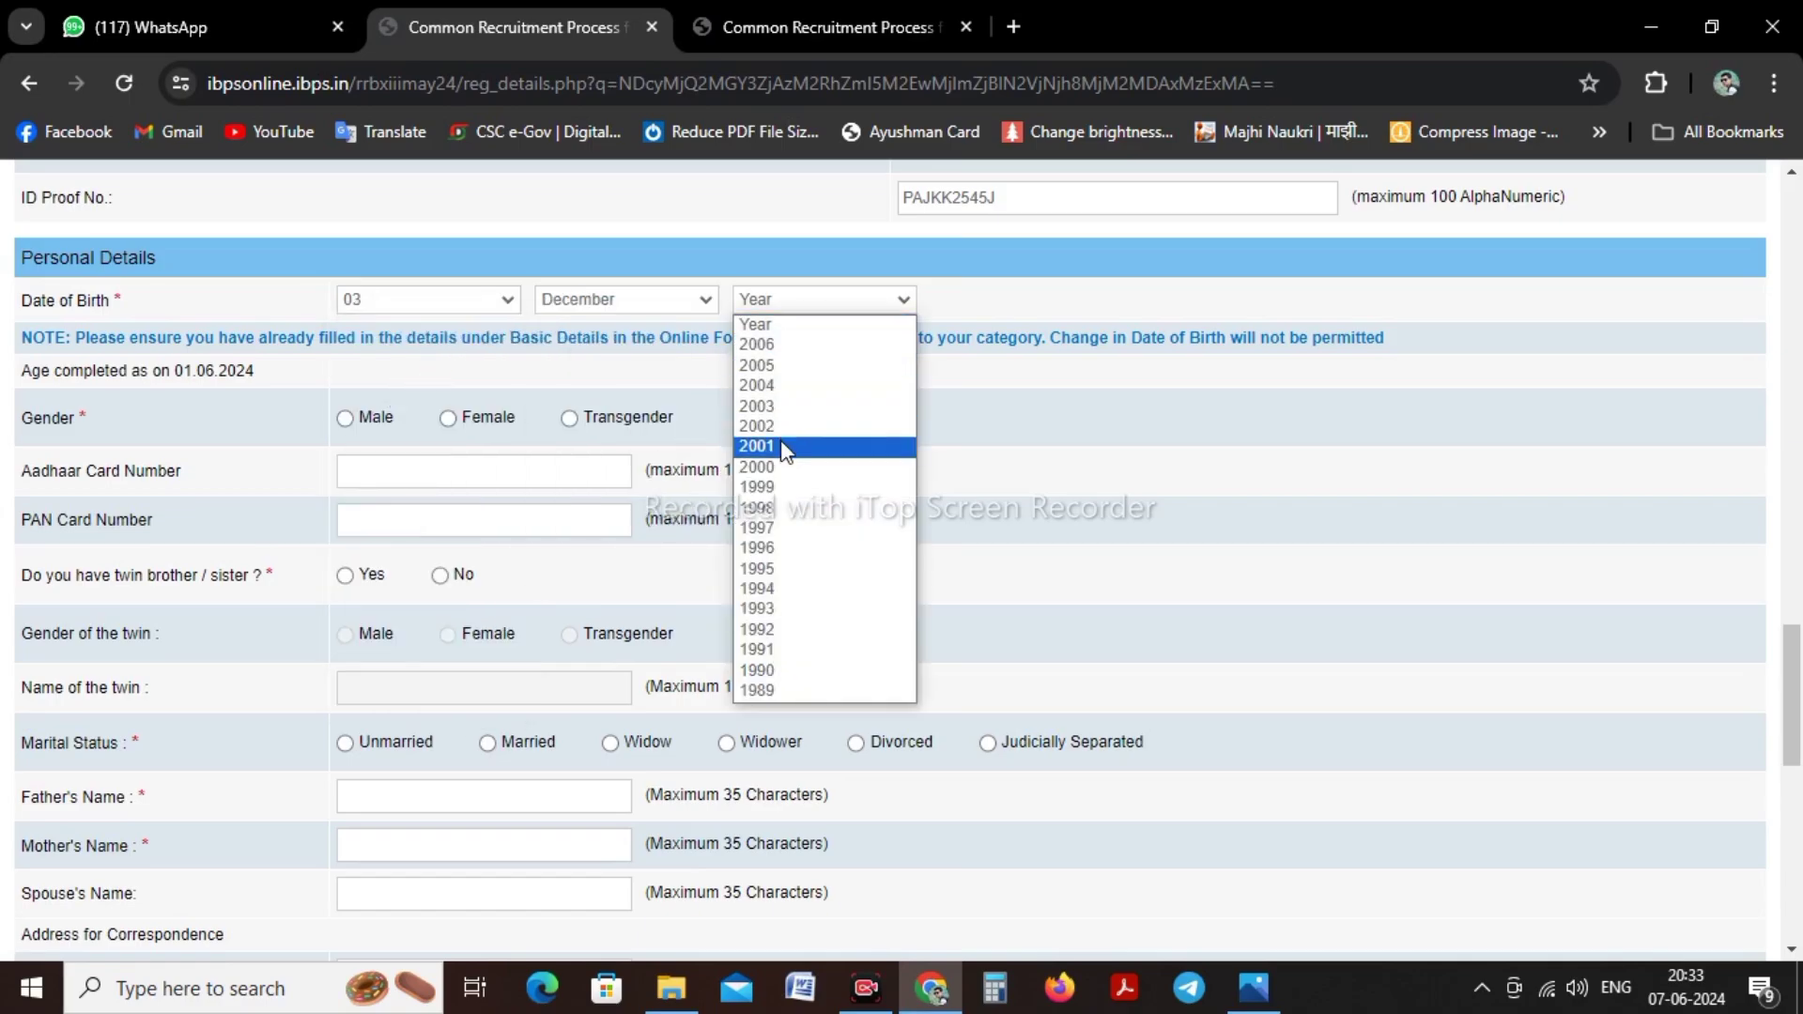
{"action": "left_click", "coordinate": [785, 469]}
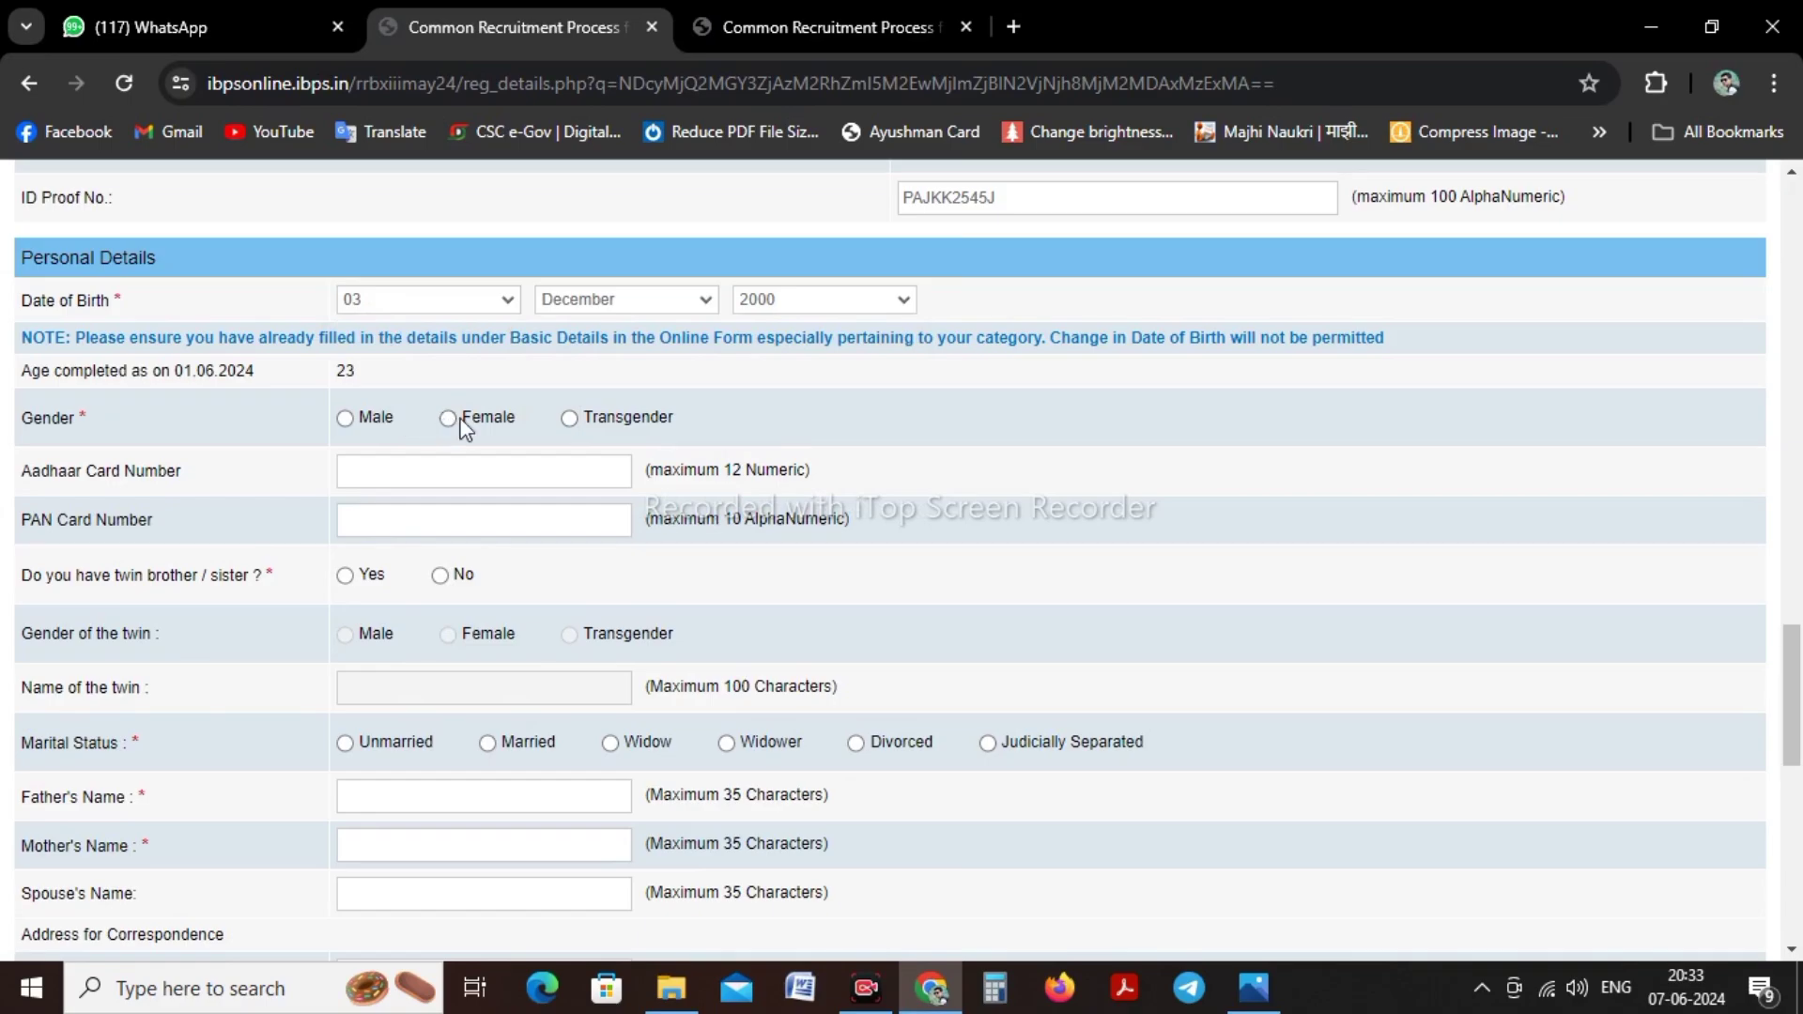
{"action": "left_click", "coordinate": [448, 419]}
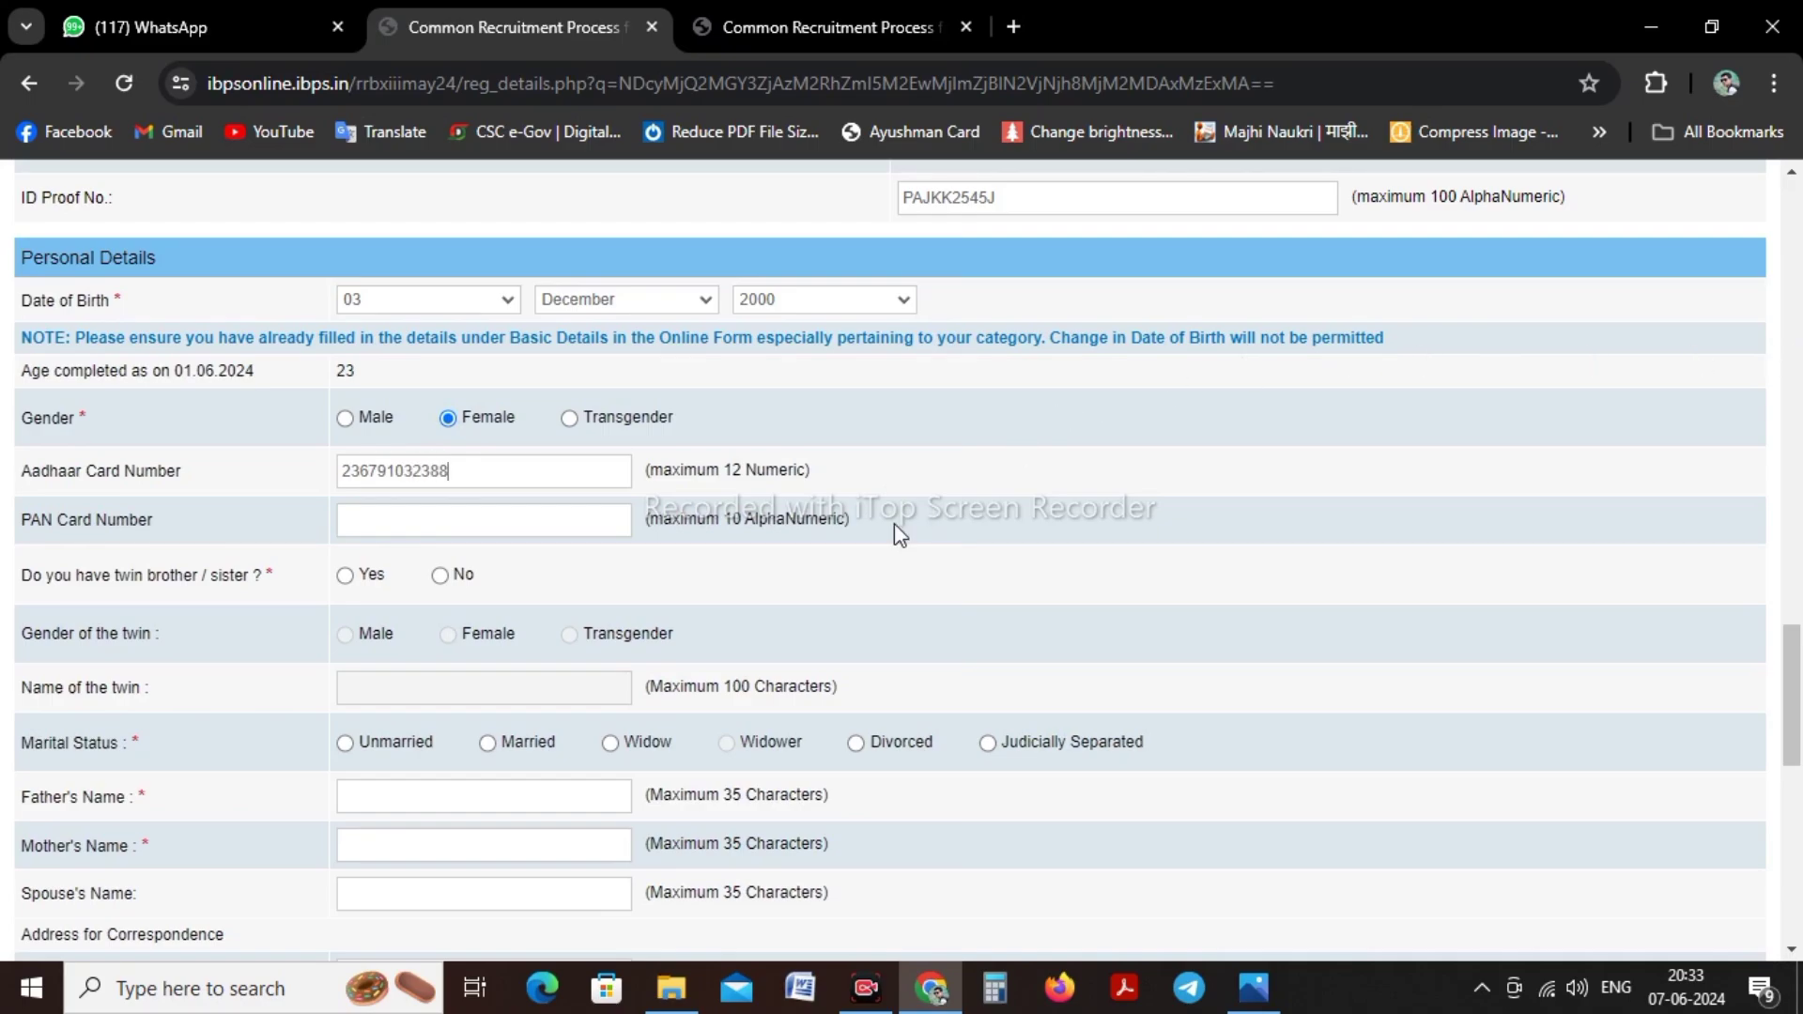
{"action": "scroll", "coordinate": [881, 447], "scroll_direction": "up", "scroll_amount": 3}
{"action": "scroll", "coordinate": [885, 452], "scroll_direction": "down", "scroll_amount": 4}
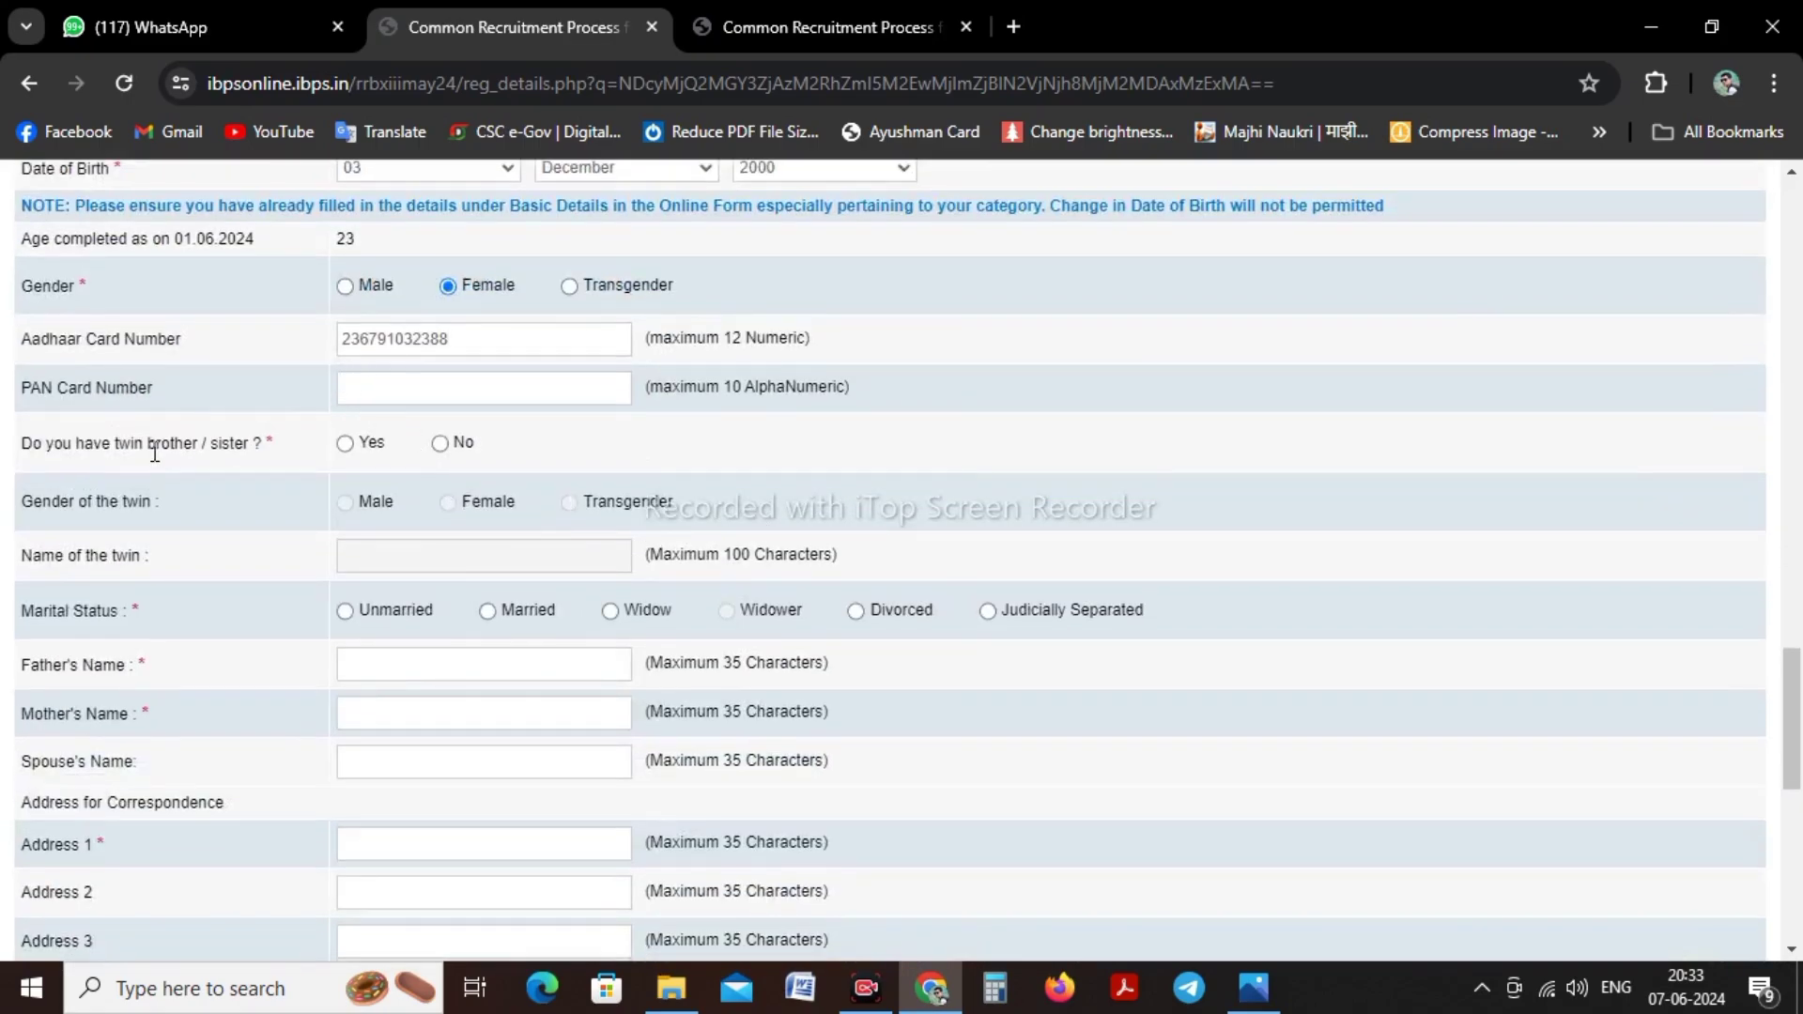
{"action": "left_click", "coordinate": [441, 444]}
{"action": "left_click", "coordinate": [346, 612]}
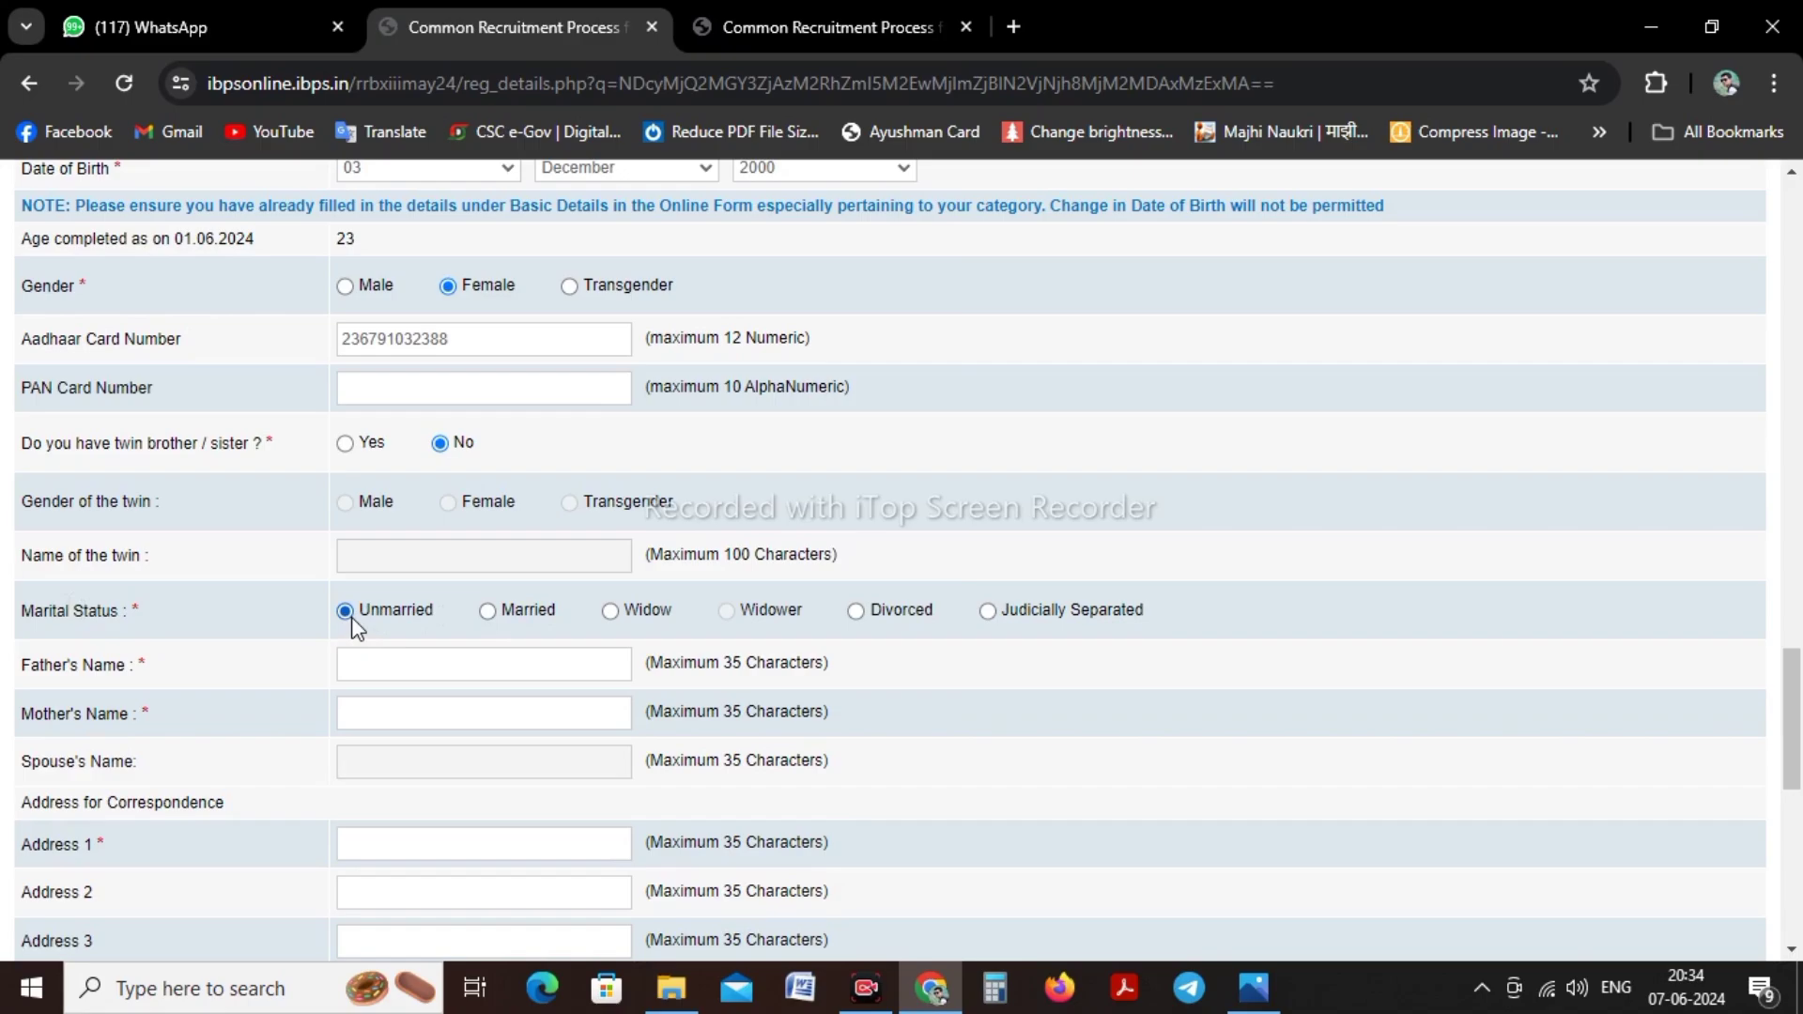
Enter the first line of the correspondence address
{"action": "scroll", "coordinate": [387, 616], "scroll_direction": "down", "scroll_amount": 2}
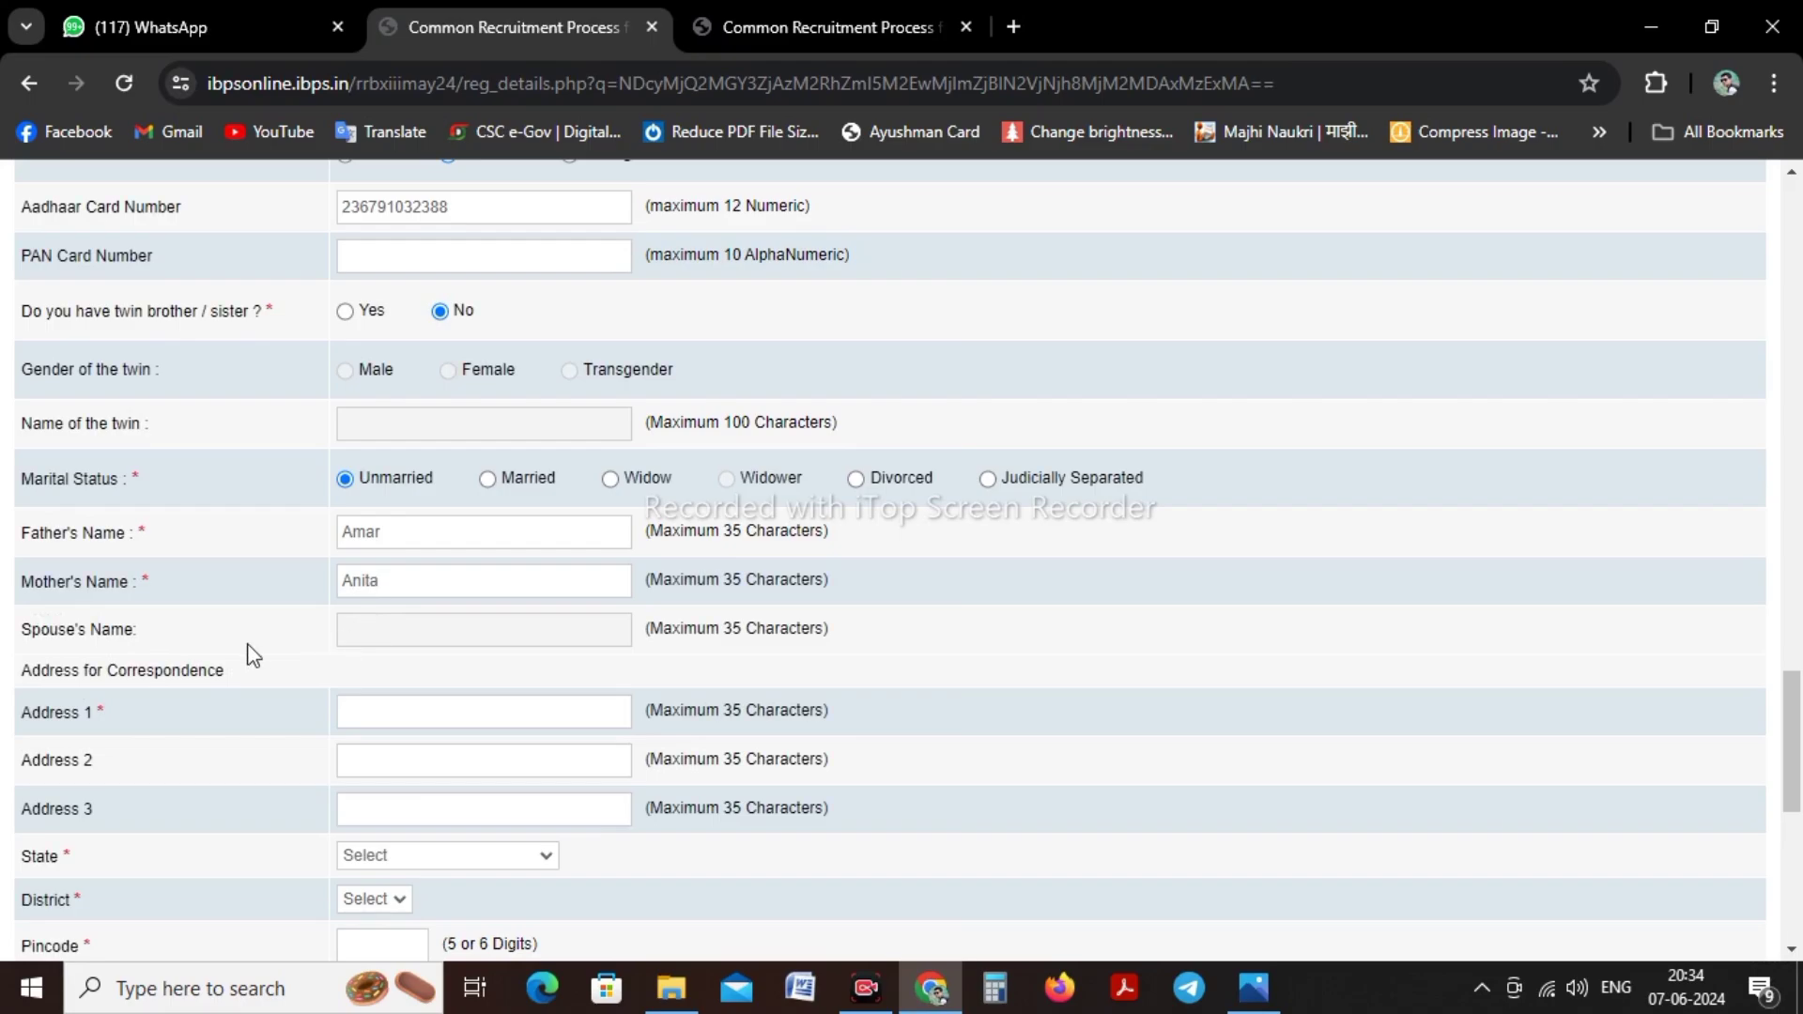
{"action": "scroll", "coordinate": [250, 651], "scroll_direction": "down", "scroll_amount": 4}
{"action": "left_click", "coordinate": [379, 318]}
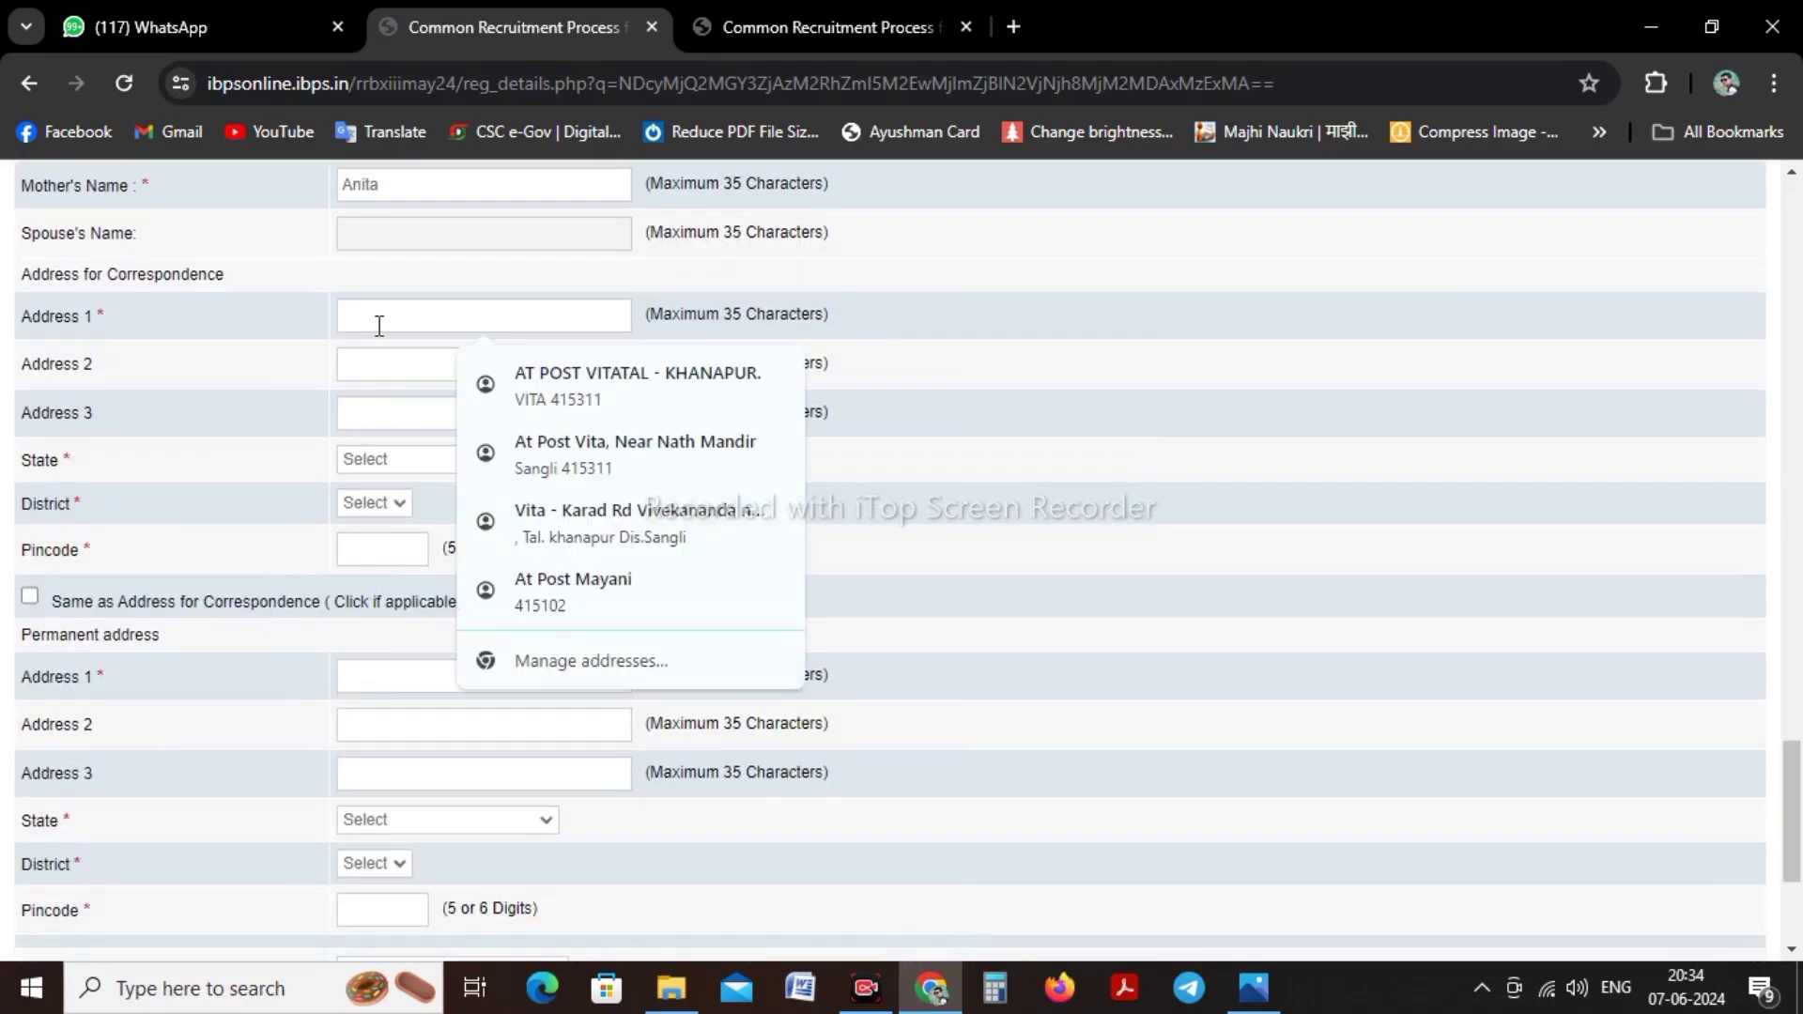
{"action": "type", "text": "At"}
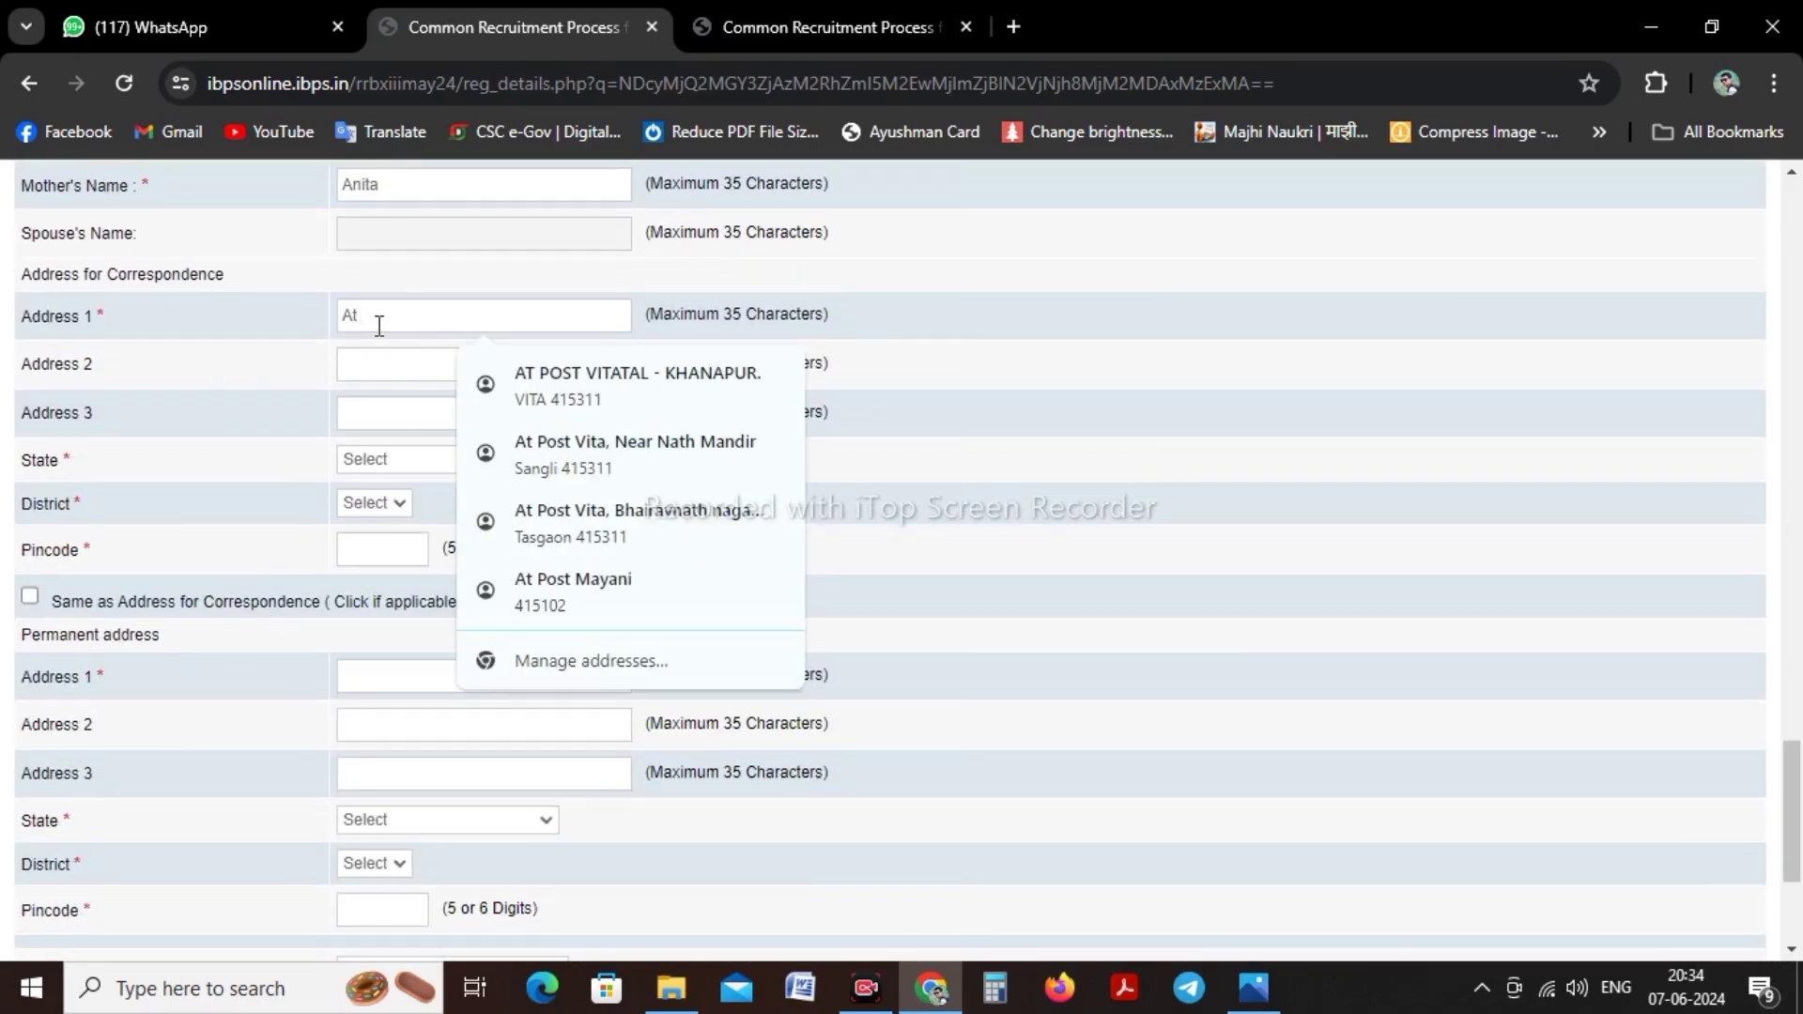
{"action": "type", "text": " Pet VC"}
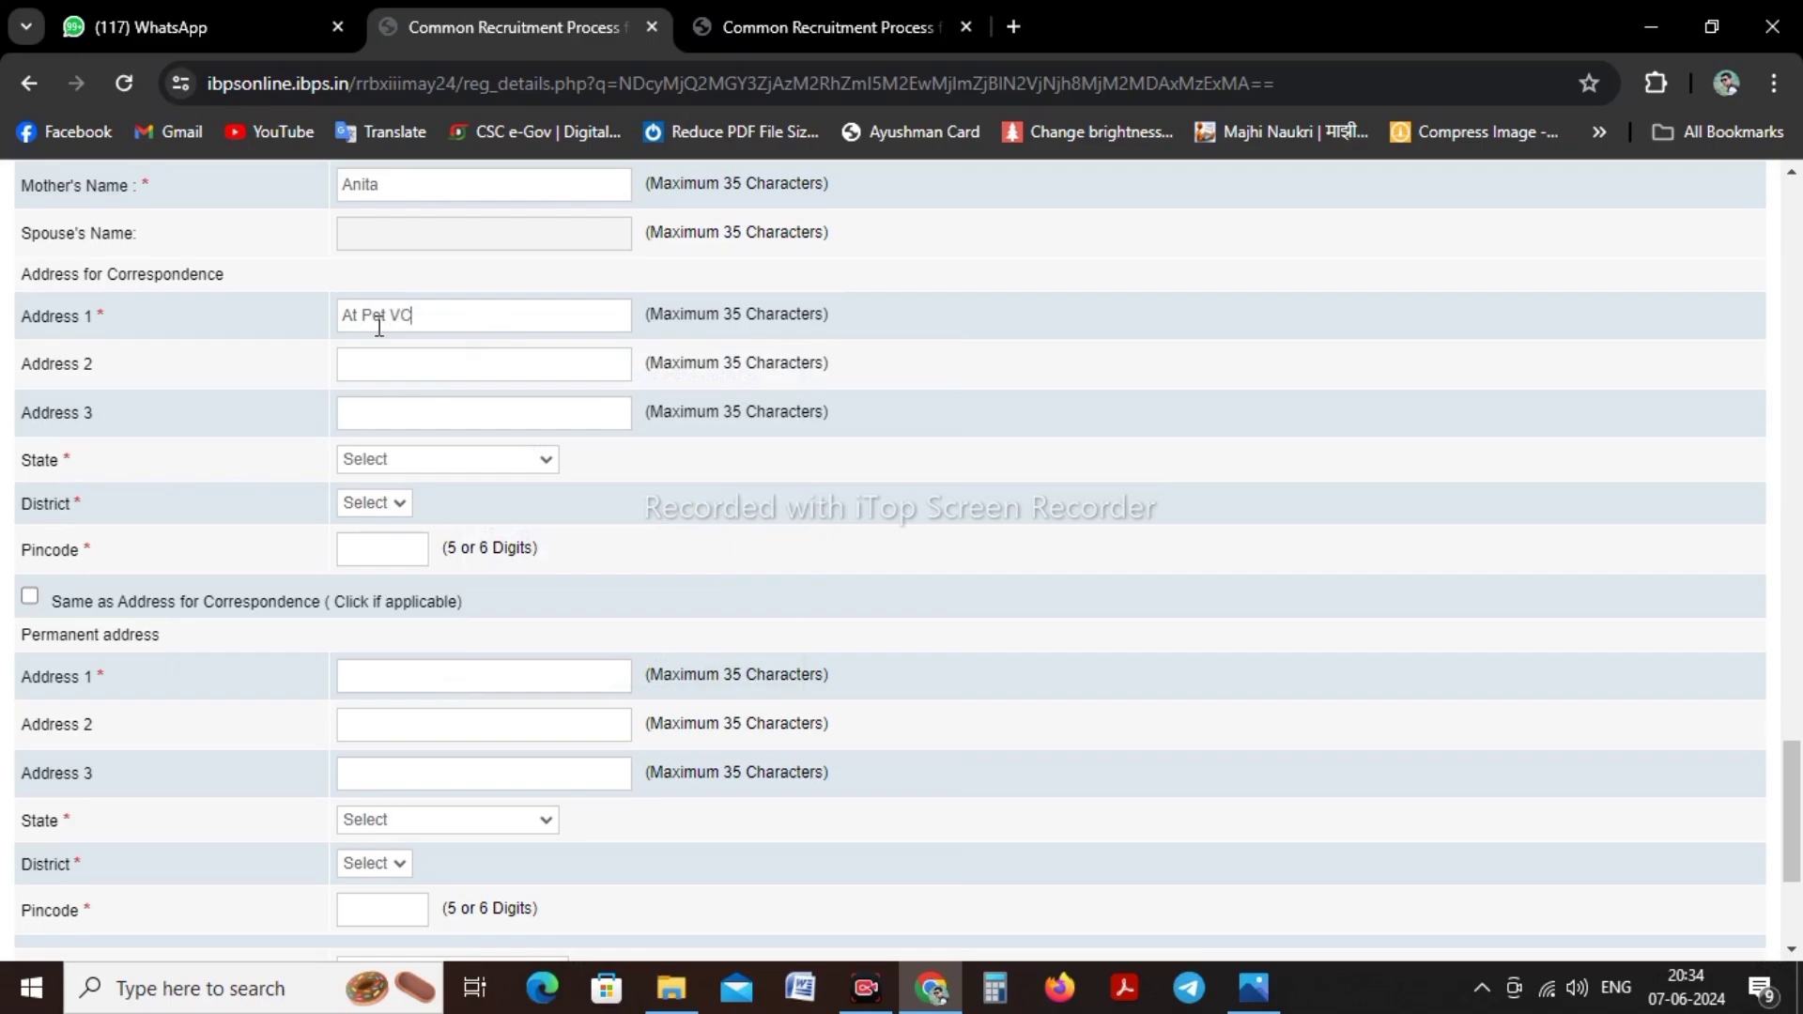
{"action": "key", "text": "BackSpace"}
Set the correspondence state to MAHARASHTRA, district to Sangli, and enter the pincode
{"action": "left_click", "coordinate": [361, 460]}
{"action": "scroll", "coordinate": [447, 588], "scroll_direction": "down", "scroll_amount": 5}
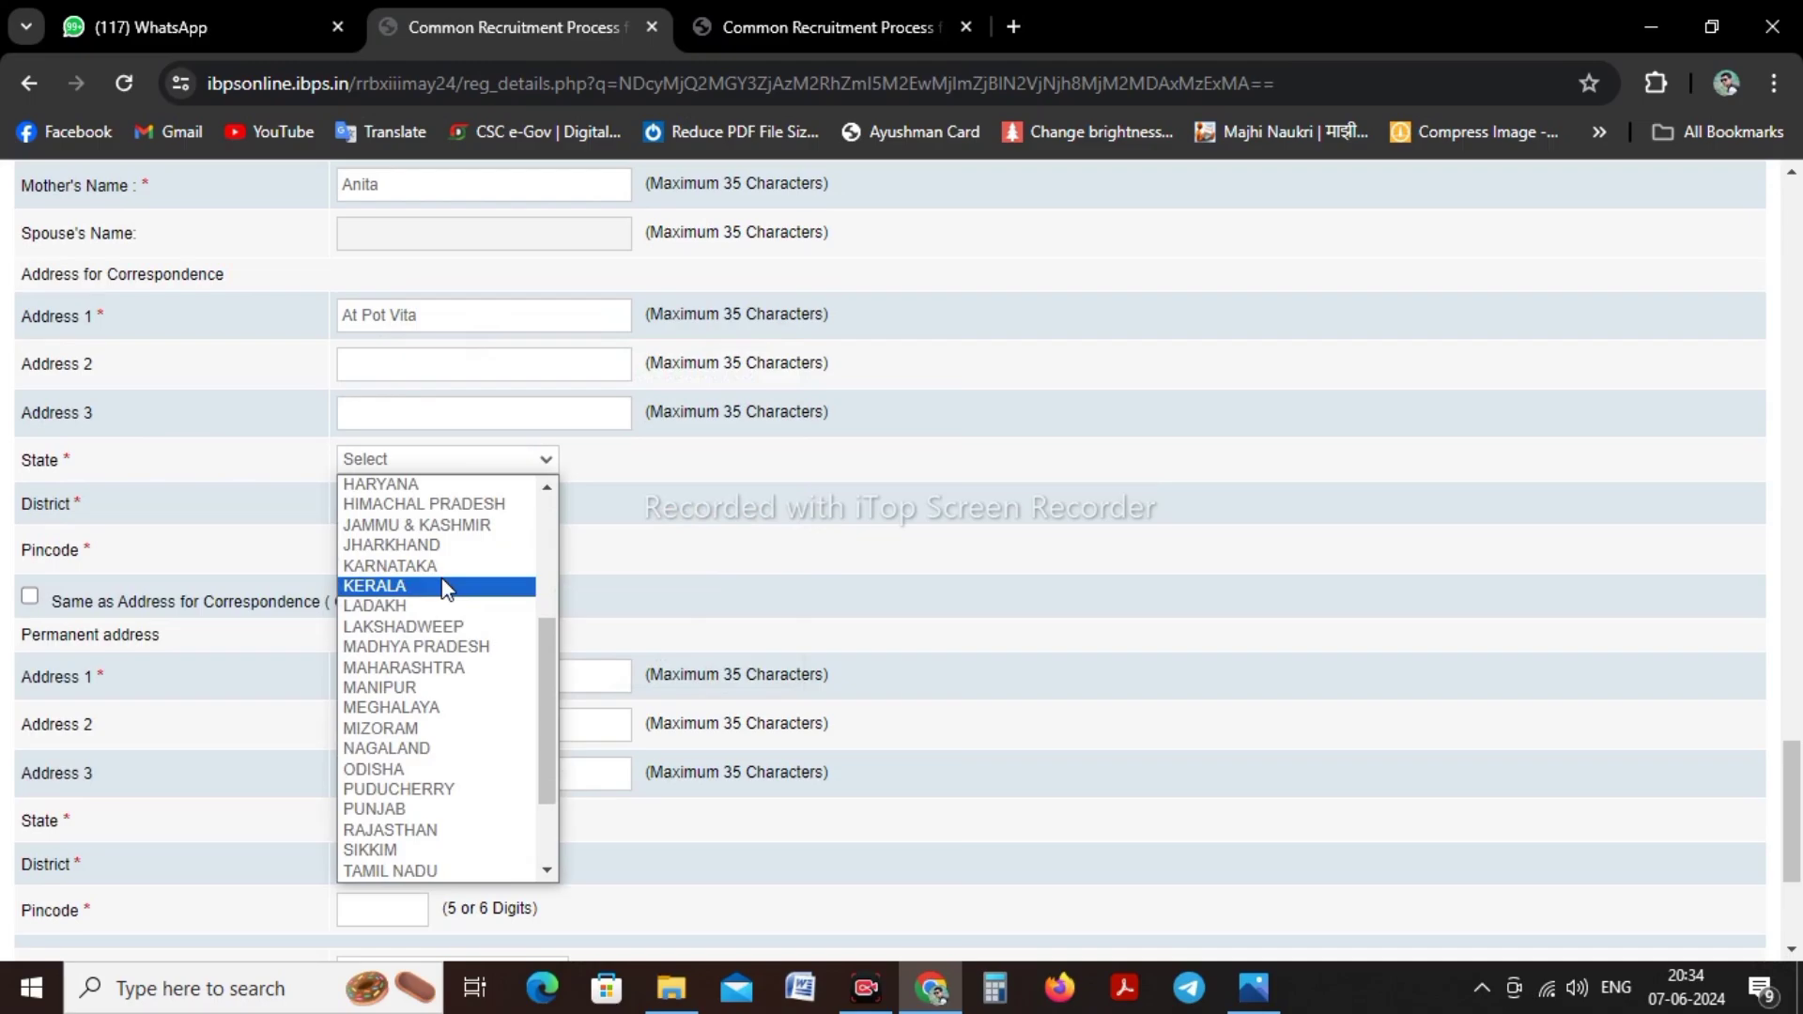
{"action": "left_click", "coordinate": [455, 668]}
{"action": "left_click", "coordinate": [413, 504]}
{"action": "scroll", "coordinate": [414, 586], "scroll_direction": "down", "scroll_amount": 4}
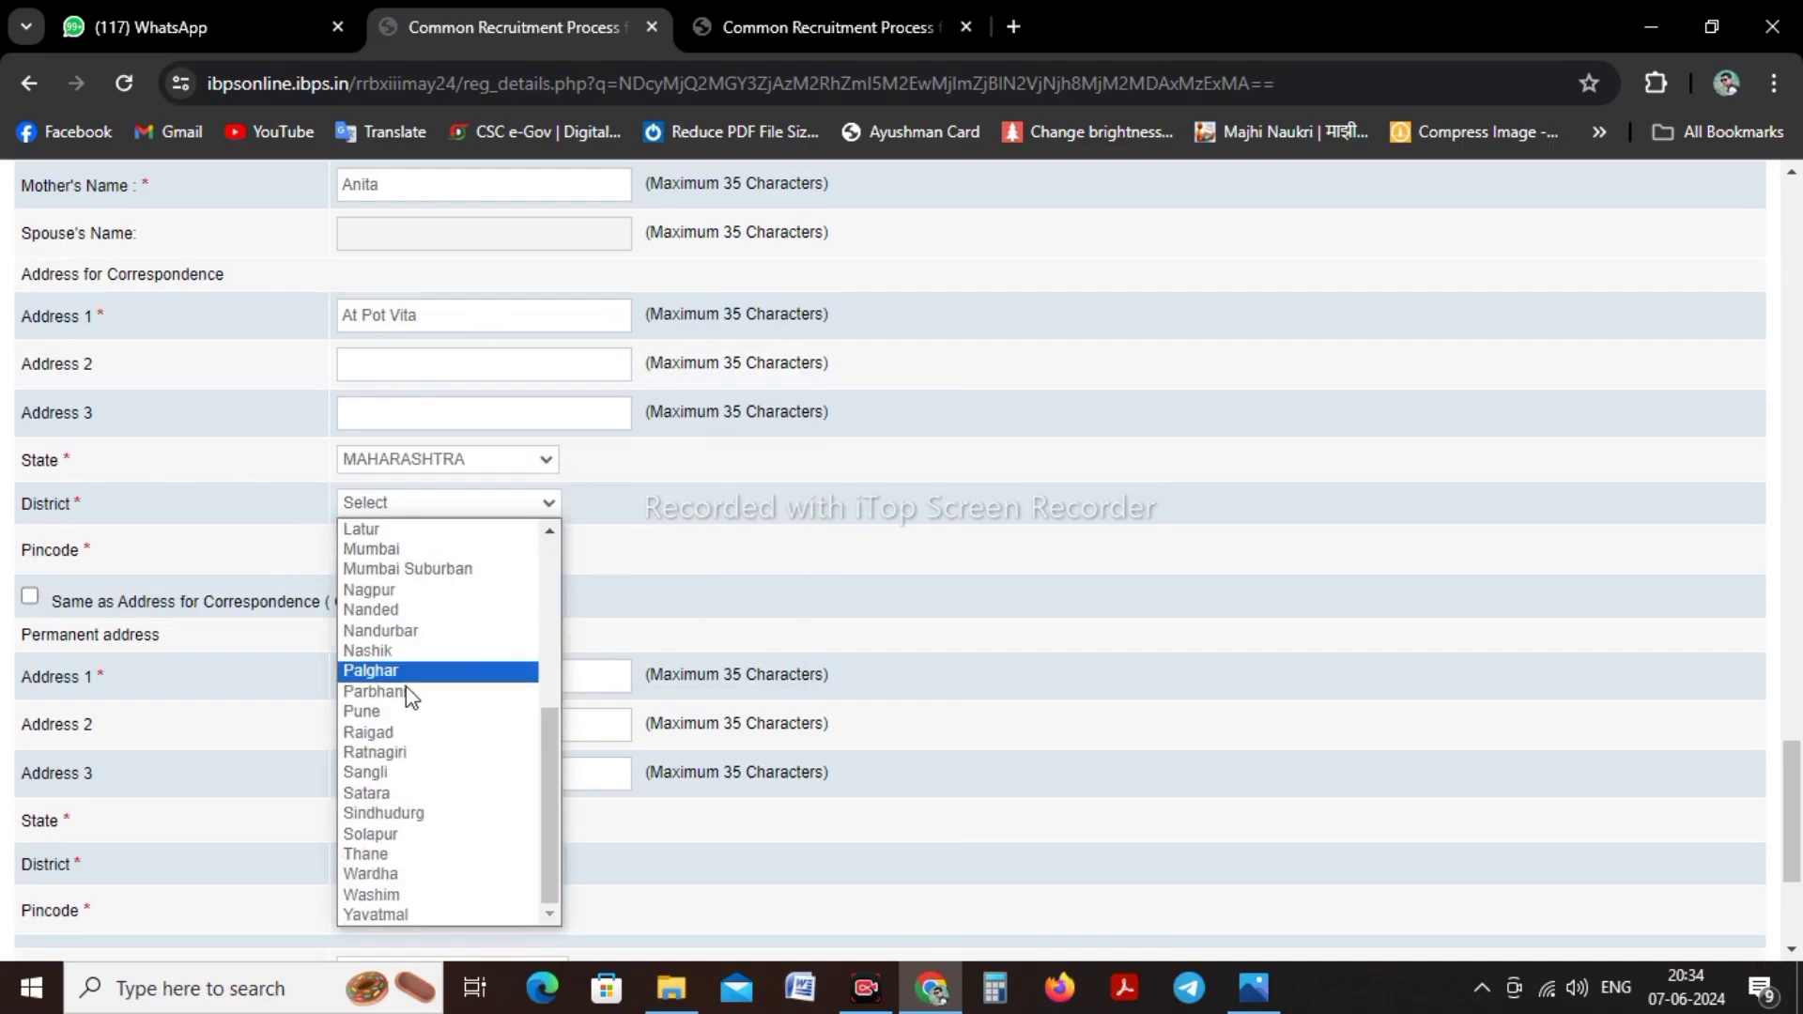
{"action": "left_click", "coordinate": [465, 770]}
{"action": "left_click", "coordinate": [391, 558]}
{"action": "type", "text": "4"}
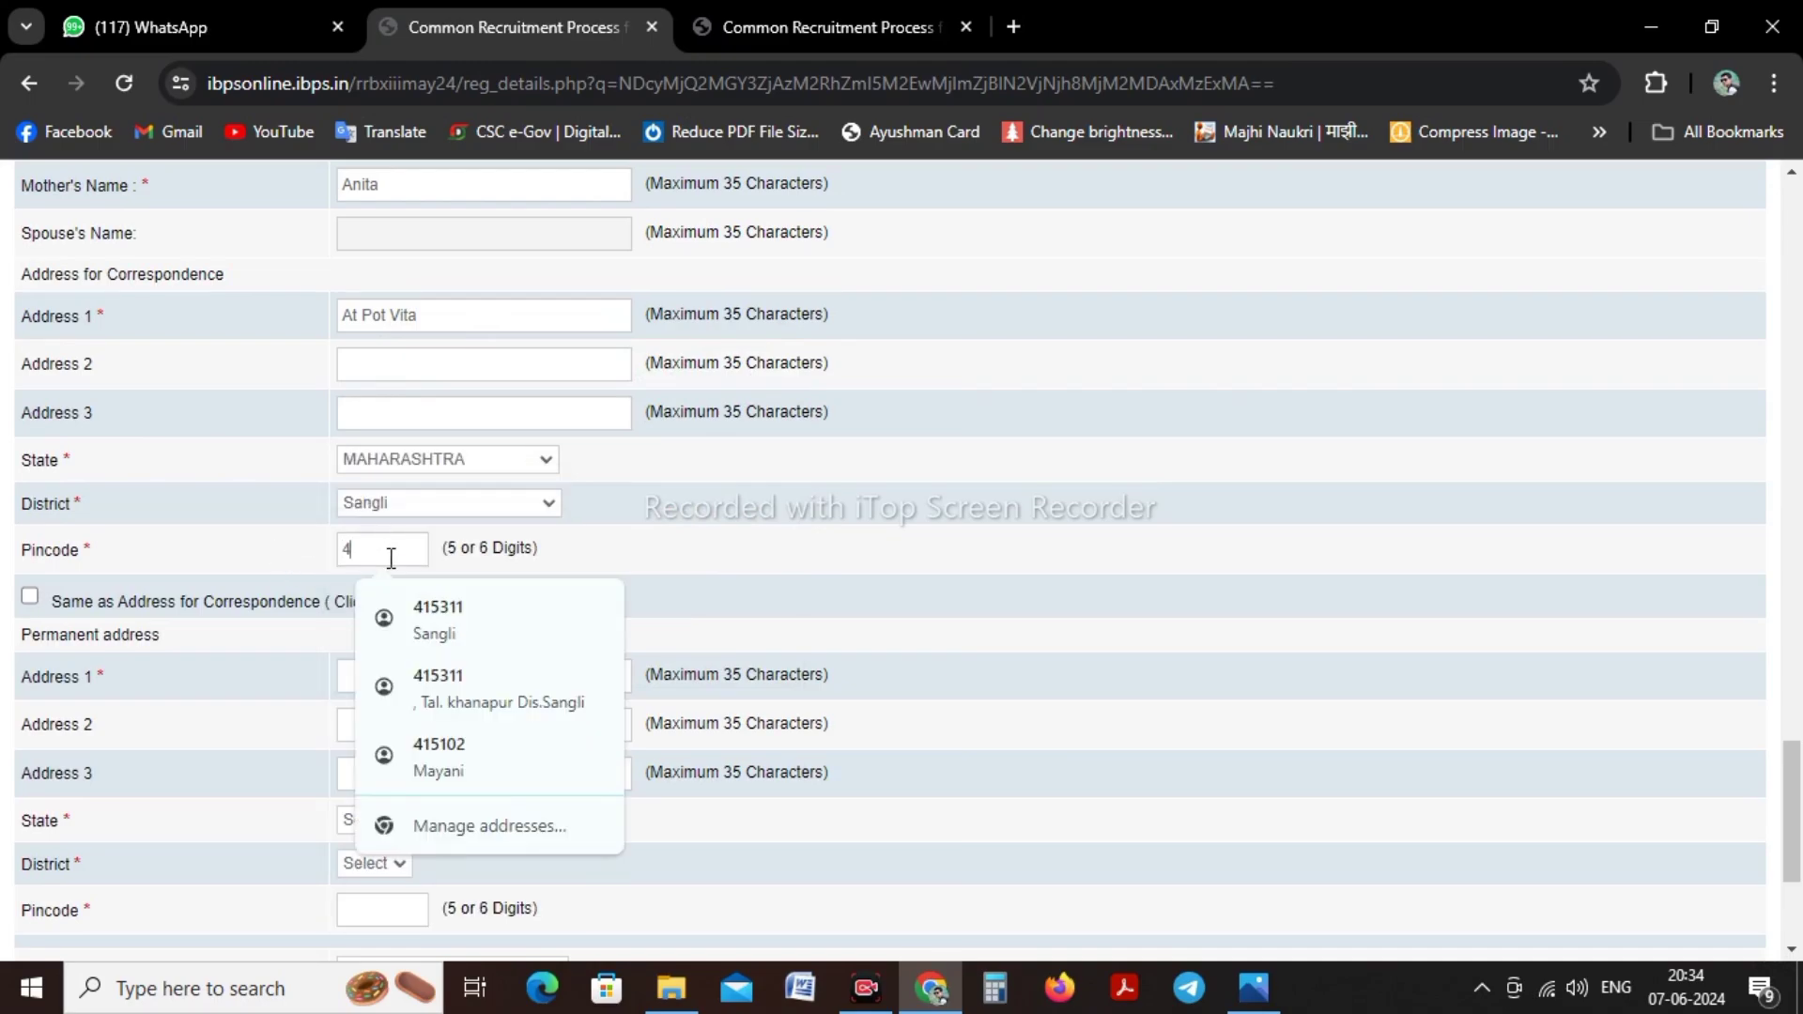
{"action": "type", "text": "15311"}
Fill Address 2 from the suggestion and copy the address to the permanent address
{"action": "left_click", "coordinate": [388, 368]}
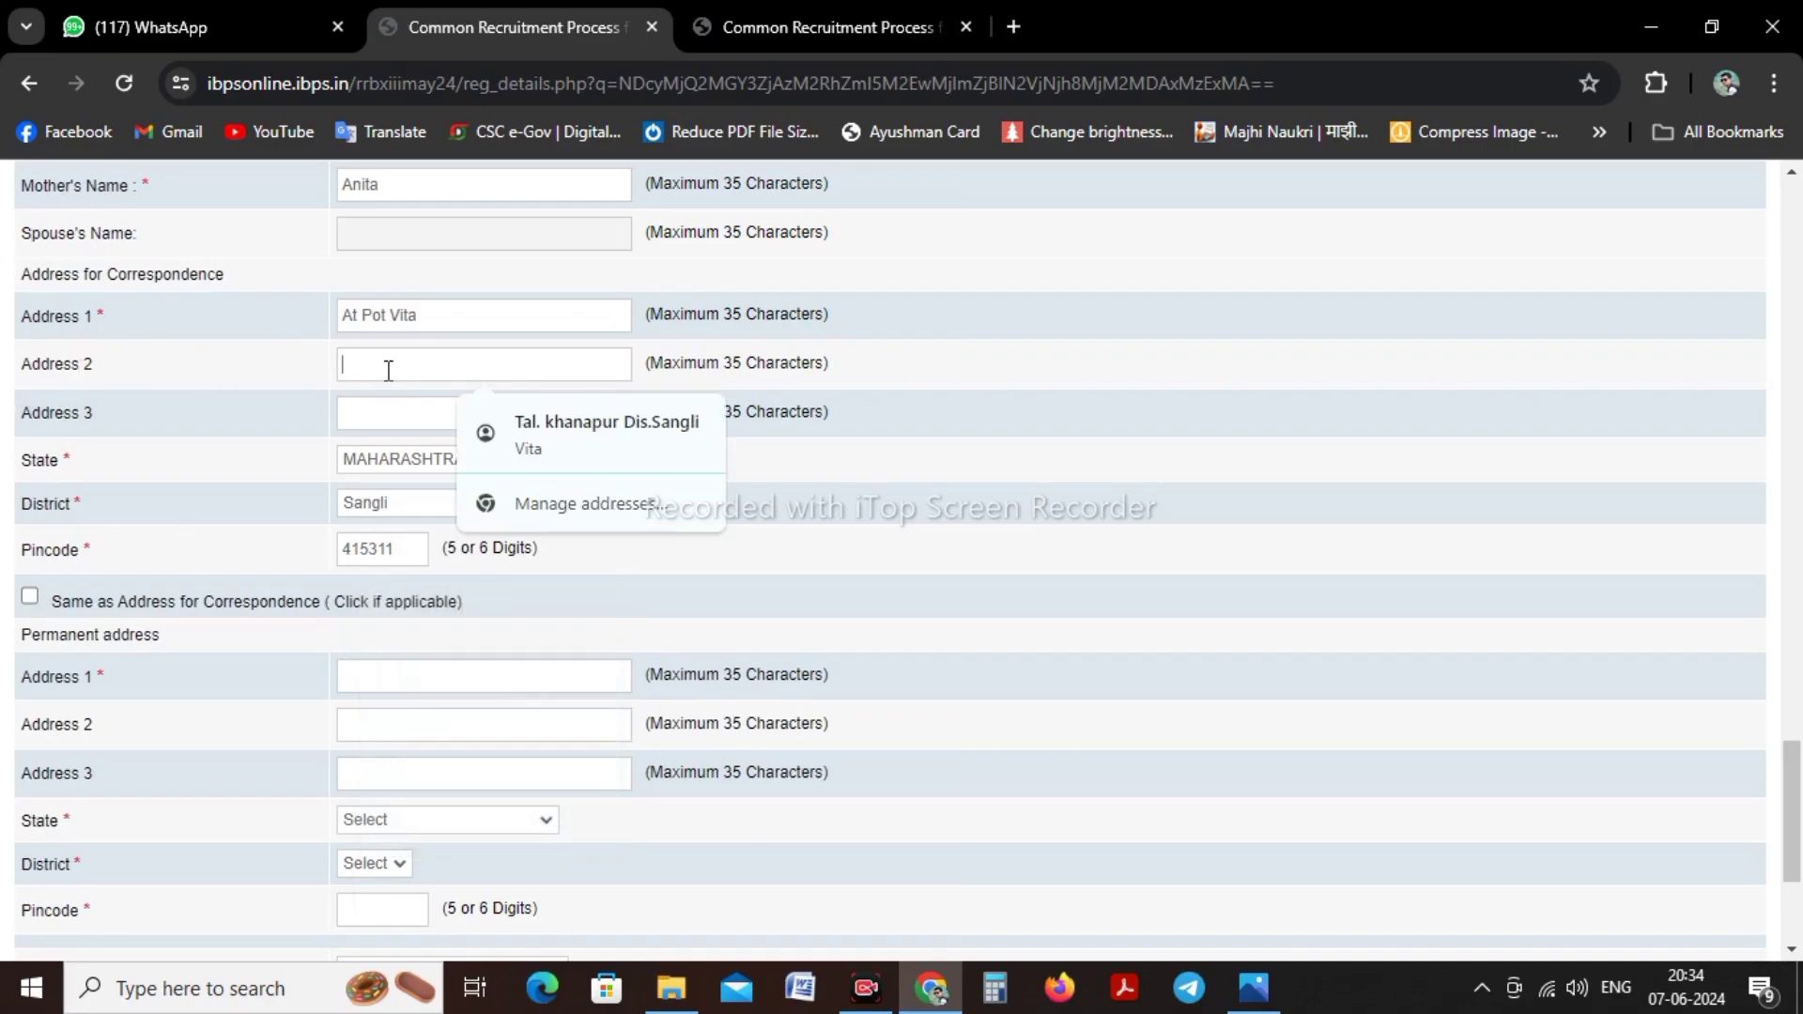
{"action": "left_click", "coordinate": [588, 437]}
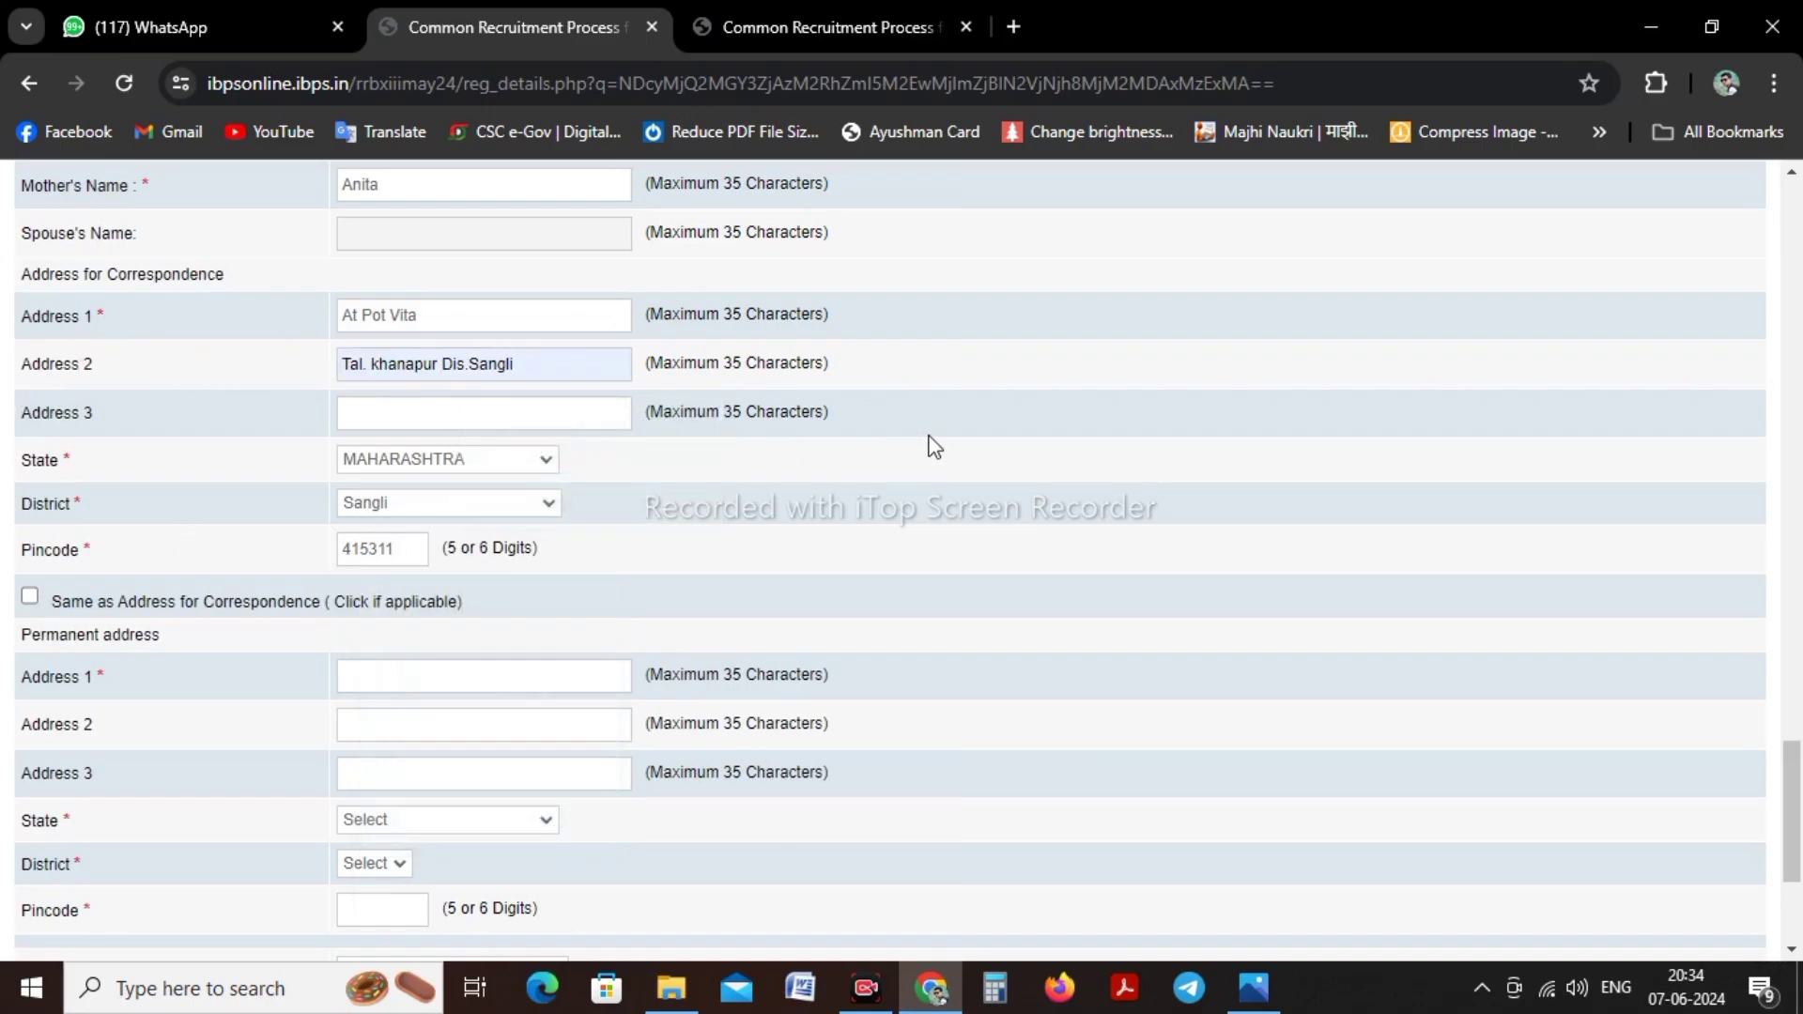
{"action": "left_click", "coordinate": [29, 597]}
Use Correspondence Address for GST invoicing, validate the details, and save to continue
{"action": "scroll", "coordinate": [210, 469], "scroll_direction": "down", "scroll_amount": 3}
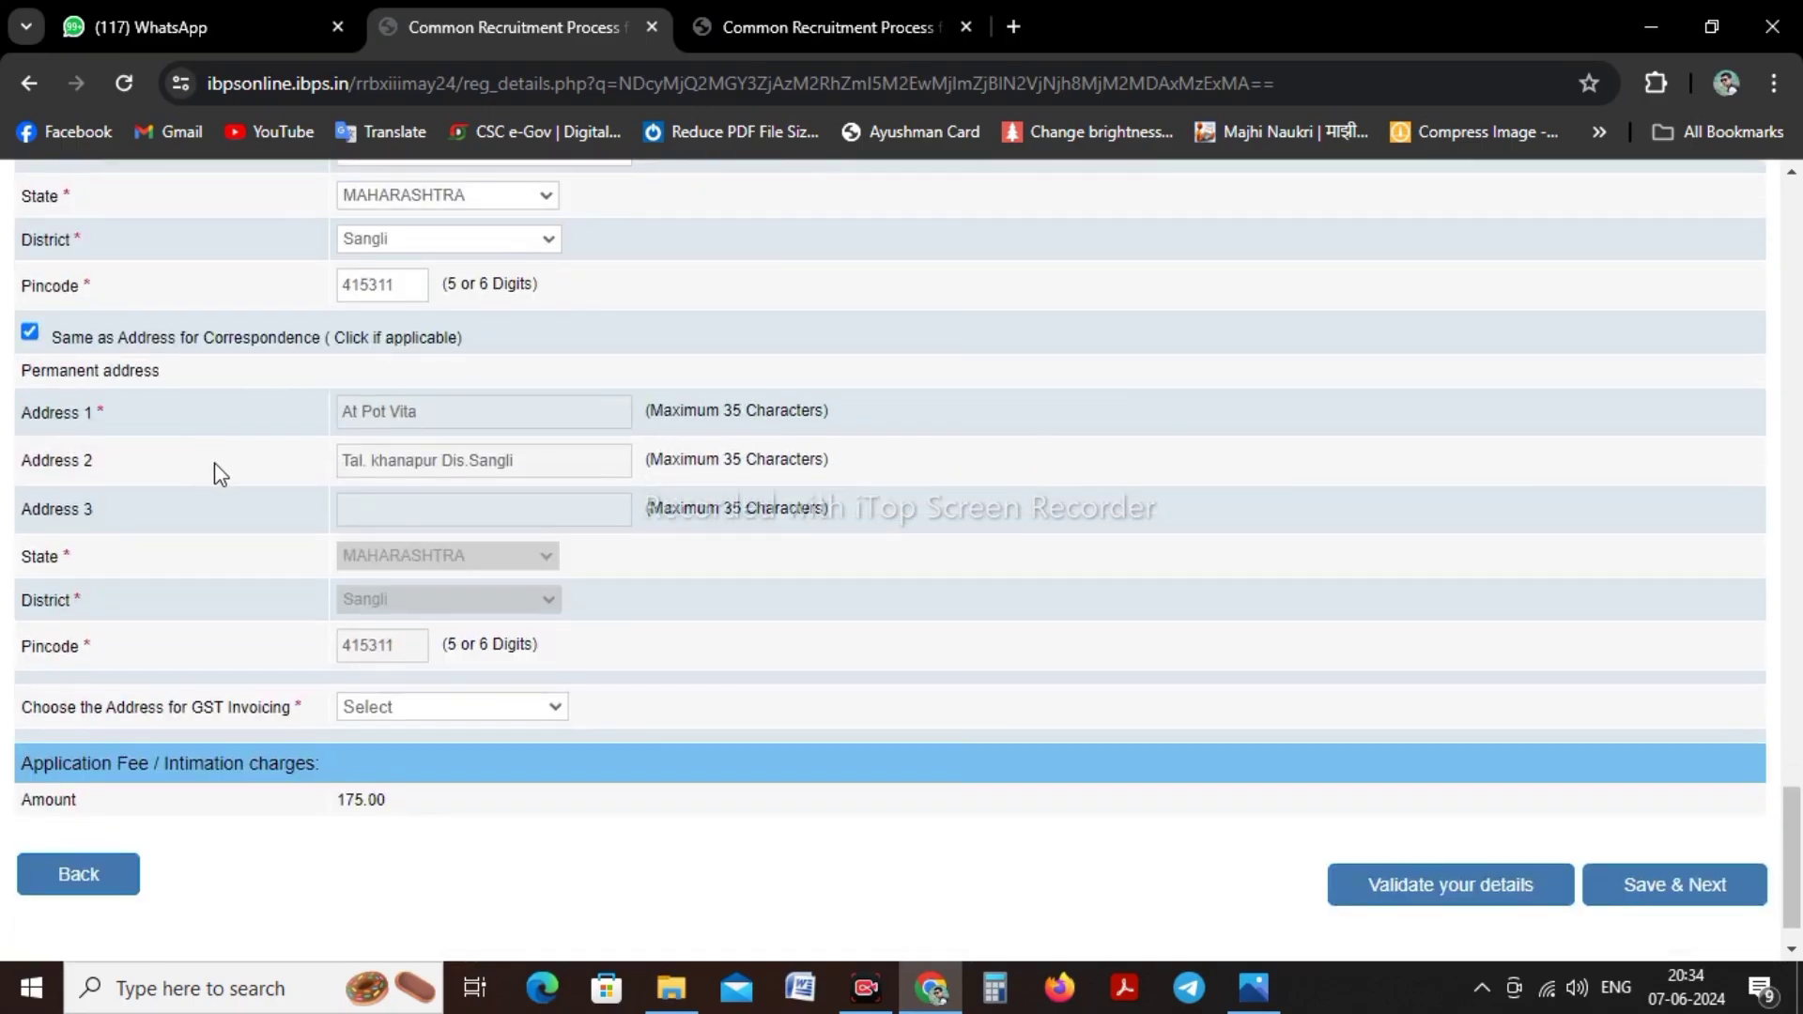
{"action": "left_click", "coordinate": [403, 719]}
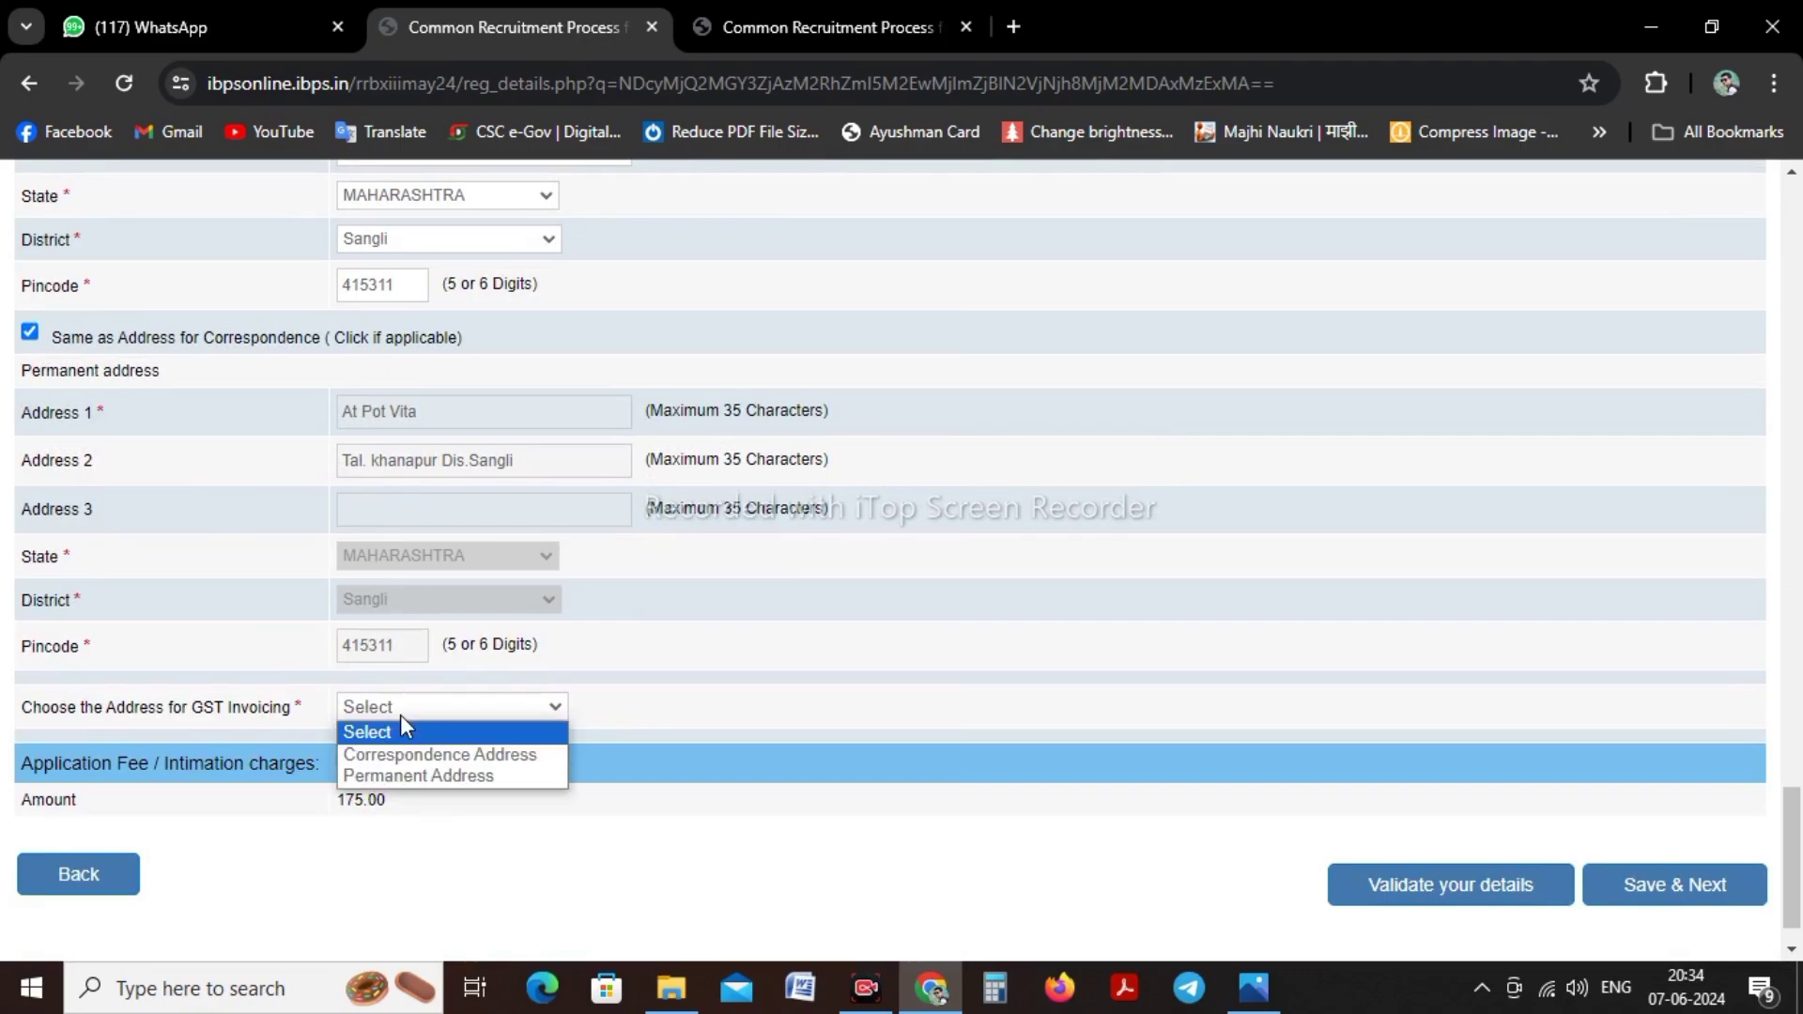
{"action": "left_click", "coordinate": [404, 757]}
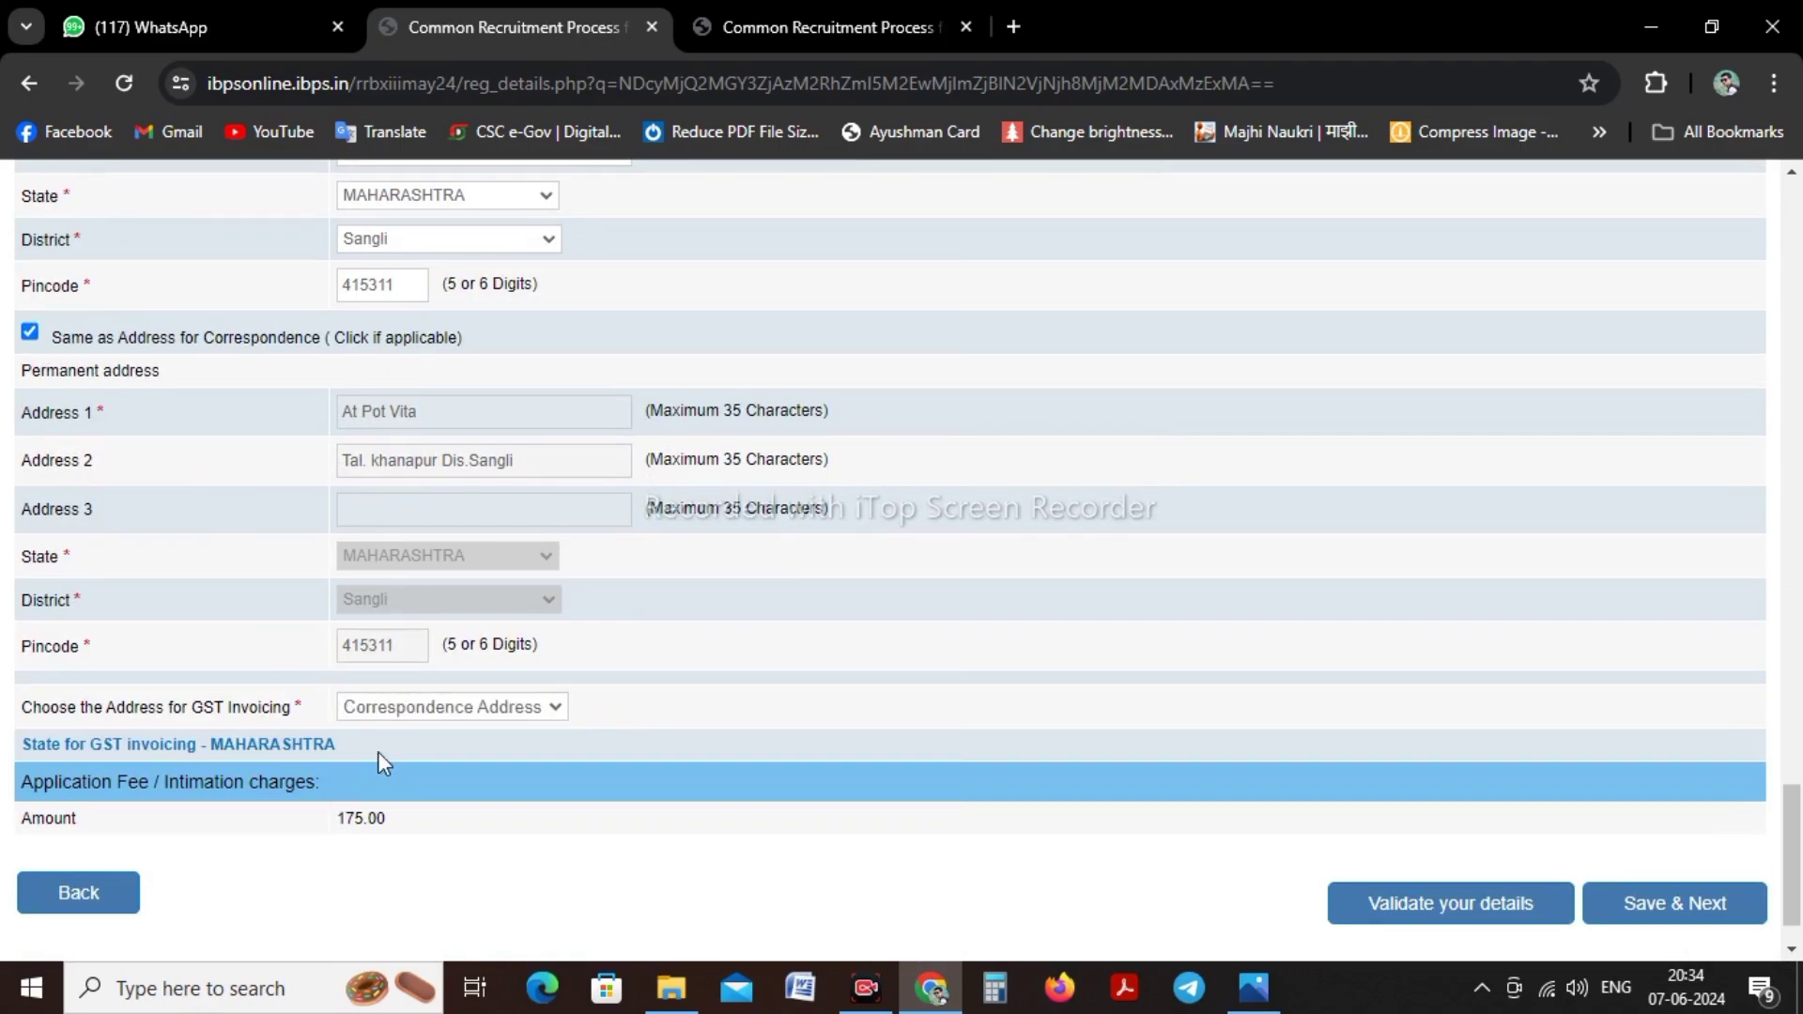
{"action": "left_click", "coordinate": [1437, 928]}
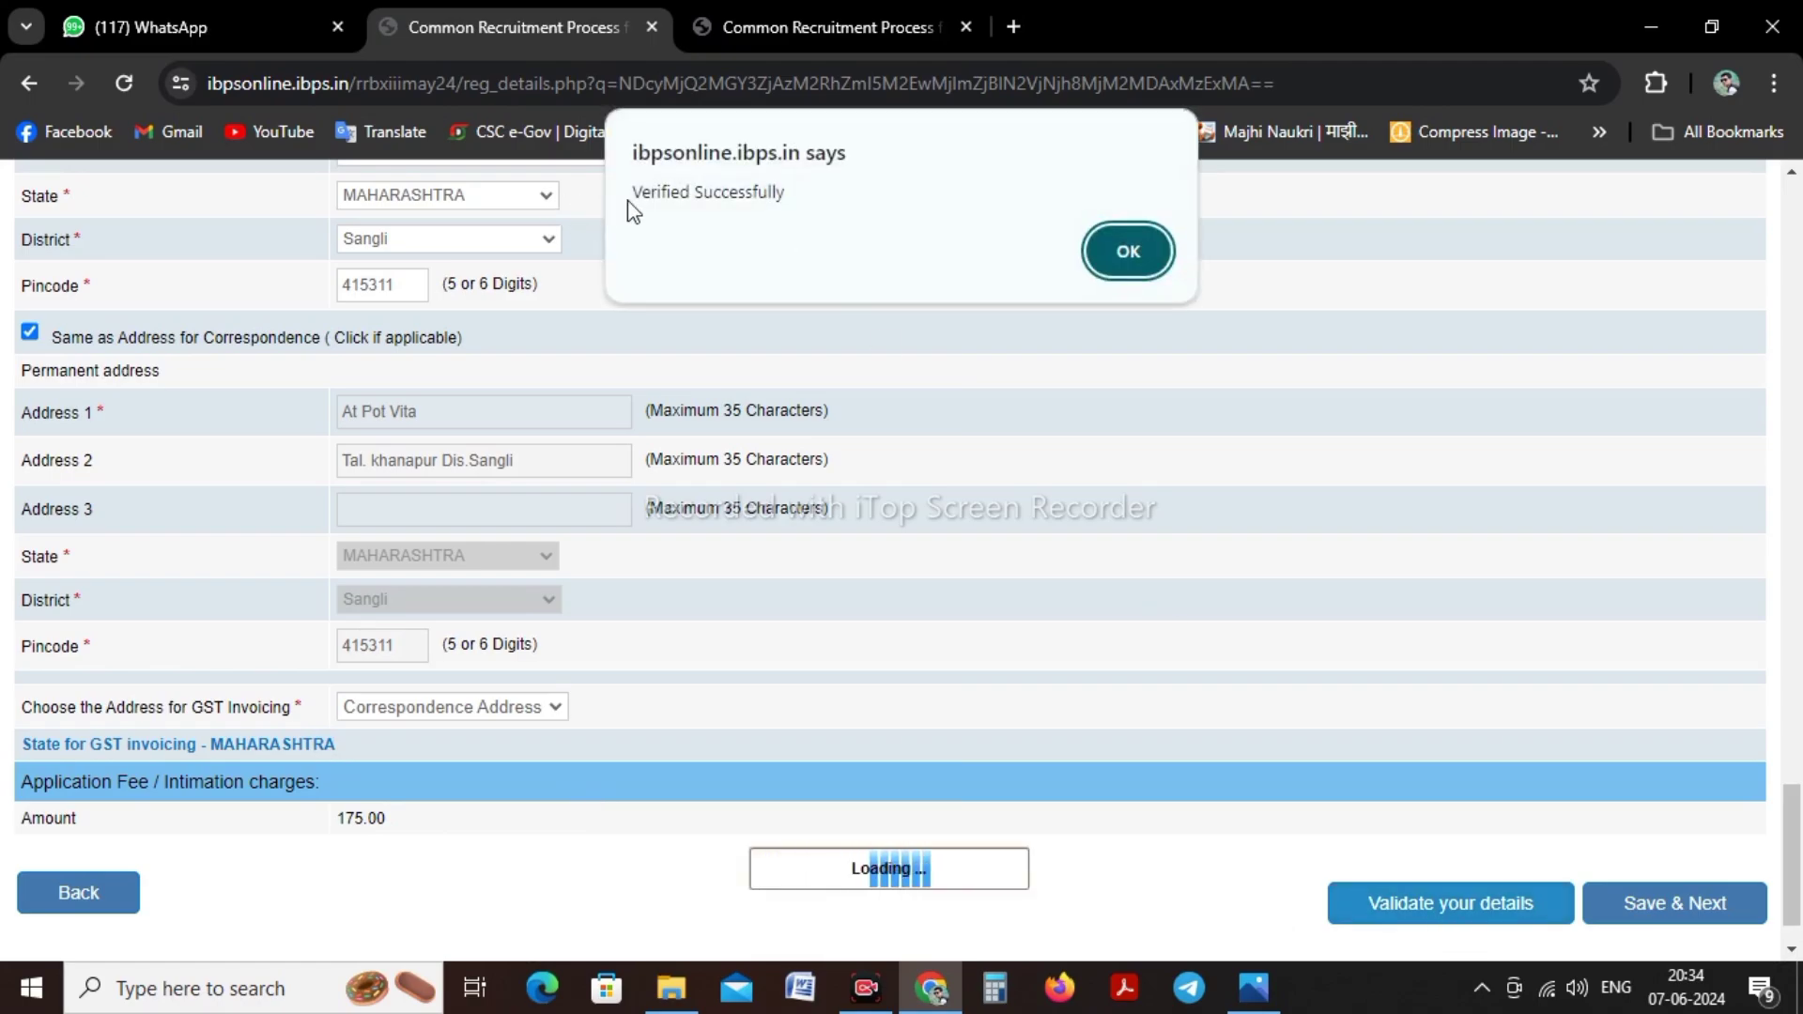
{"action": "left_click", "coordinate": [1128, 251]}
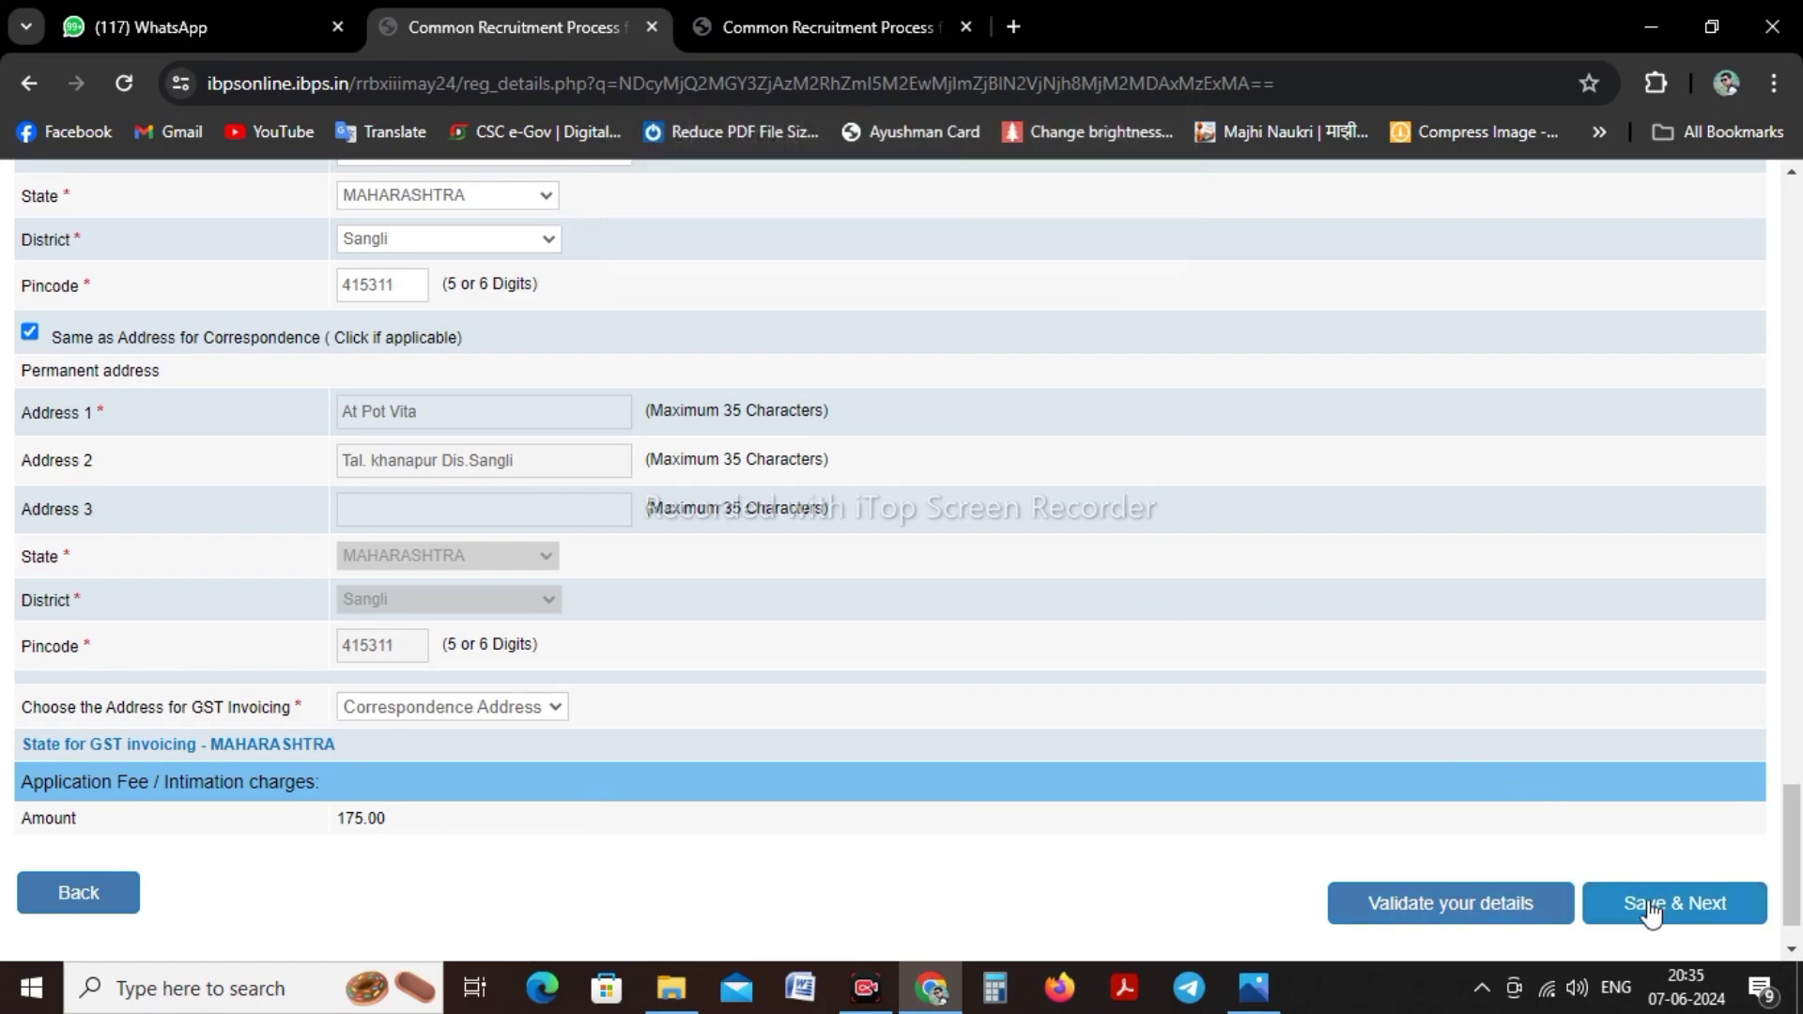
{"action": "left_click", "coordinate": [1644, 904]}
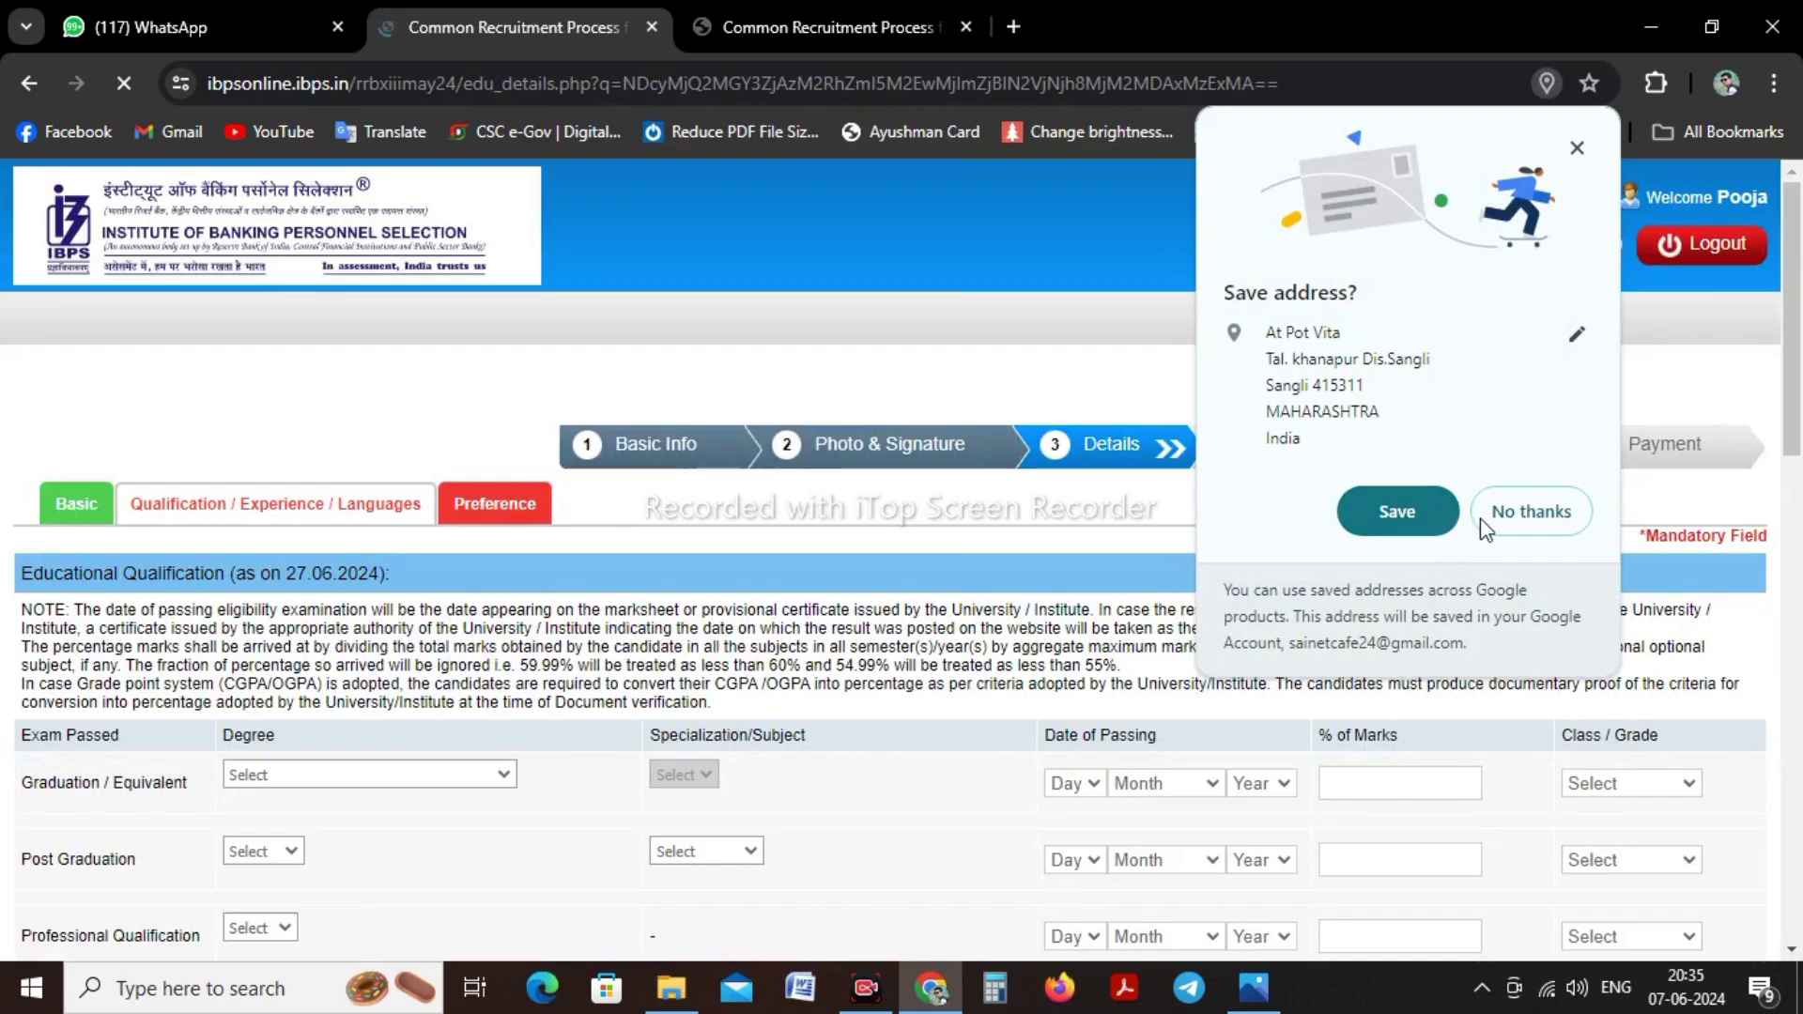
Decline the browser's address save, then set degree and specialization to B.Com
{"action": "left_click", "coordinate": [1482, 512]}
{"action": "scroll", "coordinate": [590, 531], "scroll_direction": "down", "scroll_amount": 3}
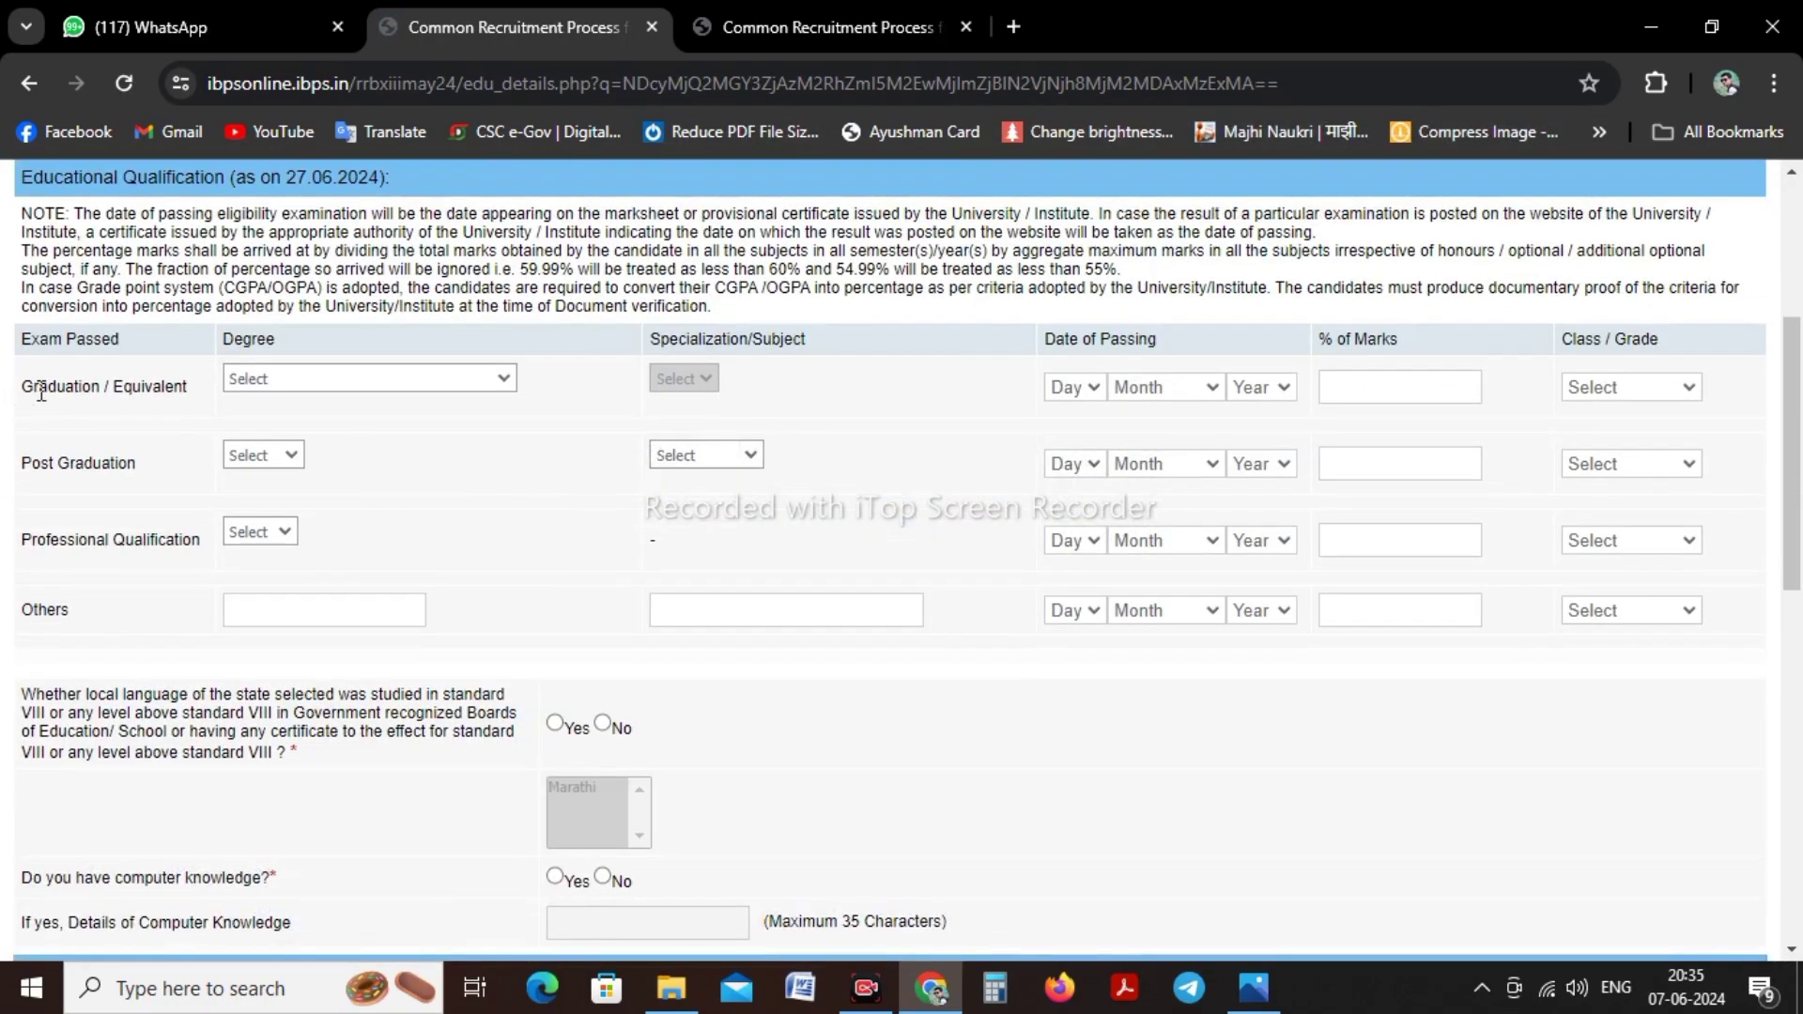
{"action": "left_click", "coordinate": [347, 386]}
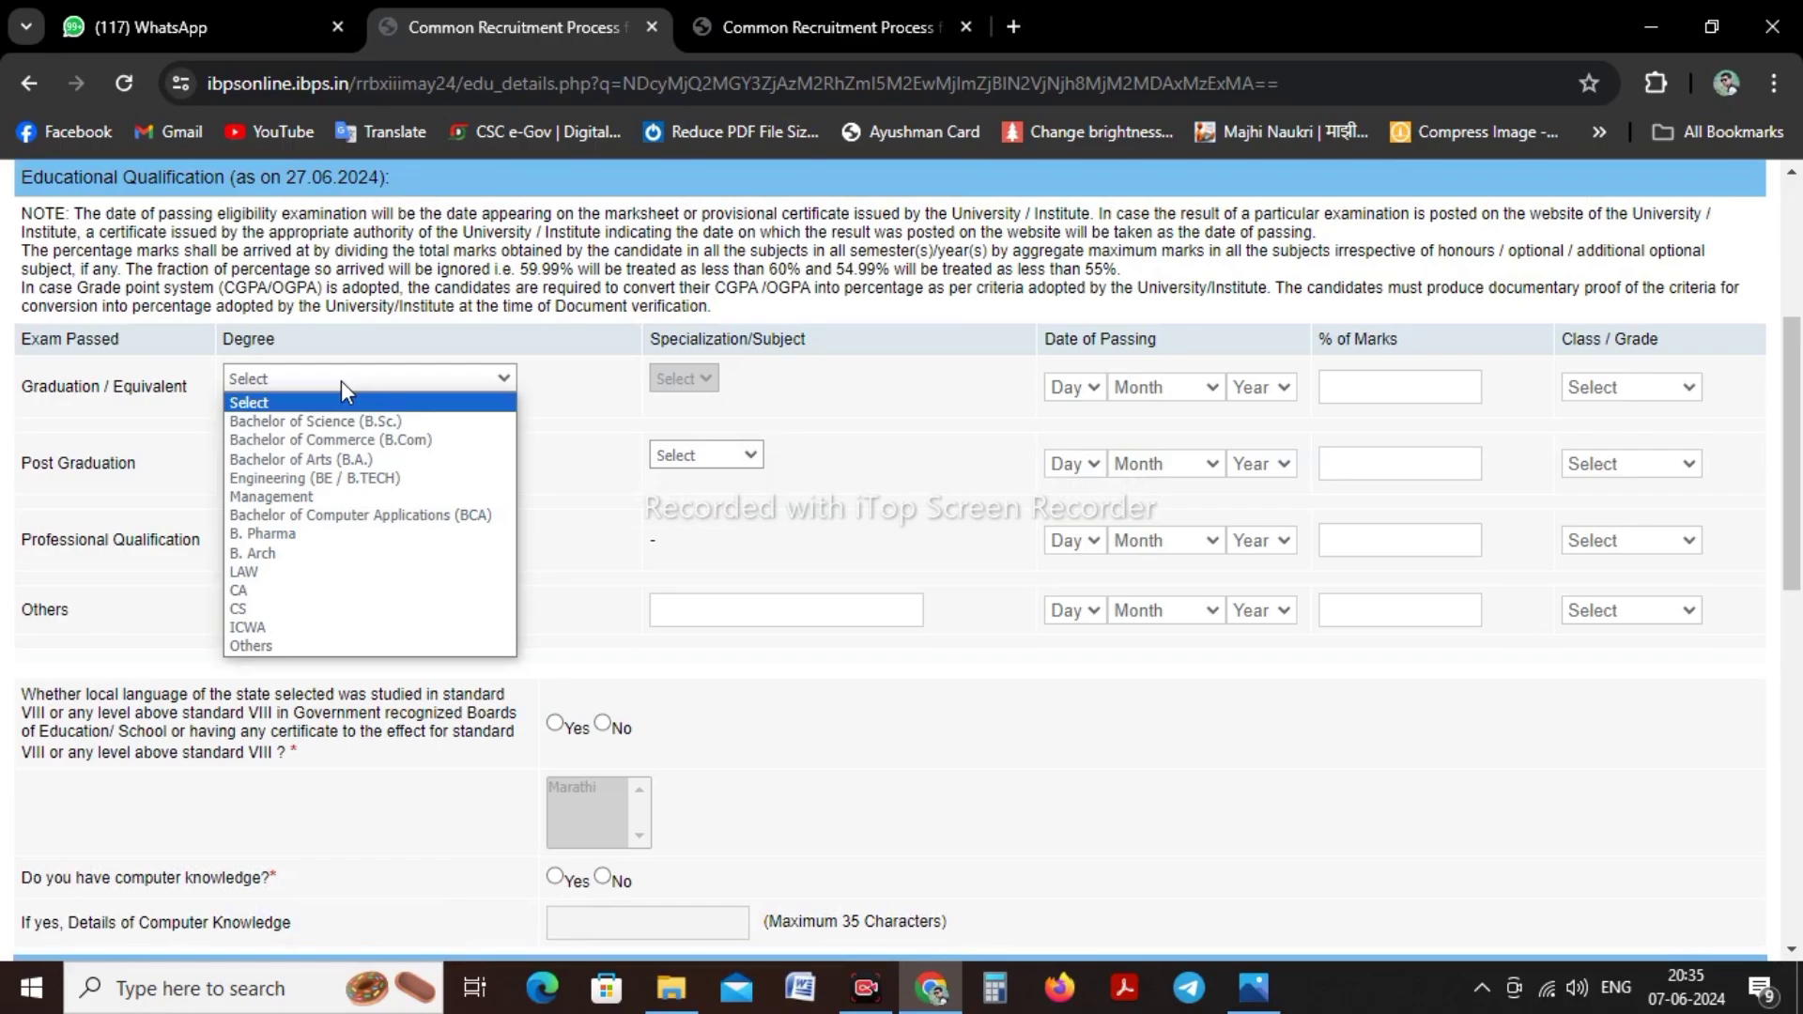
{"action": "left_click", "coordinate": [361, 442]}
{"action": "left_click", "coordinate": [696, 377]}
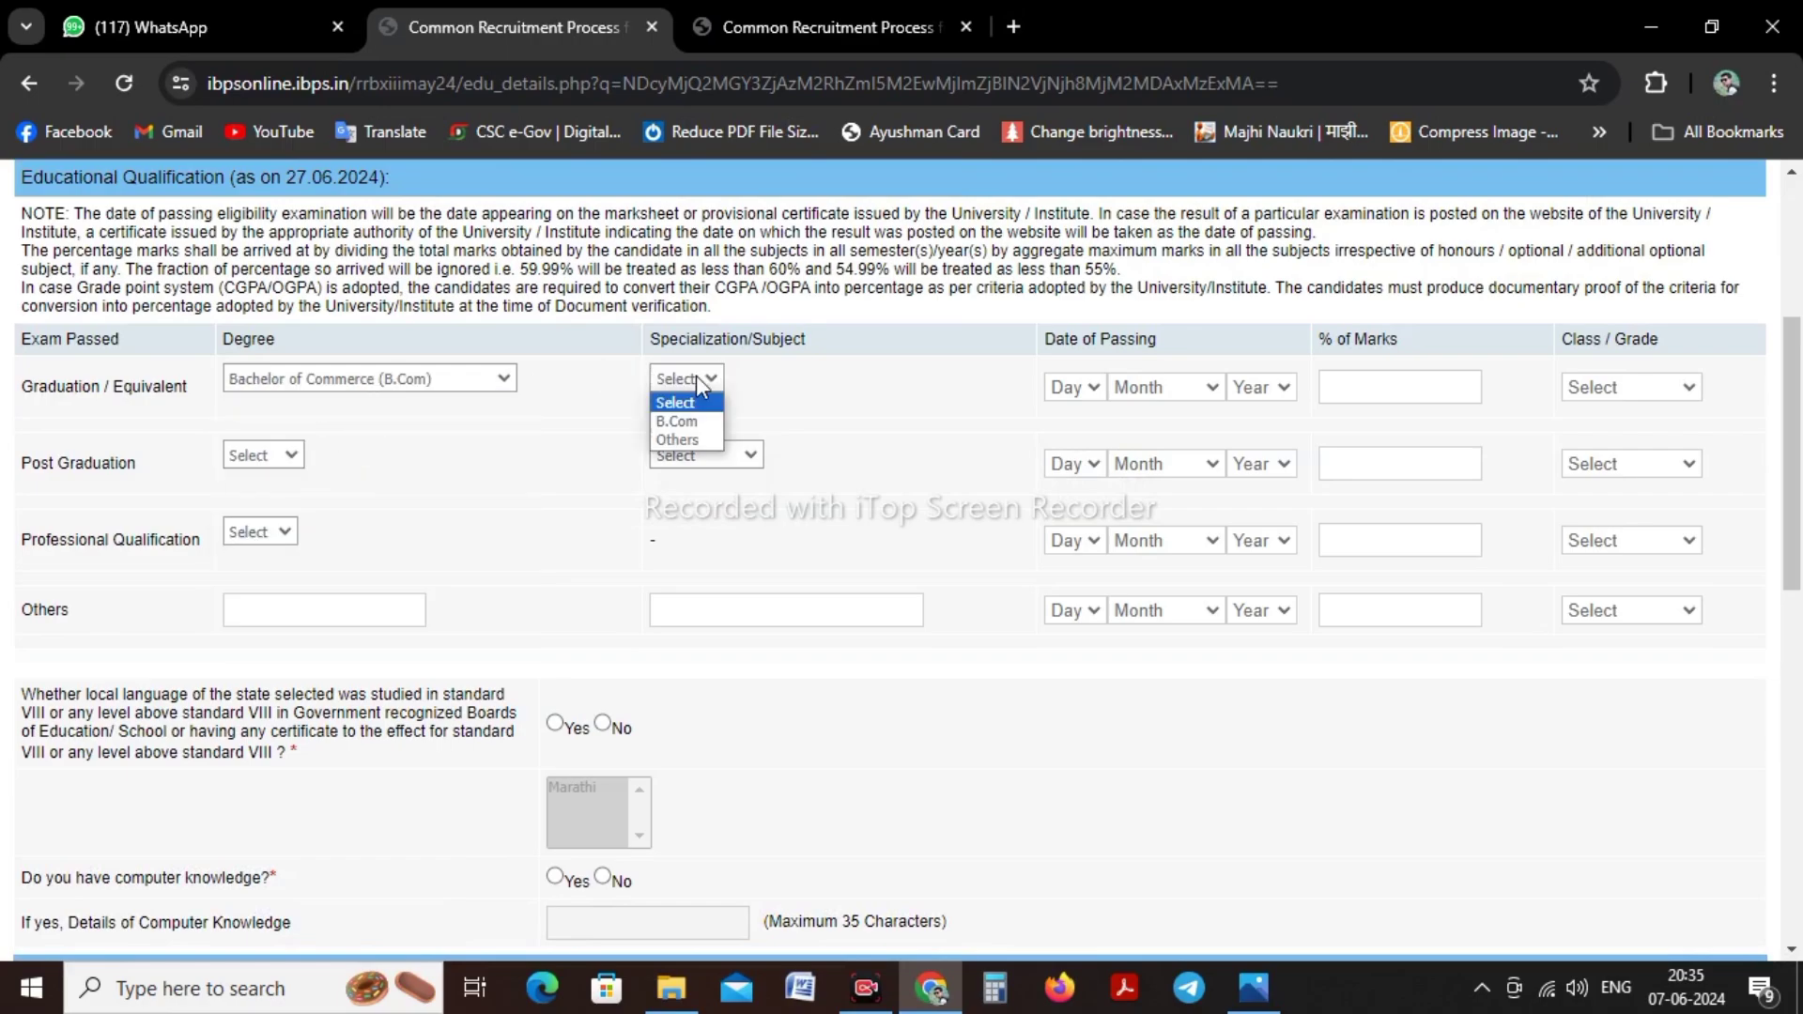
{"action": "left_click", "coordinate": [678, 421]}
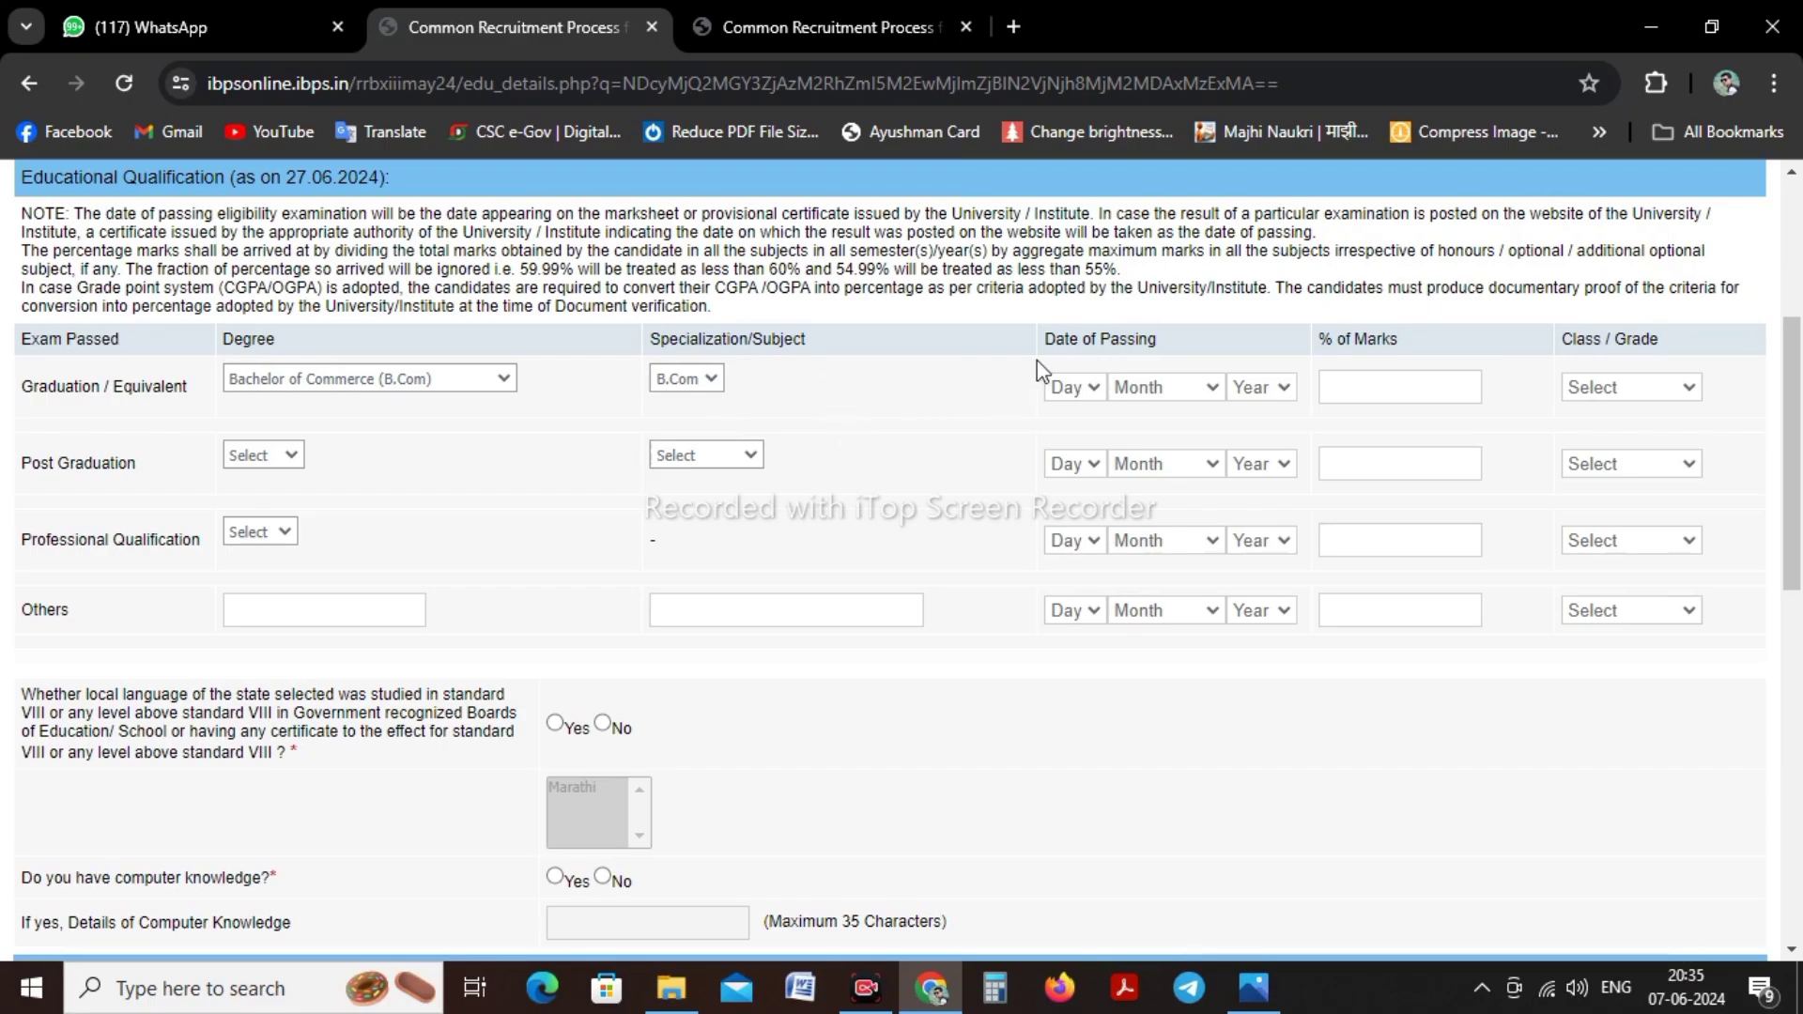
Set the graduation passing date to 31 May 2021
{"action": "left_click", "coordinate": [1079, 388]}
{"action": "scroll", "coordinate": [1081, 580], "scroll_direction": "down", "scroll_amount": 4}
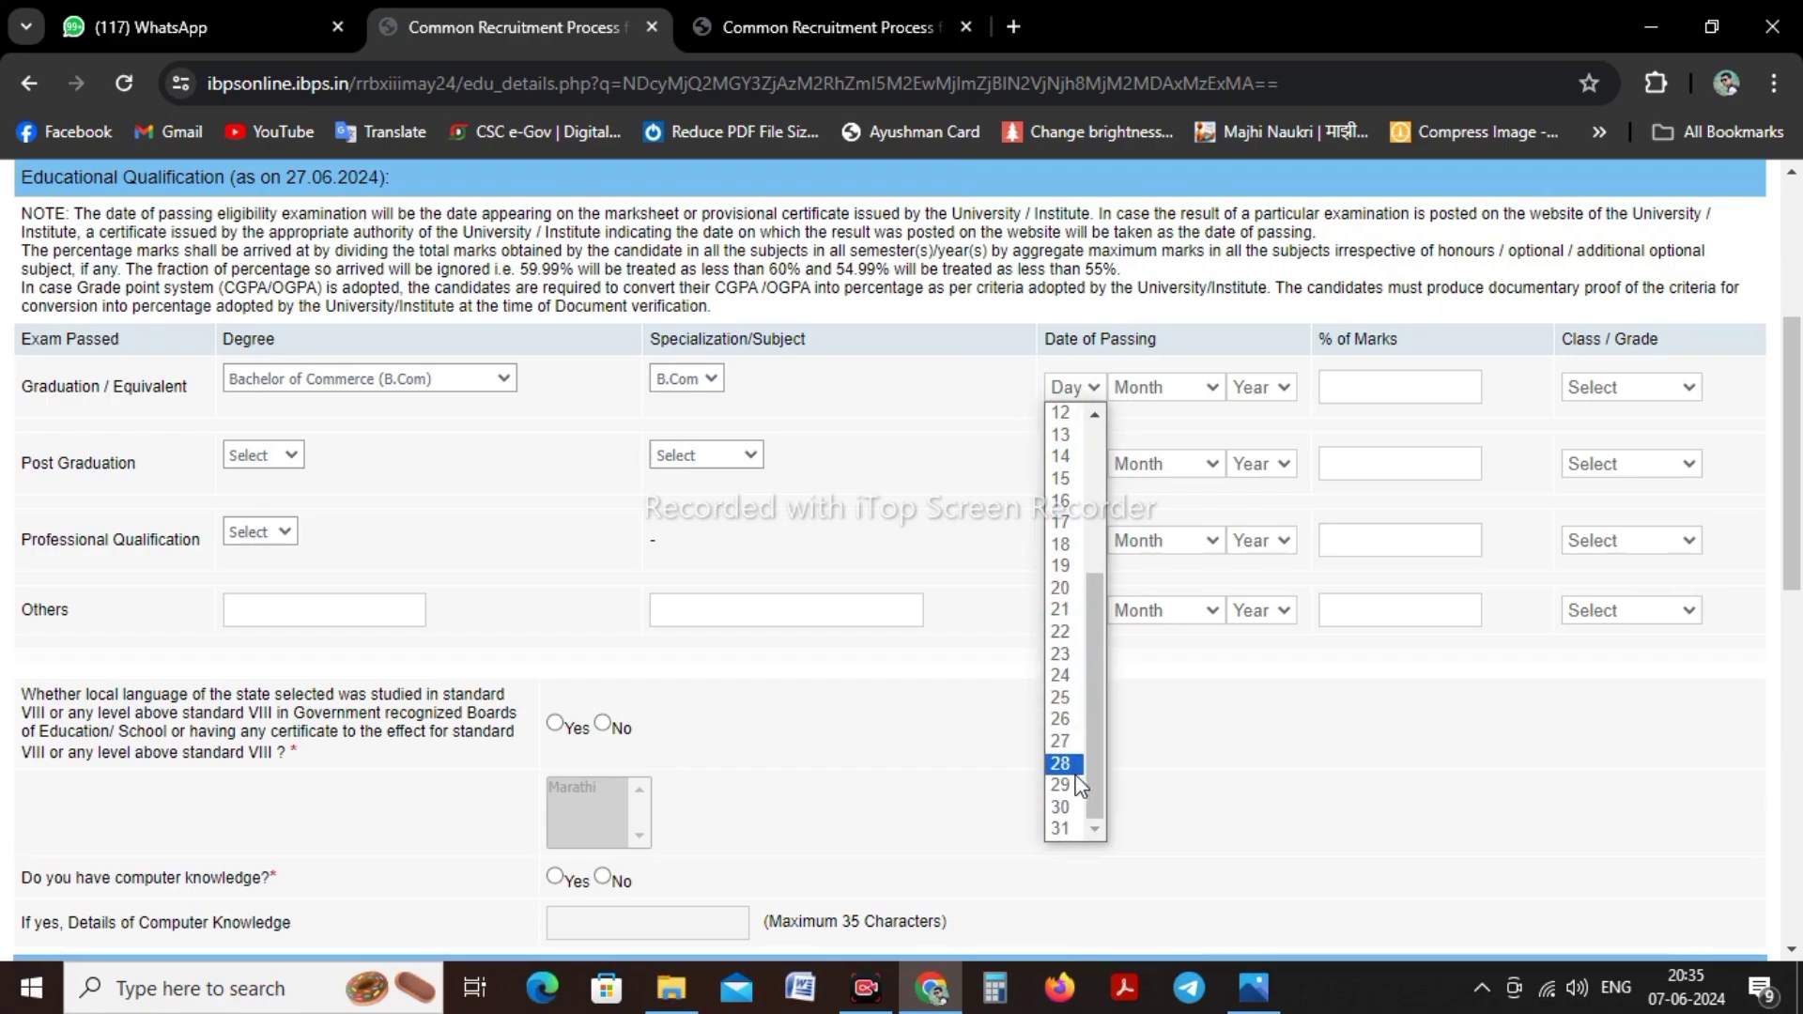
{"action": "left_click", "coordinate": [1067, 832]}
{"action": "left_click", "coordinate": [1150, 388]}
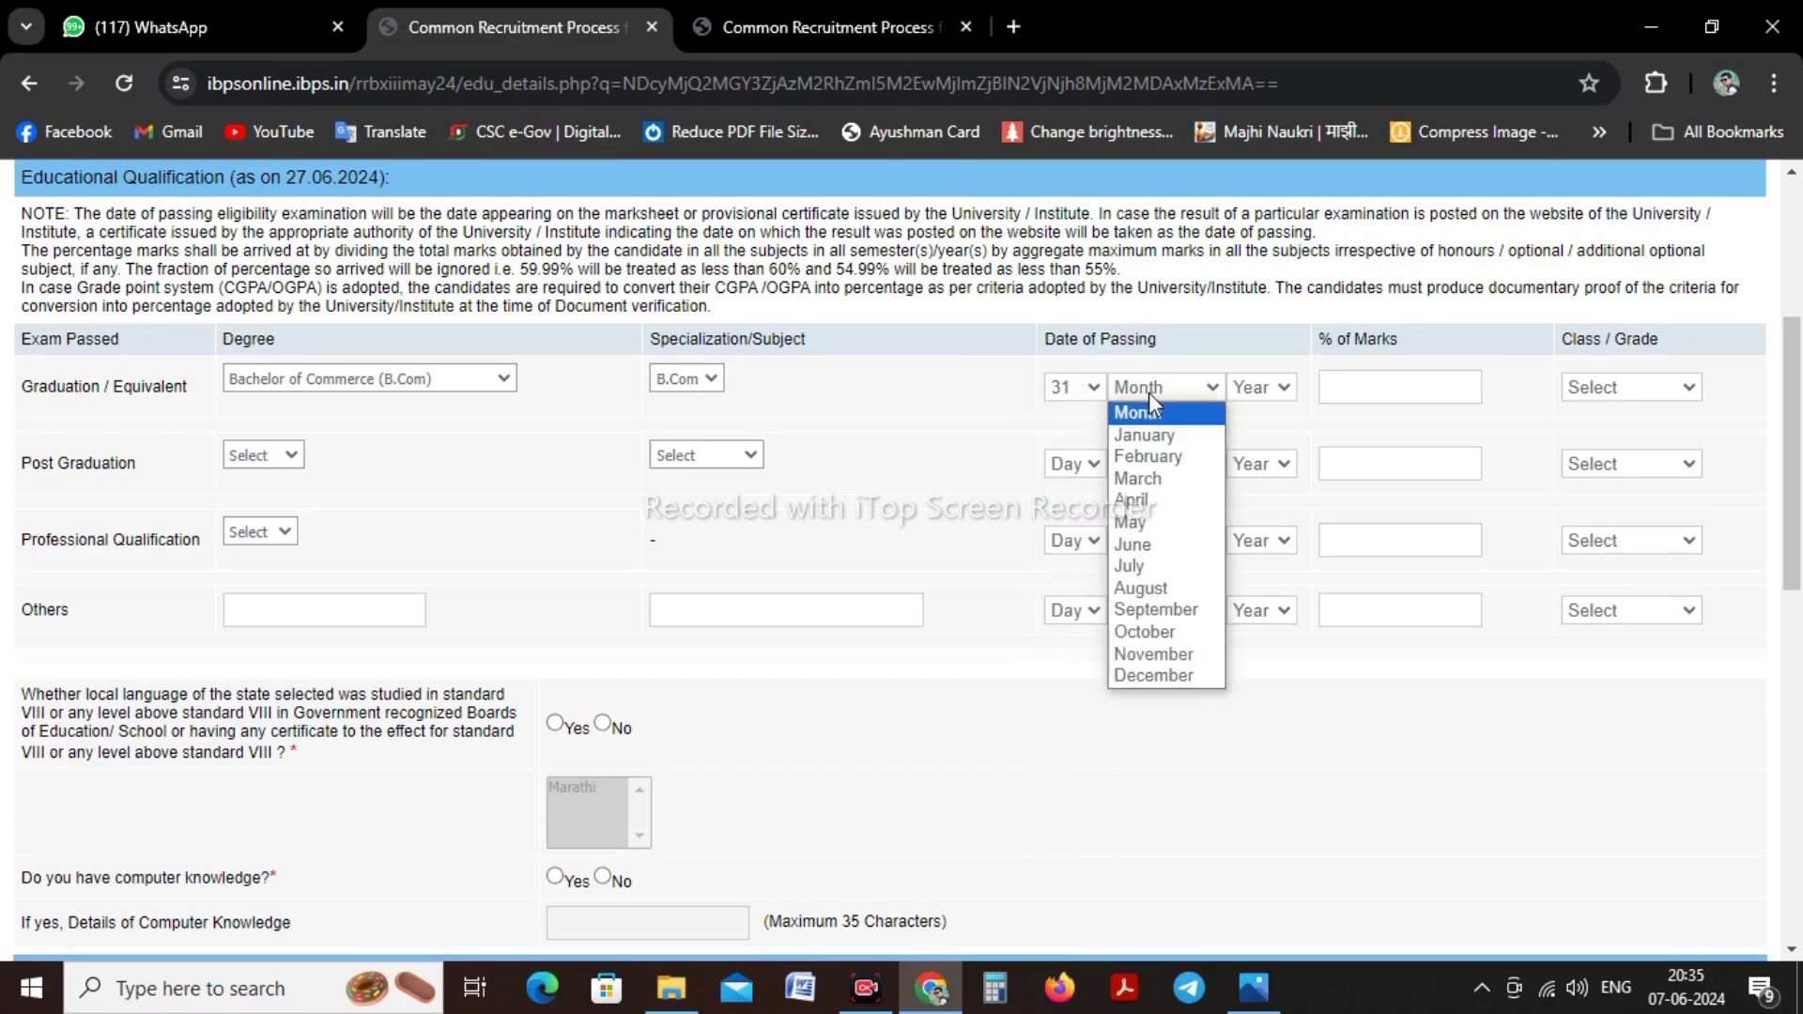
{"action": "left_click", "coordinate": [1164, 522]}
{"action": "left_click", "coordinate": [1253, 385]}
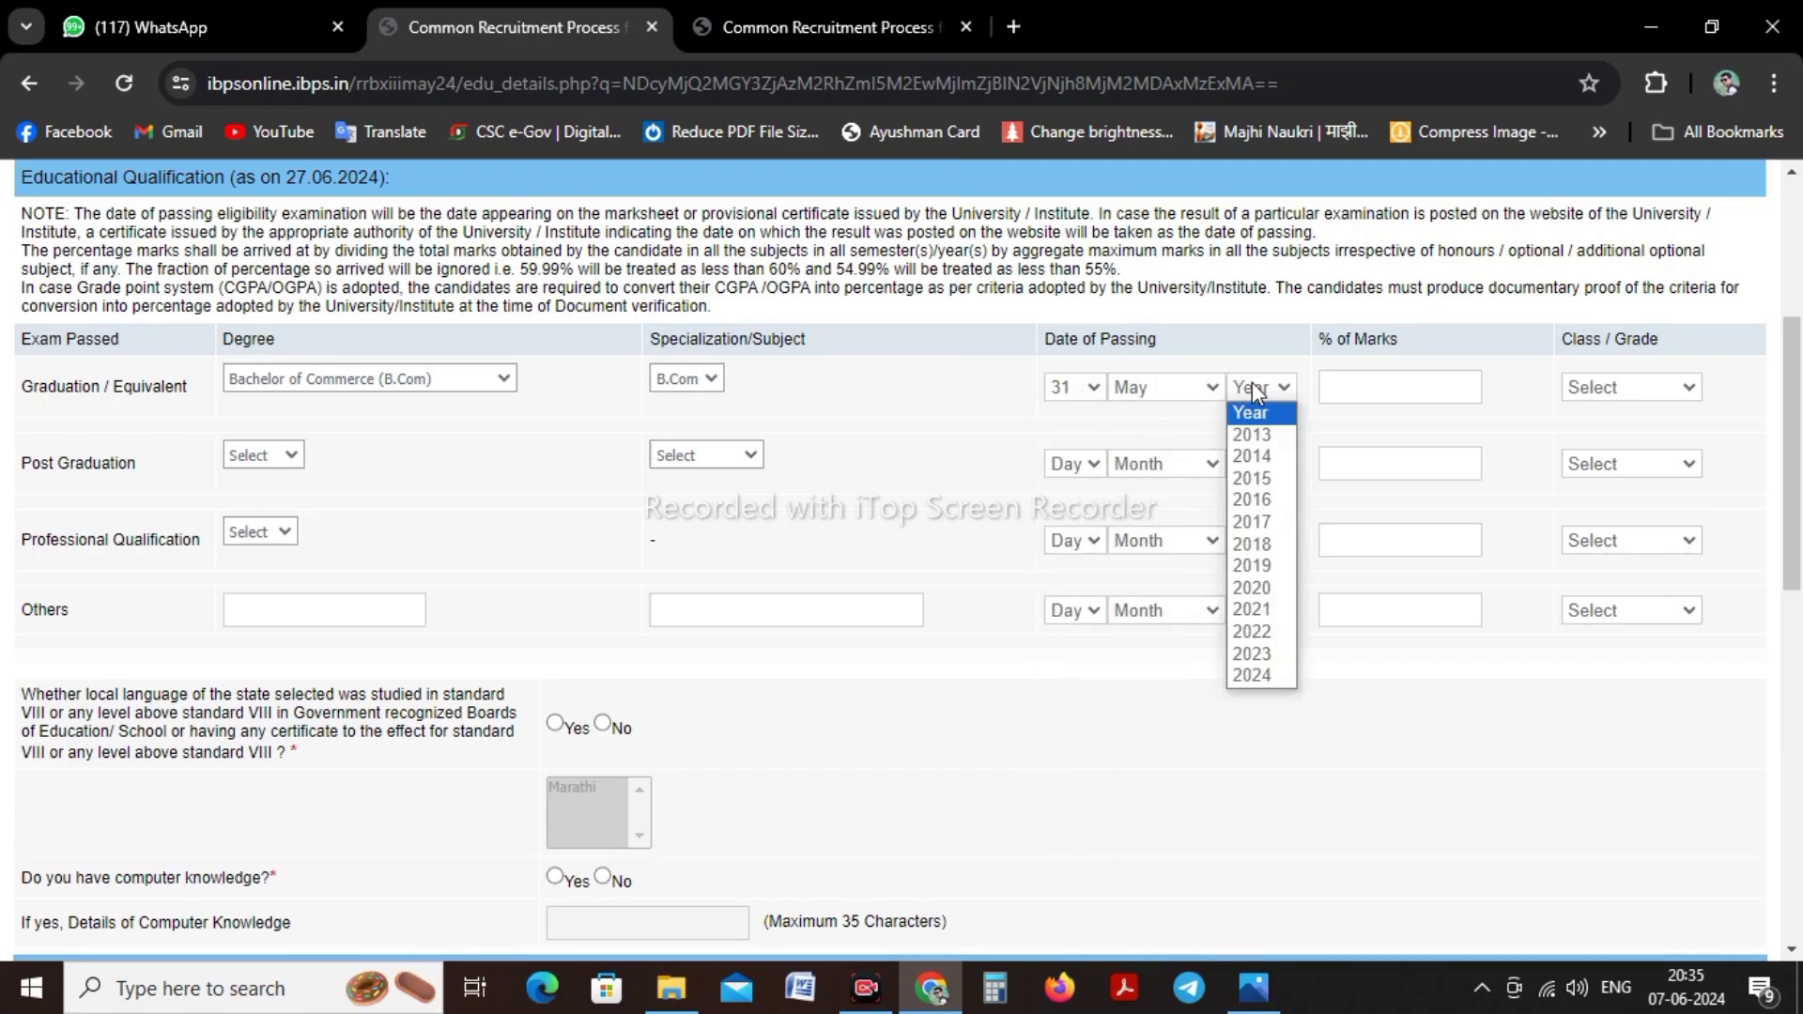
{"action": "left_click", "coordinate": [1255, 608]}
Enter 92.40 as the percentage of marks and choose First Class
{"action": "left_click", "coordinate": [1408, 397]}
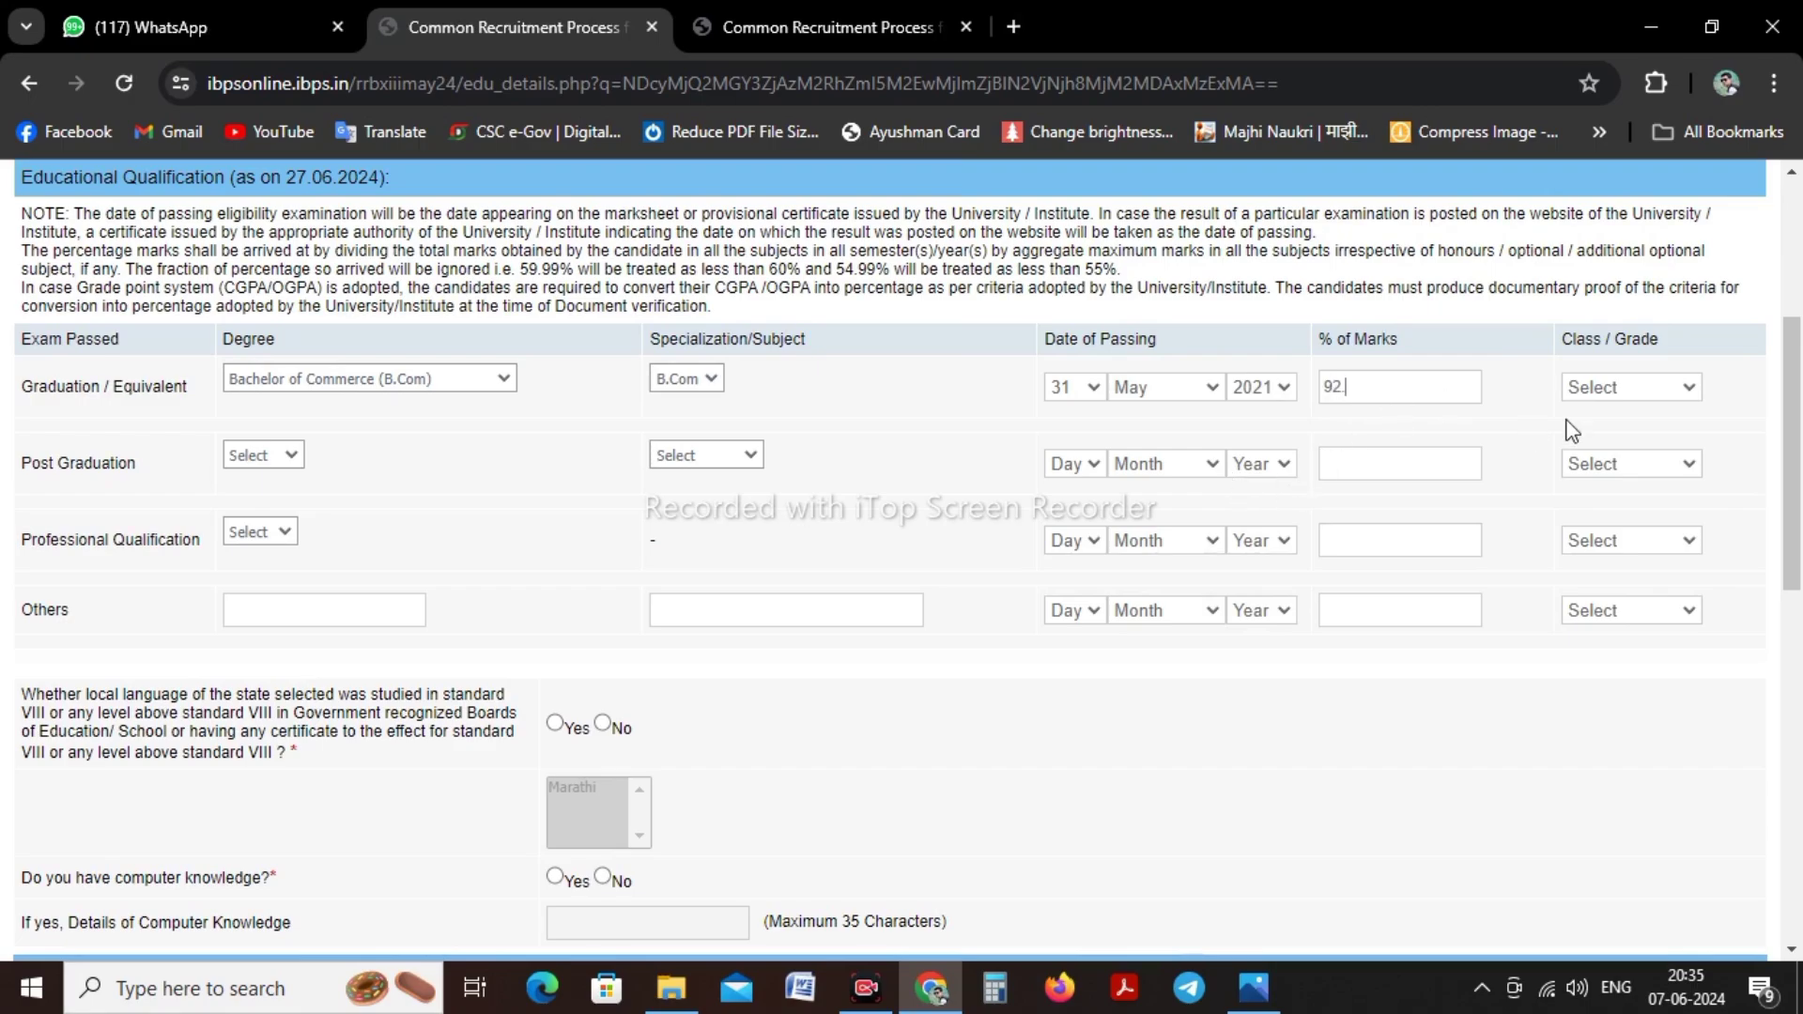
{"action": "left_click", "coordinate": [1596, 395]}
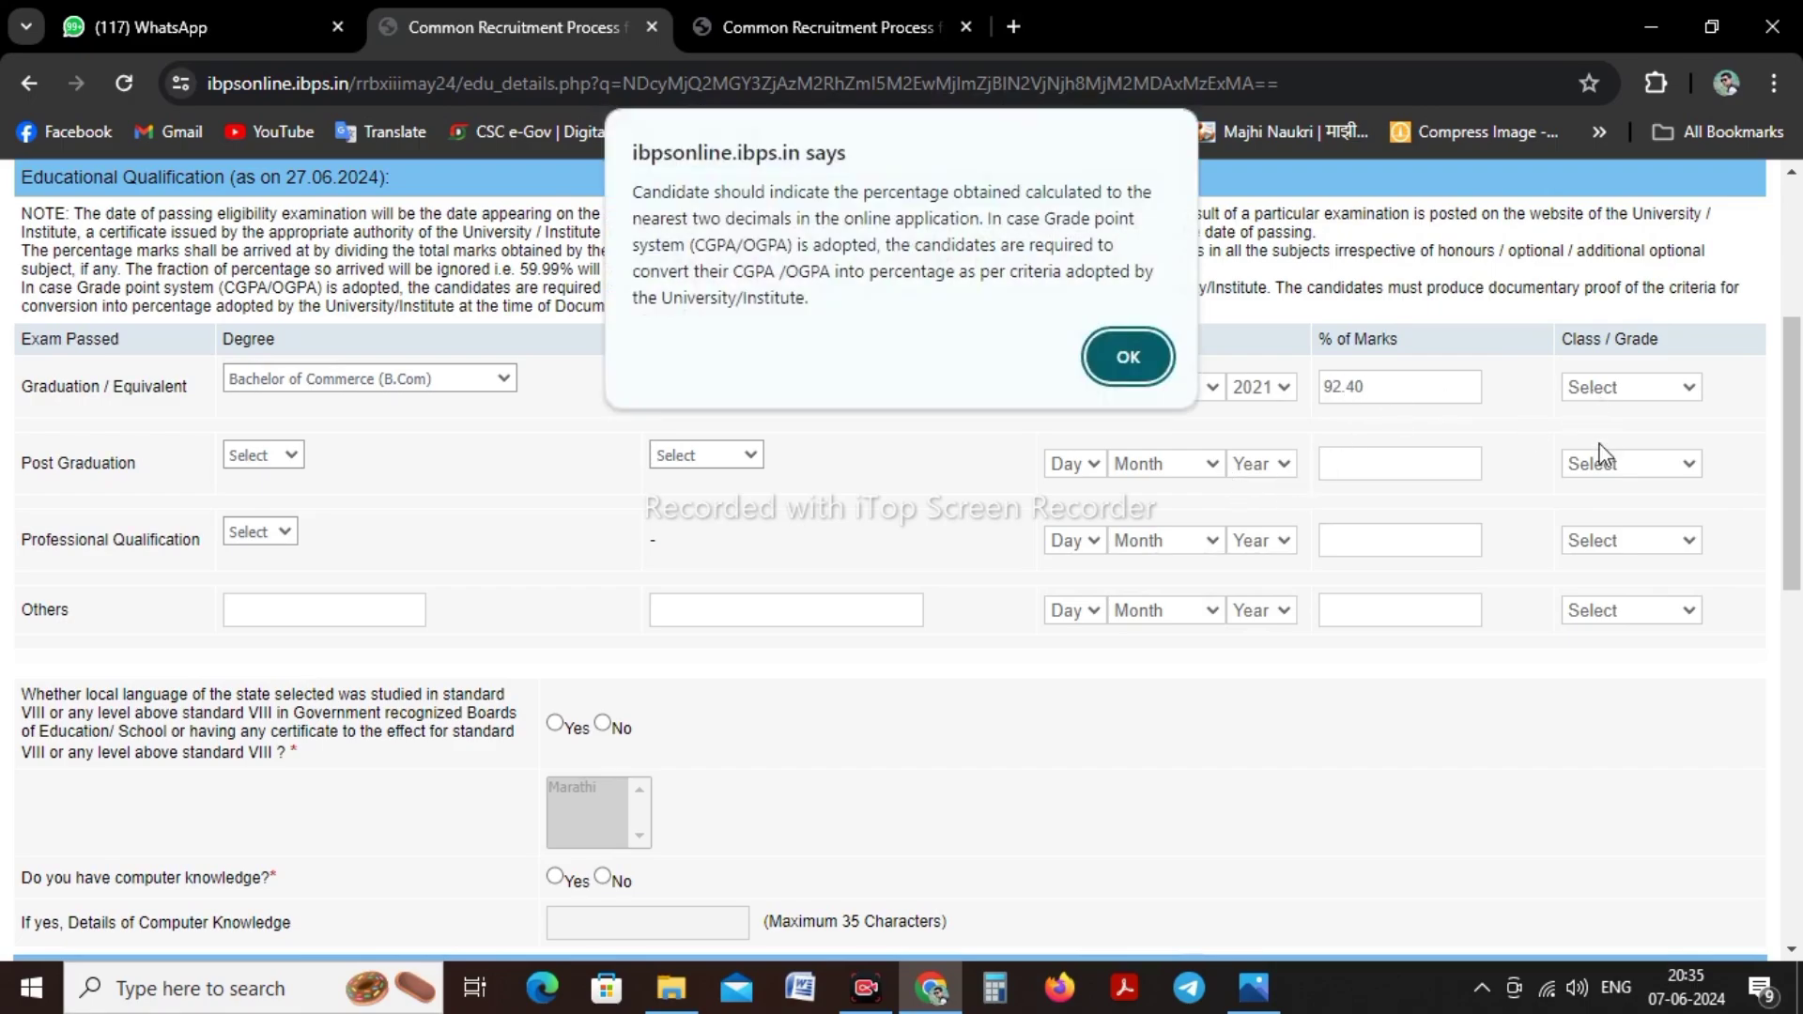
{"action": "left_click", "coordinate": [1124, 355]}
{"action": "left_click", "coordinate": [1601, 387]}
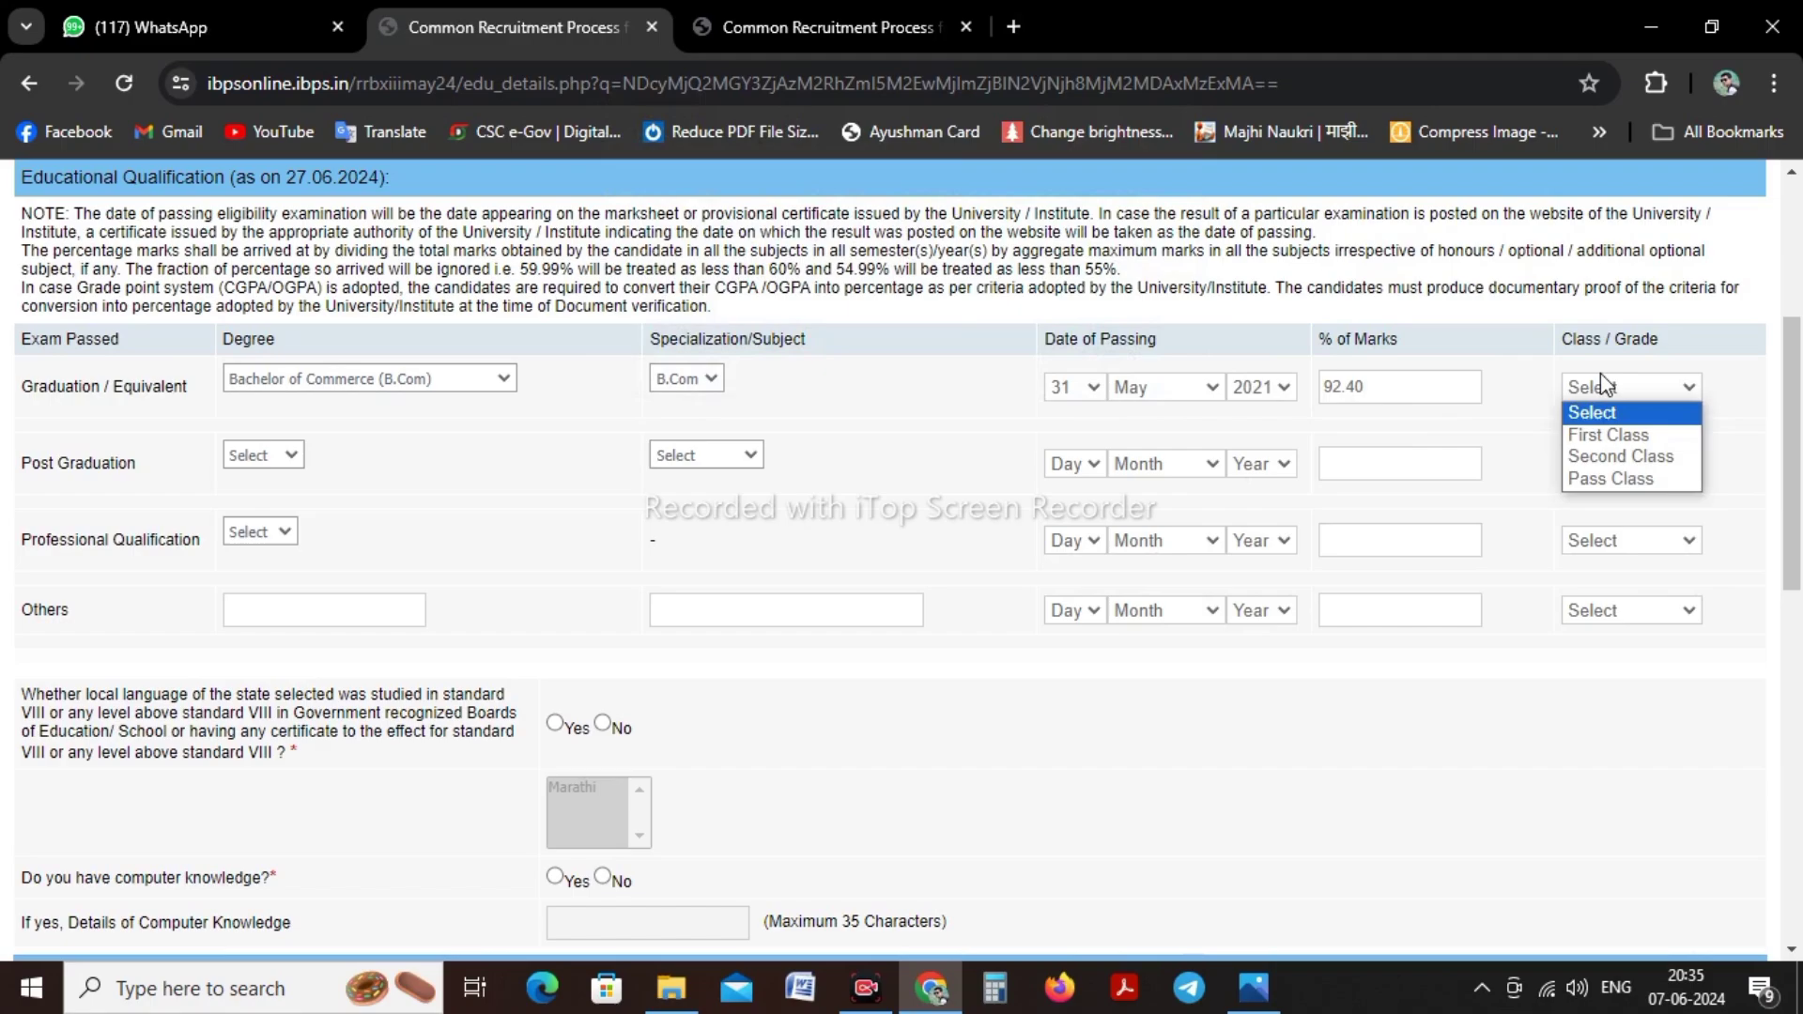
{"action": "left_click", "coordinate": [1600, 435]}
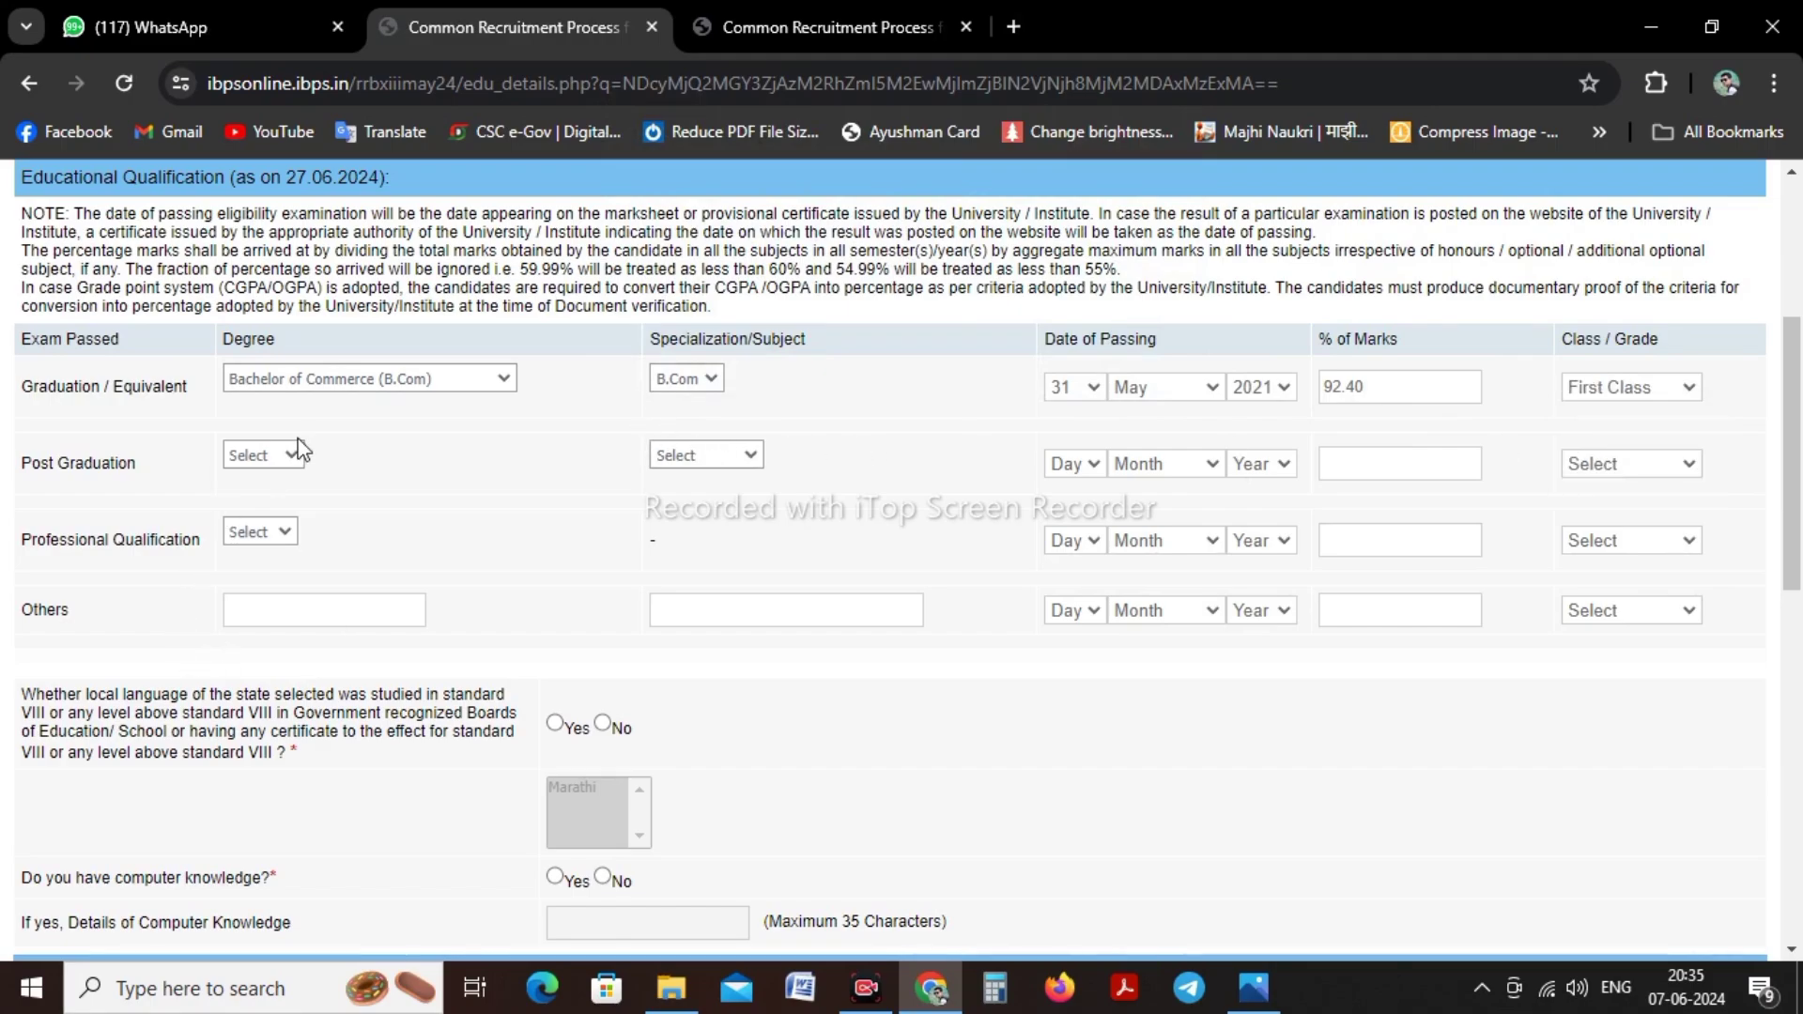
Answer Yes to studying Marathi as local language and to computer knowledge, entering MSCIT
{"action": "scroll", "coordinate": [237, 561], "scroll_direction": "down", "scroll_amount": 3}
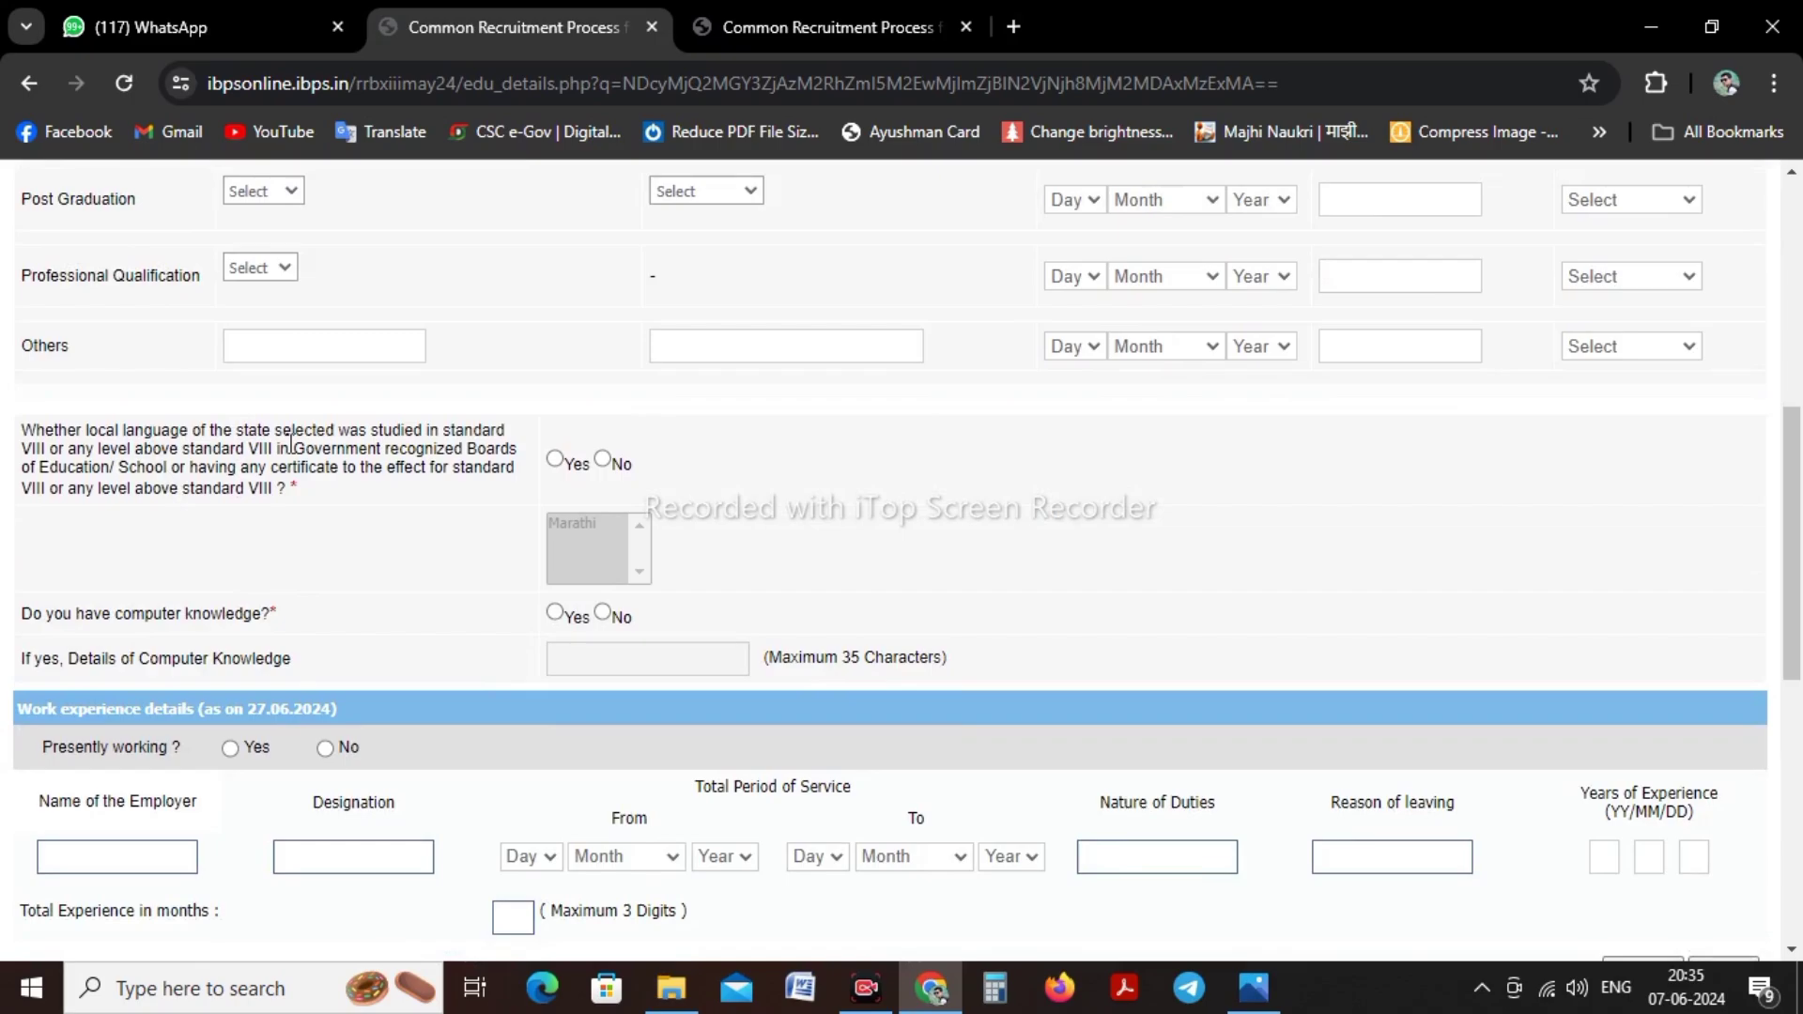
{"action": "left_click", "coordinate": [554, 461]}
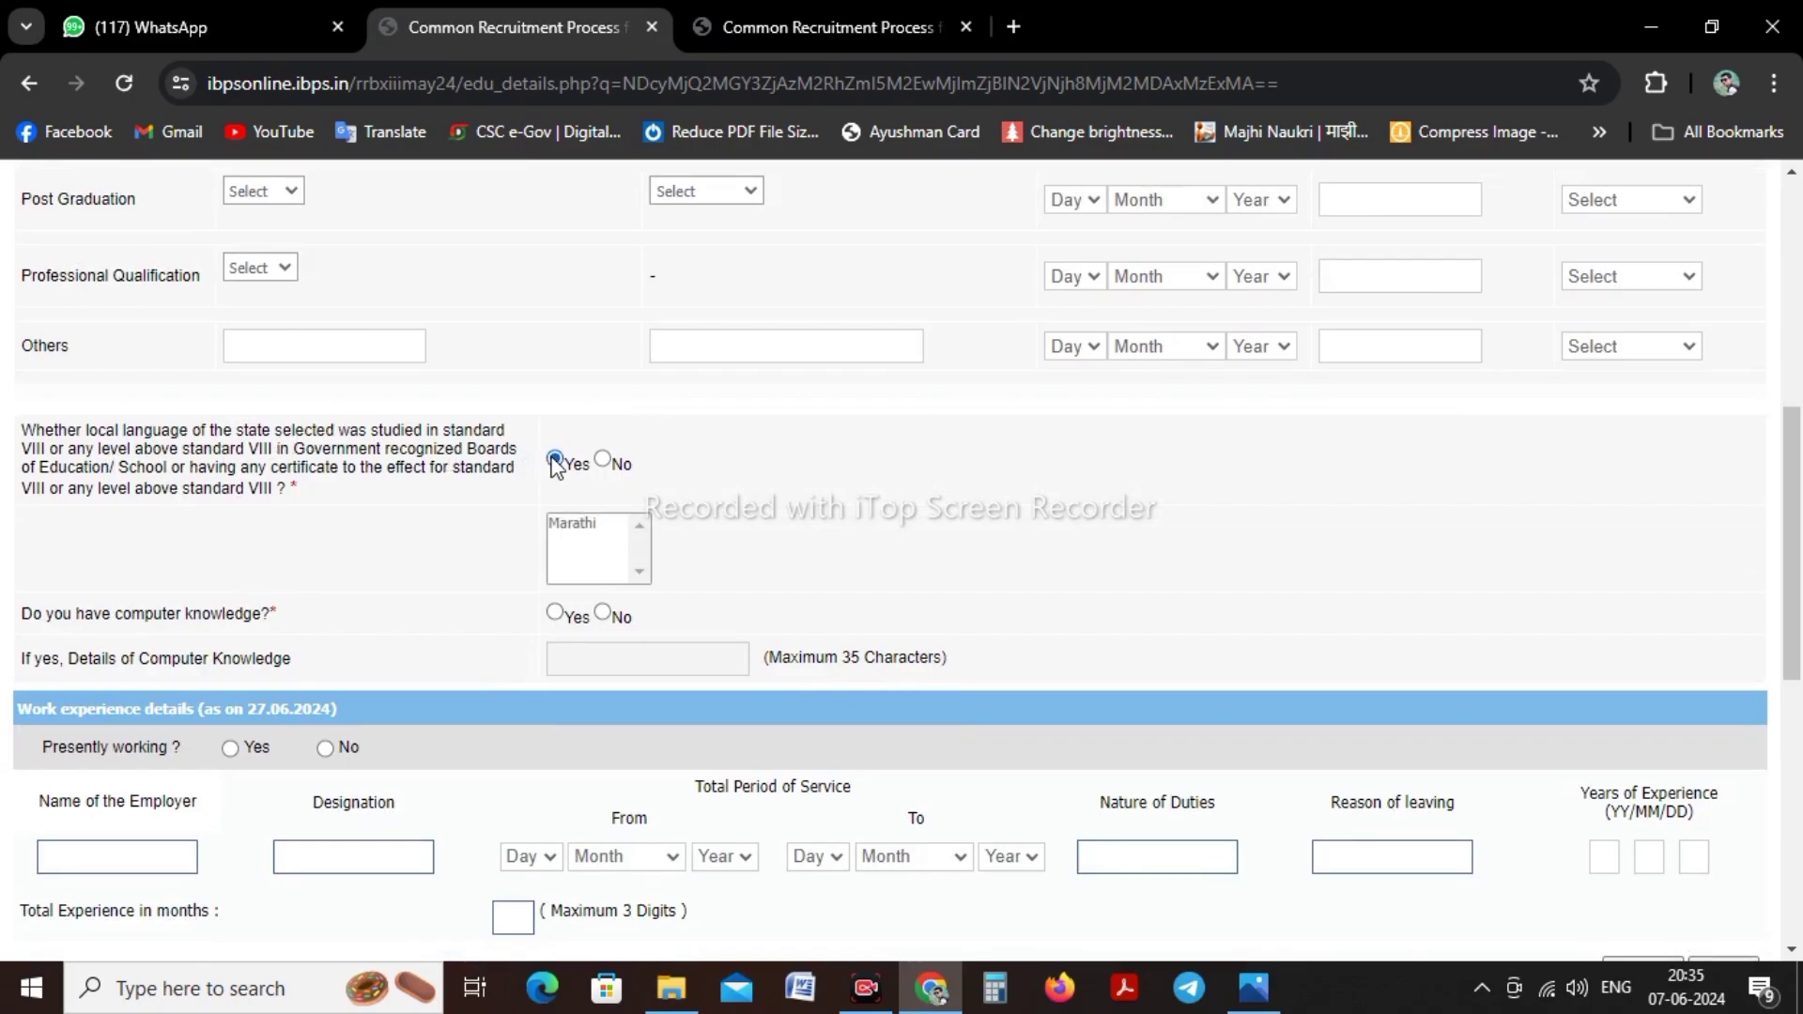
{"action": "left_click", "coordinate": [566, 526]}
{"action": "left_click", "coordinate": [434, 522]}
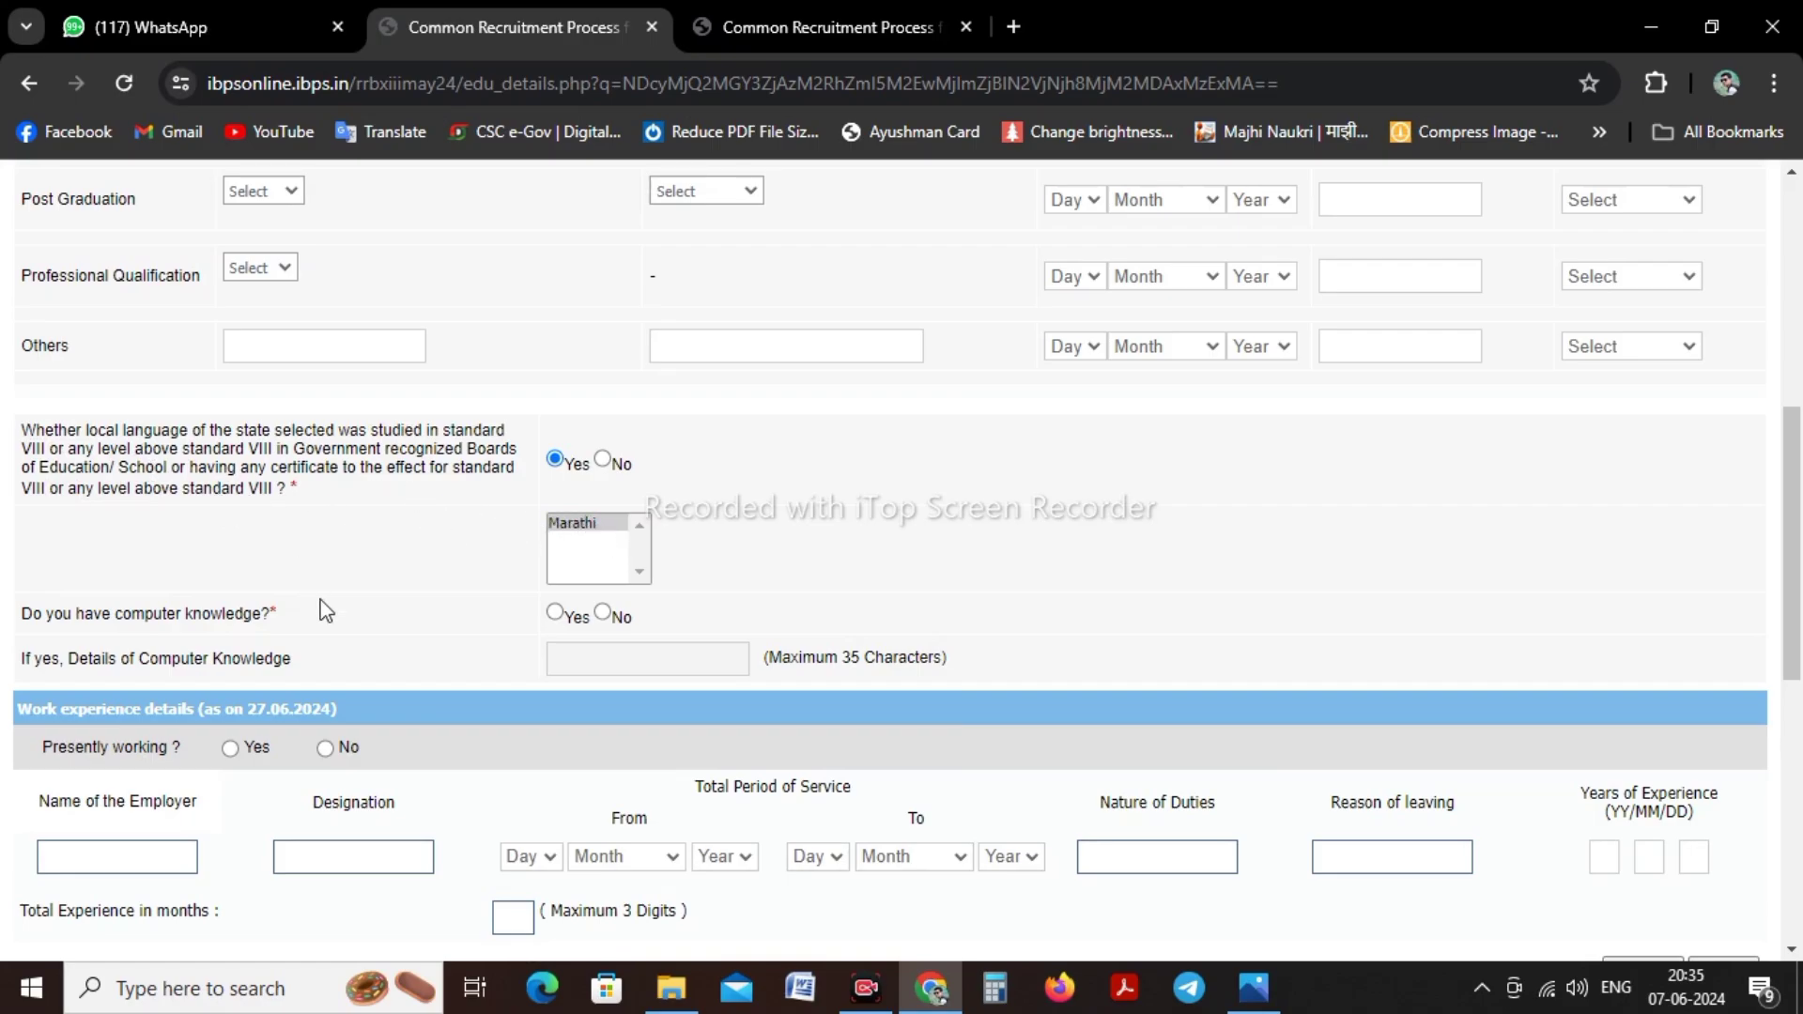
{"action": "left_click", "coordinate": [554, 615]}
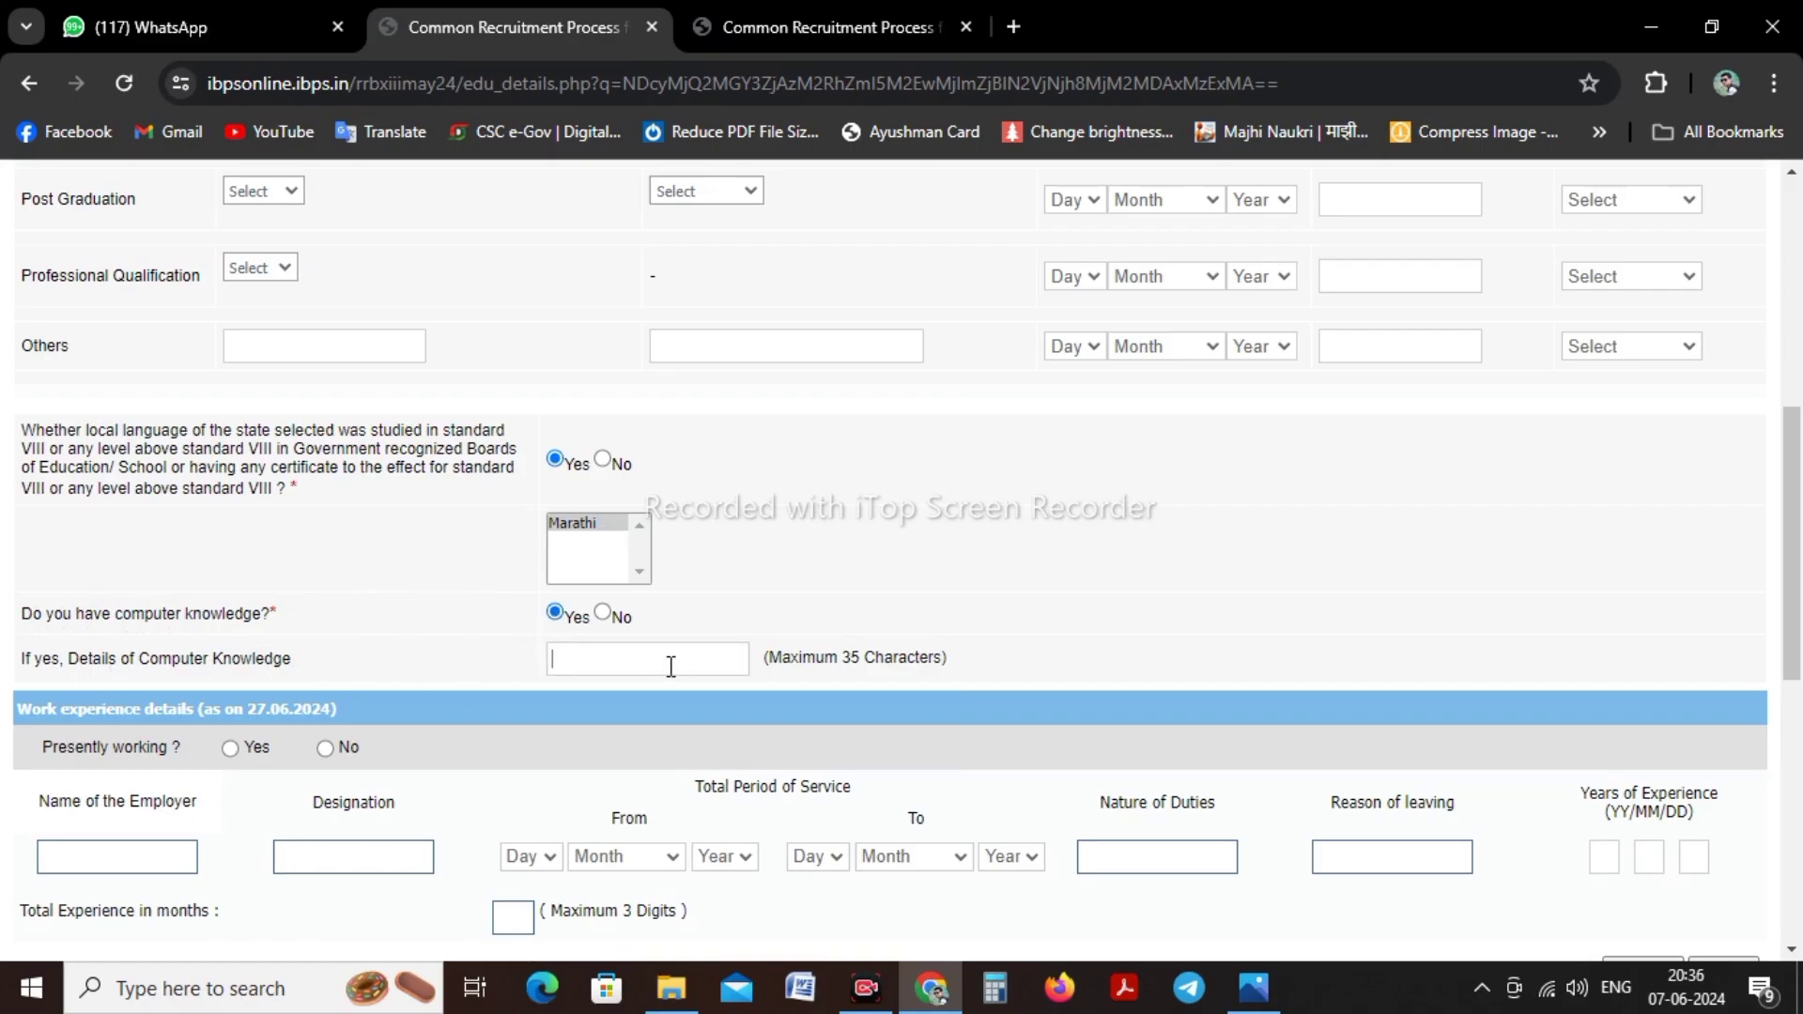
{"action": "type", "text": "MSCIT"}
{"action": "scroll", "coordinate": [671, 665], "scroll_direction": "down", "scroll_amount": 3}
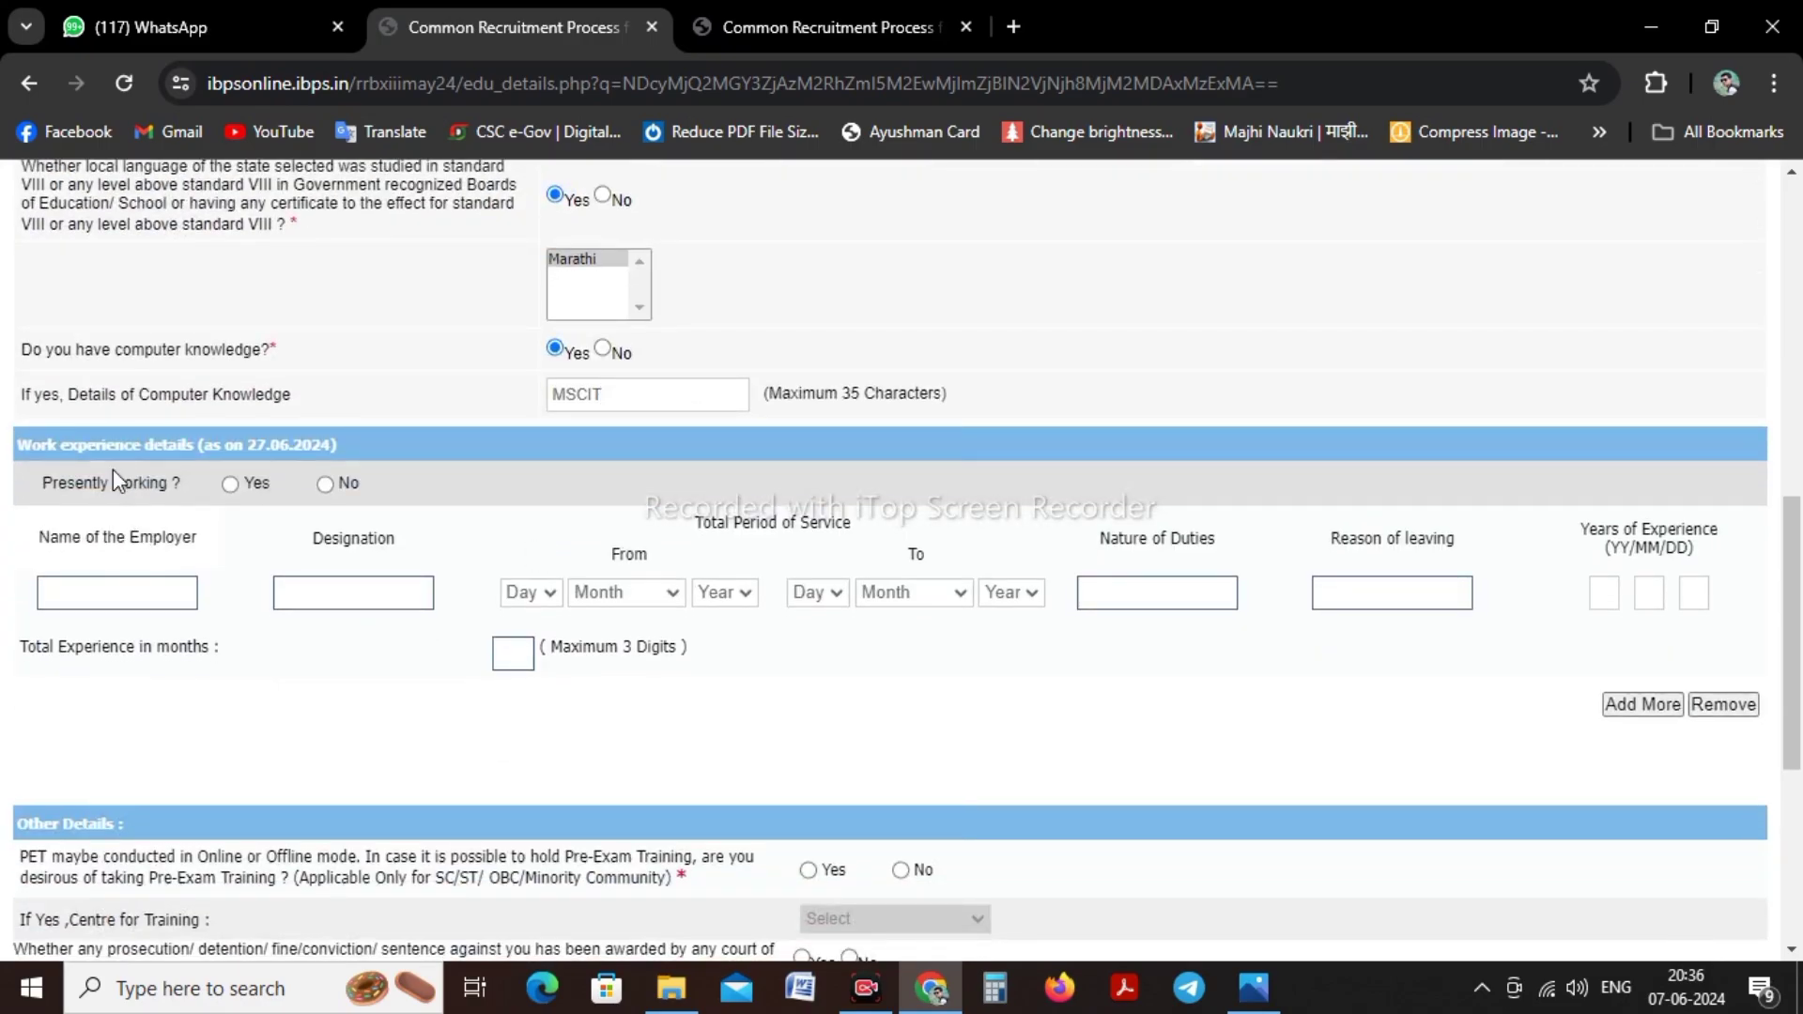
Mark the applicant as presently working and look over the employment start-date fields
{"action": "left_click", "coordinate": [231, 484]}
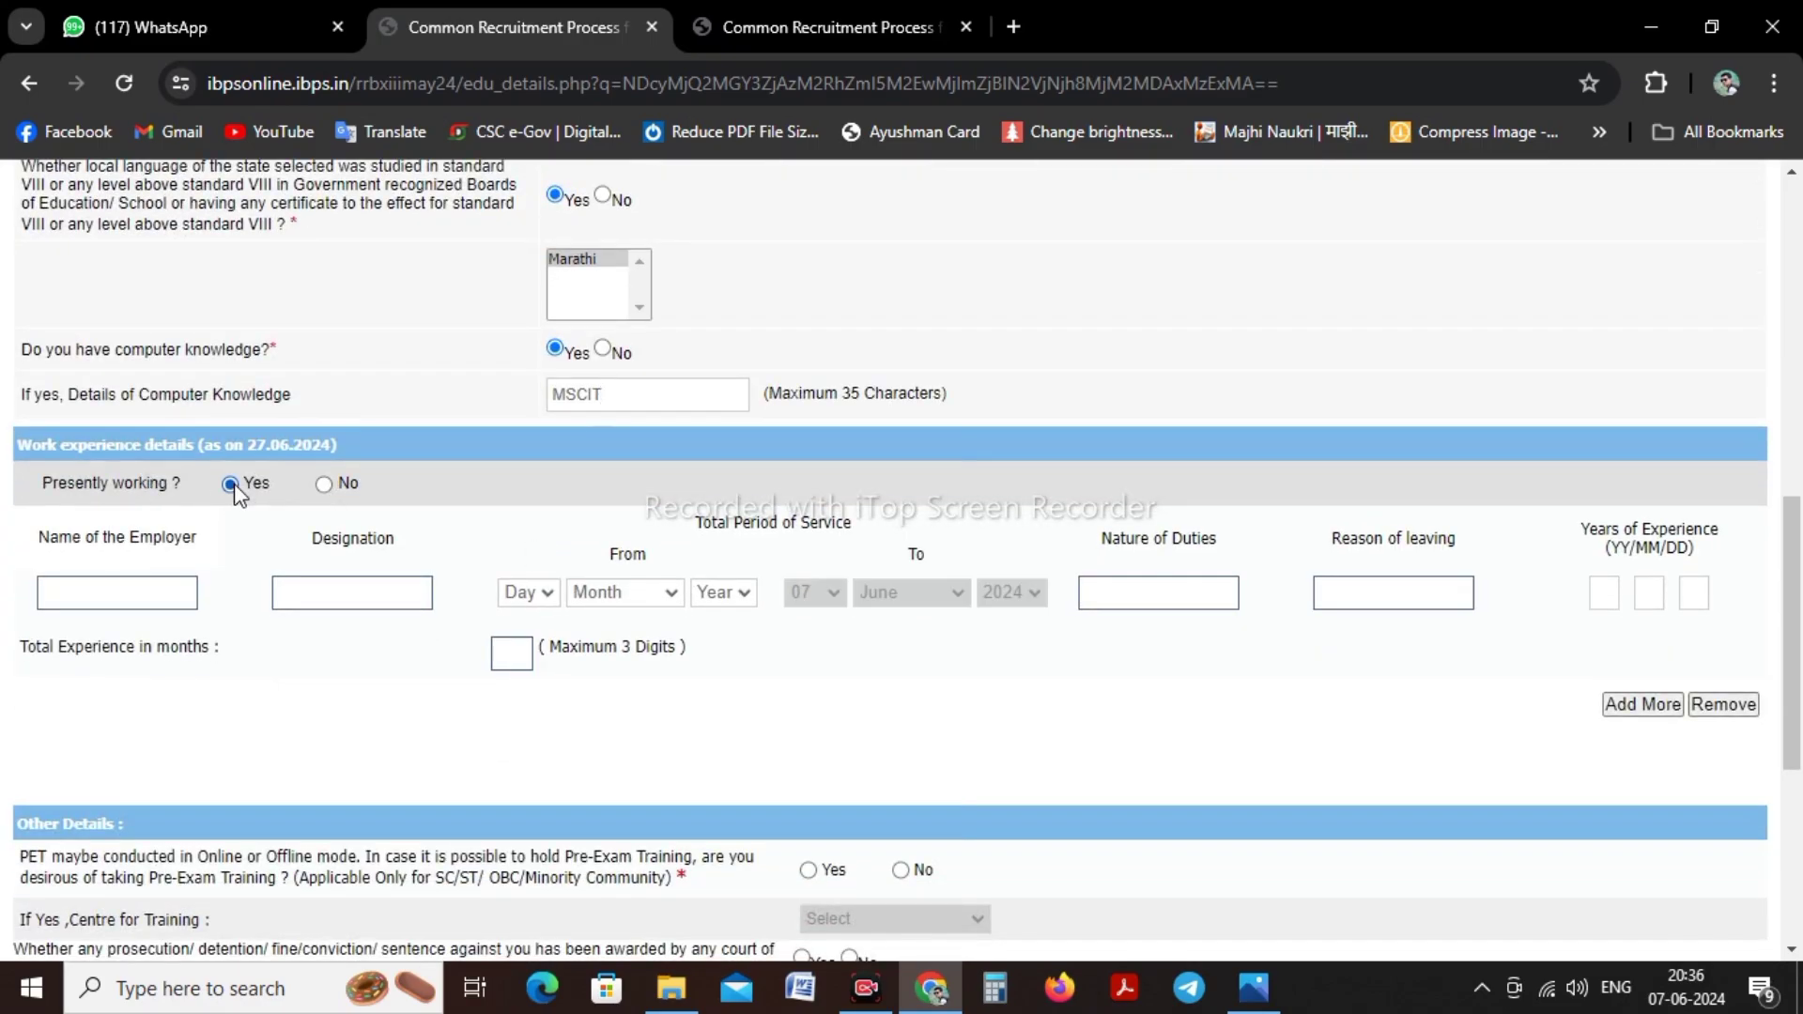
{"action": "left_click", "coordinate": [96, 595]}
{"action": "left_click", "coordinate": [527, 592]}
{"action": "left_click", "coordinate": [625, 592]}
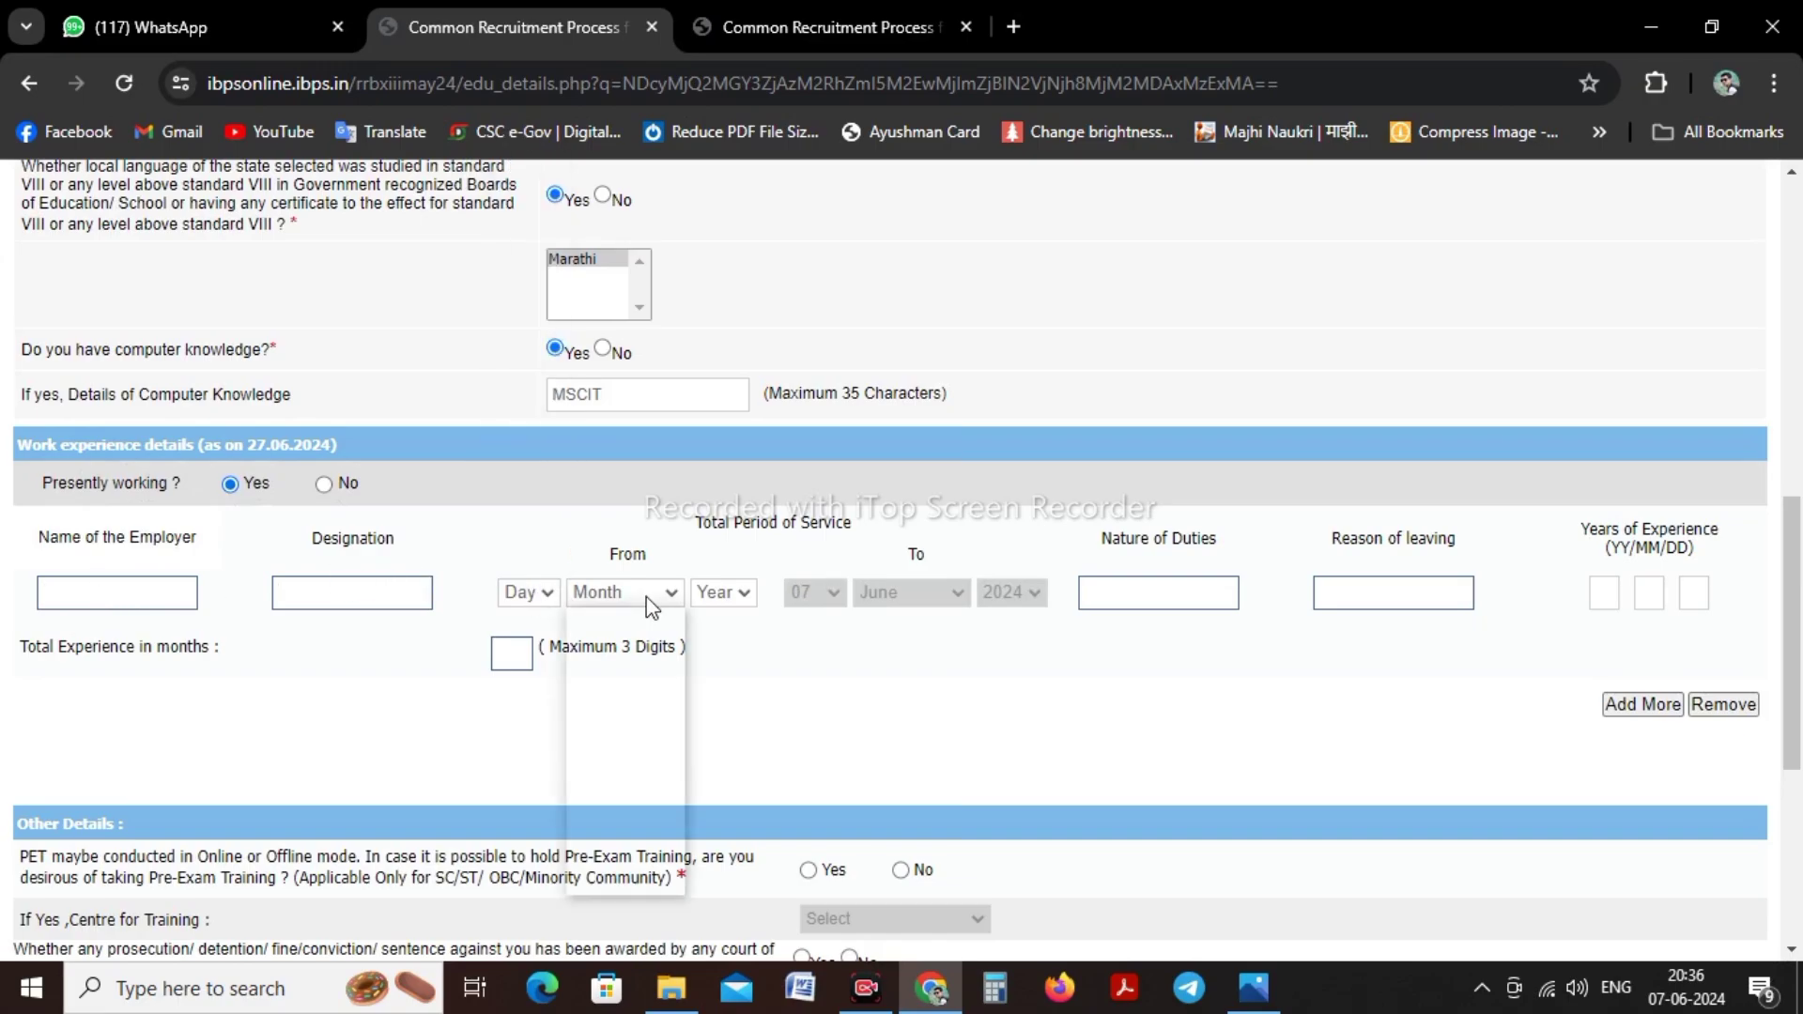
{"action": "left_click", "coordinate": [907, 602]}
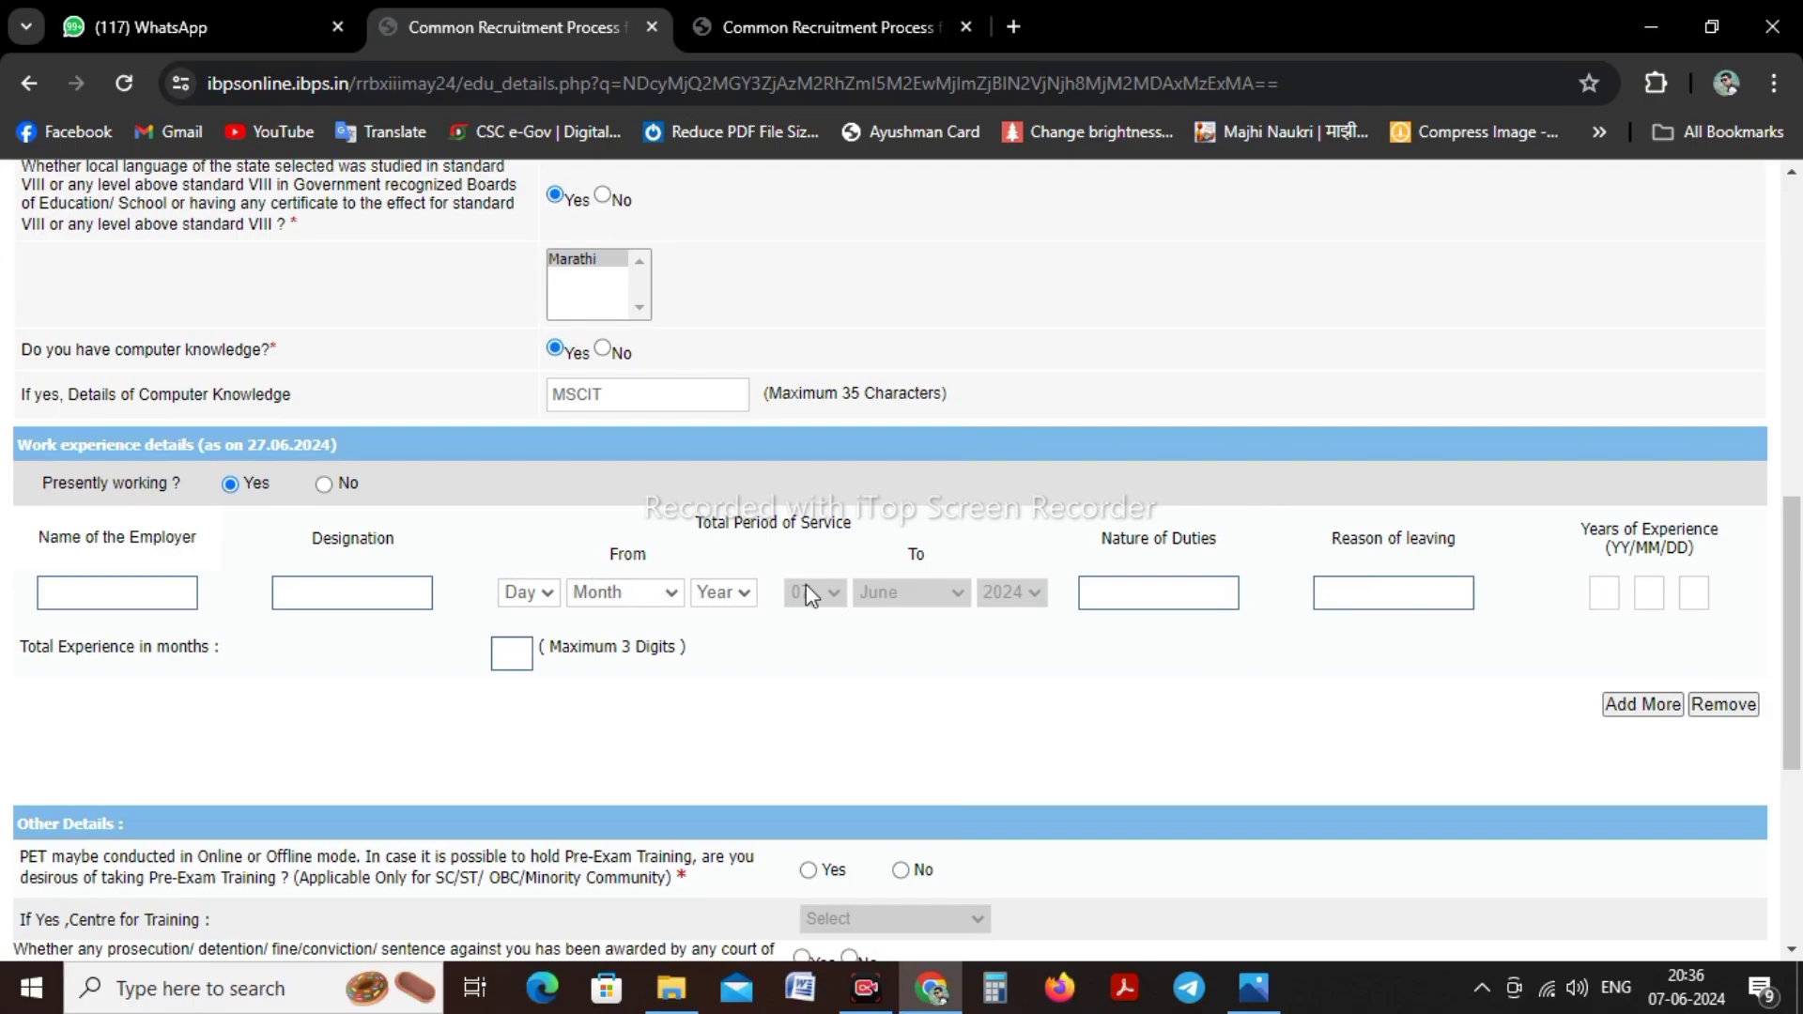
Change Presently working to No
{"action": "left_click", "coordinate": [324, 485]}
{"action": "scroll", "coordinate": [352, 500], "scroll_direction": "down", "scroll_amount": 3}
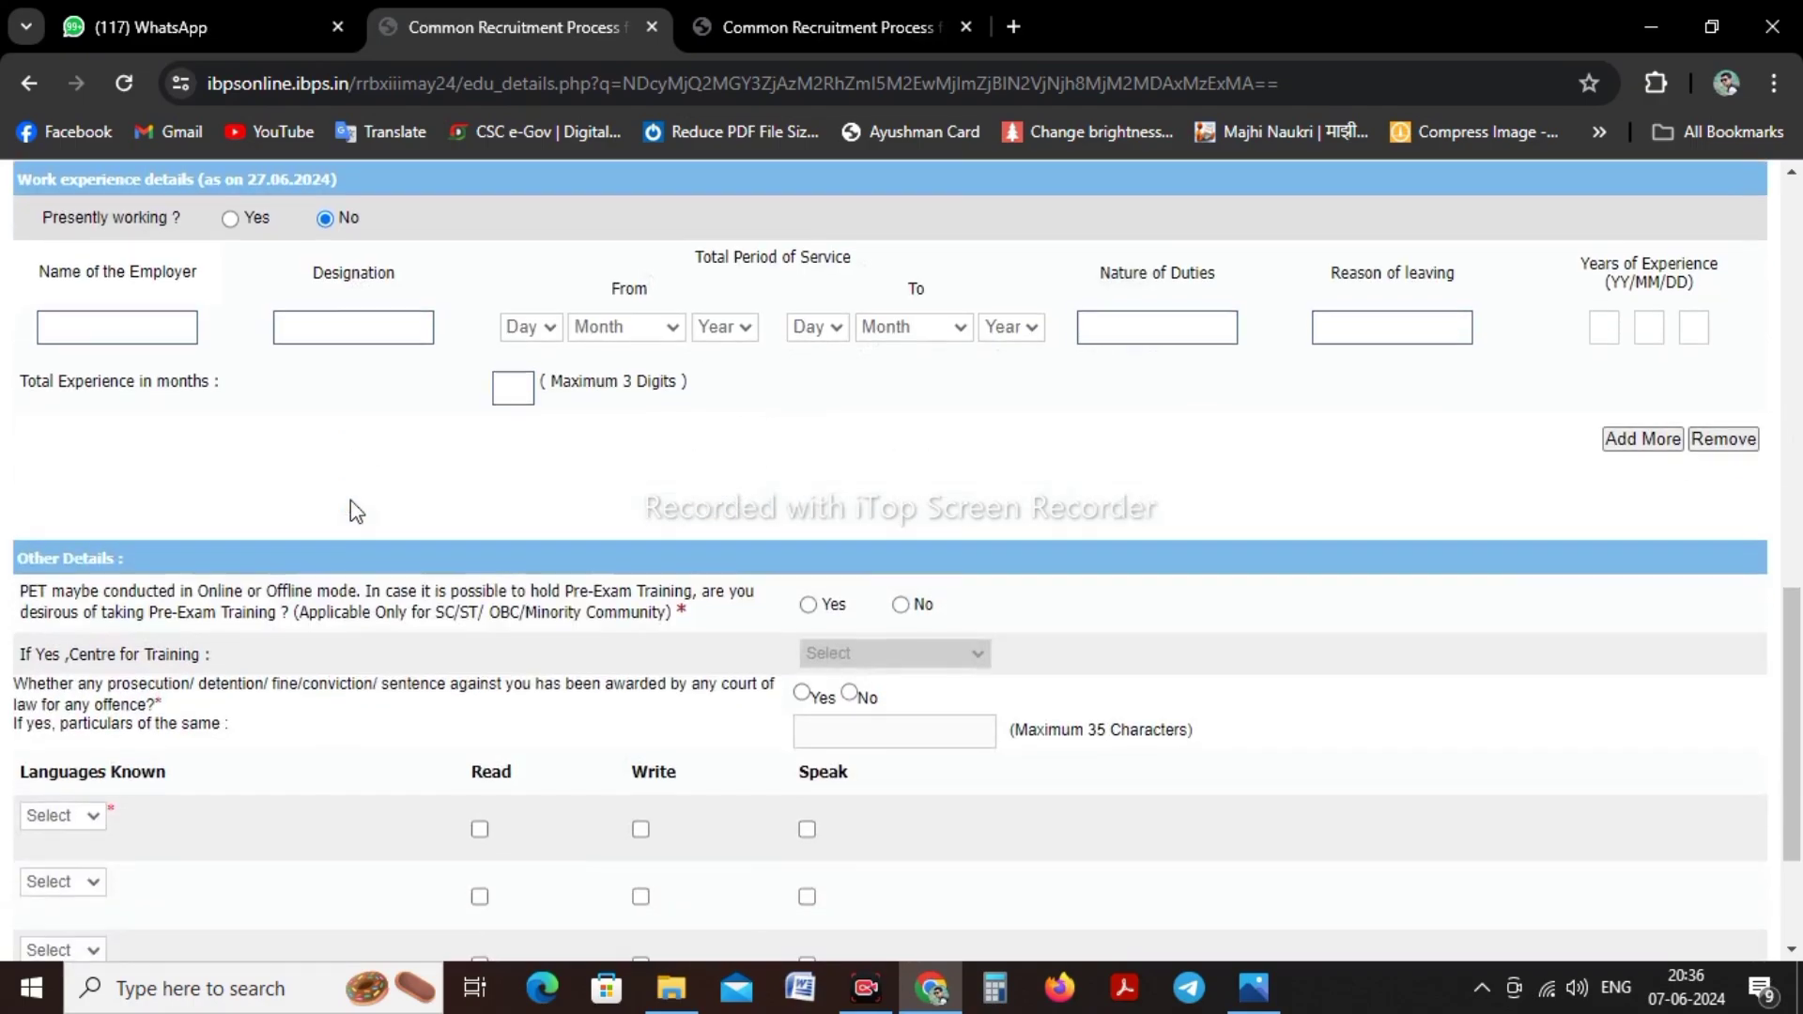
{"action": "scroll", "coordinate": [352, 512], "scroll_direction": "down", "scroll_amount": 2}
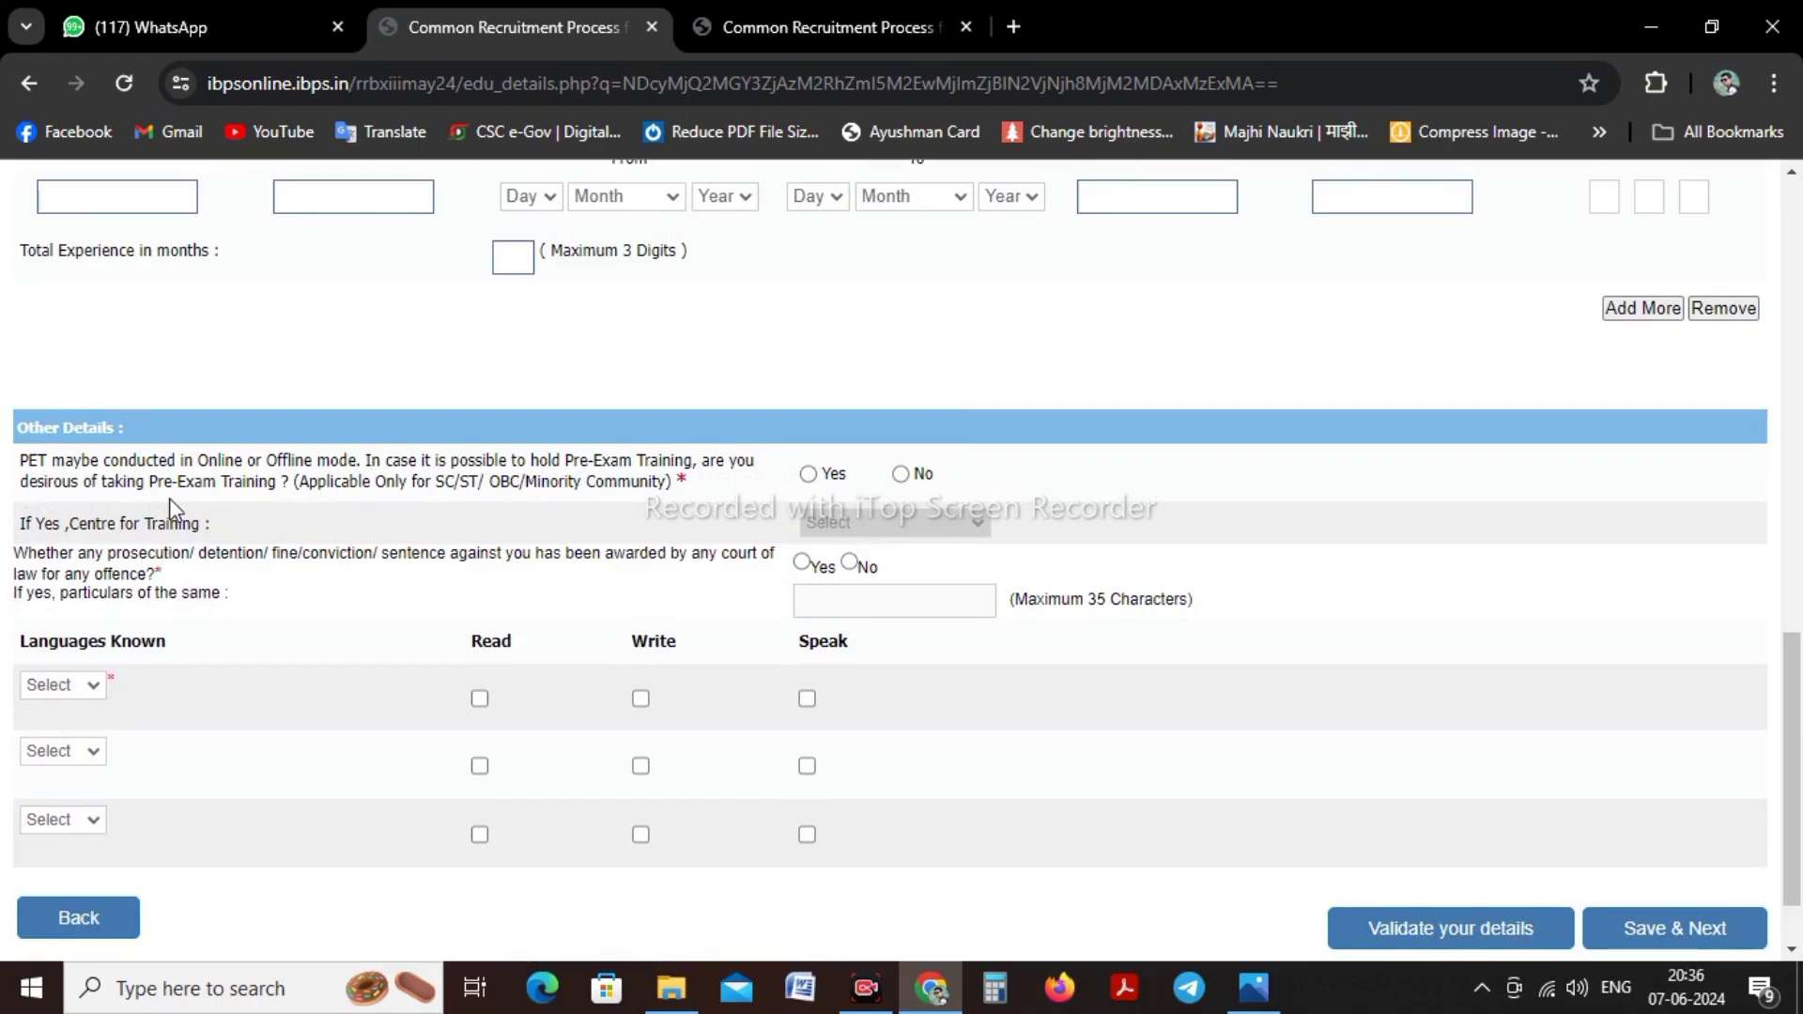
Browse the pre-exam training centre list, then answer No to pre-exam training
{"action": "left_click", "coordinate": [809, 475]}
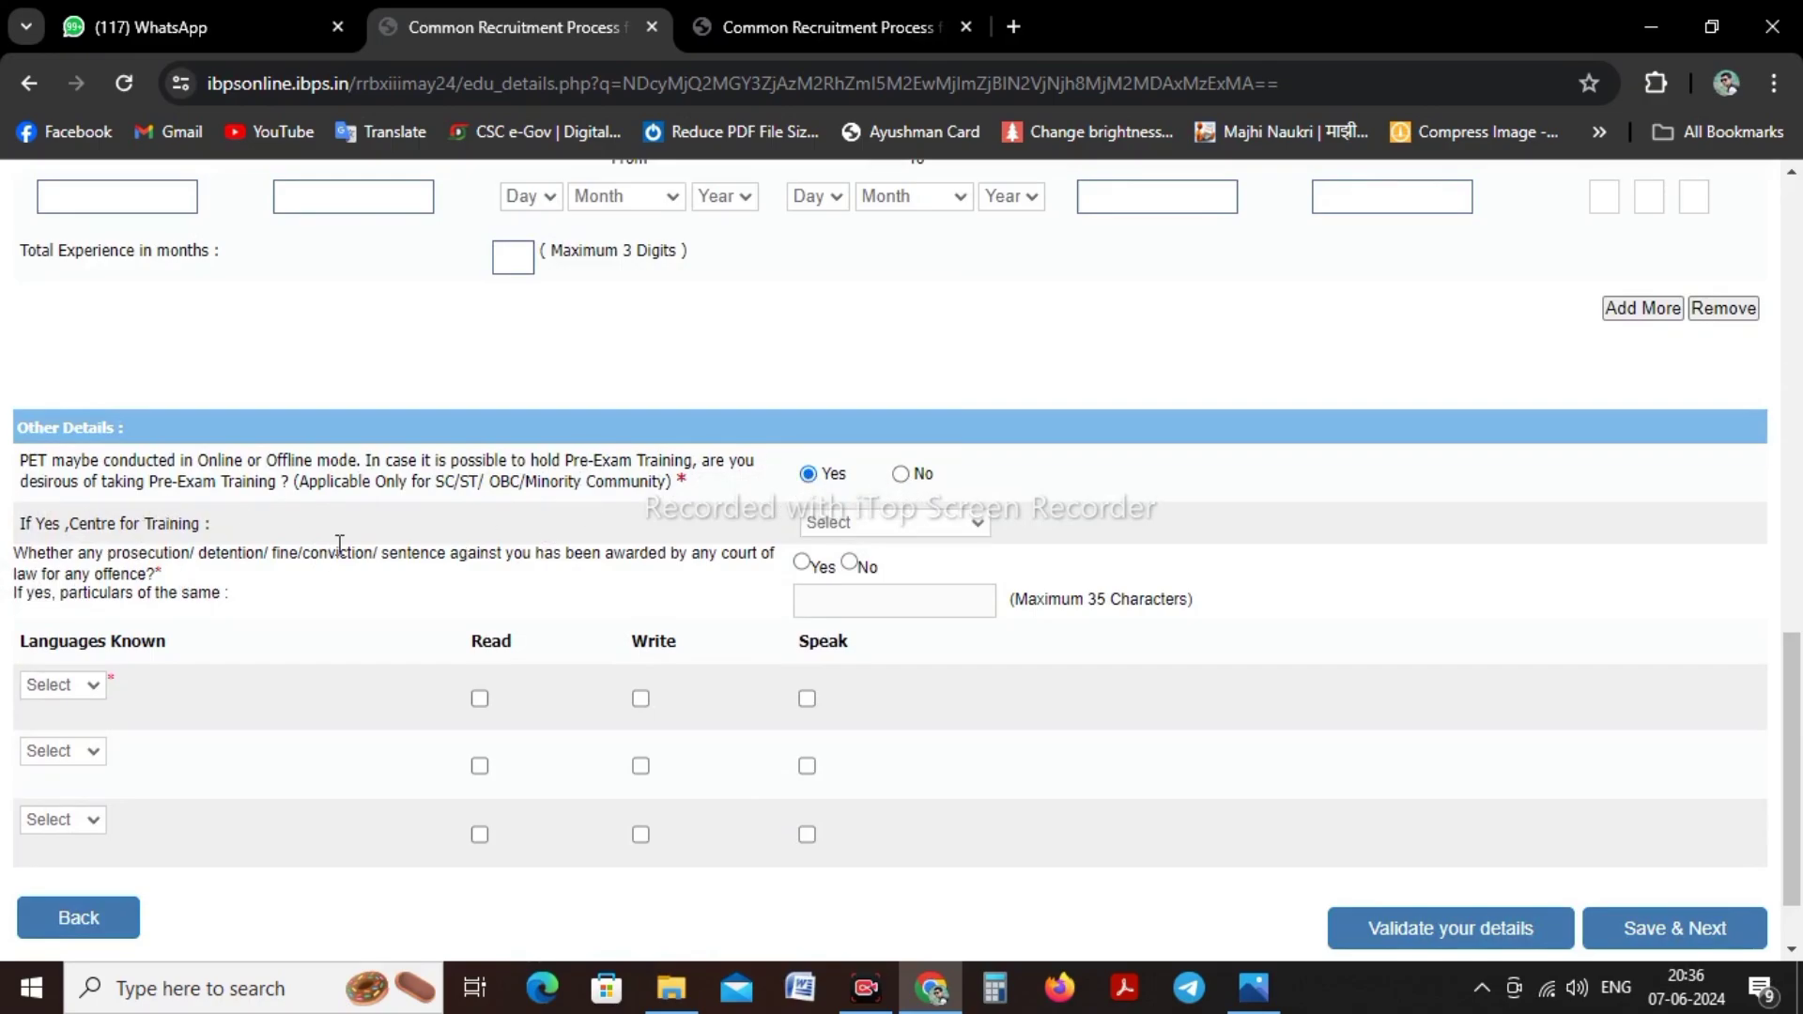
{"action": "left_click", "coordinate": [904, 522]}
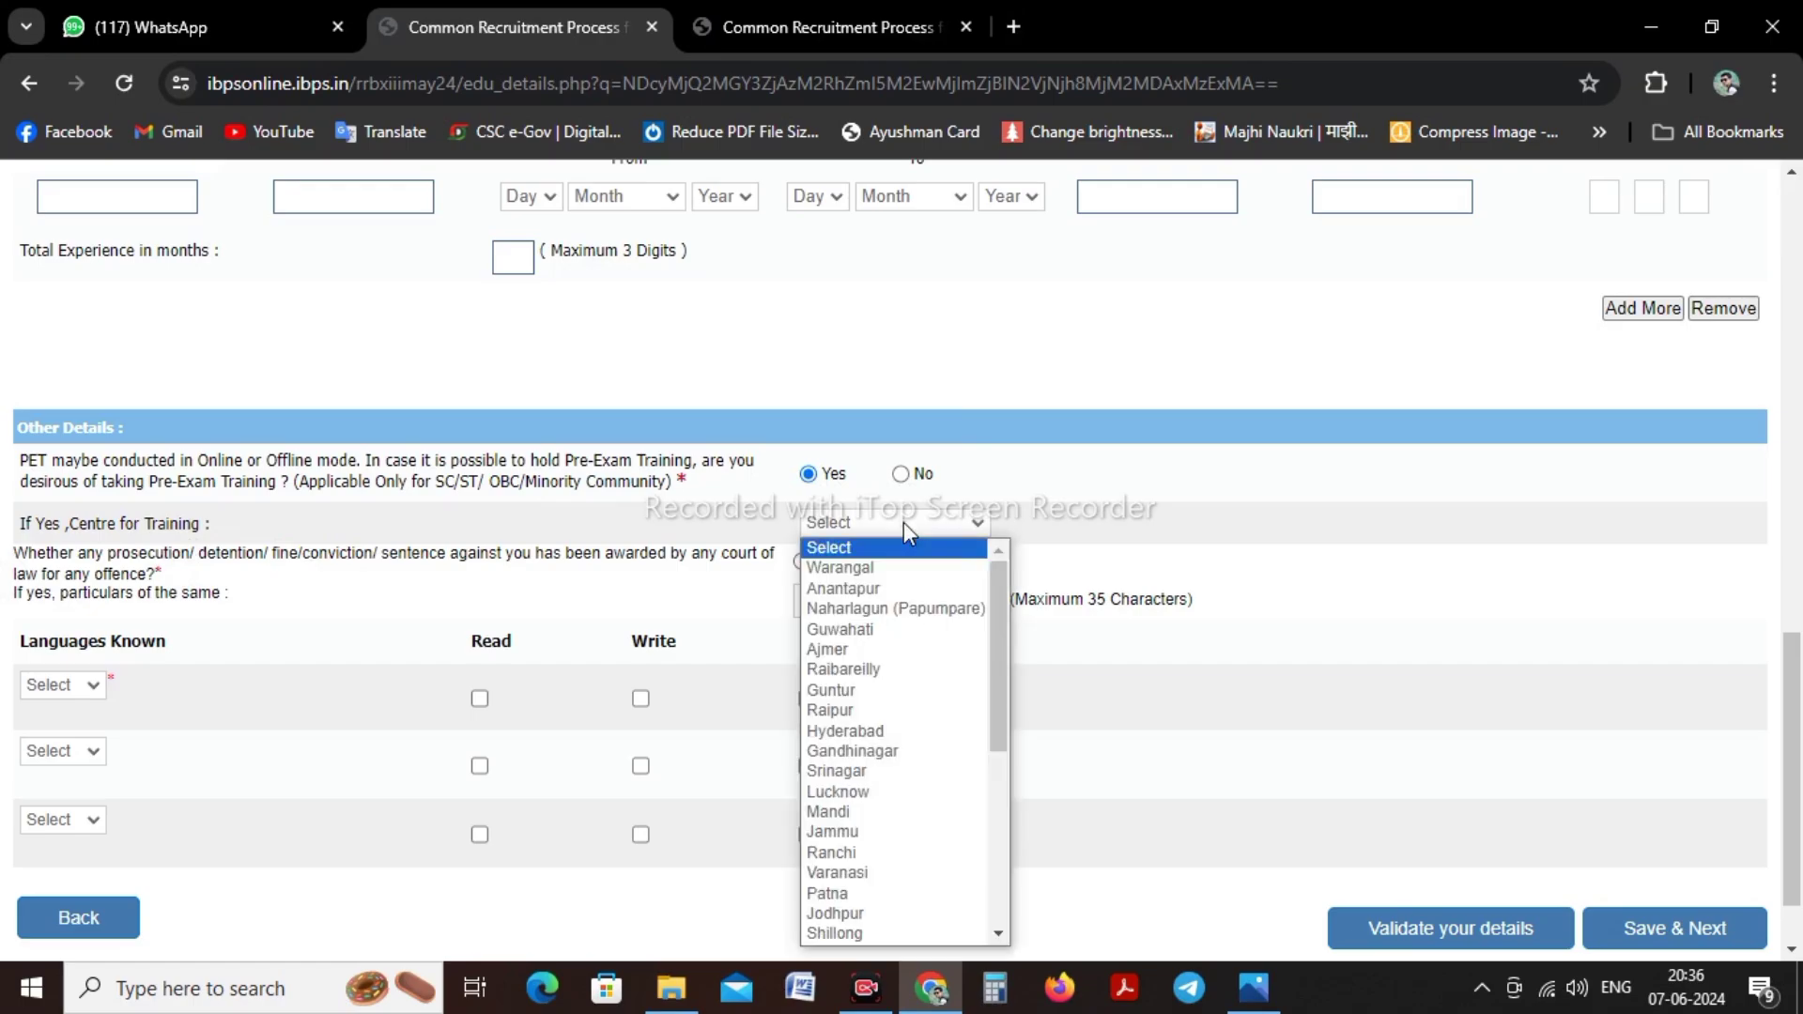
{"action": "scroll", "coordinate": [918, 652], "scroll_direction": "down", "scroll_amount": 4}
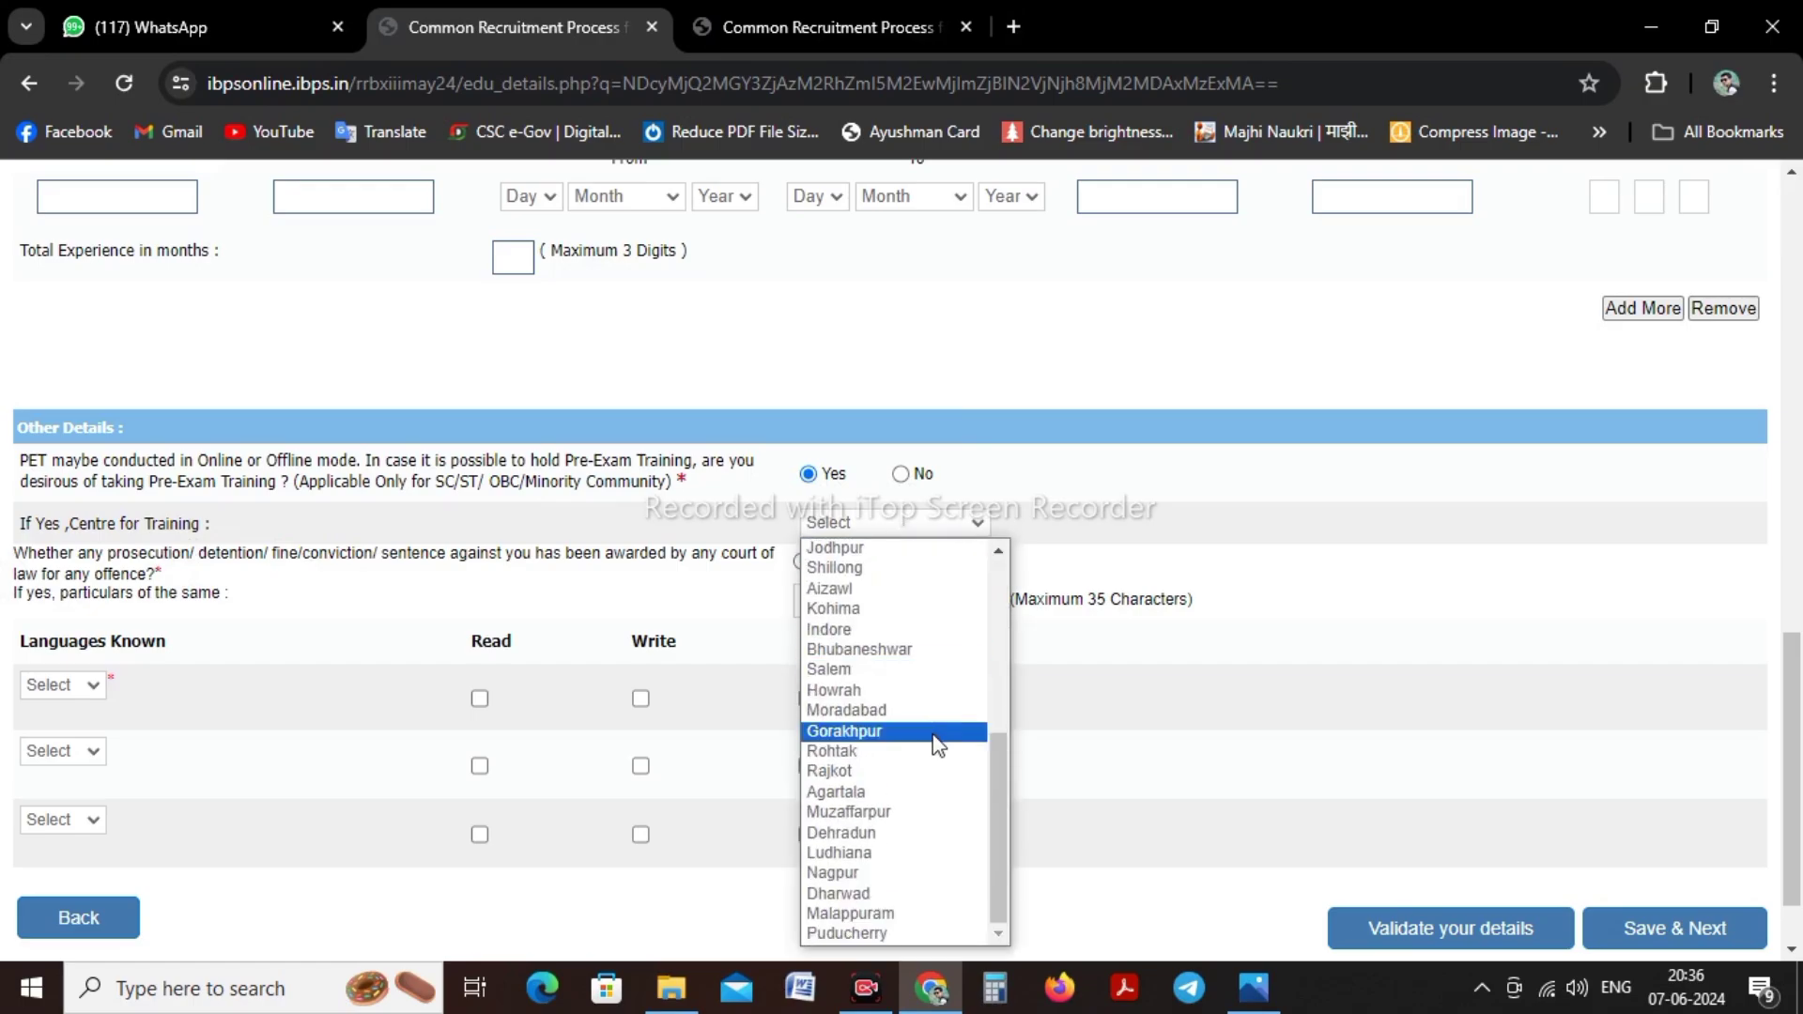
{"action": "left_click_drag", "start_coordinate": [987, 873], "coordinate": [991, 695]}
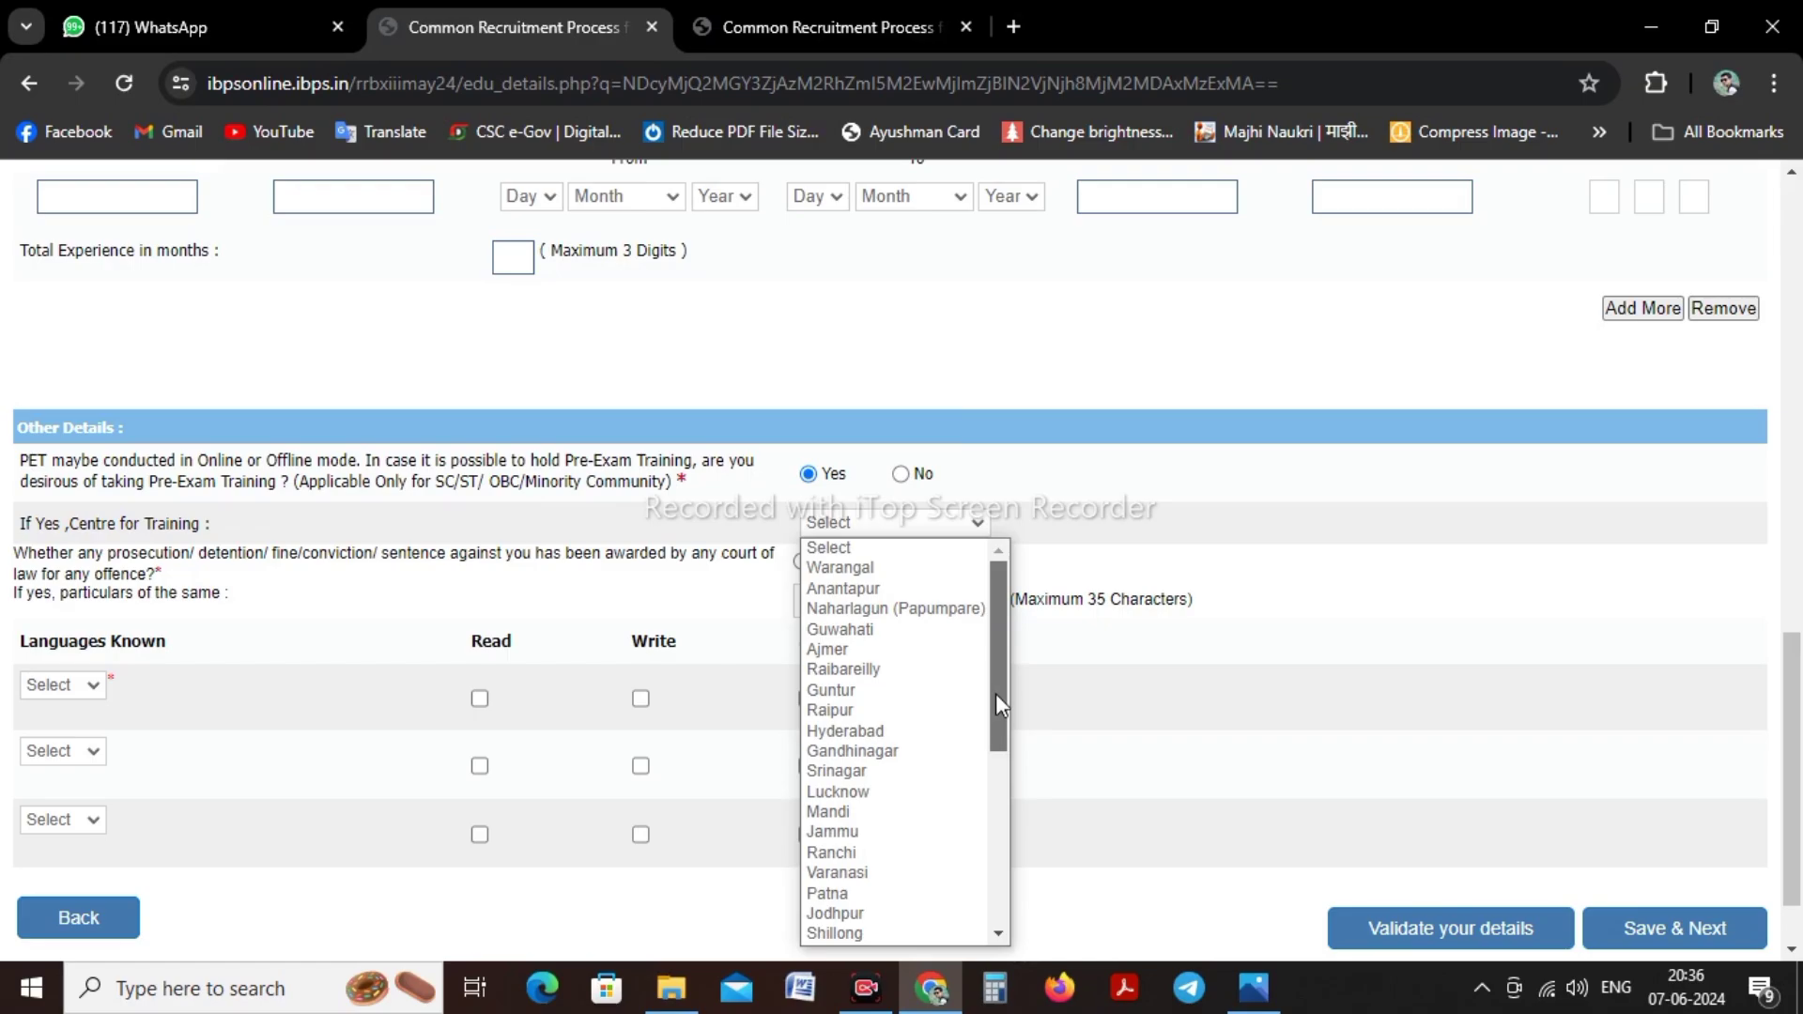
{"action": "left_click_drag", "start_coordinate": [996, 713], "coordinate": [1026, 916]}
{"action": "left_click", "coordinate": [1071, 846]}
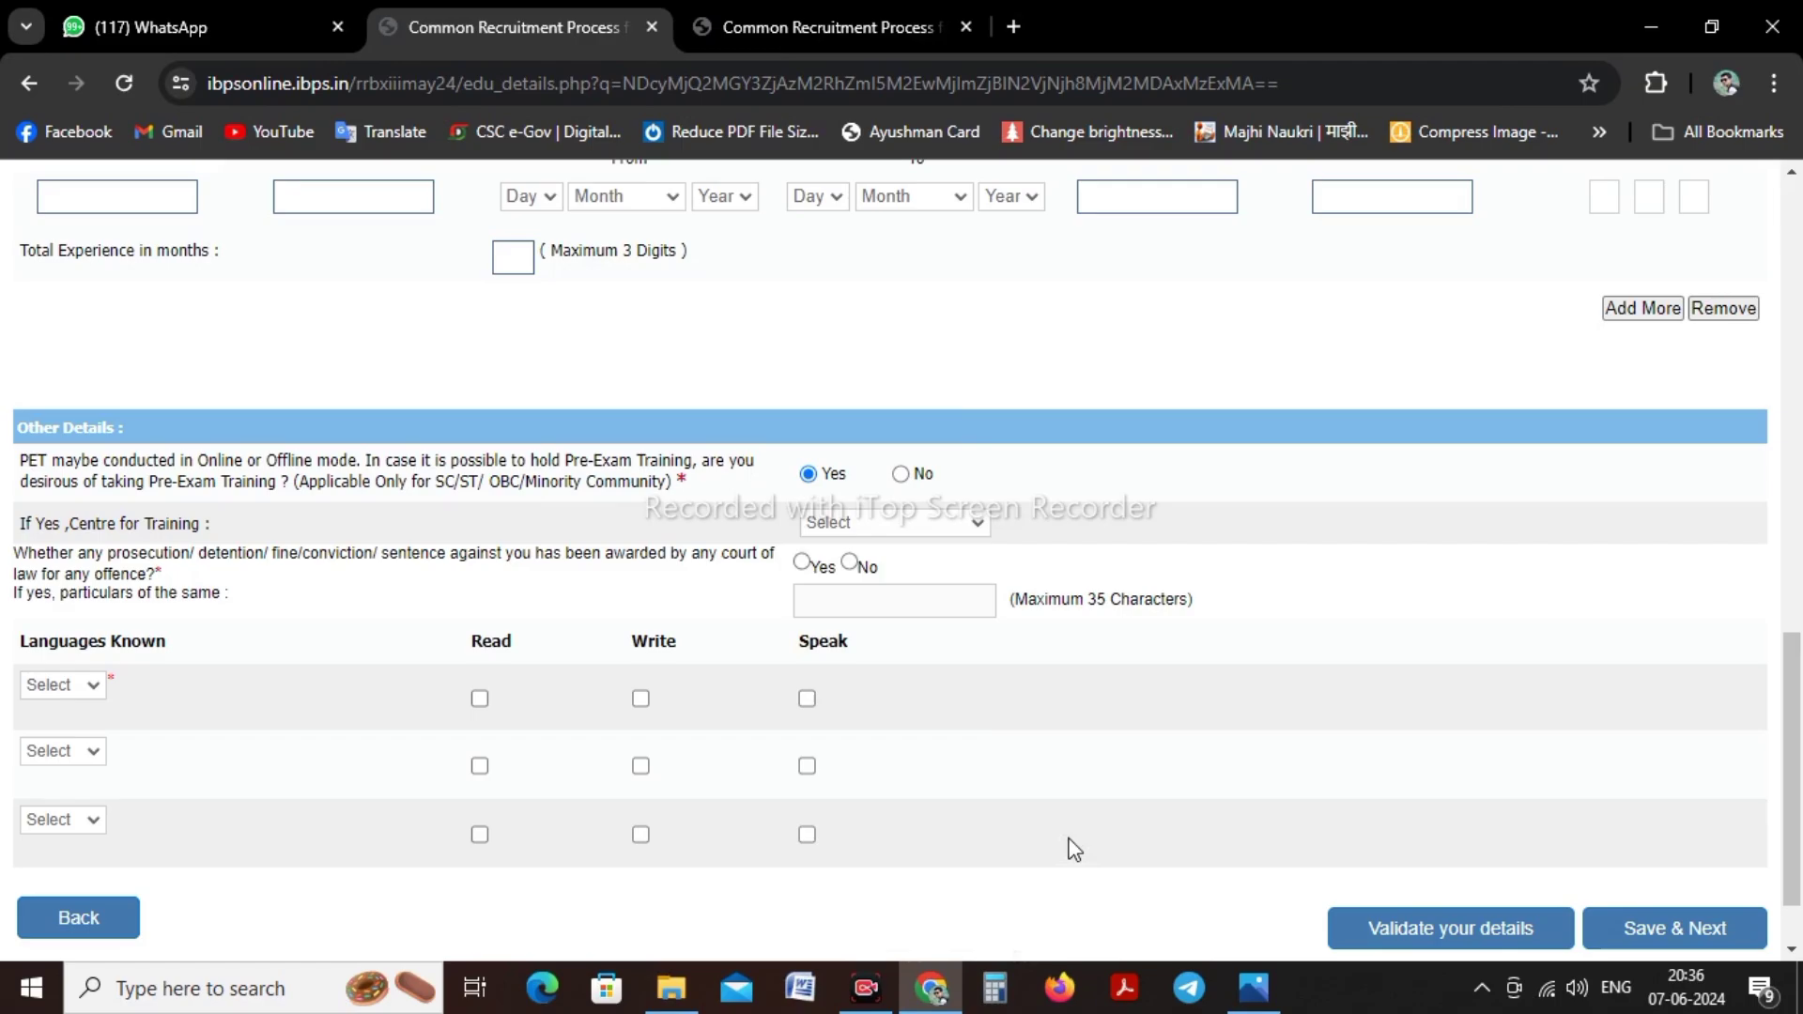
{"action": "left_click", "coordinate": [901, 474]}
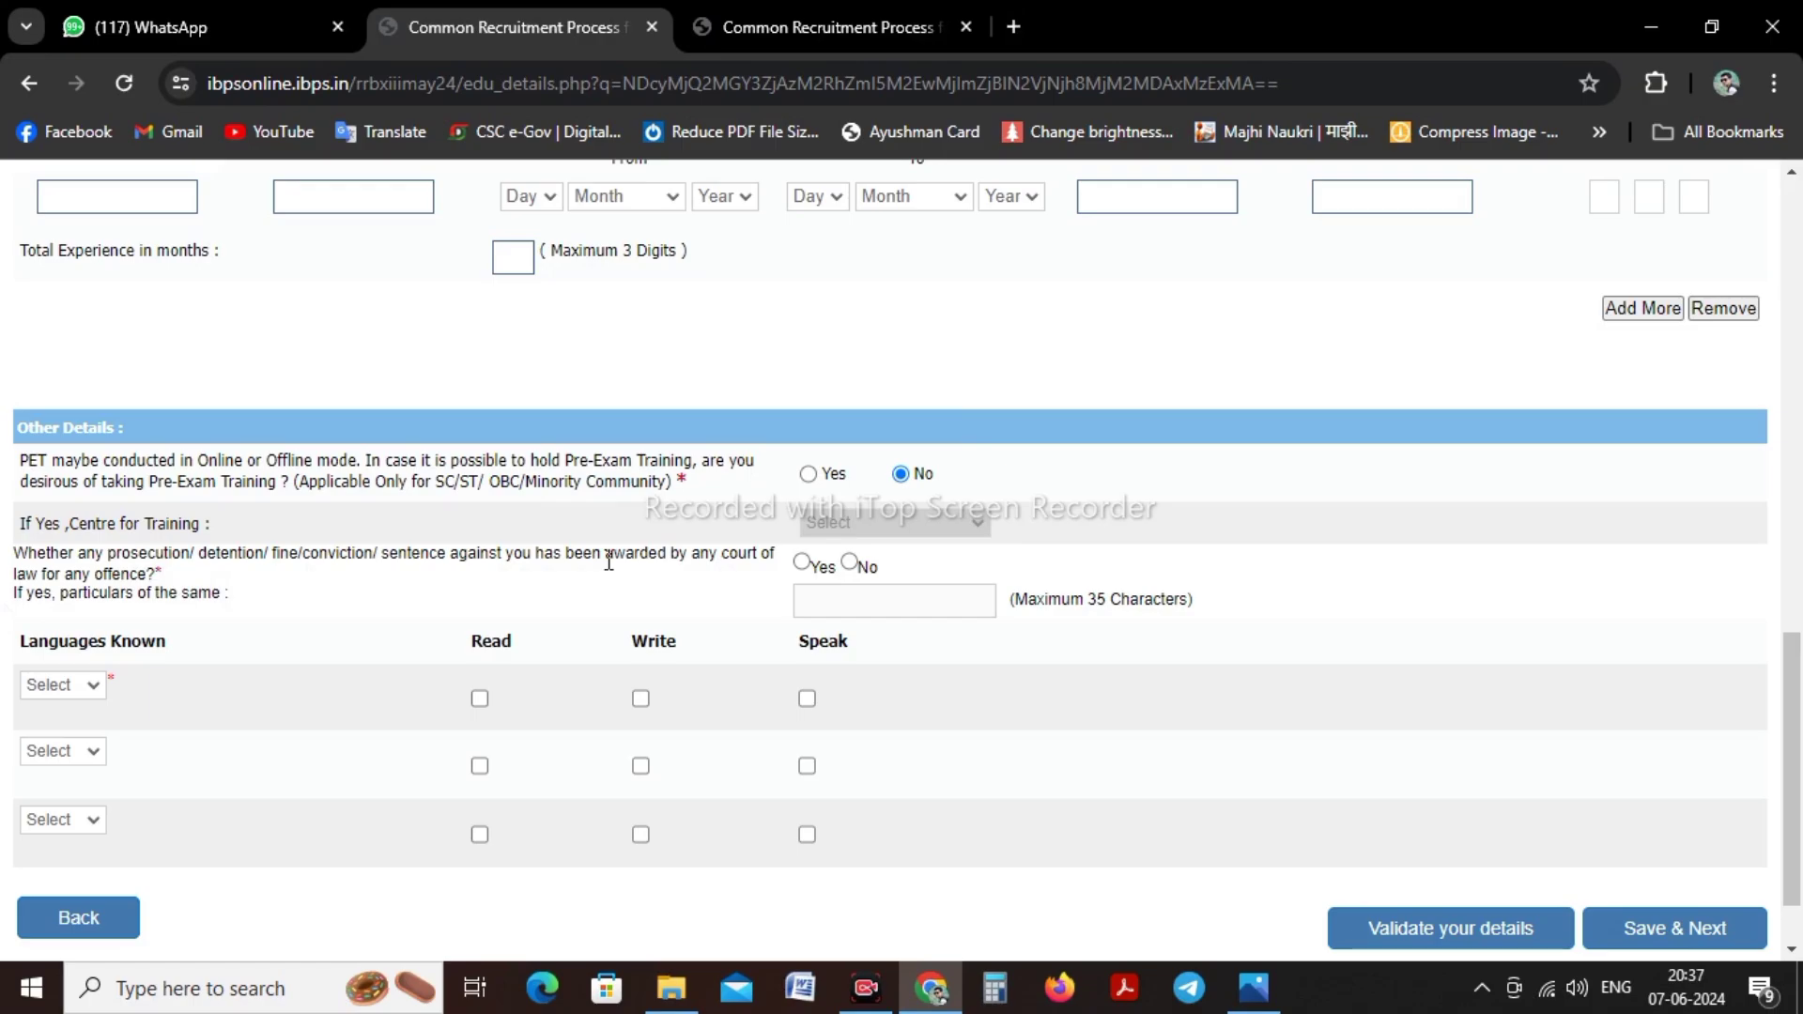
Answer No to prosecution and choose English, Hindi and Others (Marathi) as languages
{"action": "left_click", "coordinate": [851, 565]}
{"action": "scroll", "coordinate": [235, 587], "scroll_direction": "down", "scroll_amount": 1}
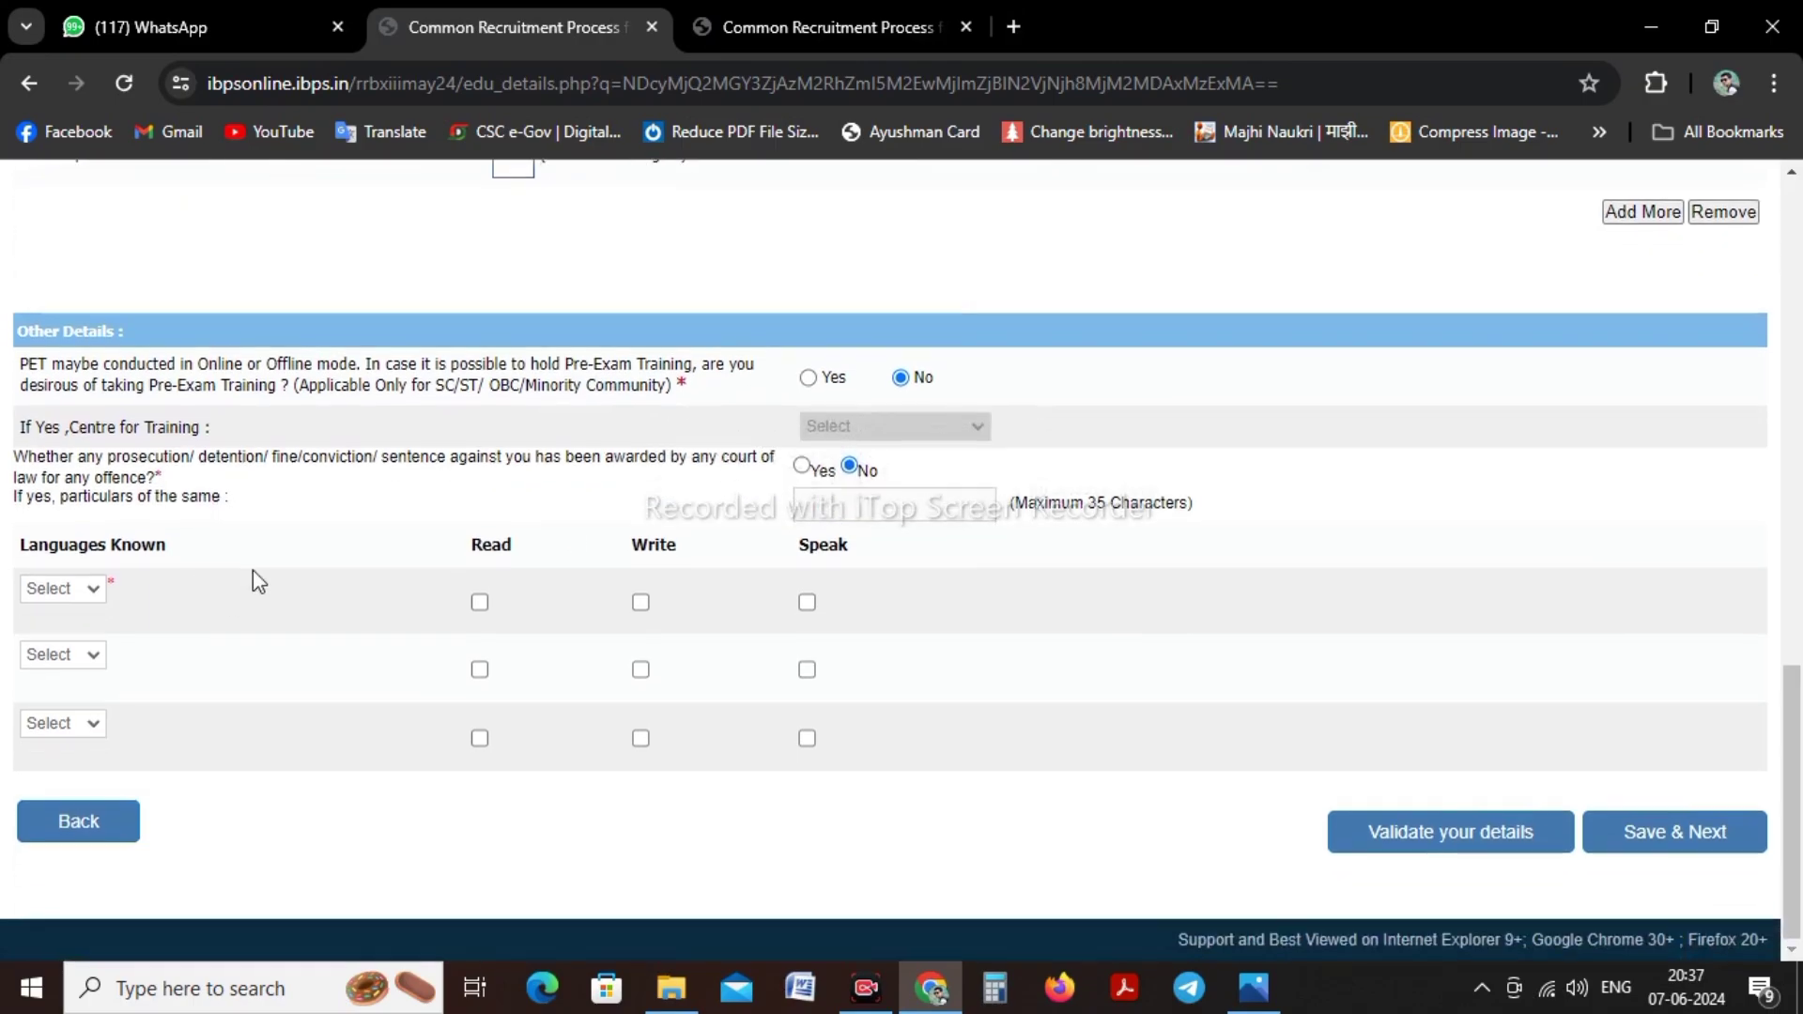
{"action": "left_click", "coordinate": [67, 594]}
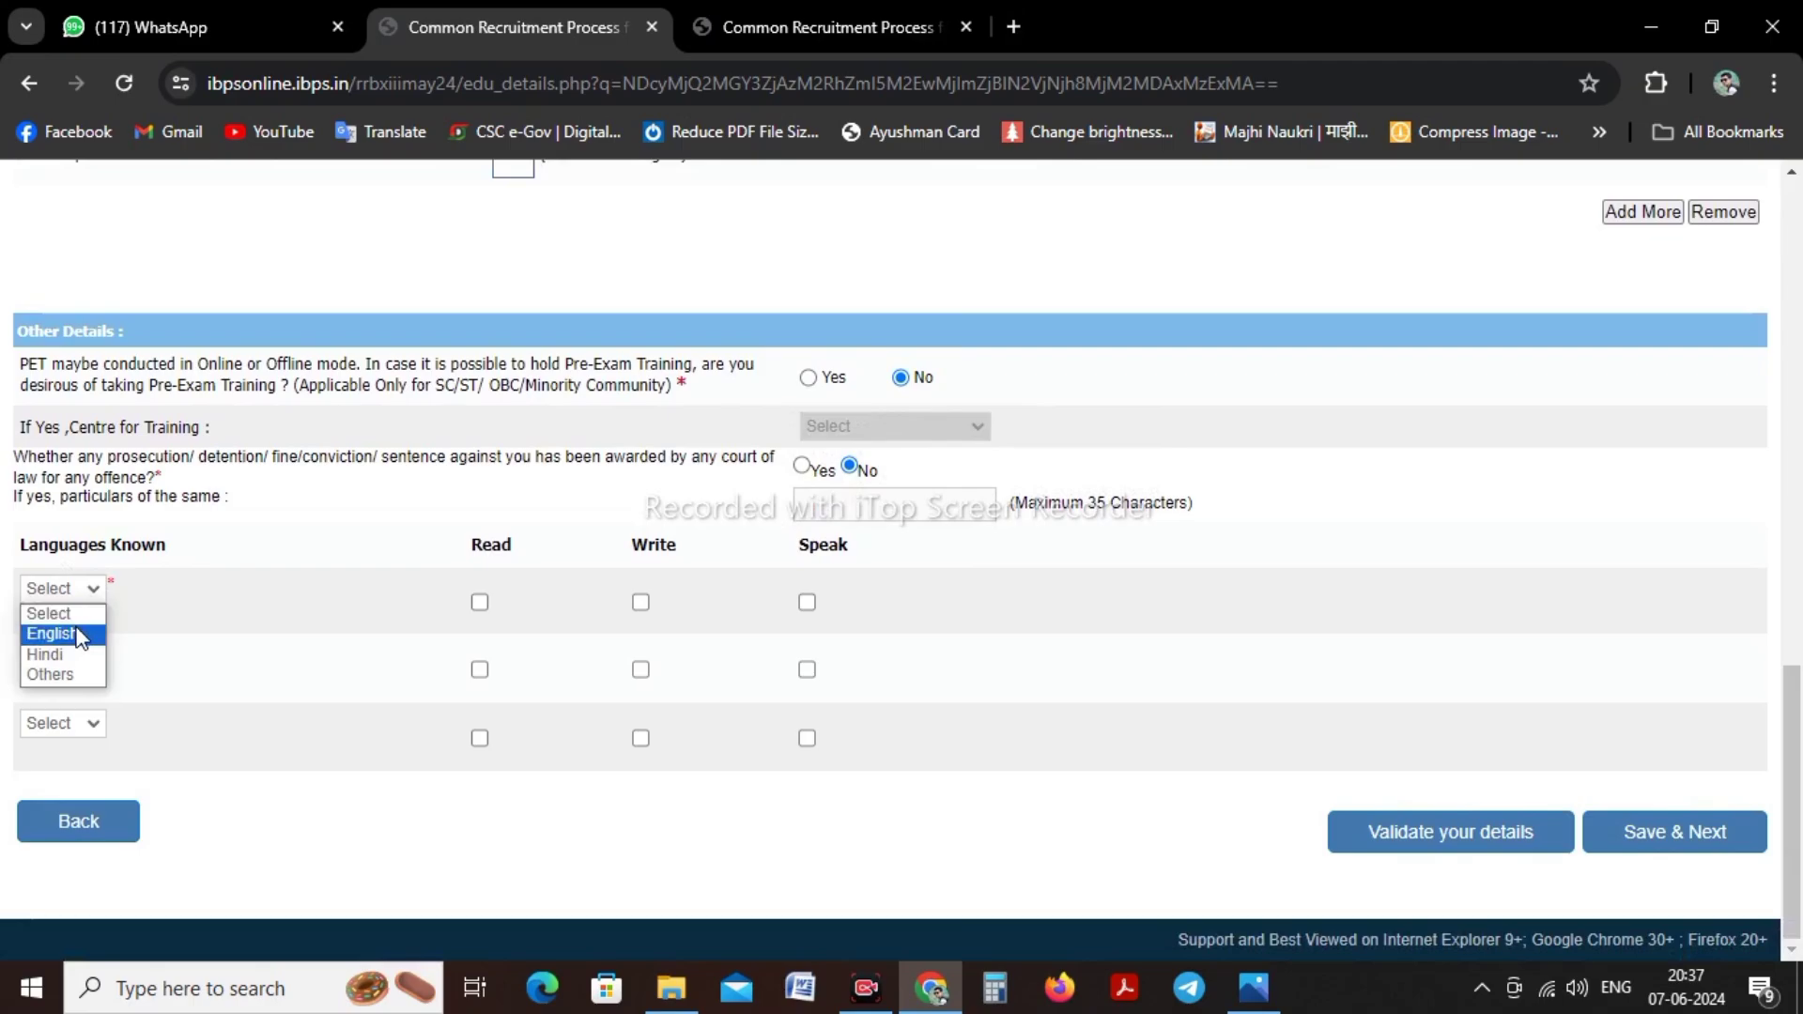
{"action": "left_click", "coordinate": [80, 636]}
{"action": "left_click", "coordinate": [77, 655]}
{"action": "left_click", "coordinate": [66, 724]}
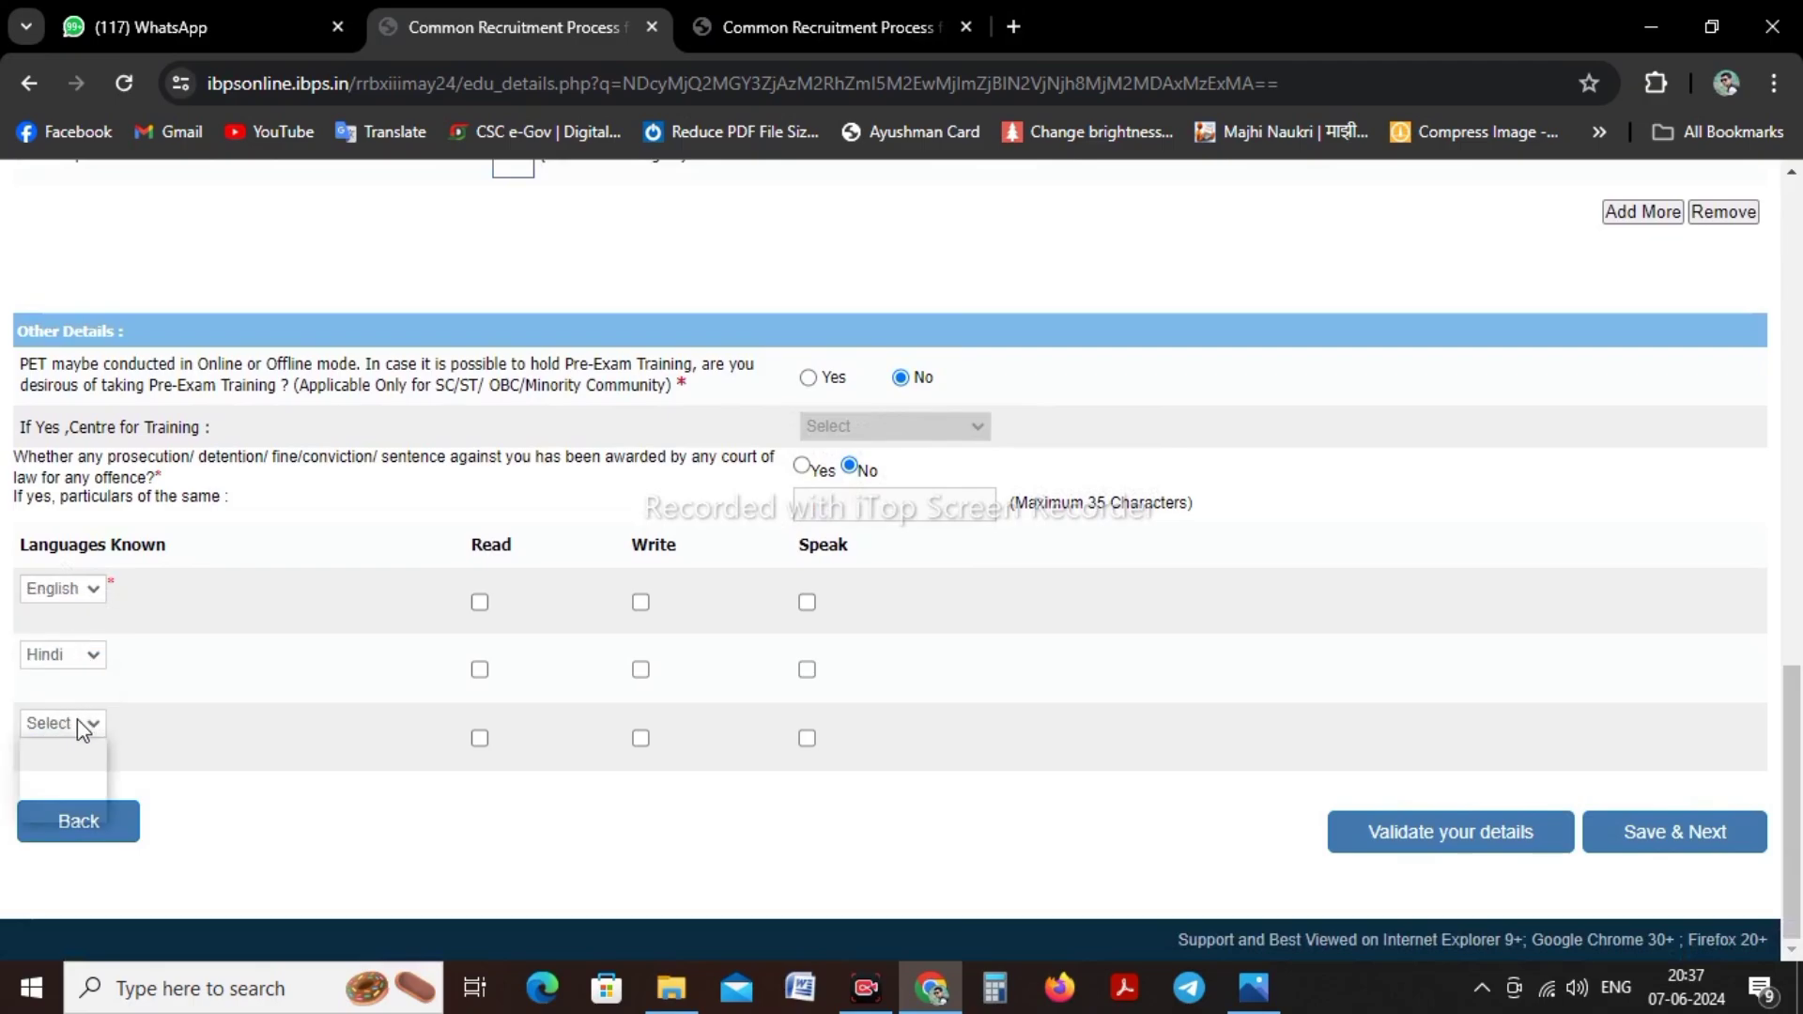
{"action": "left_click", "coordinate": [47, 809]}
{"action": "left_click", "coordinate": [84, 771]}
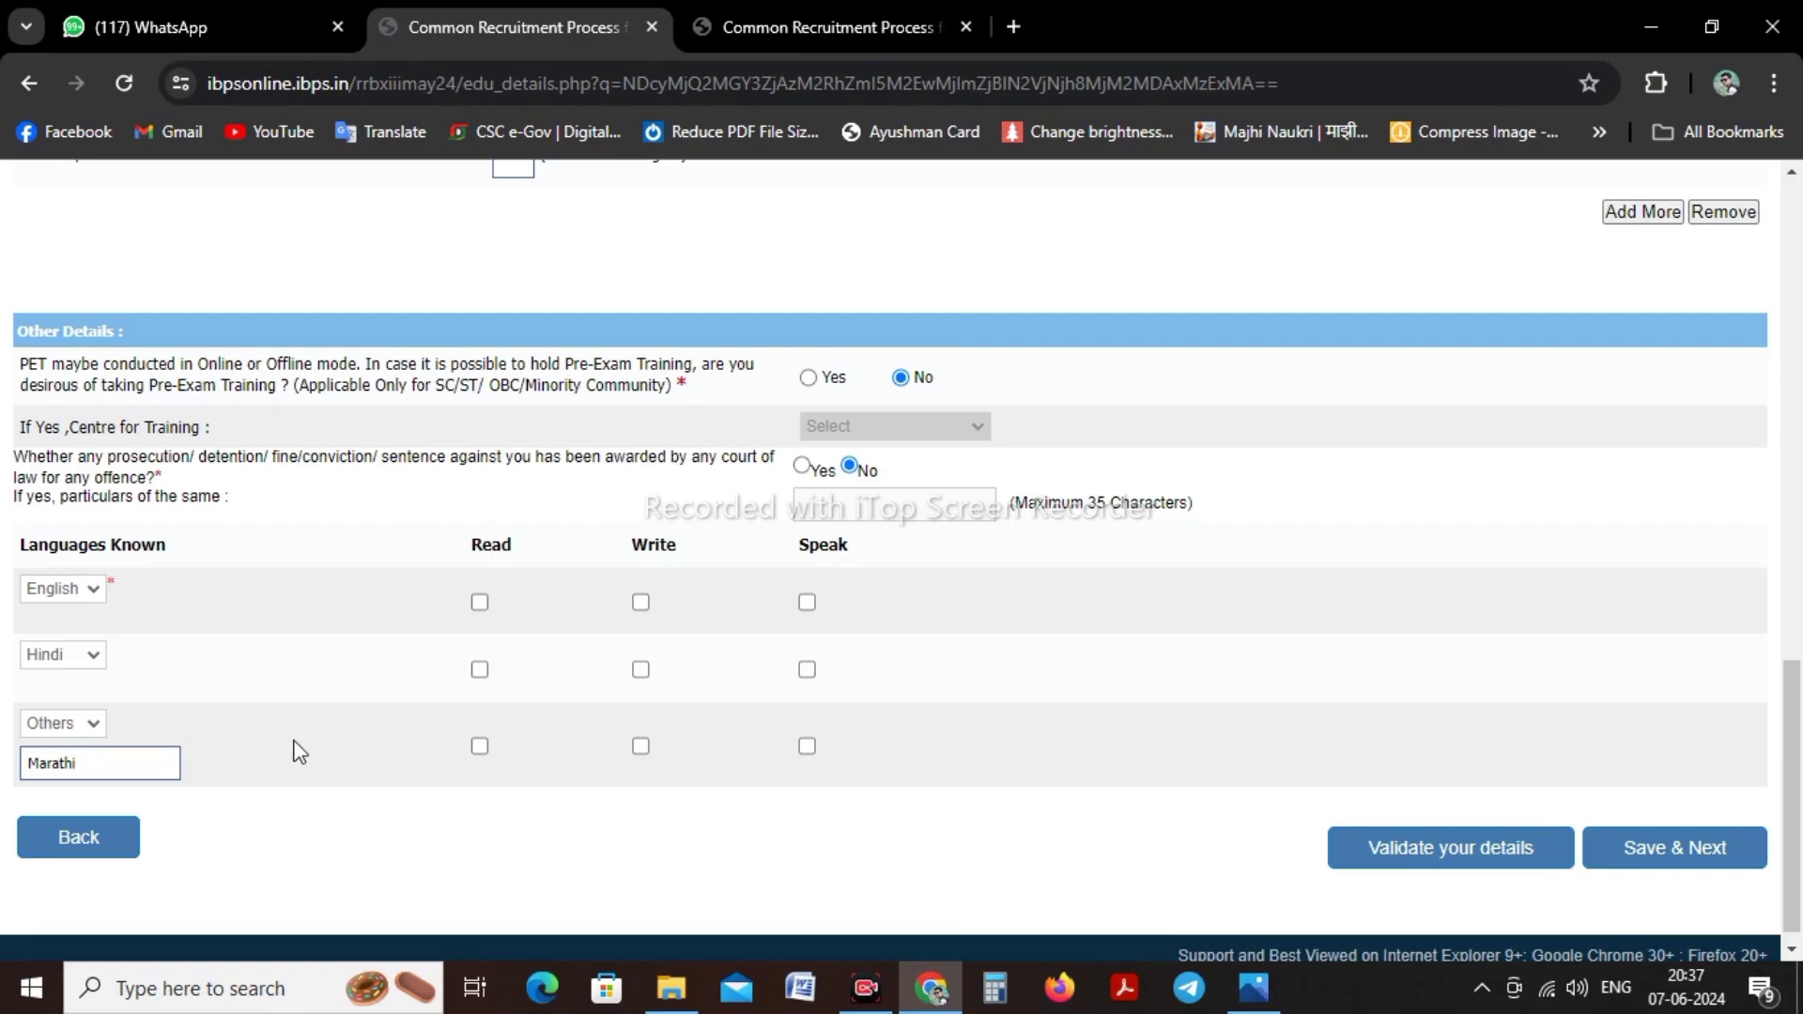
Tick read, write and speak for English, Hindi and Marathi
{"action": "left_click", "coordinate": [480, 602]}
{"action": "left_click", "coordinate": [642, 602]}
{"action": "left_click", "coordinate": [807, 603]}
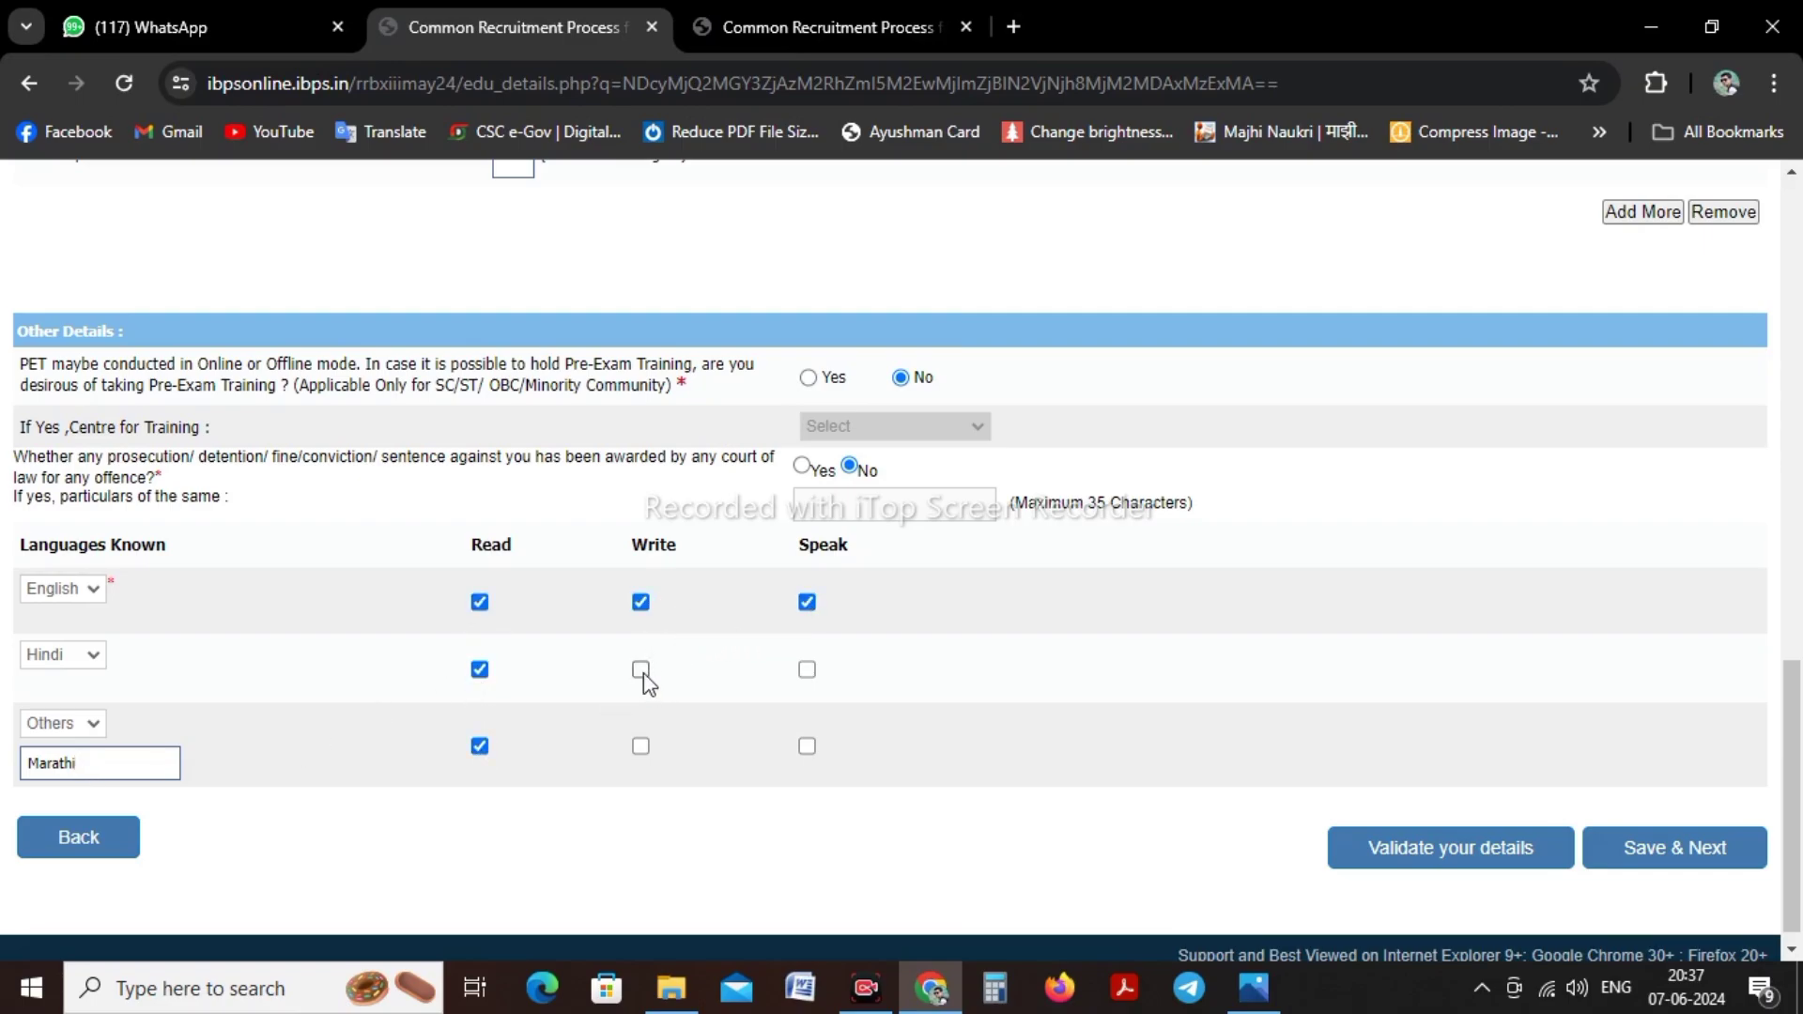
{"action": "left_click", "coordinate": [640, 749]}
{"action": "left_click", "coordinate": [807, 747]}
{"action": "left_click", "coordinate": [806, 669]}
Validate the details, dismiss the confirmation, and save to continue
{"action": "left_click", "coordinate": [1353, 844]}
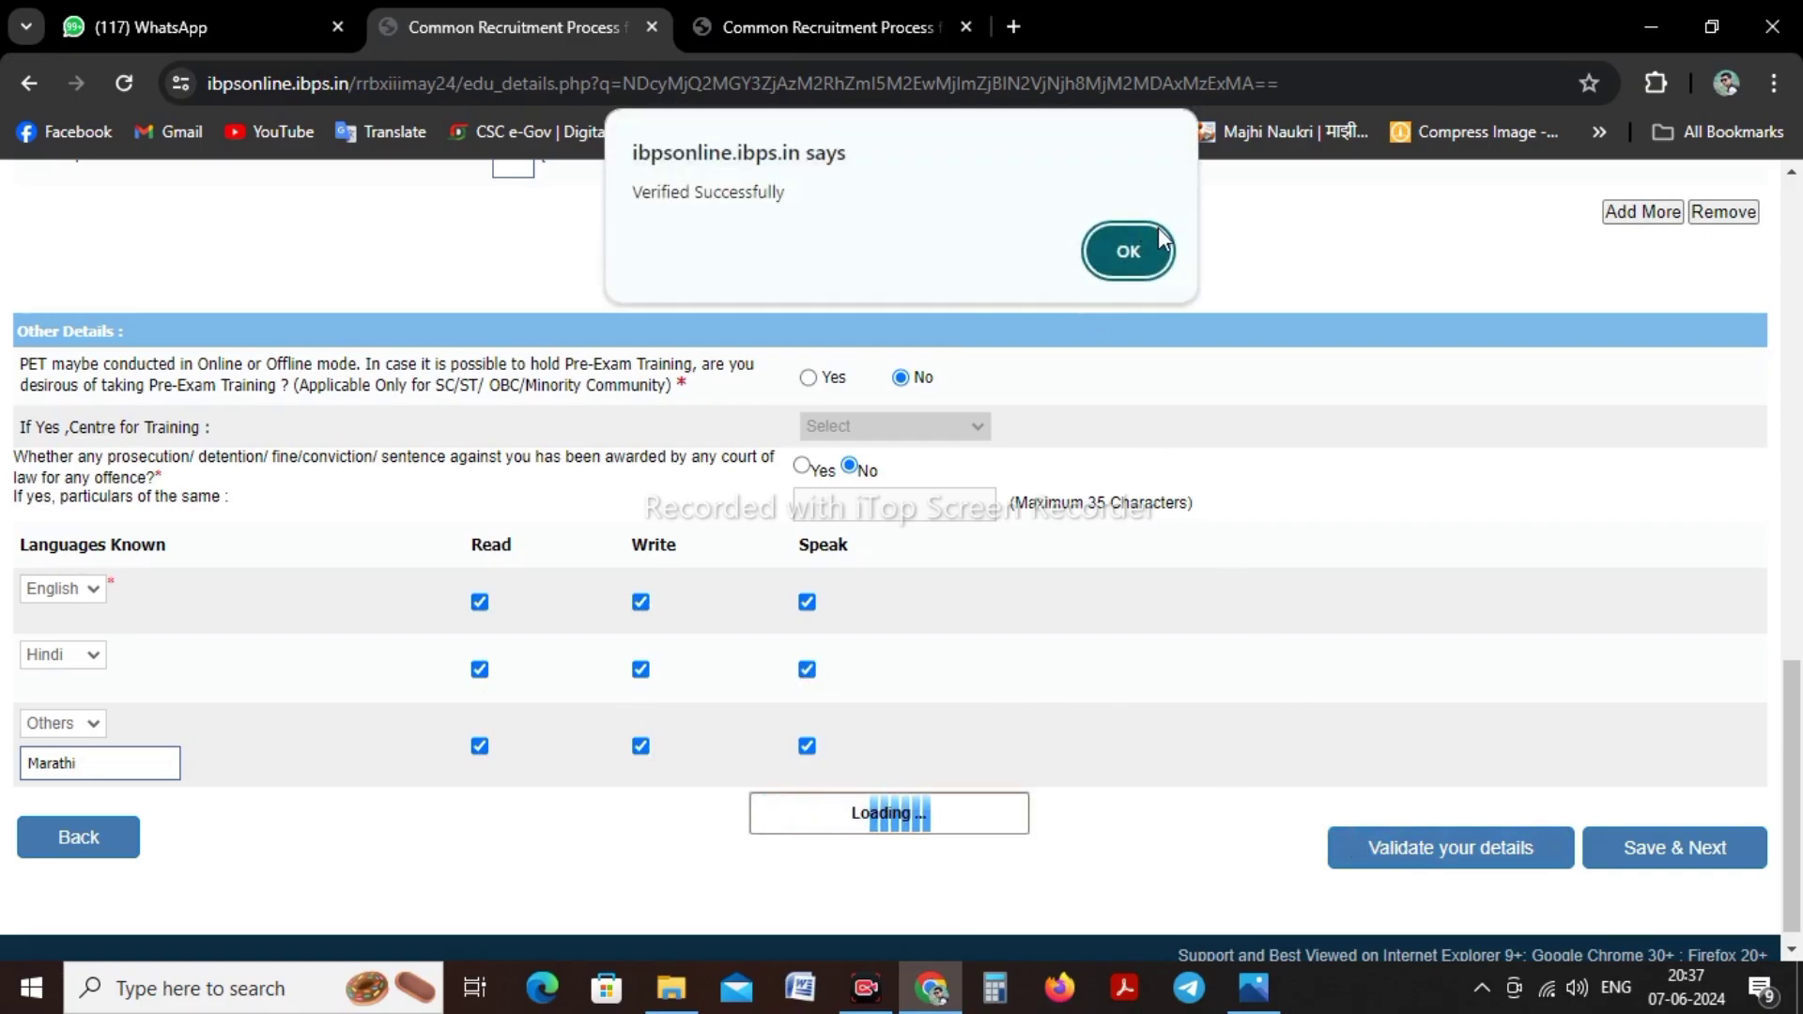
{"action": "left_click", "coordinate": [1128, 251]}
{"action": "left_click", "coordinate": [873, 991]}
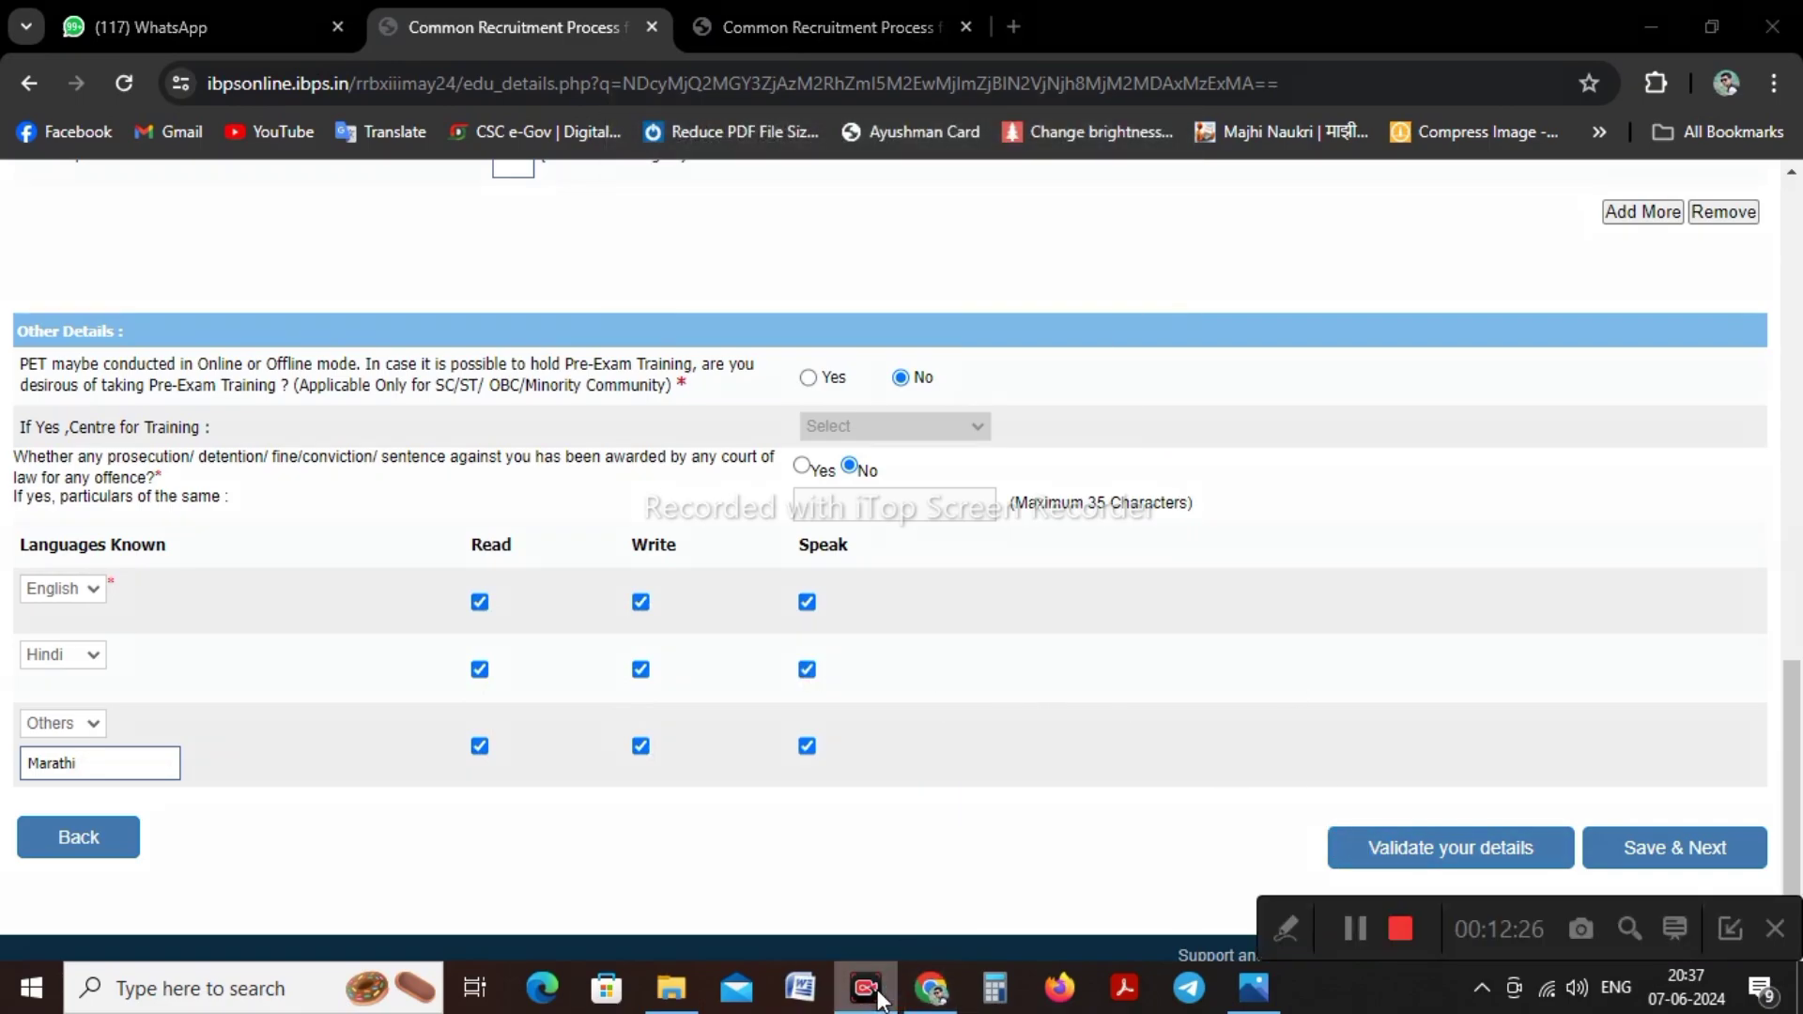
{"action": "left_click", "coordinate": [873, 991]}
{"action": "left_click", "coordinate": [1674, 857]}
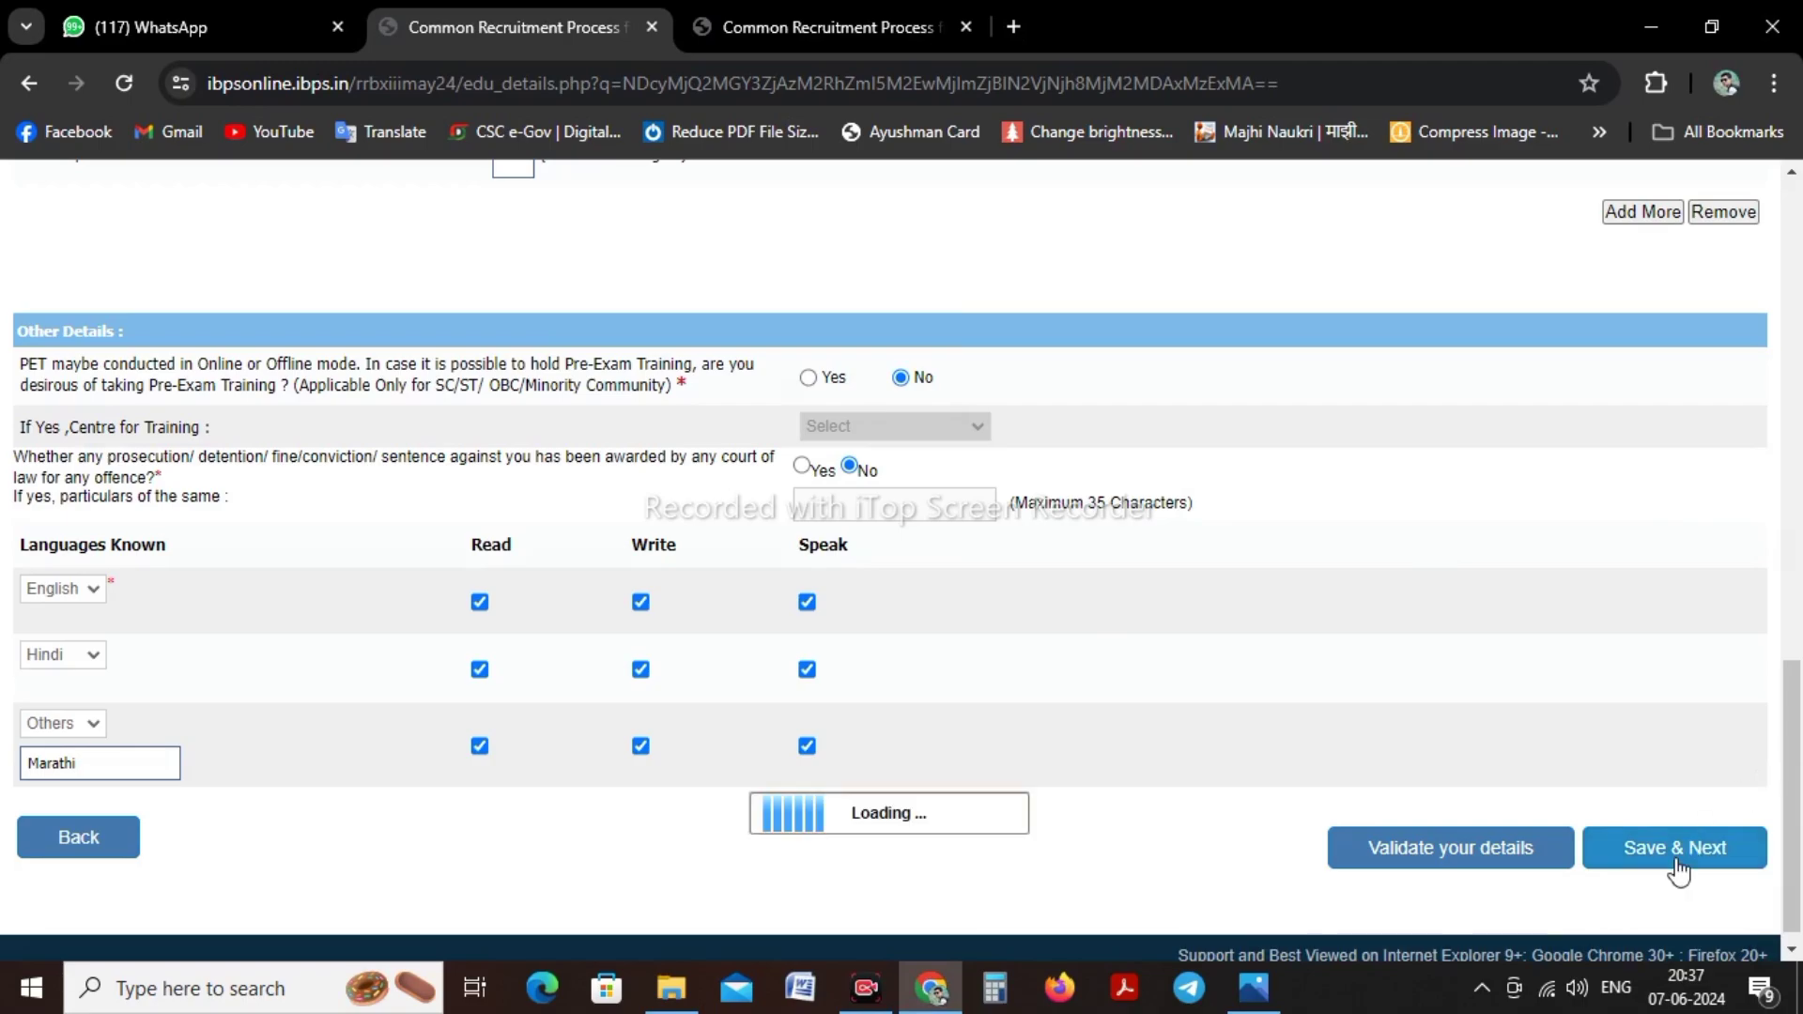
Add Maharashtra Gramin Bank and Vidharbha Konkan Gramin Bank to the bank preferences
{"action": "scroll", "coordinate": [406, 498], "scroll_direction": "down", "scroll_amount": 3}
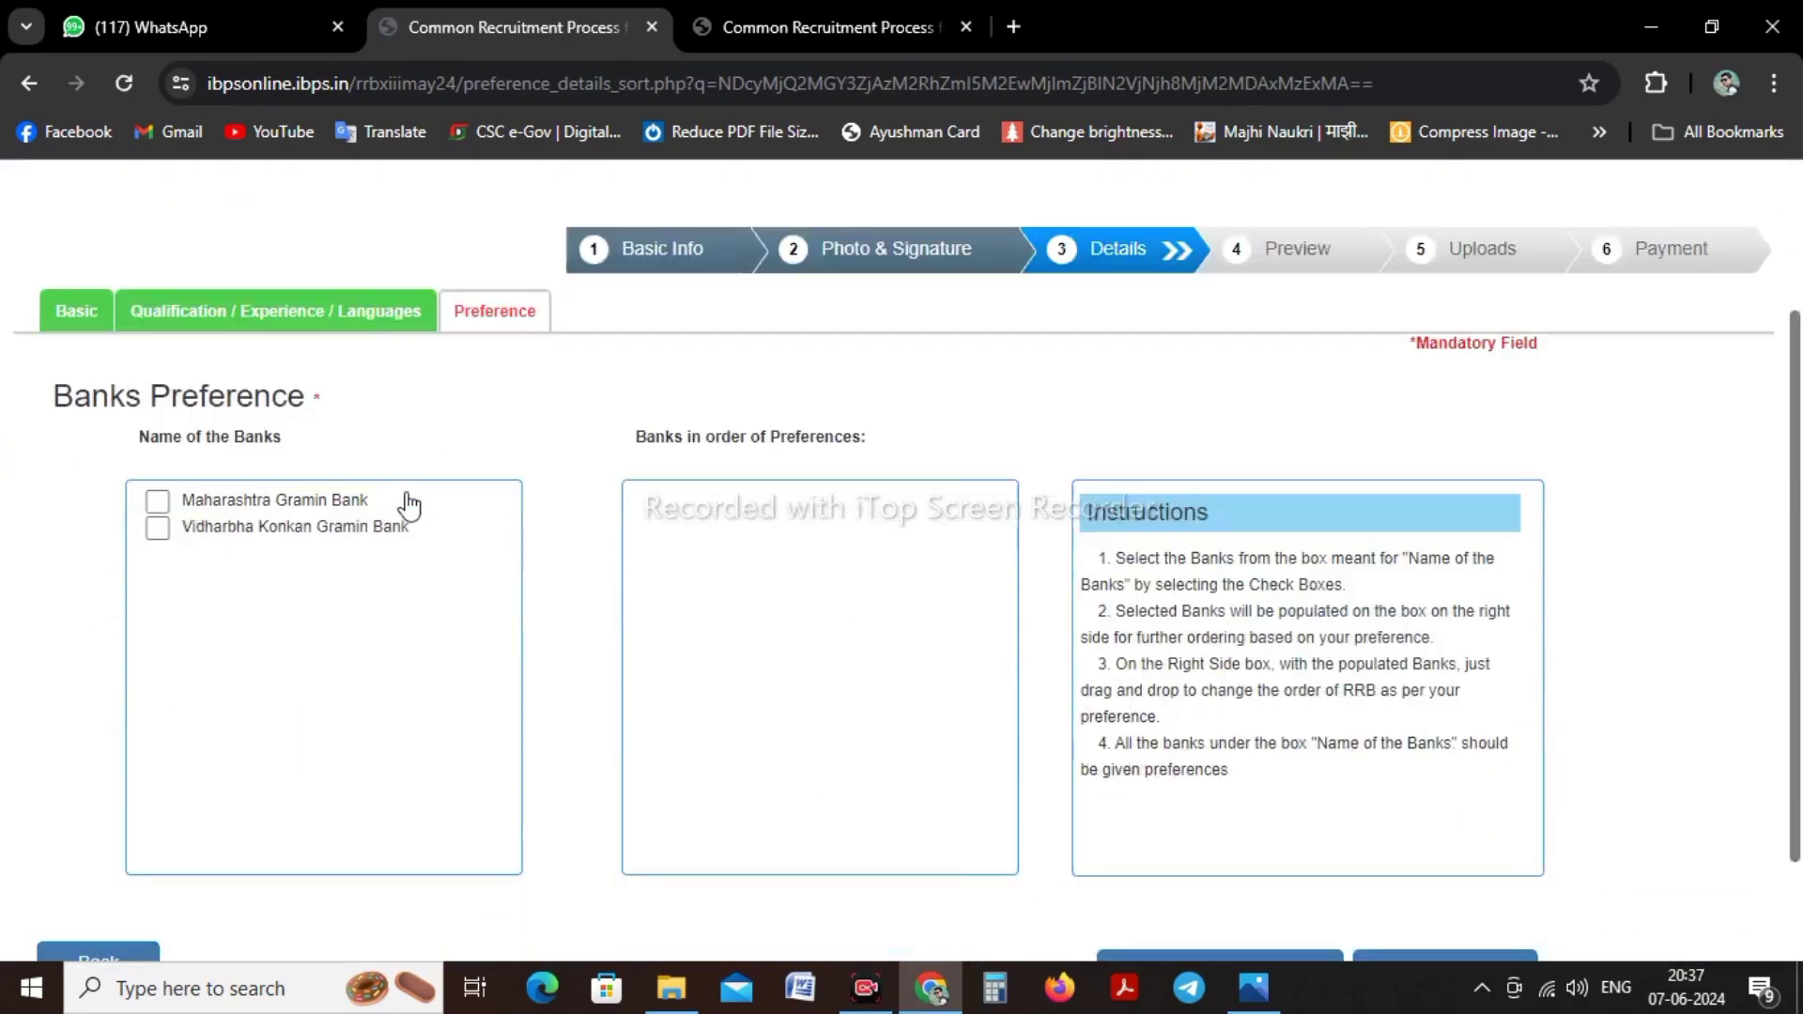
{"action": "scroll", "coordinate": [405, 492], "scroll_direction": "up", "scroll_amount": 2}
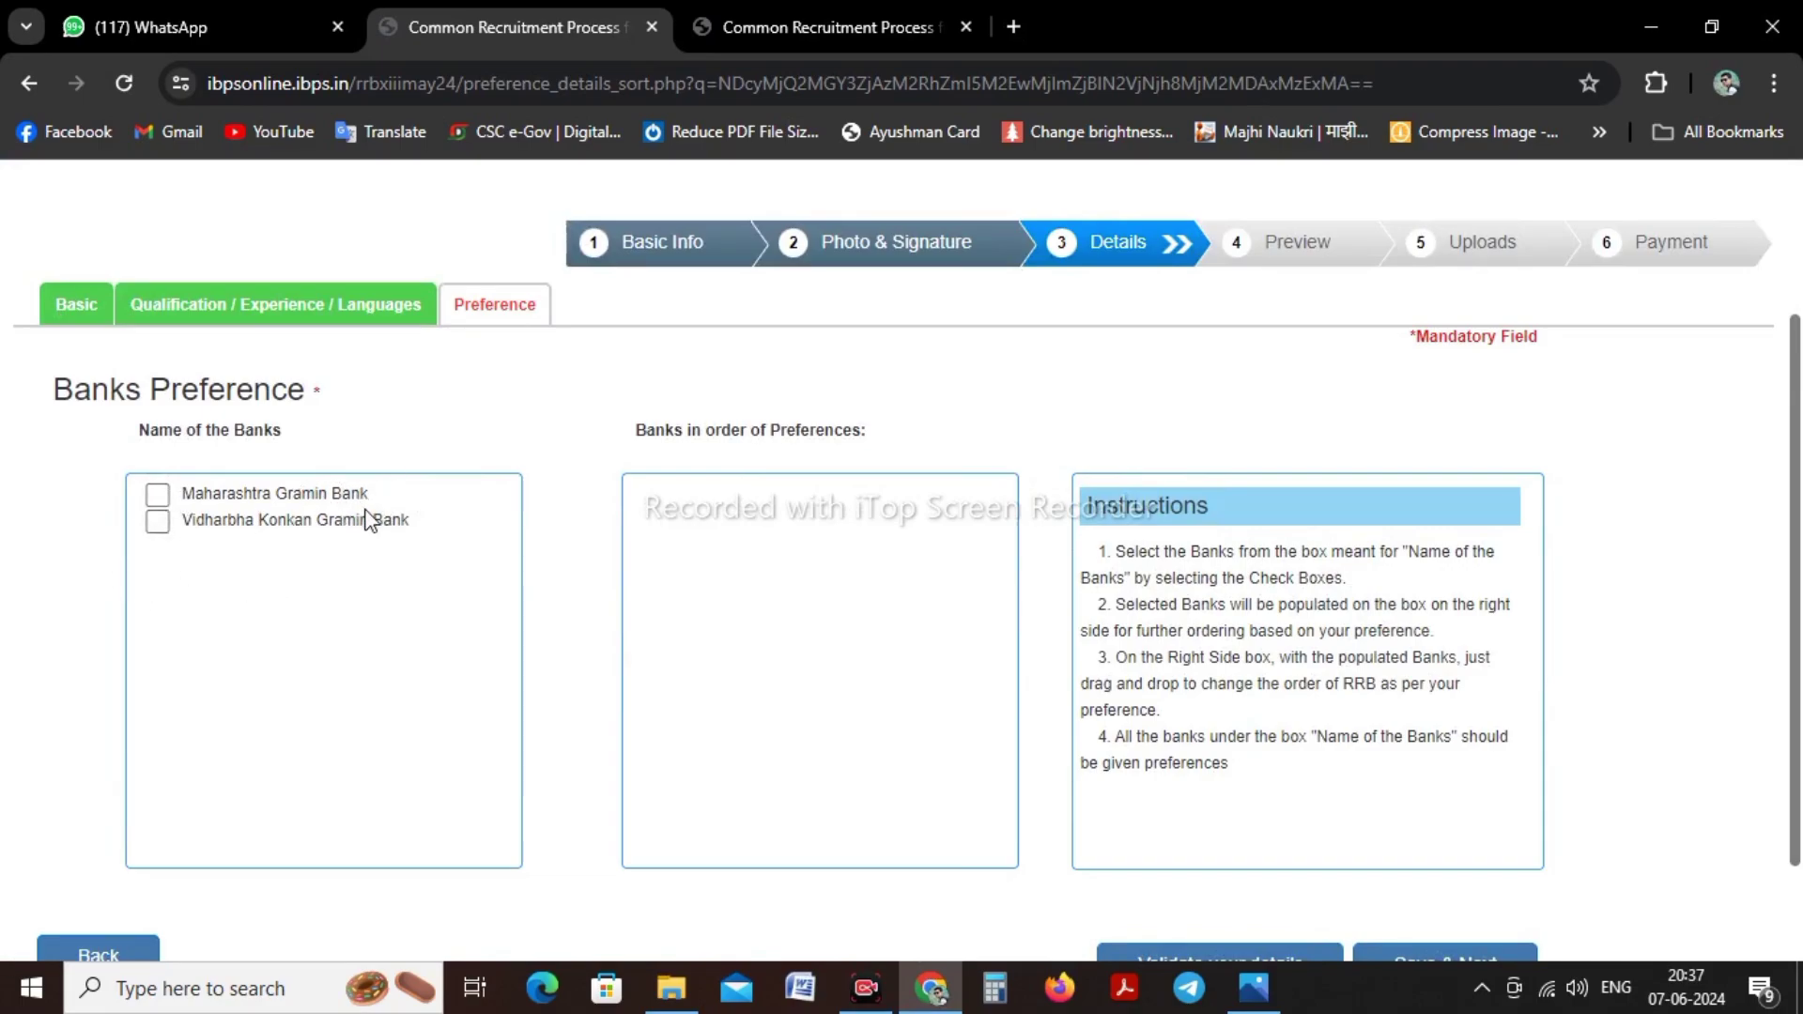
{"action": "left_click", "coordinate": [158, 495]}
{"action": "left_click", "coordinate": [159, 523]}
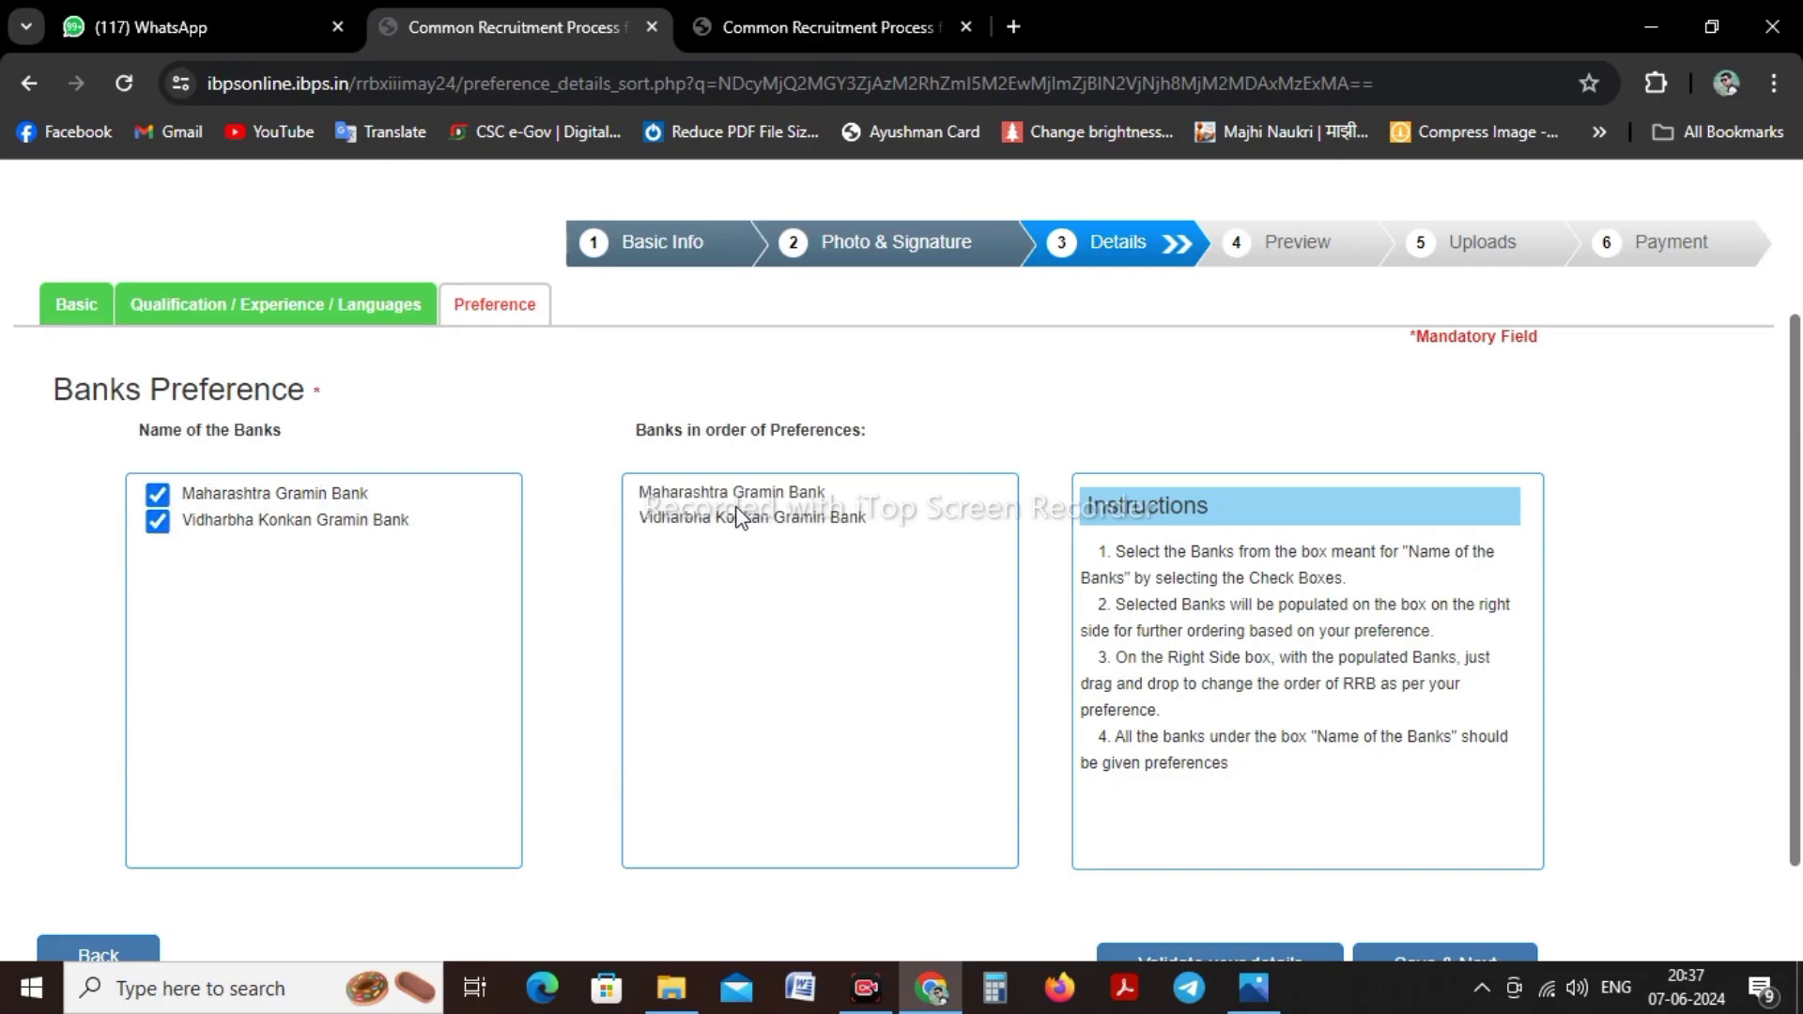
{"action": "left_click", "coordinate": [766, 519]}
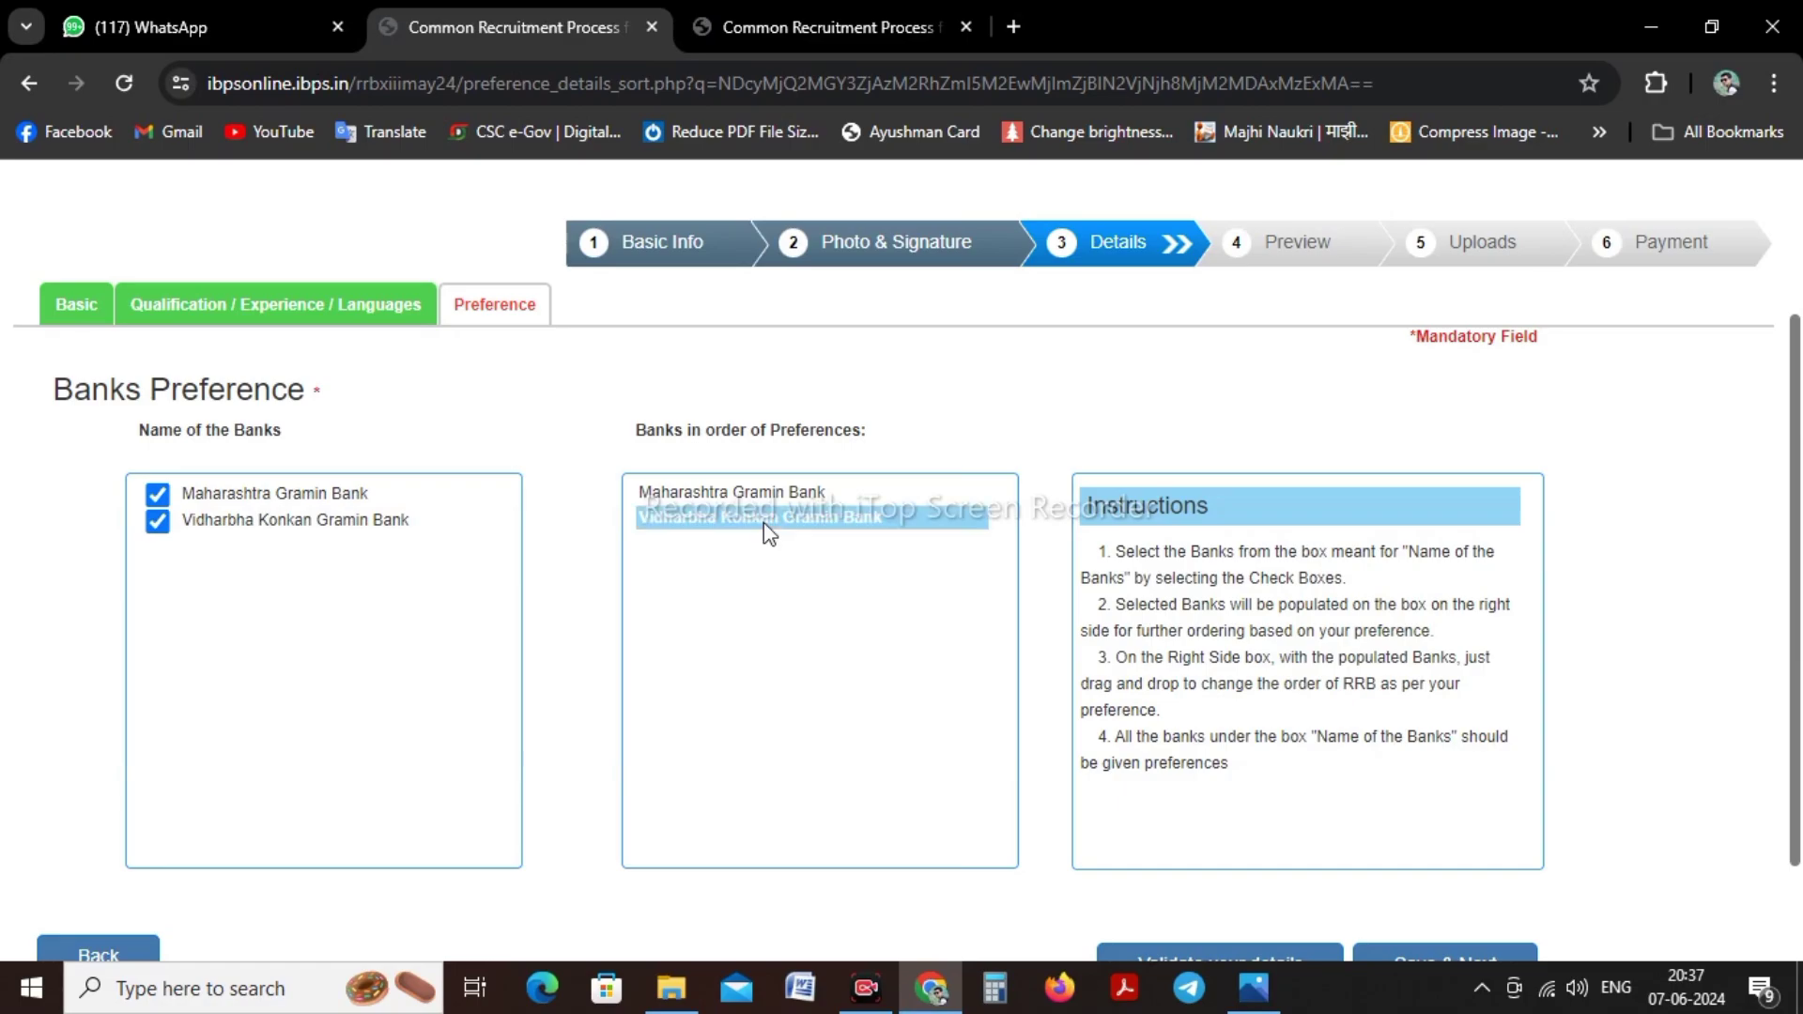
{"action": "left_click", "coordinate": [790, 564]}
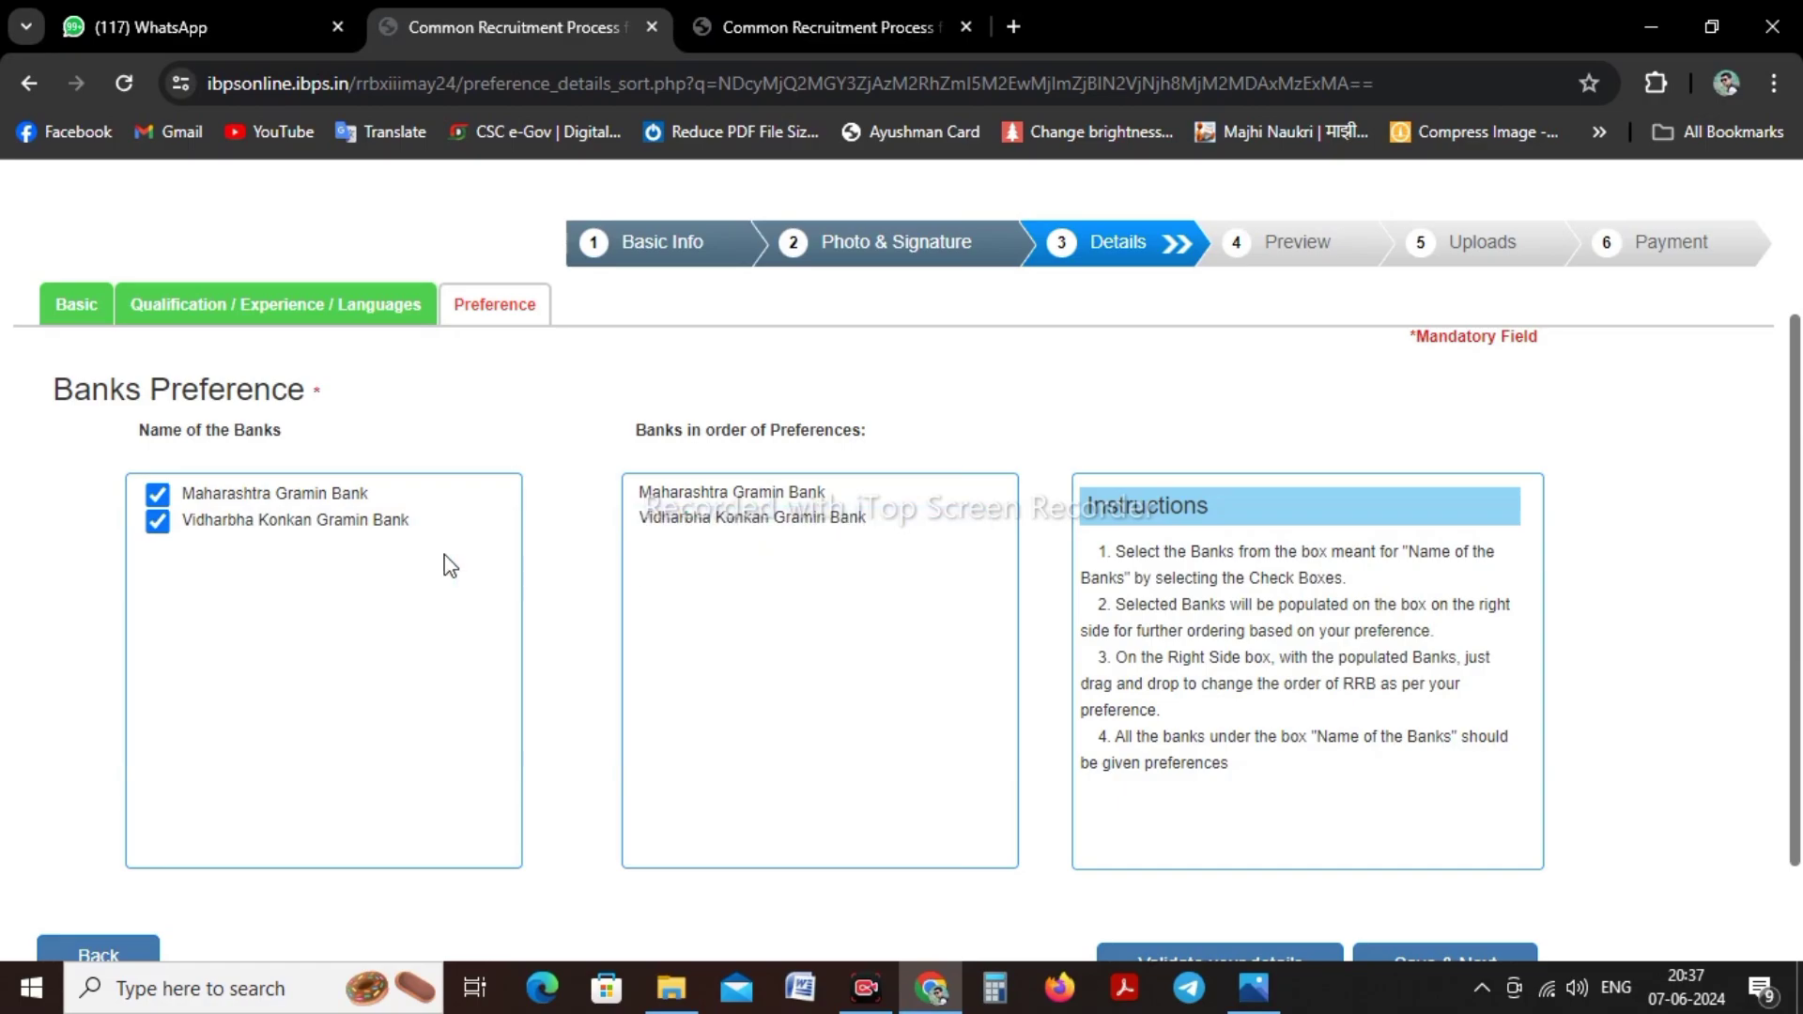
Validate the bank preferences and save to reach the Preview page
{"action": "scroll", "coordinate": [564, 569], "scroll_direction": "down", "scroll_amount": 2}
{"action": "left_click", "coordinate": [1303, 845]}
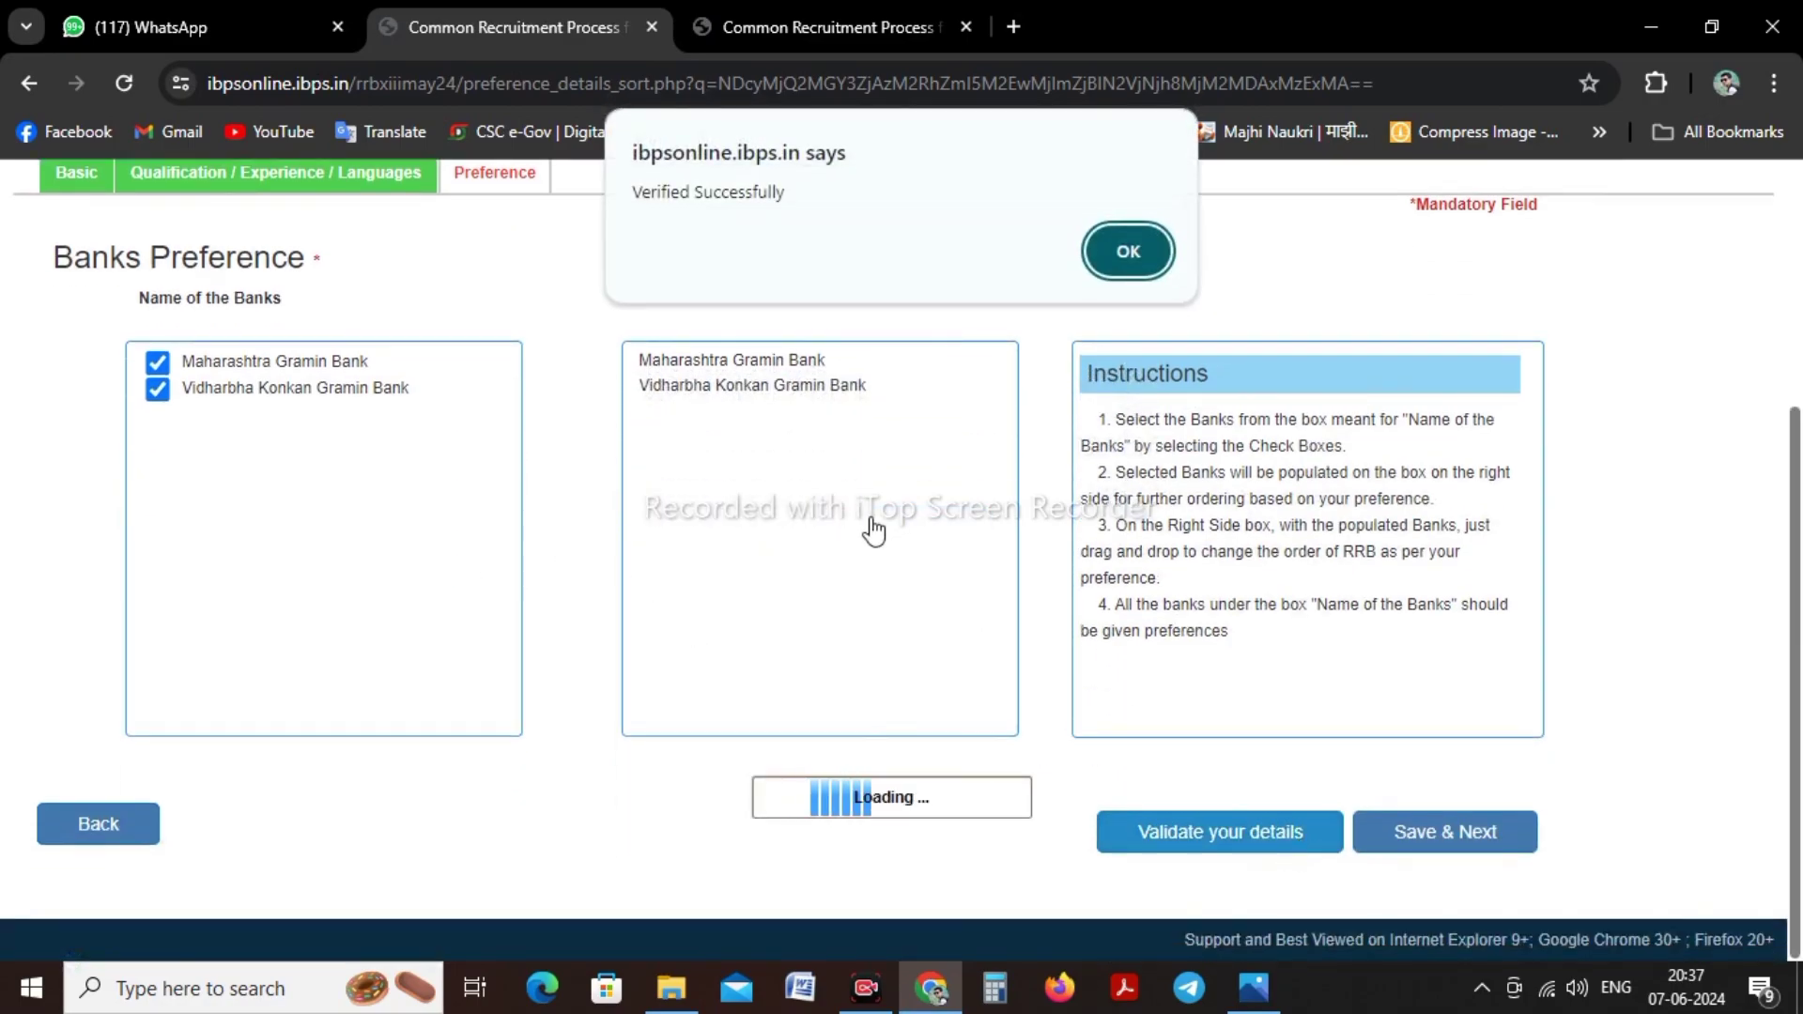
{"action": "left_click", "coordinate": [1136, 248]}
{"action": "left_click", "coordinate": [1459, 845]}
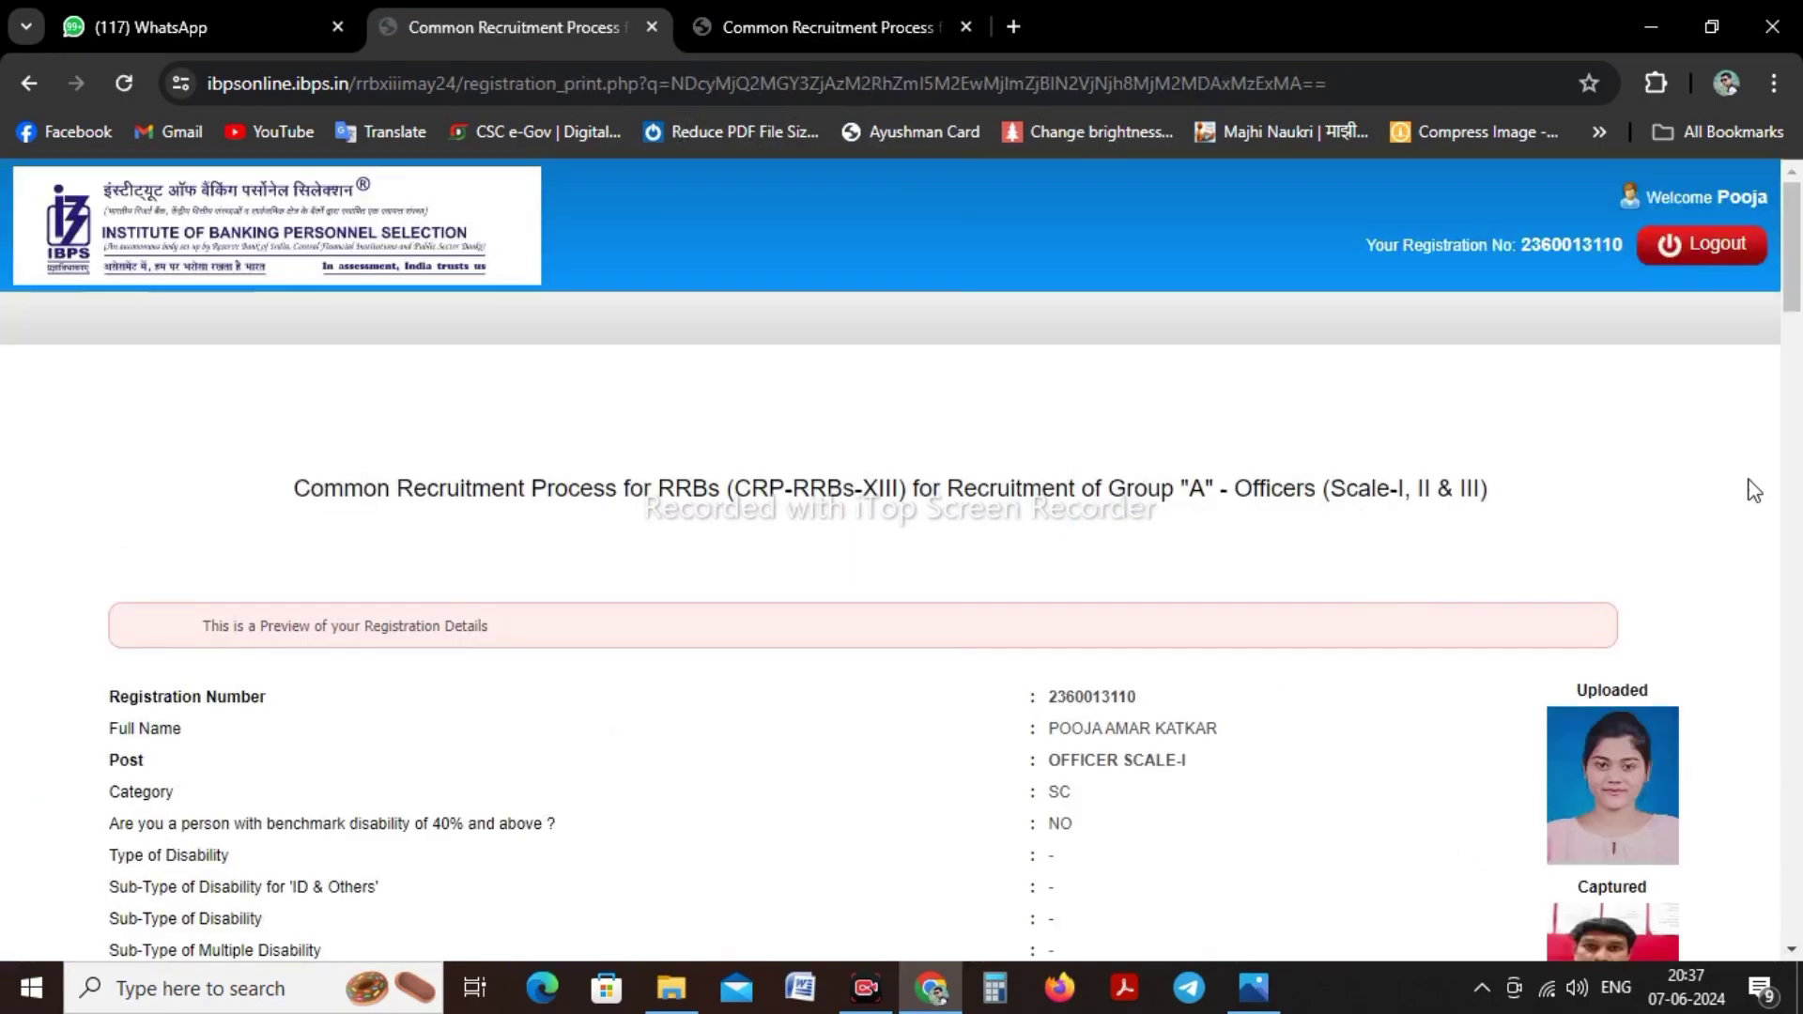
Accept the I Agree, name confirmation and one-post-only declarations on the preview
{"action": "left_click_drag", "start_coordinate": [1798, 252], "coordinate": [1798, 299]}
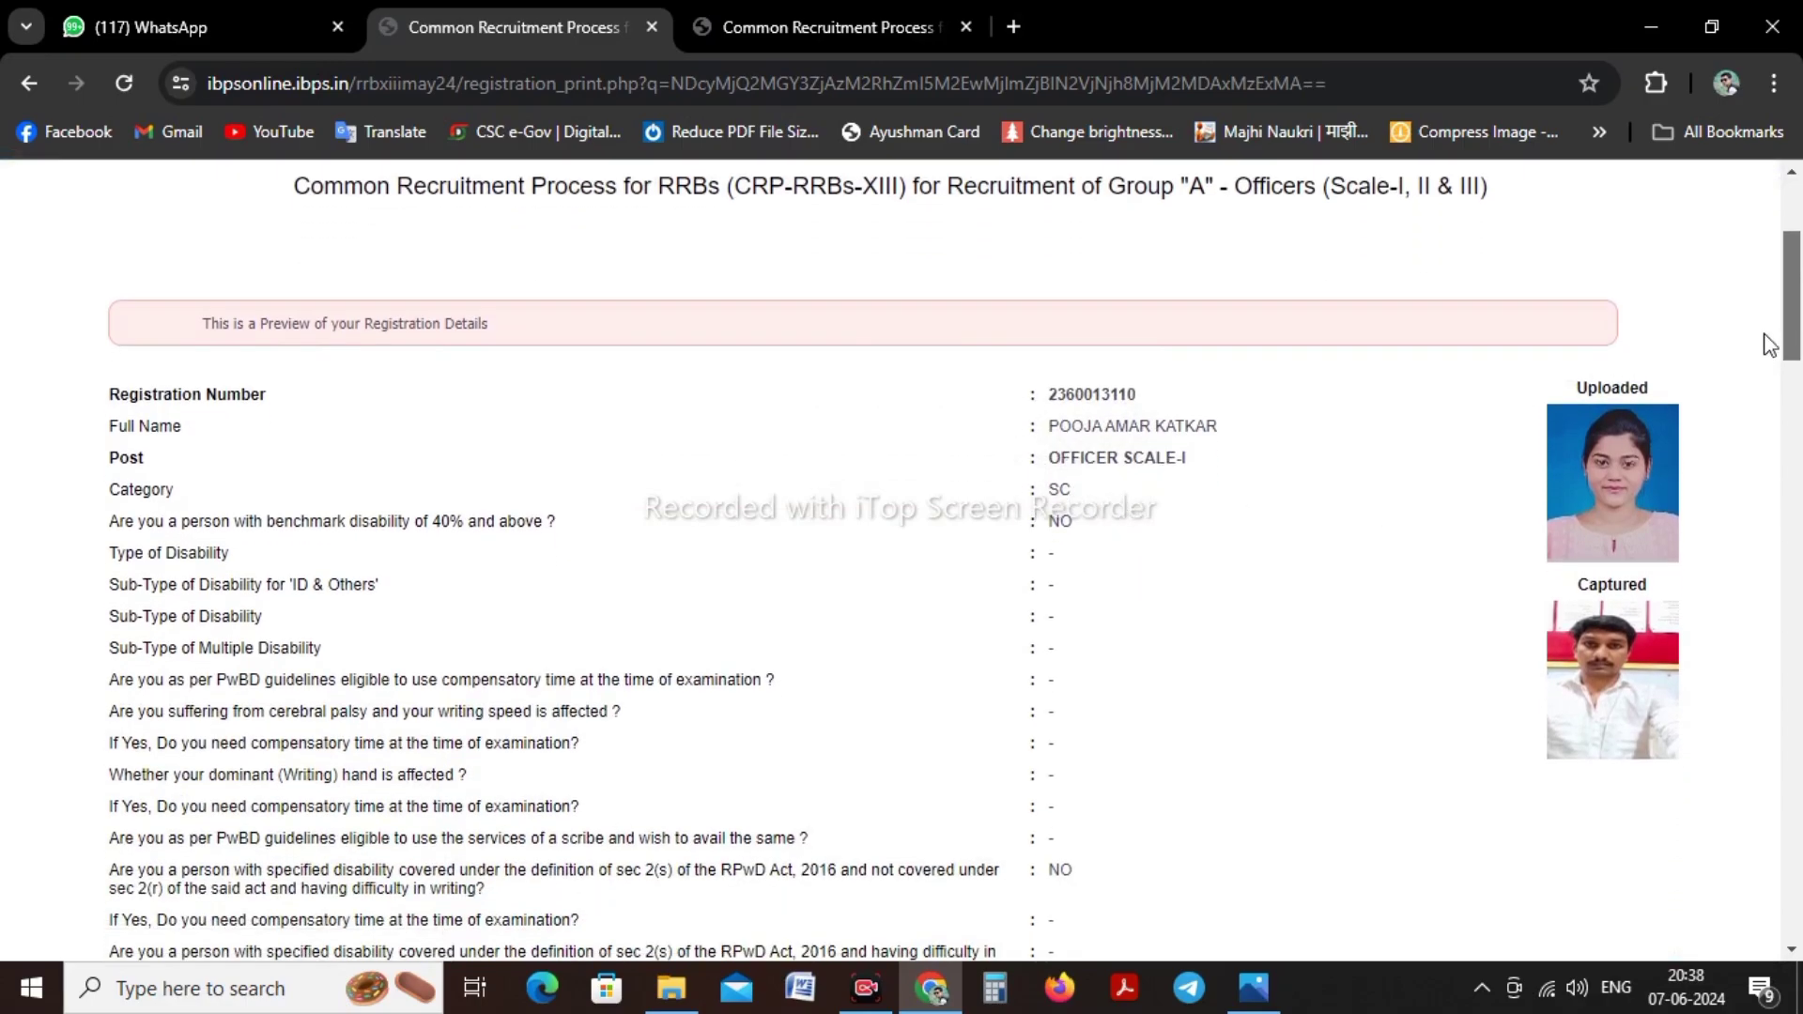
{"action": "left_click_drag", "start_coordinate": [1799, 322], "coordinate": [1798, 909]}
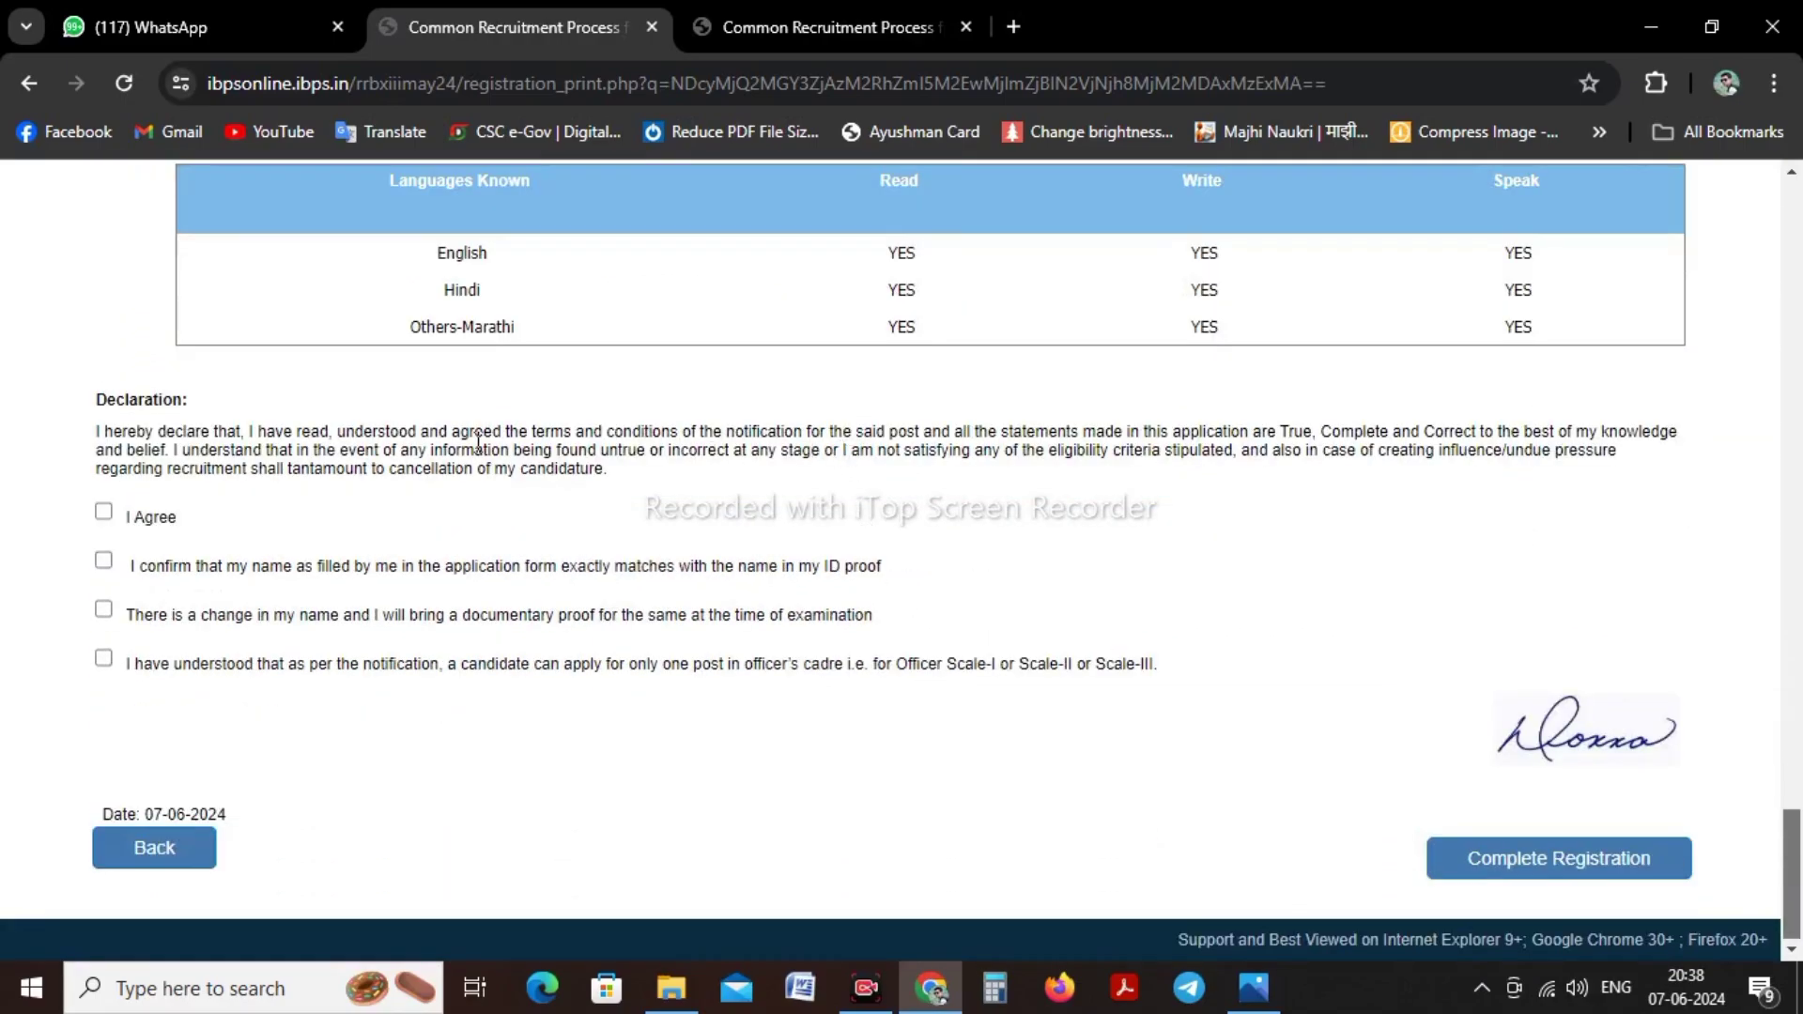
{"action": "left_click", "coordinate": [104, 512]}
{"action": "left_click_drag", "start_coordinate": [129, 566], "coordinate": [362, 564]}
{"action": "left_click", "coordinate": [476, 563]}
{"action": "left_click", "coordinate": [104, 561]}
{"action": "left_click_drag", "start_coordinate": [202, 673], "coordinate": [834, 672]}
{"action": "left_click", "coordinate": [927, 672]}
{"action": "left_click", "coordinate": [103, 660]}
Complete the registration and confirm both warning dialogs
{"action": "left_click", "coordinate": [1518, 873]}
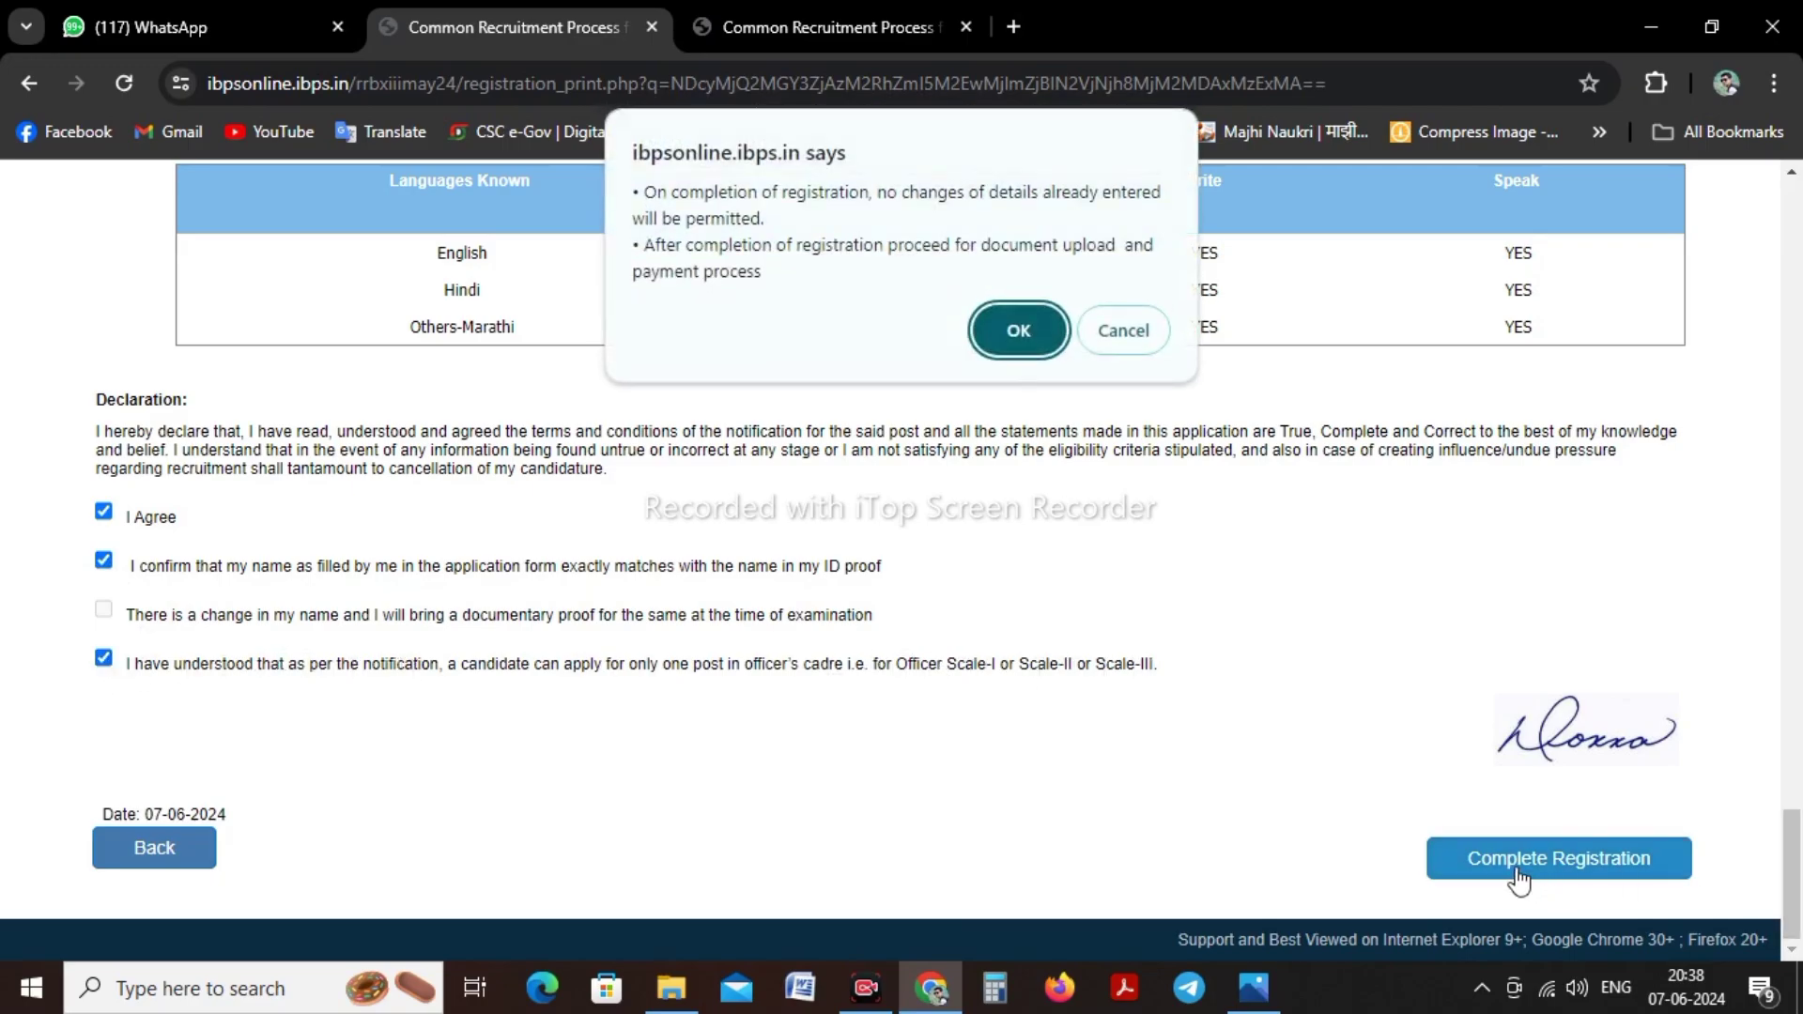
{"action": "left_click", "coordinate": [1016, 330]}
{"action": "left_click", "coordinate": [1004, 277]}
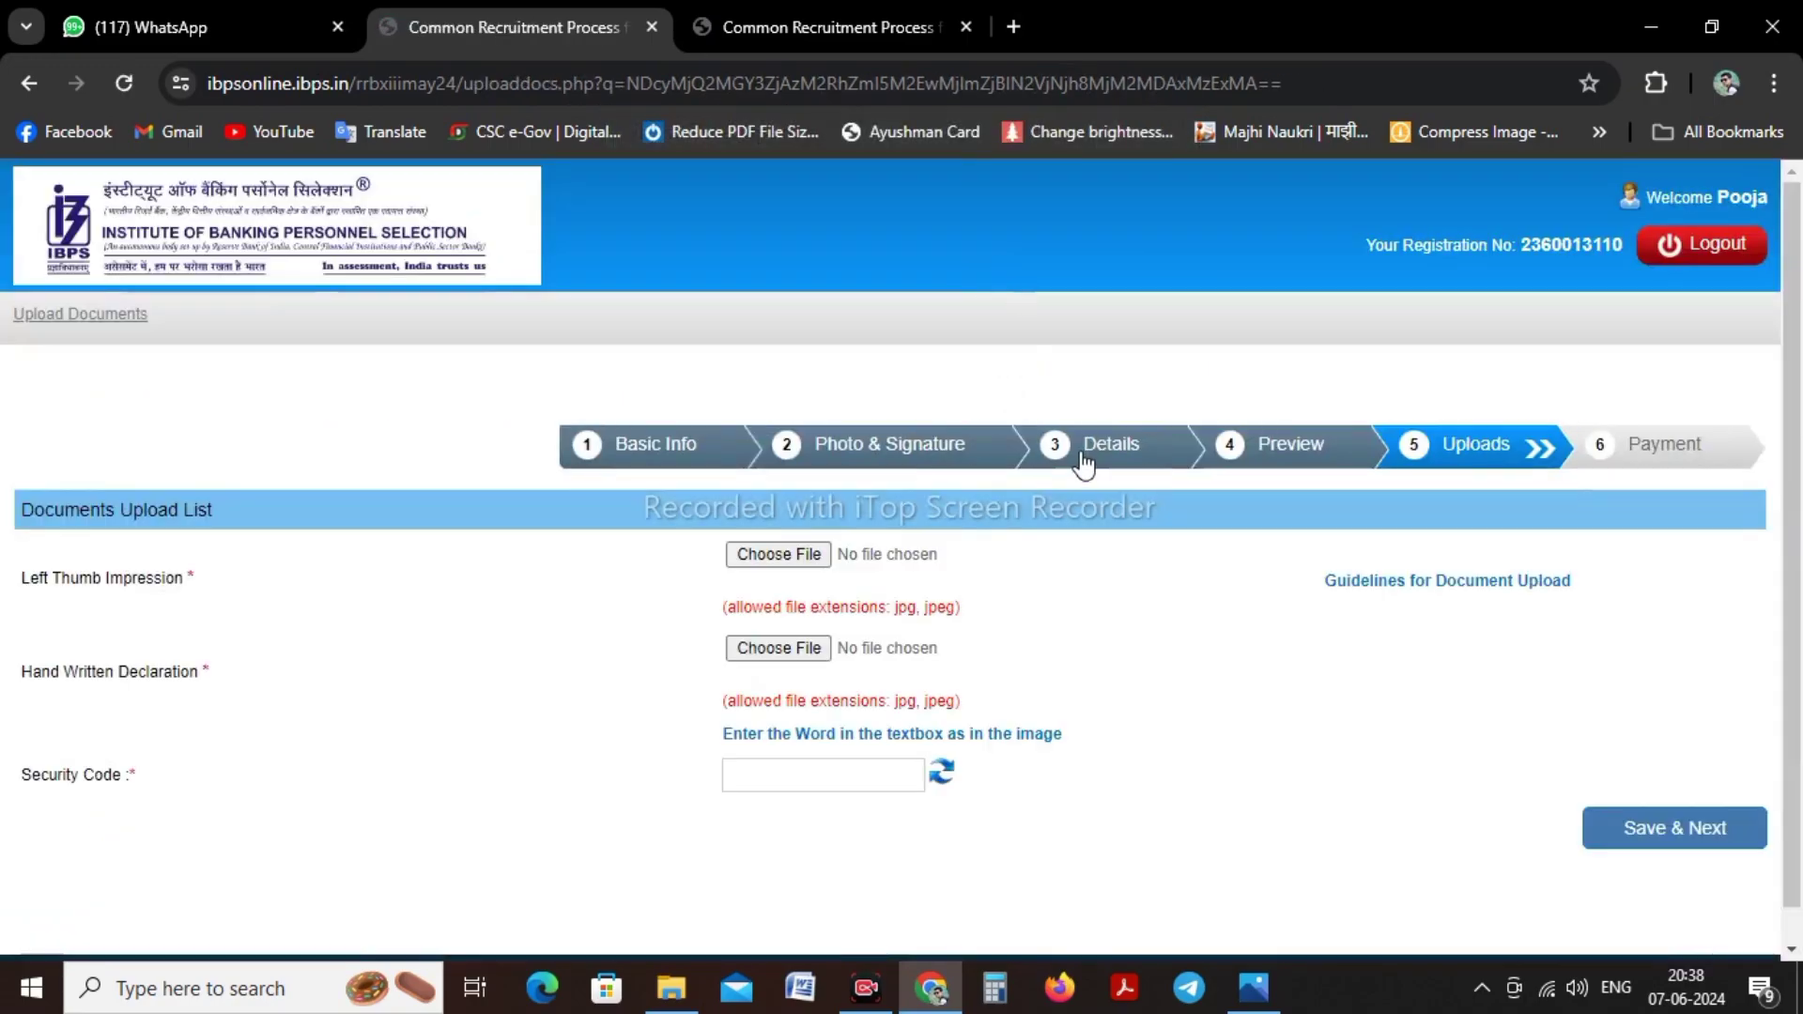
Attach the thumbprint JPEG from Main Photos as the Left Thumb Impression and accept its preview
{"action": "left_click_drag", "start_coordinate": [39, 582], "coordinate": [124, 573]}
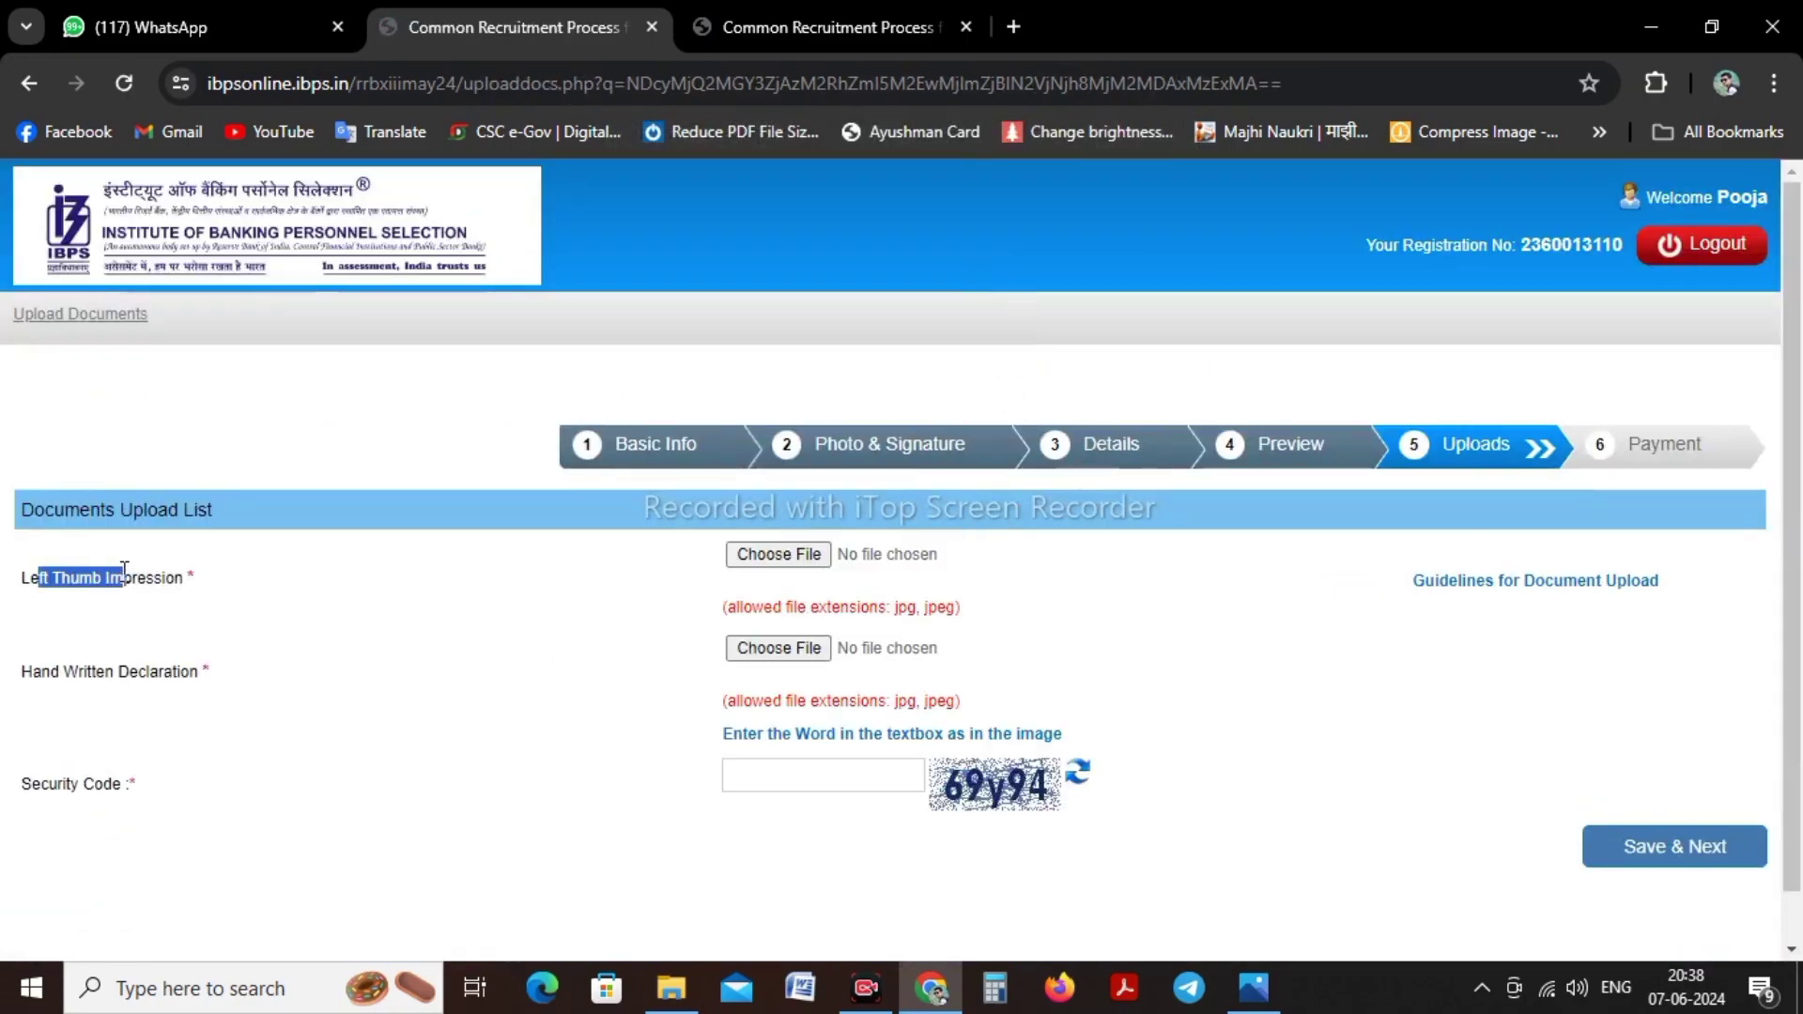
{"action": "left_click", "coordinate": [176, 608]}
{"action": "left_click_drag", "start_coordinate": [33, 672], "coordinate": [178, 673]}
{"action": "left_click", "coordinate": [229, 691]}
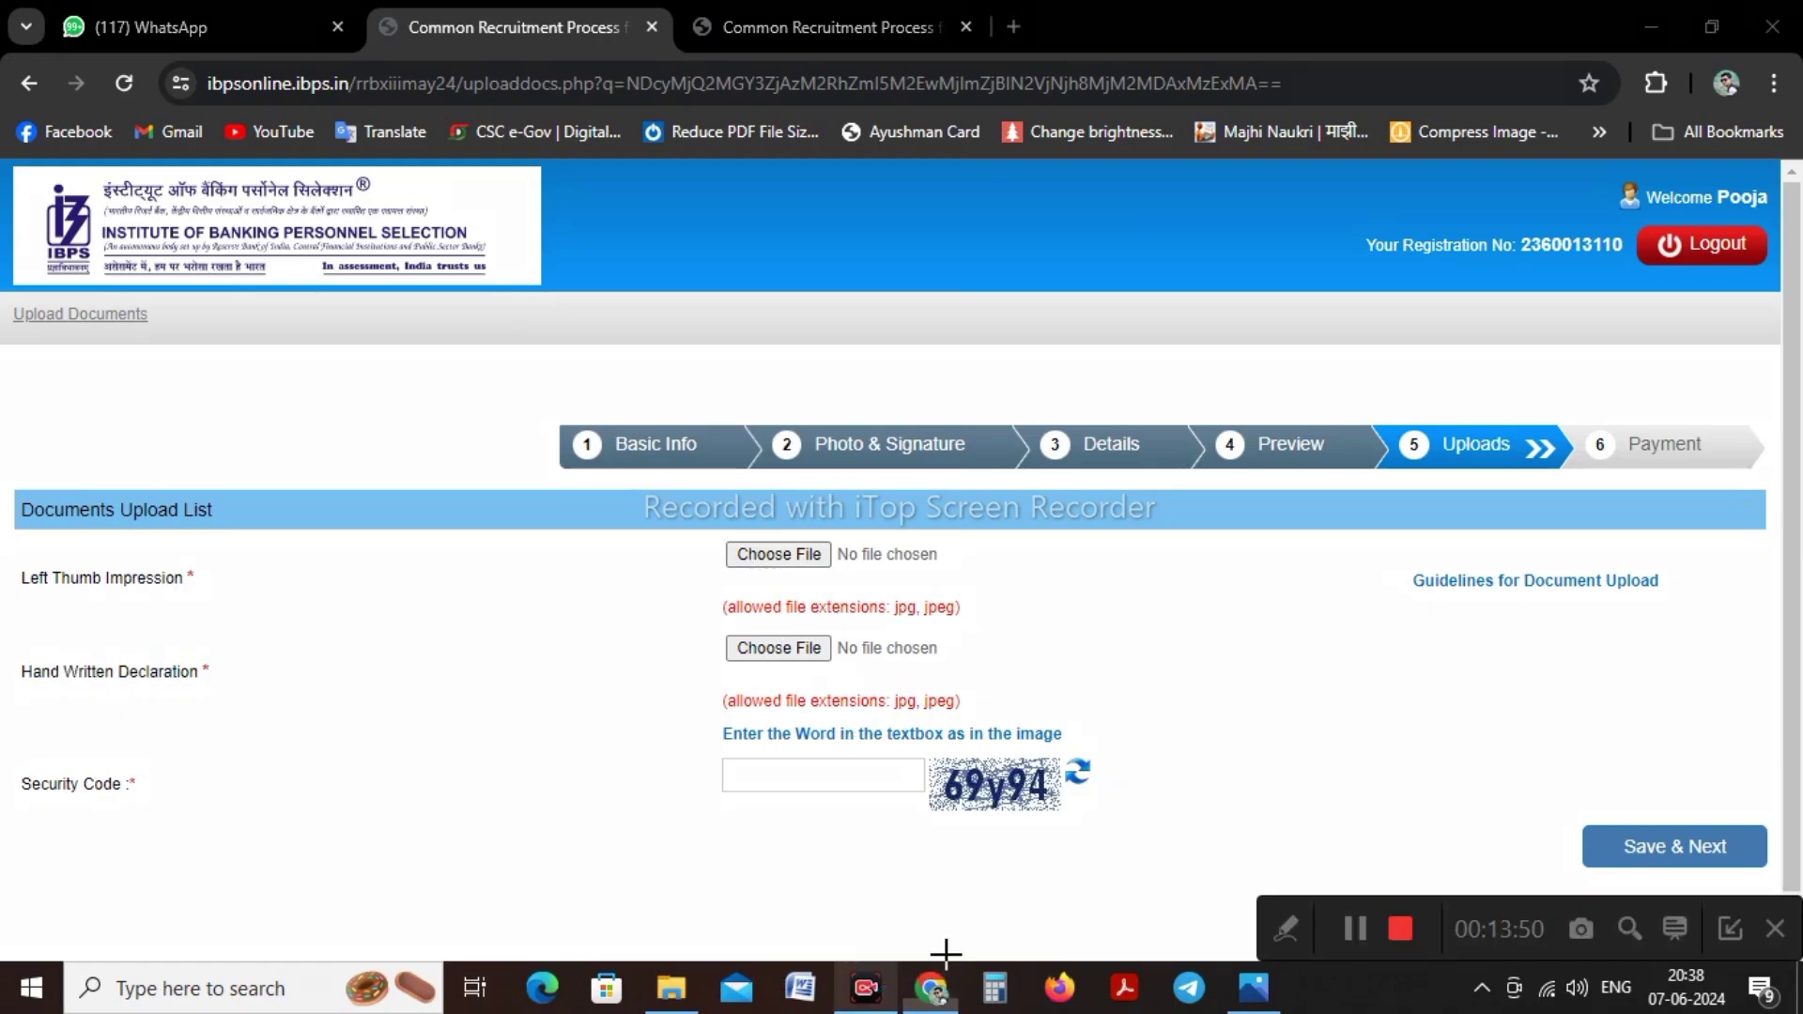
{"action": "left_click", "coordinate": [1730, 929]}
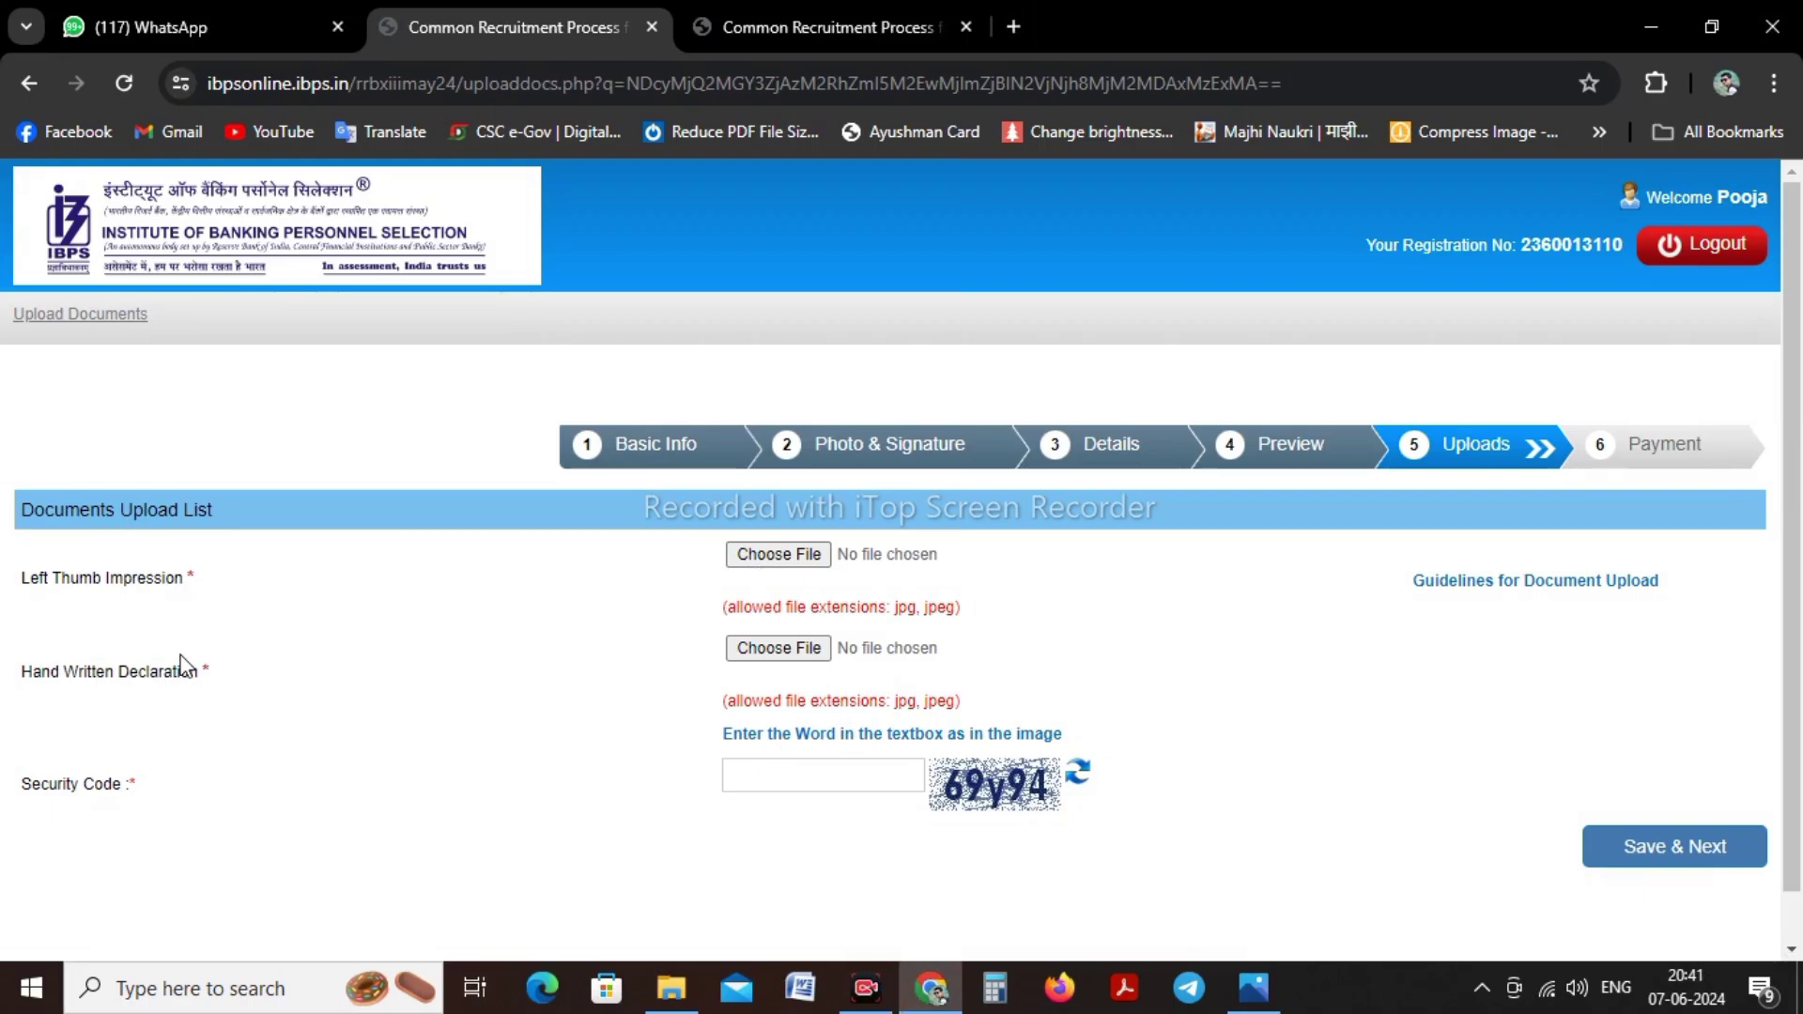
{"action": "left_click_drag", "start_coordinate": [32, 584], "coordinate": [168, 588]}
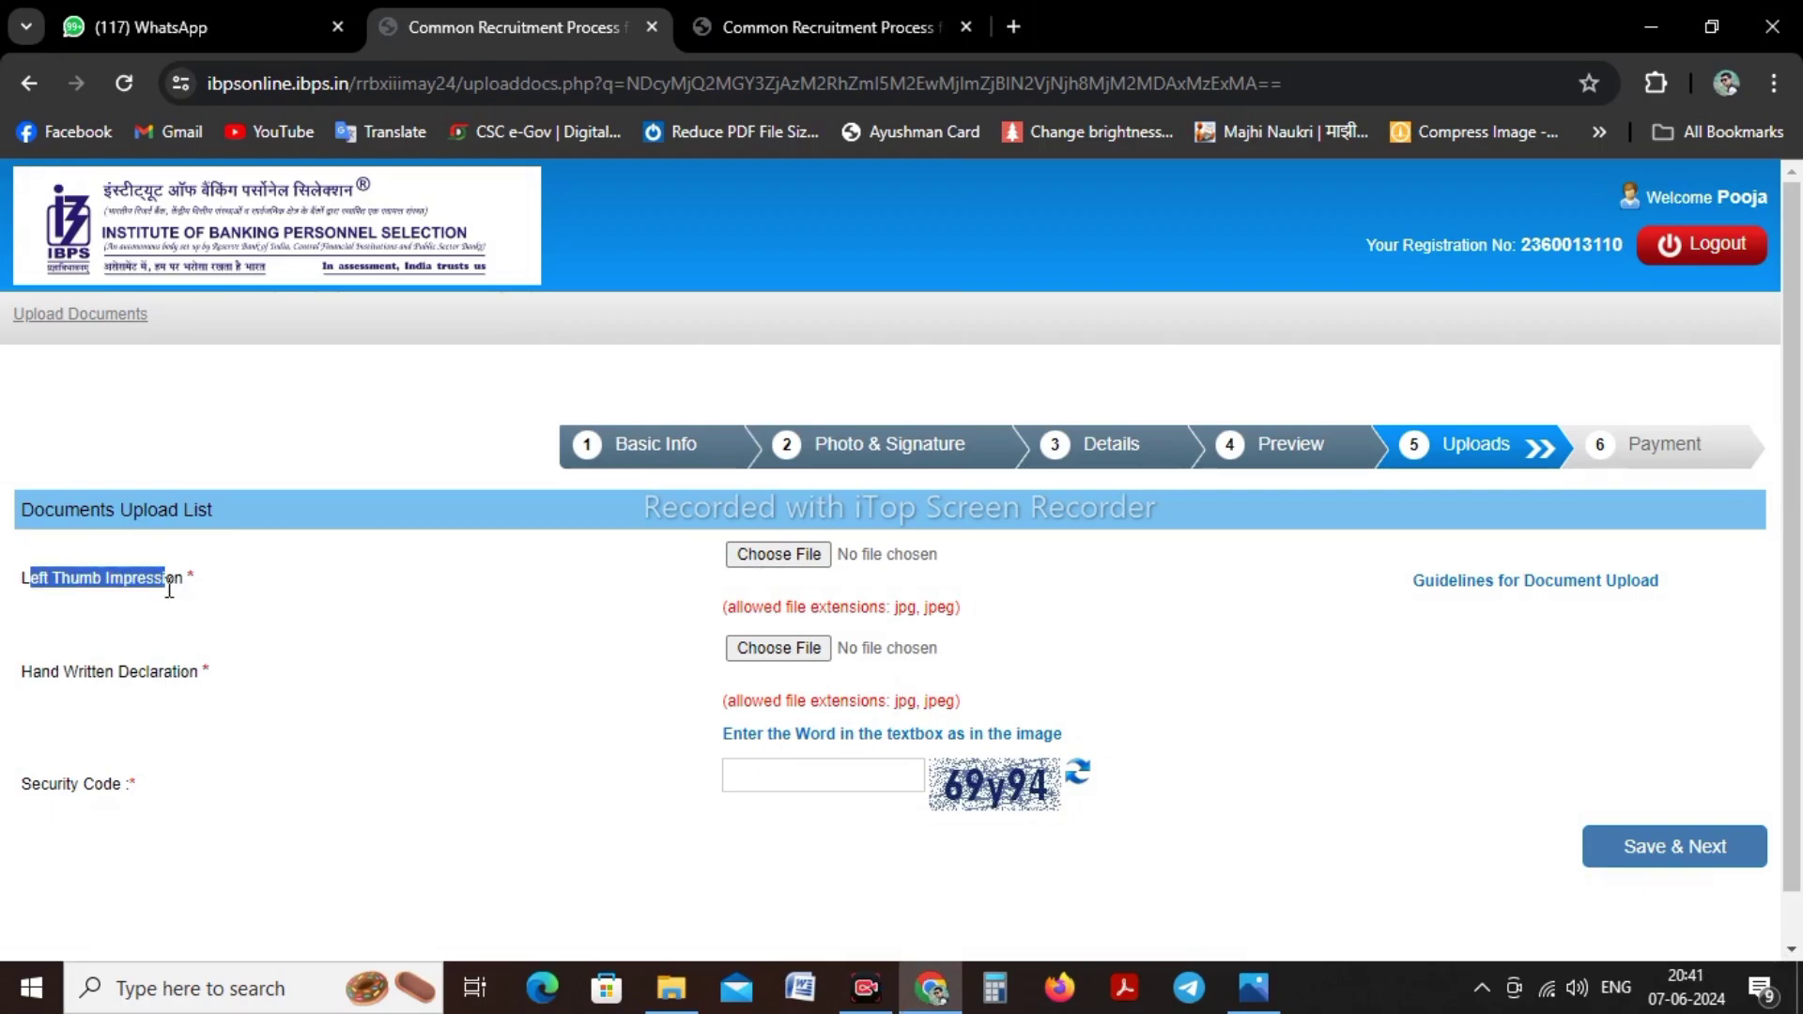
{"action": "left_click", "coordinate": [306, 618]}
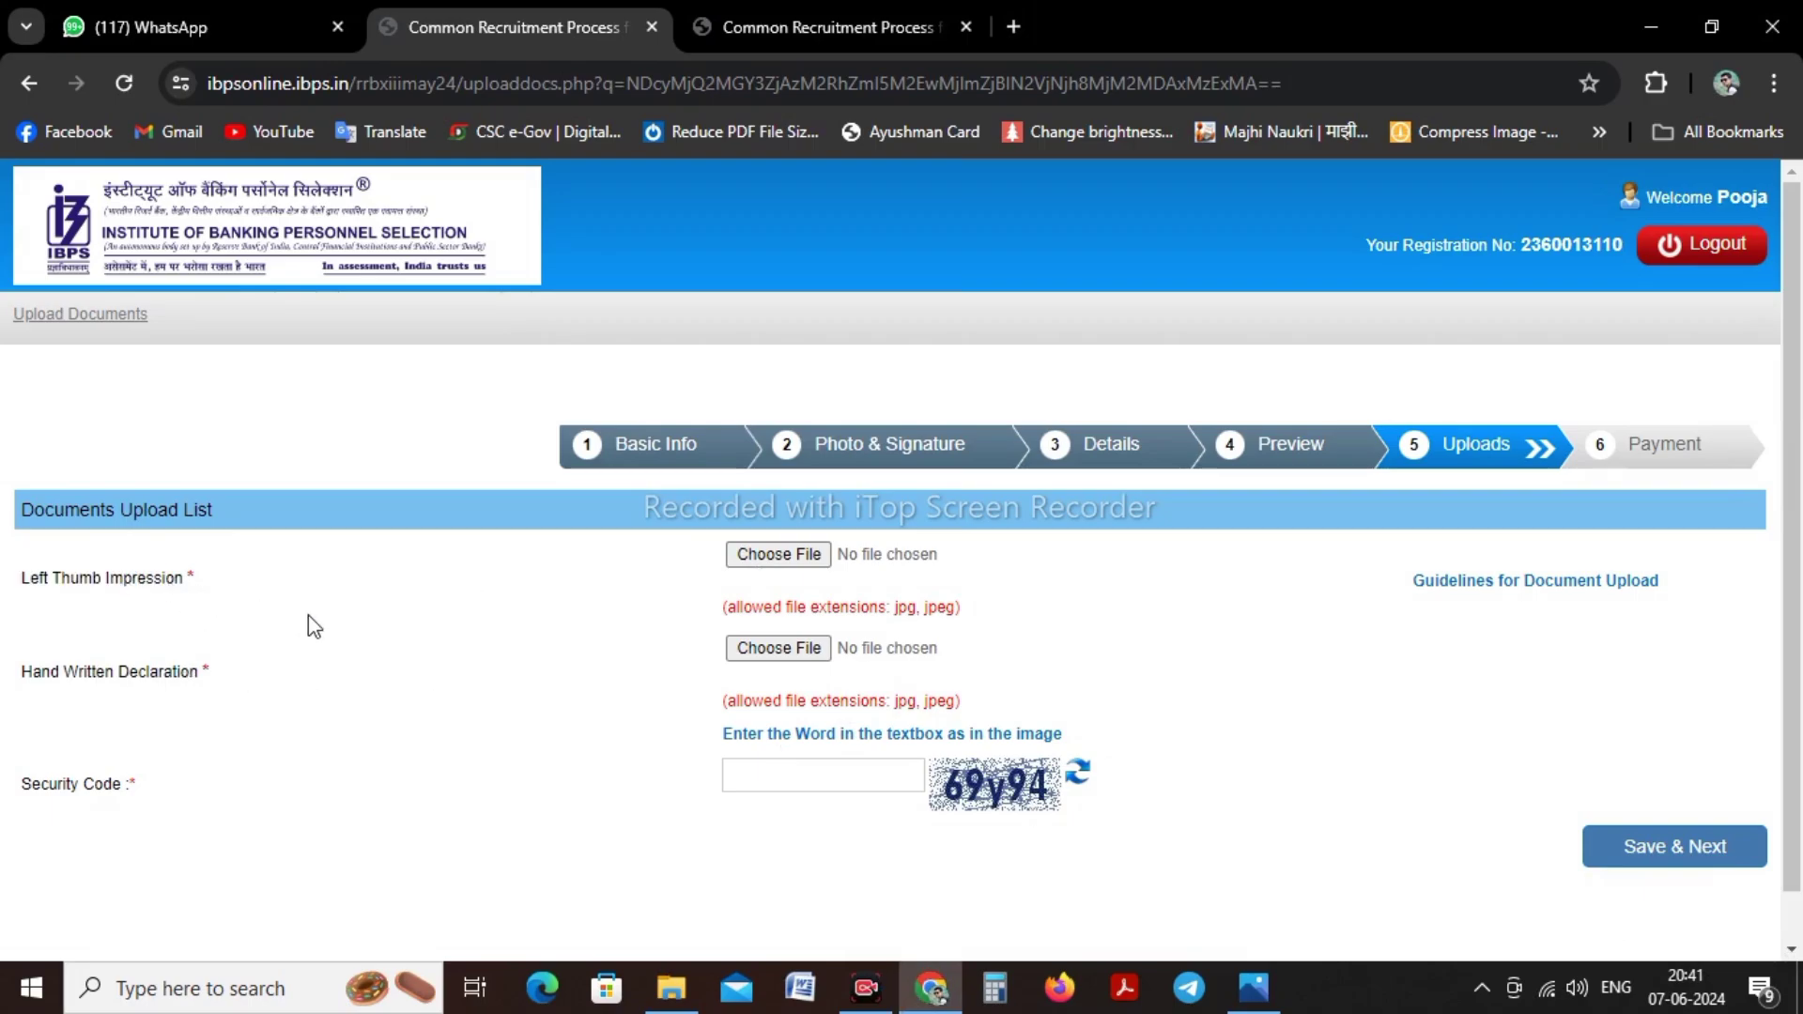
{"action": "left_click", "coordinate": [794, 561]}
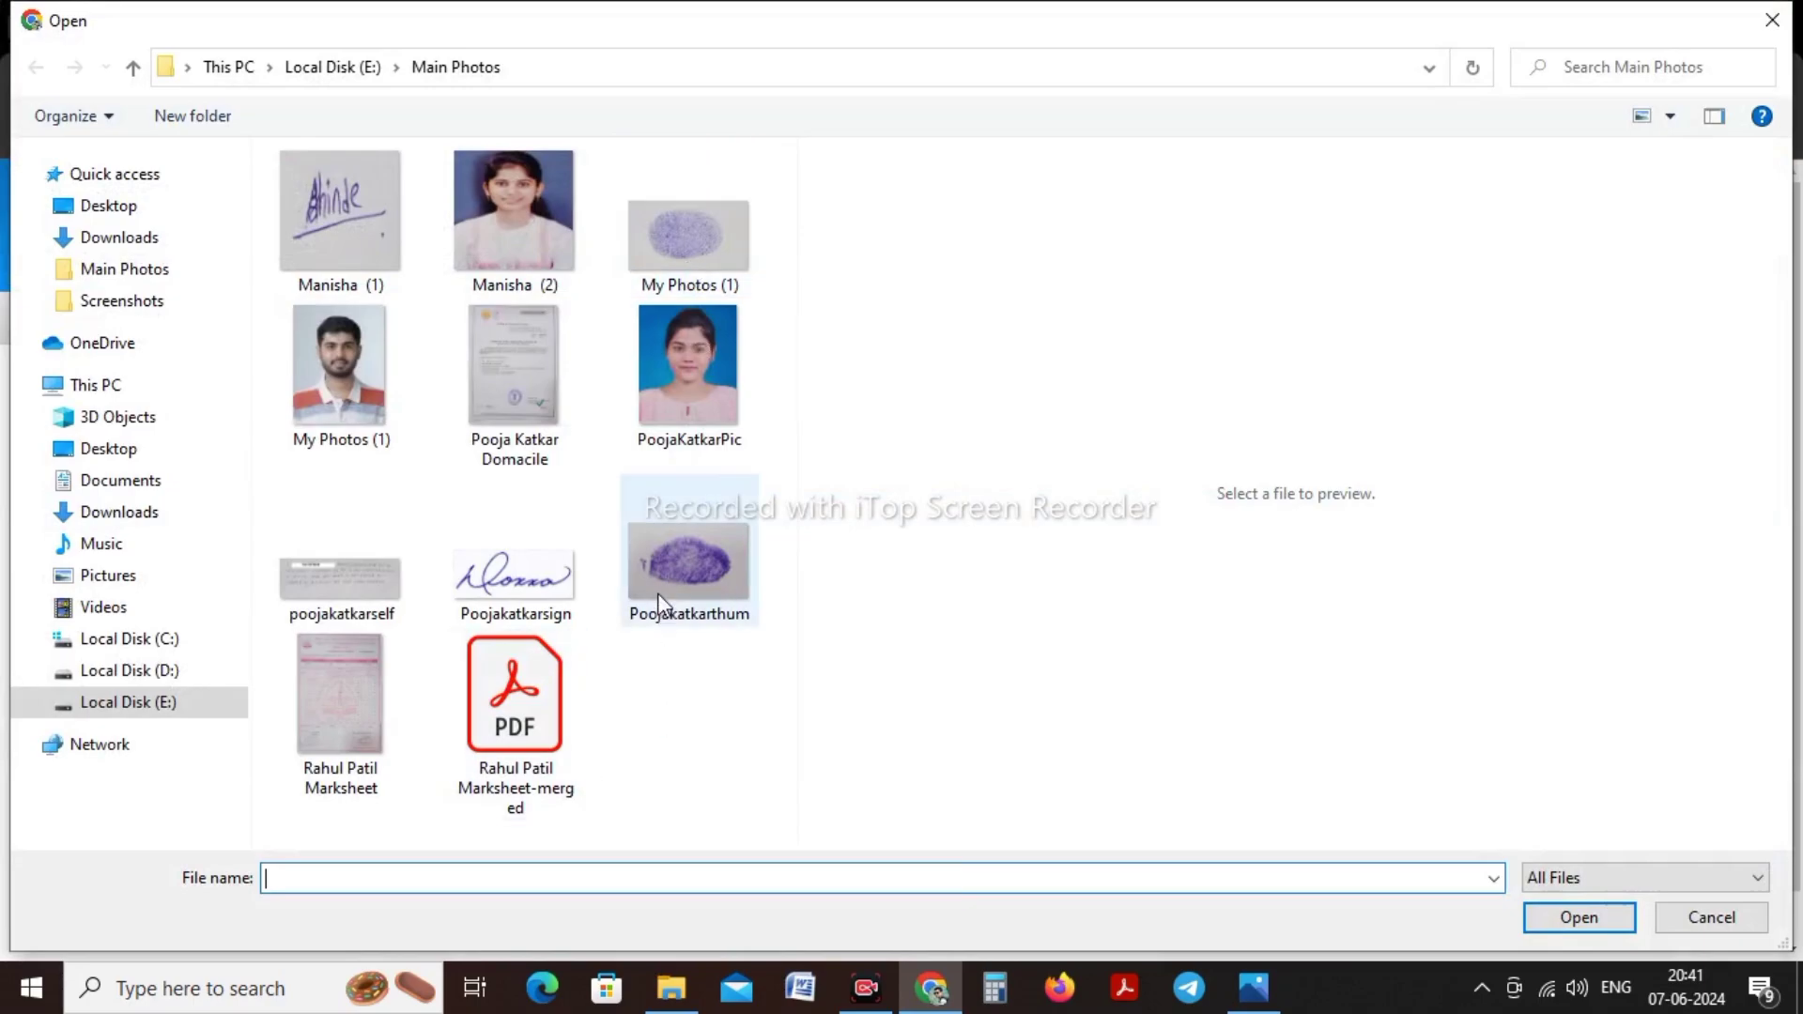
{"action": "left_click", "coordinate": [656, 569]}
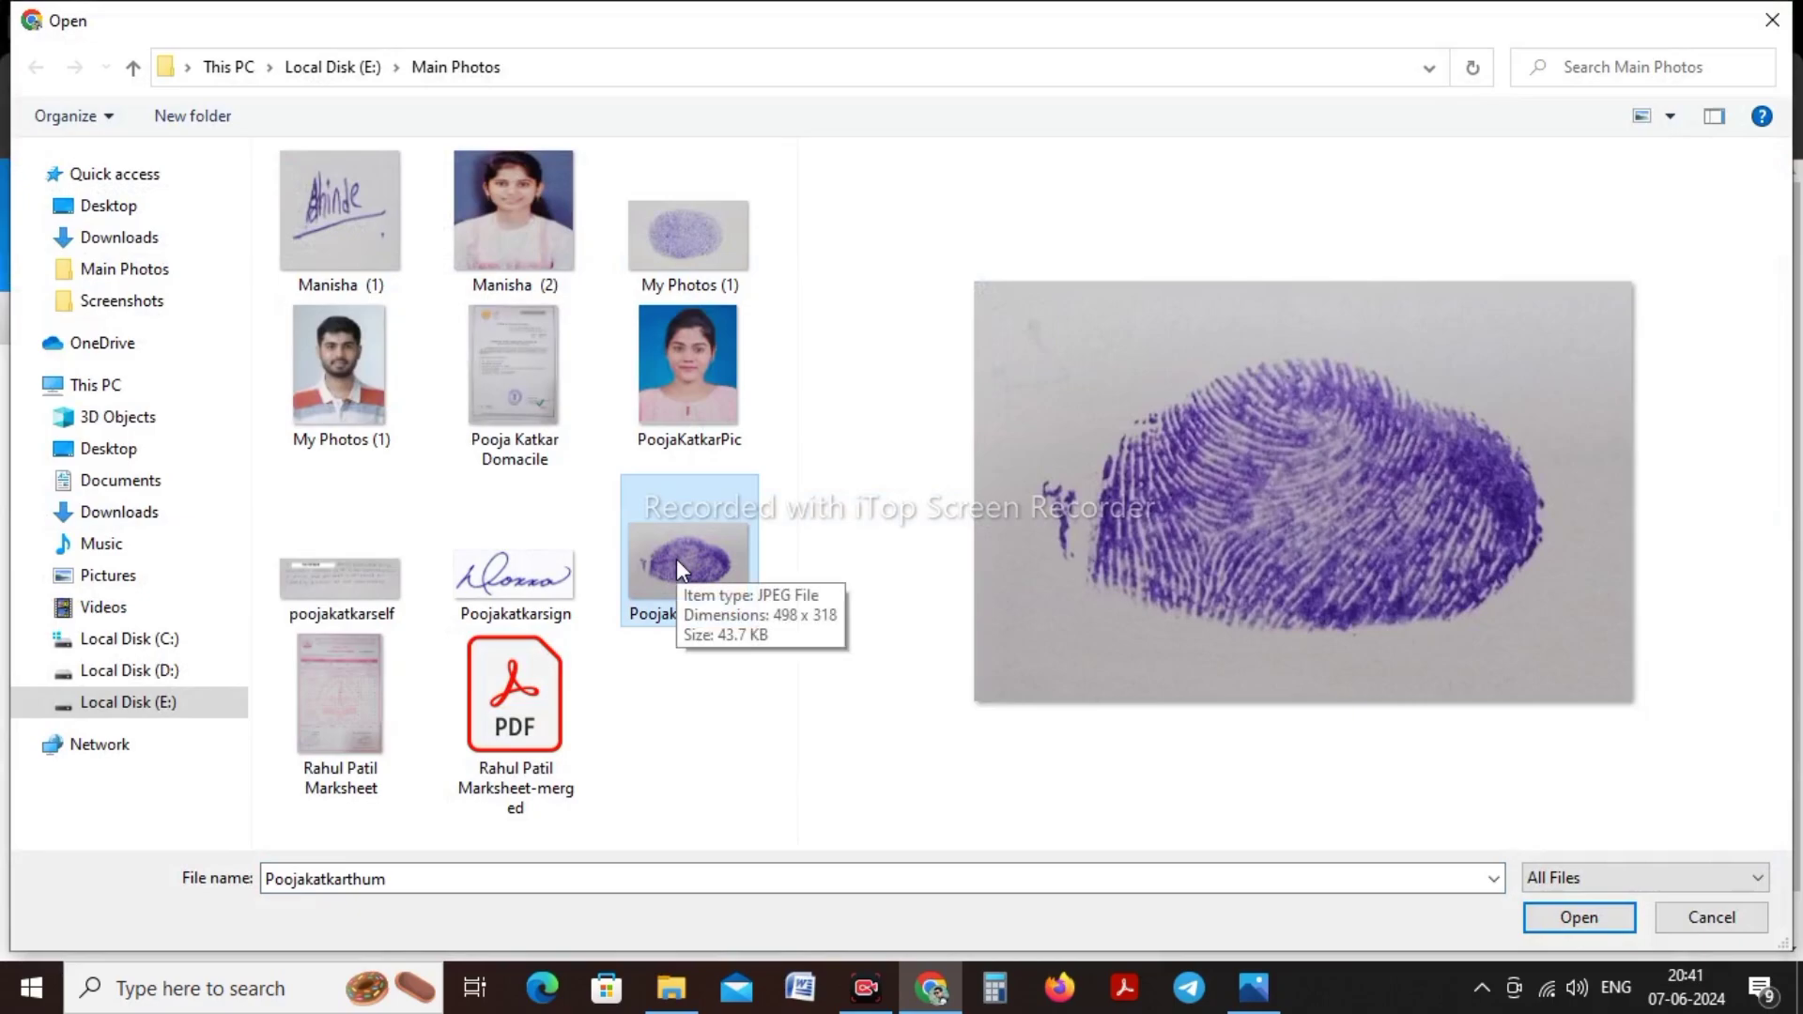
{"action": "left_click", "coordinate": [1591, 911]}
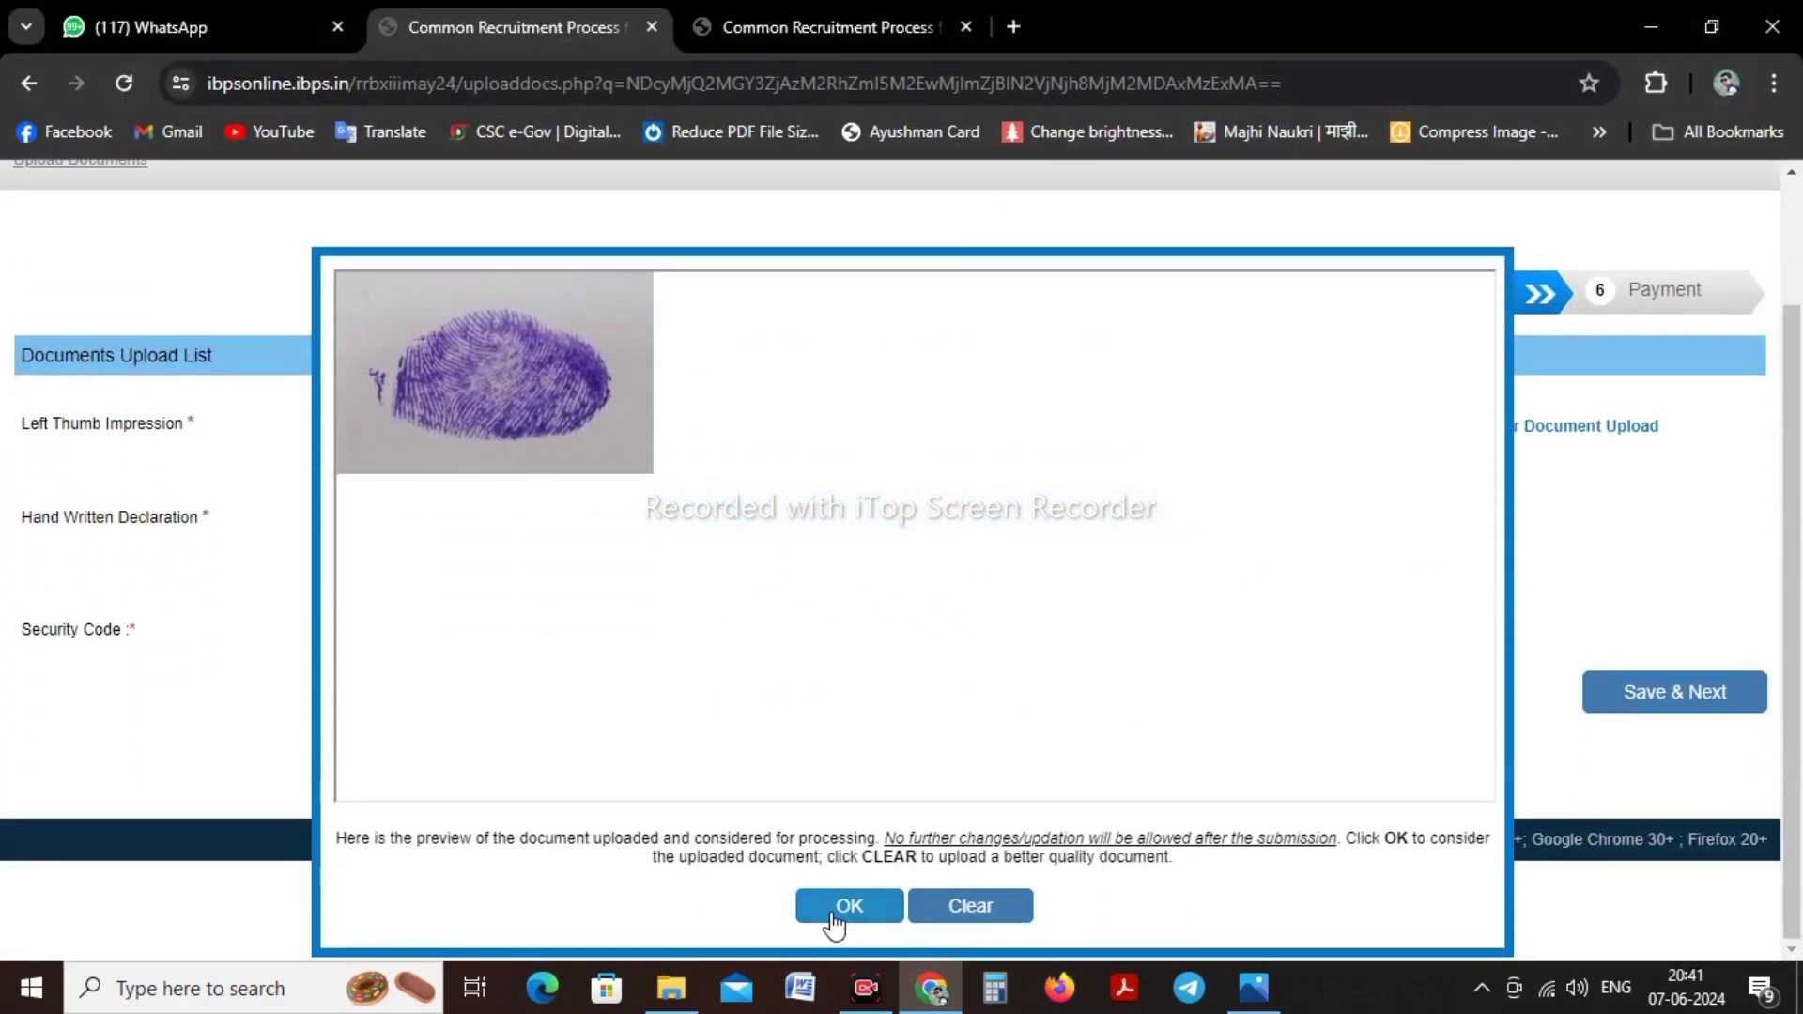
{"action": "left_click", "coordinate": [845, 906]}
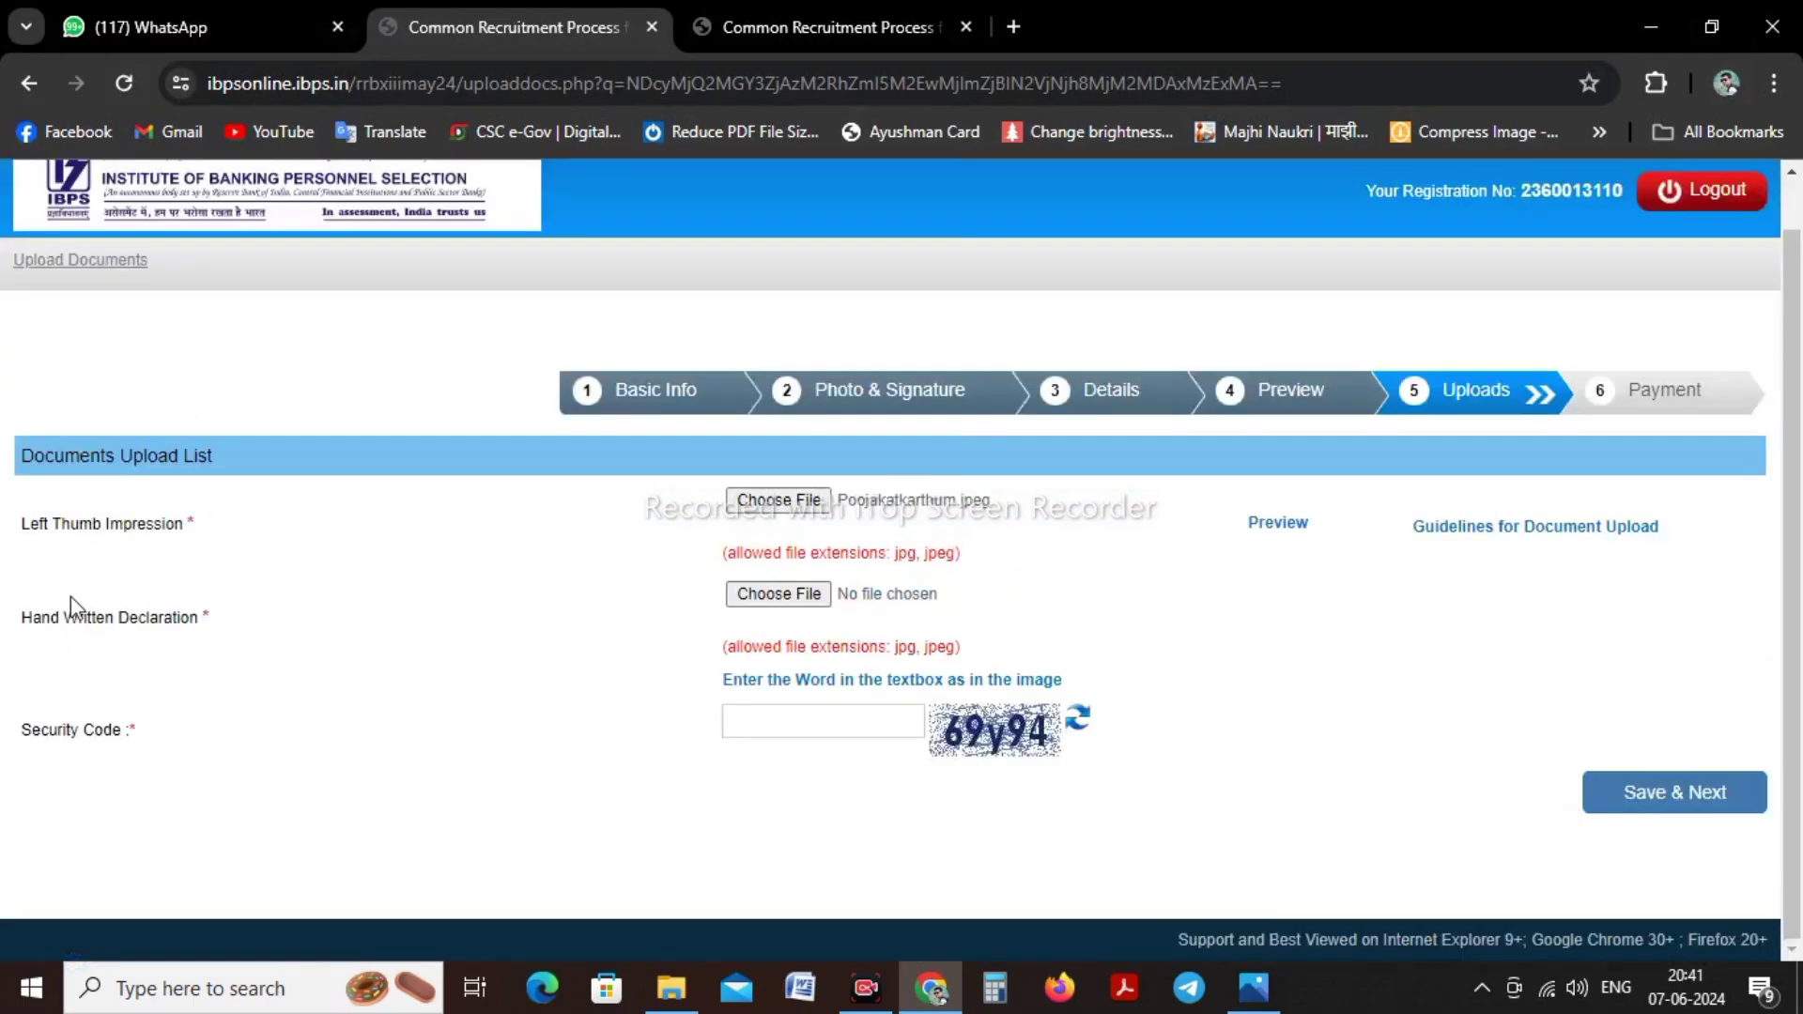
Attach the handwritten declaration JPEG and review its upload preview
{"action": "left_click", "coordinate": [815, 606]}
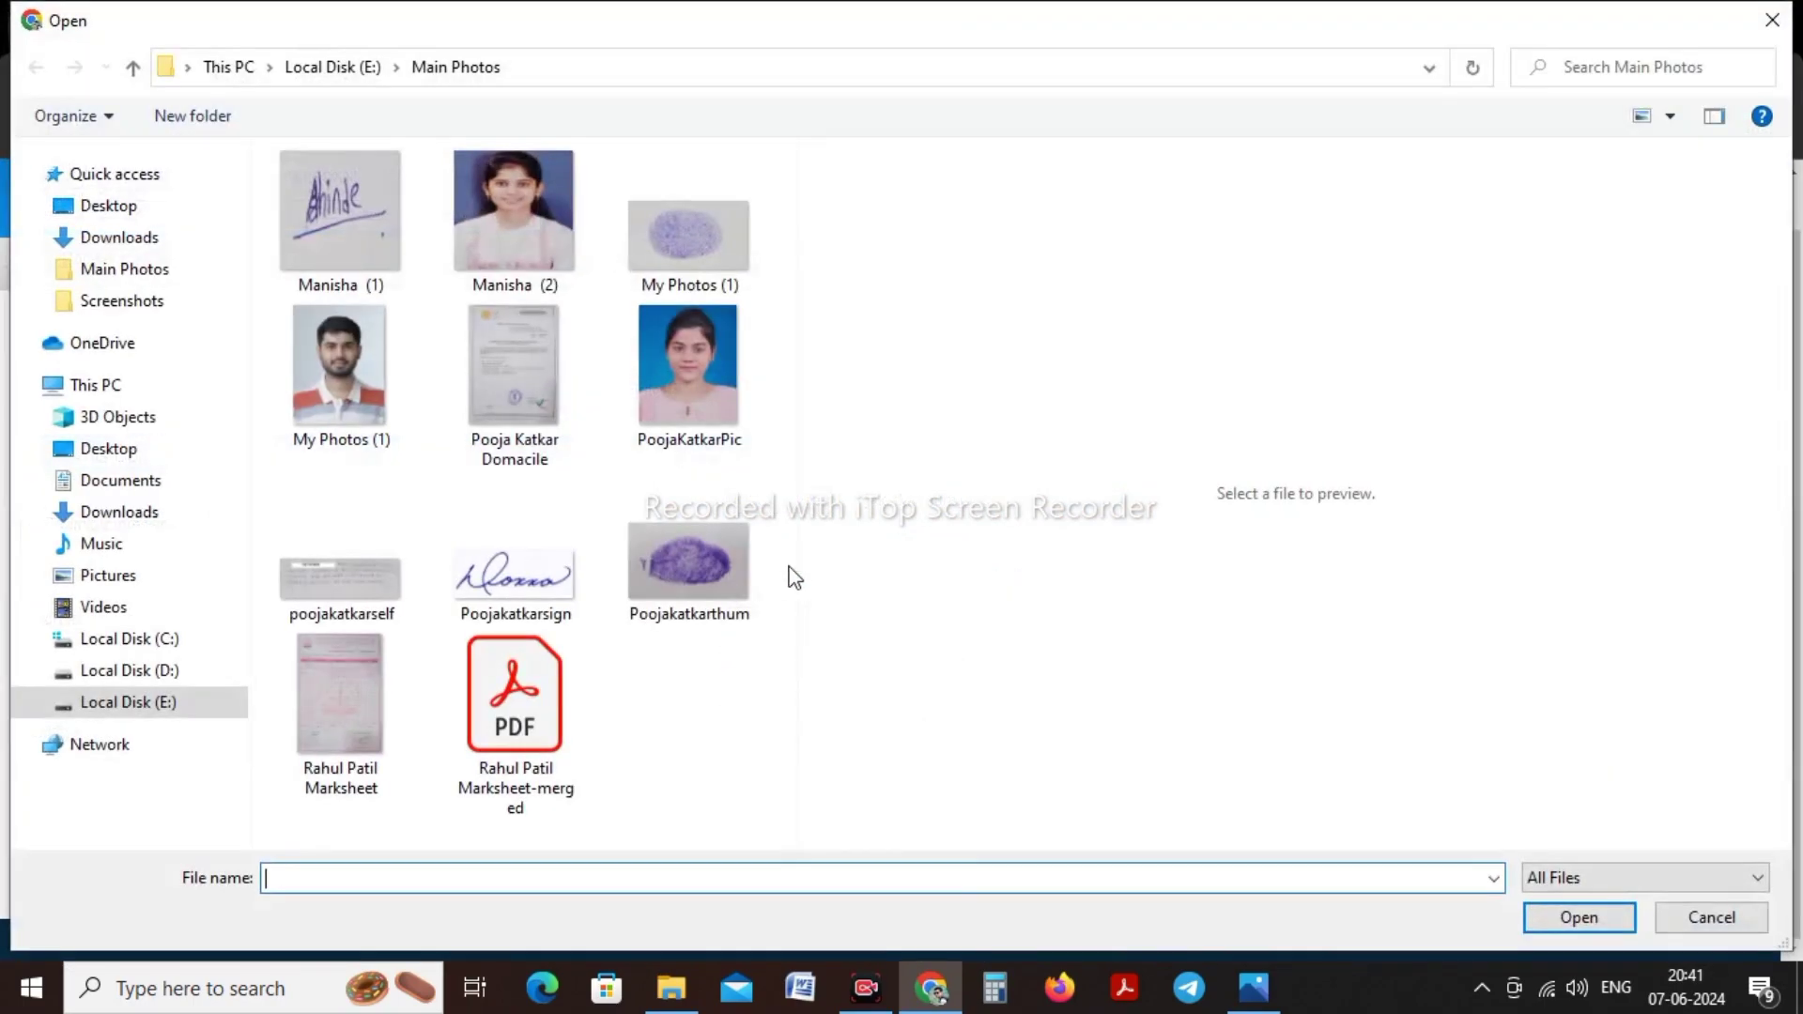
{"action": "left_click", "coordinate": [313, 589]}
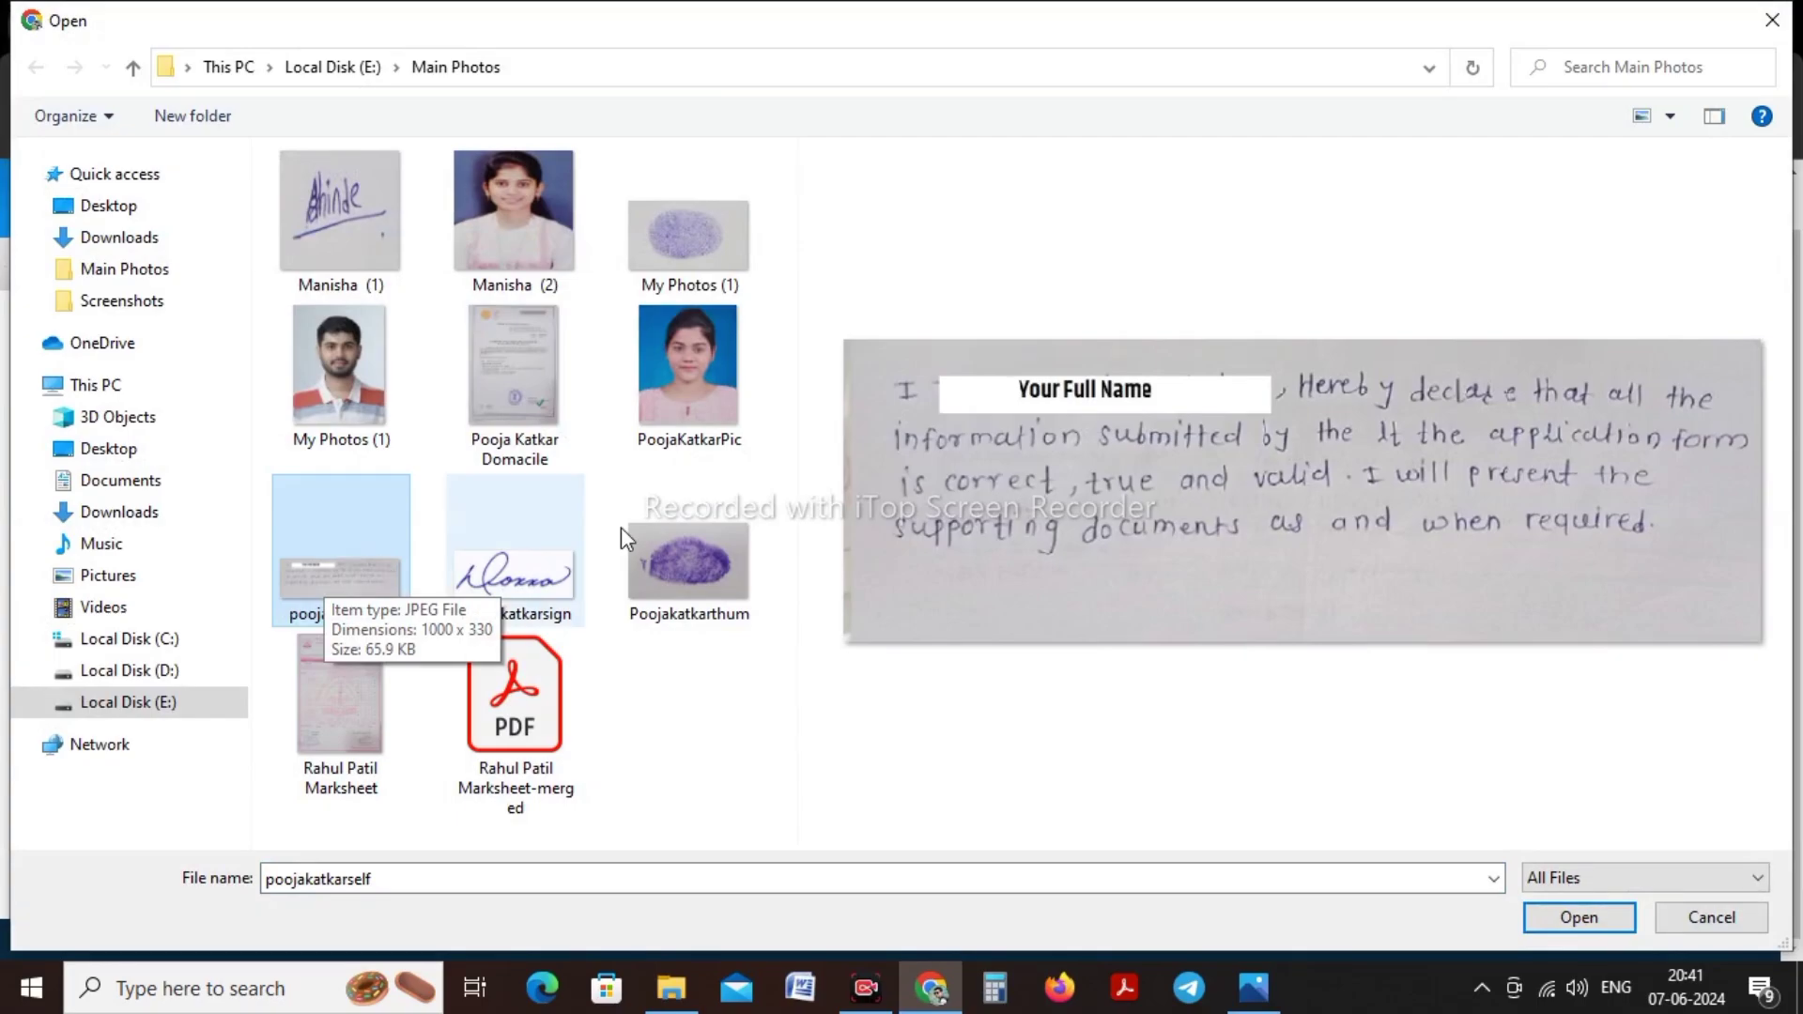
{"action": "left_click", "coordinate": [1576, 918]}
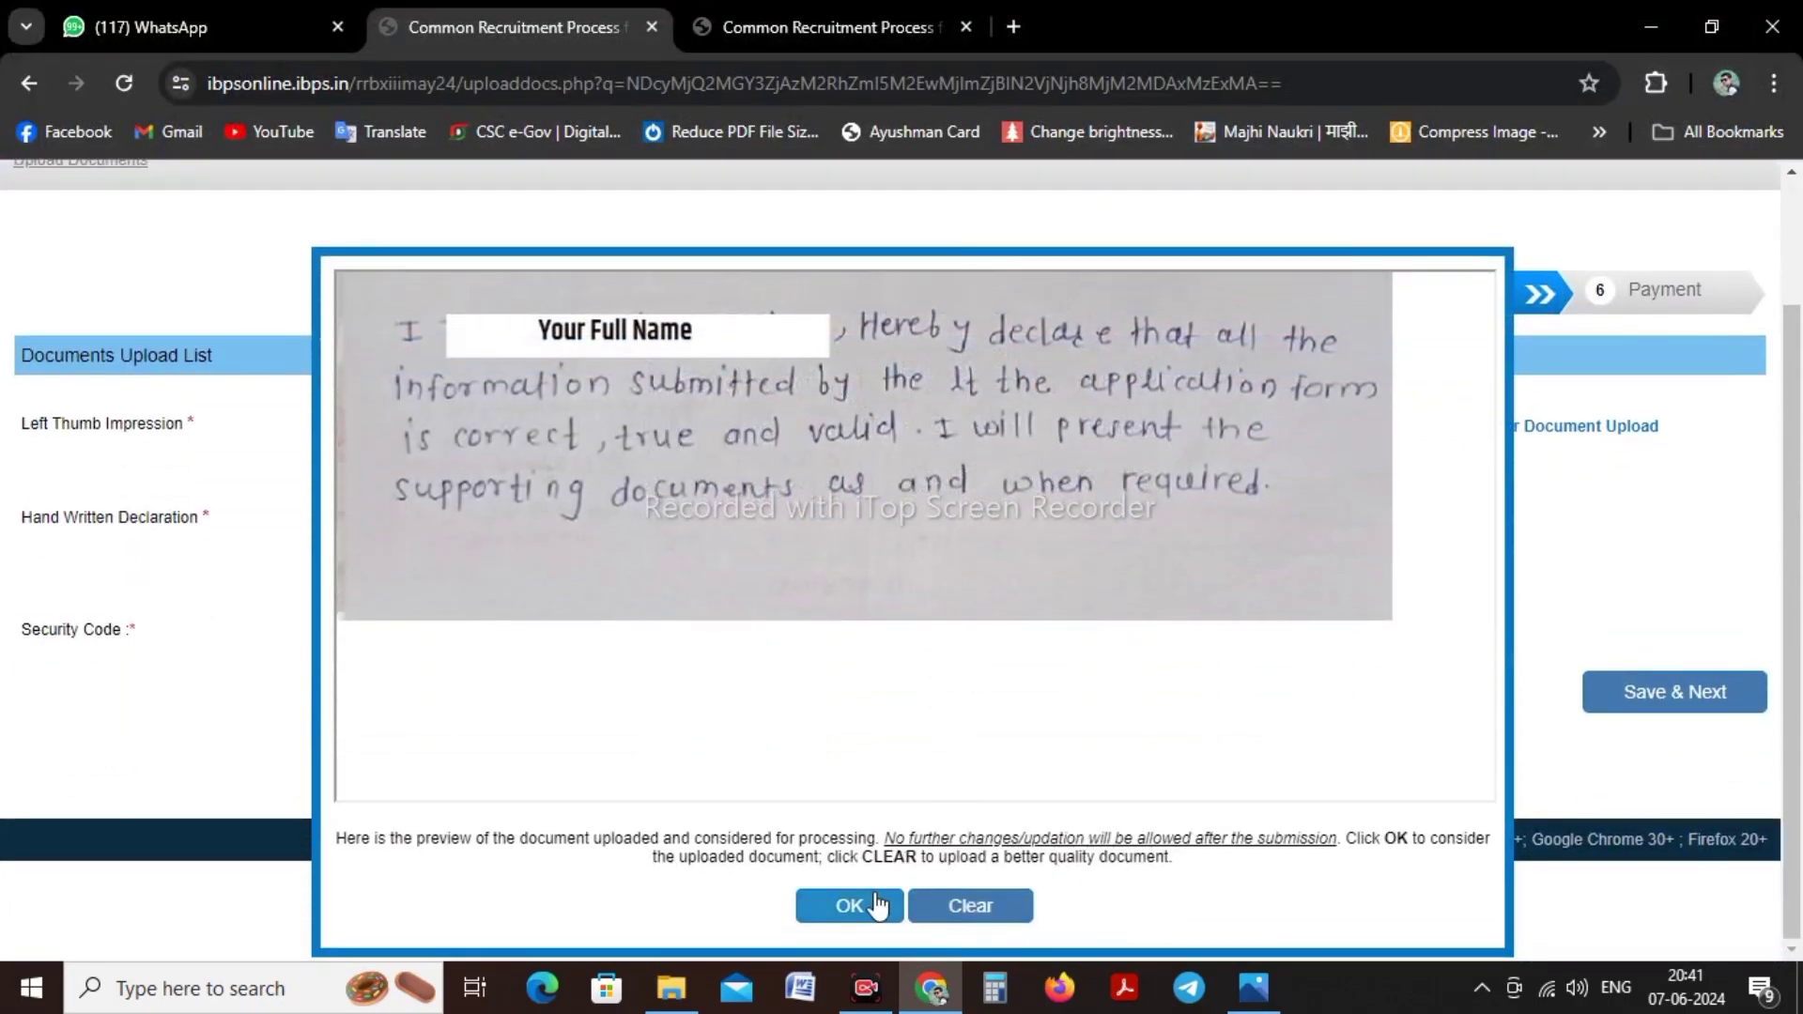
{"action": "left_click", "coordinate": [876, 906]}
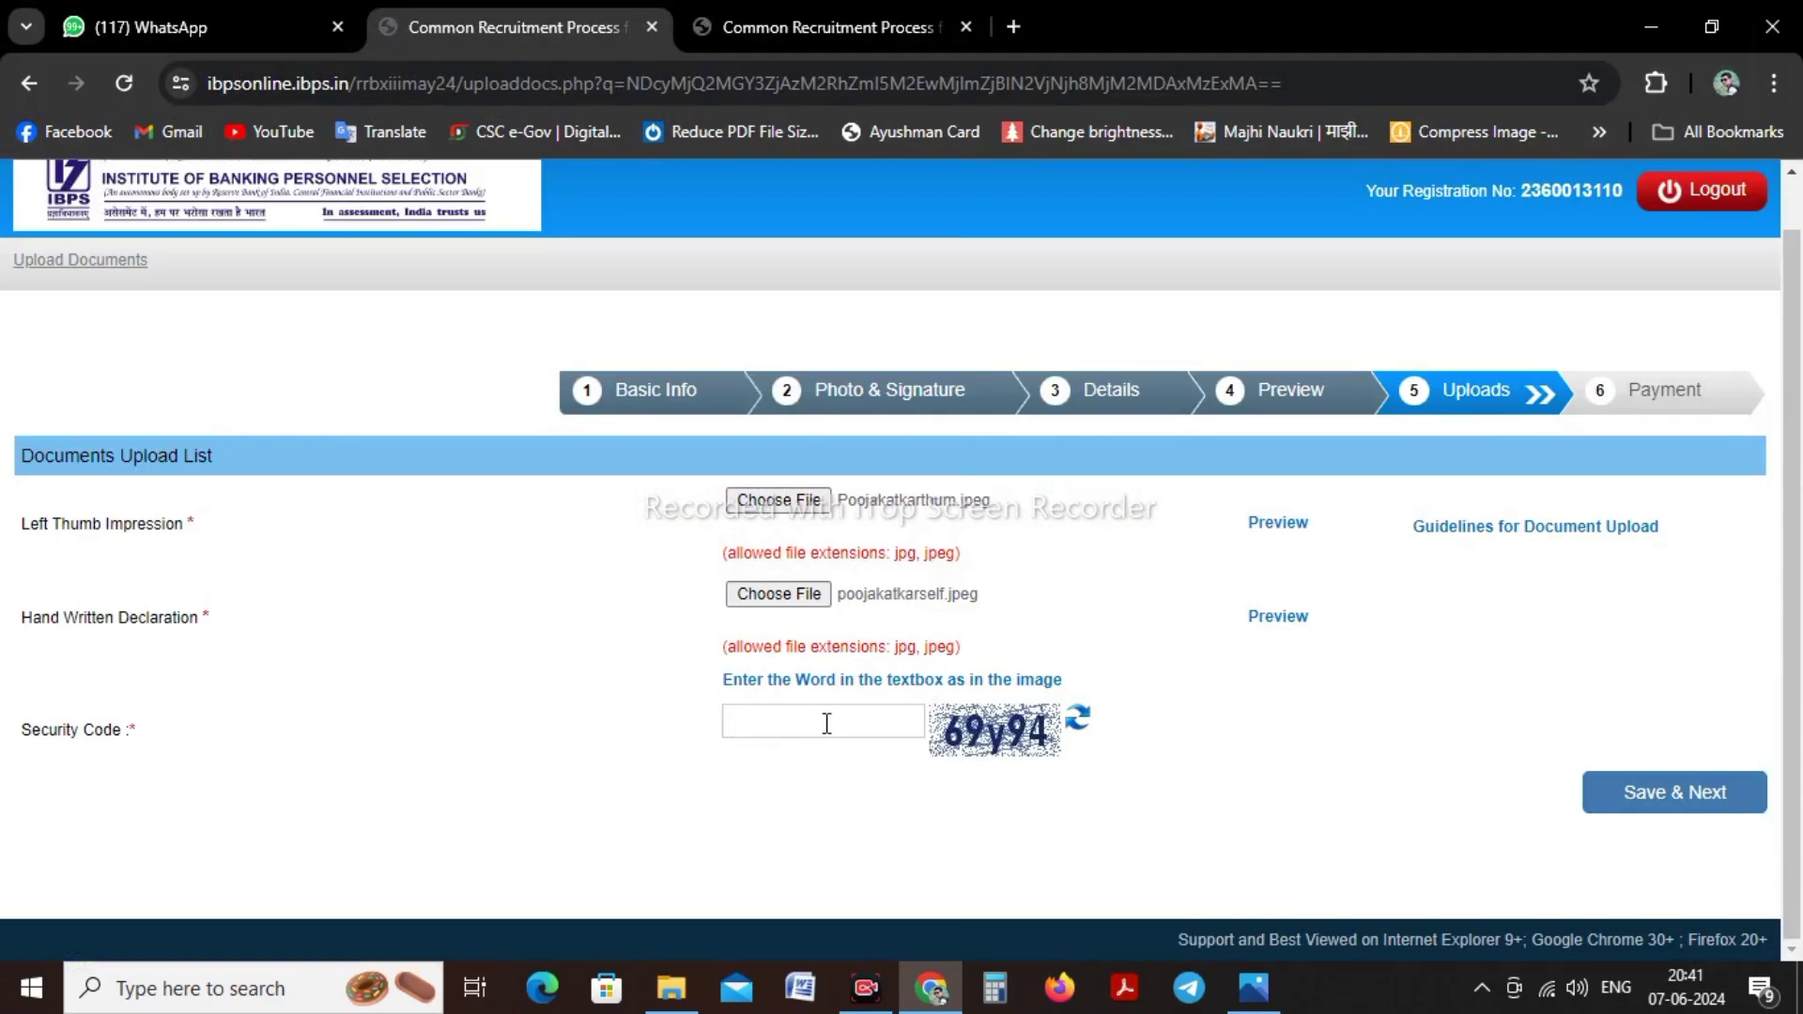
{"action": "left_click", "coordinate": [1299, 617]}
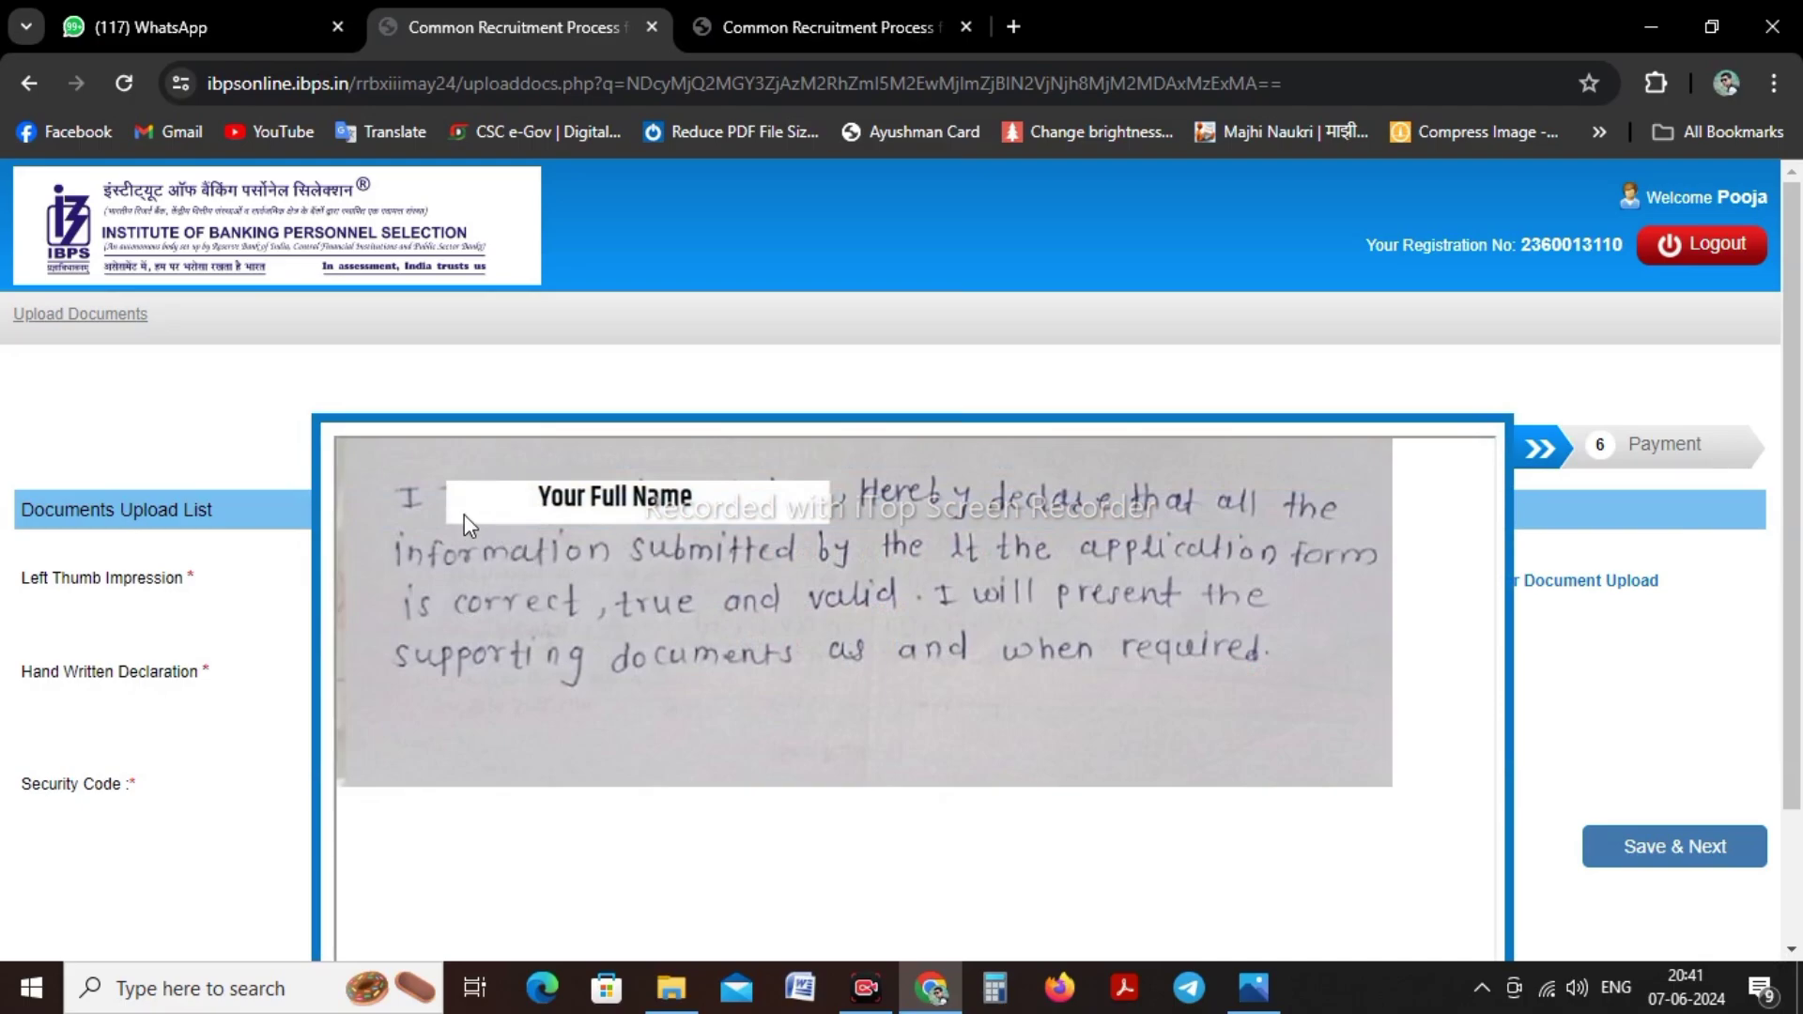
{"action": "scroll", "coordinate": [464, 514], "scroll_direction": "down", "scroll_amount": 2}
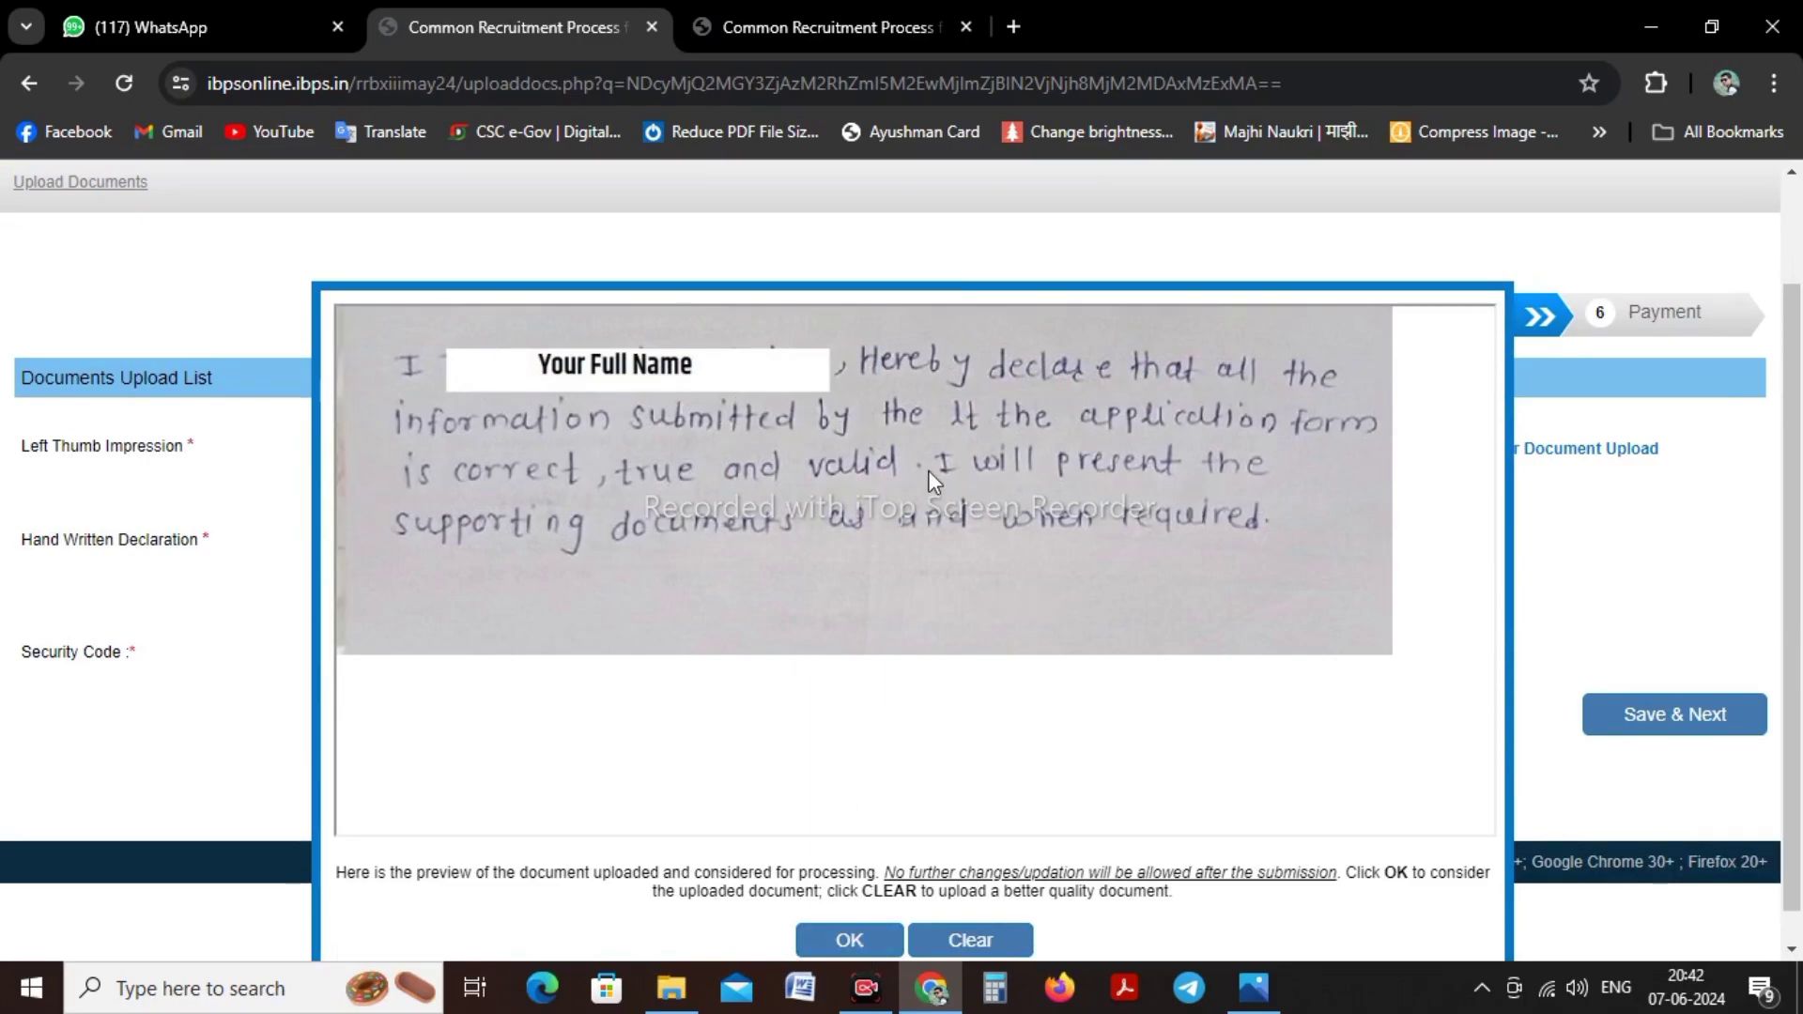
{"action": "left_click", "coordinate": [850, 940]}
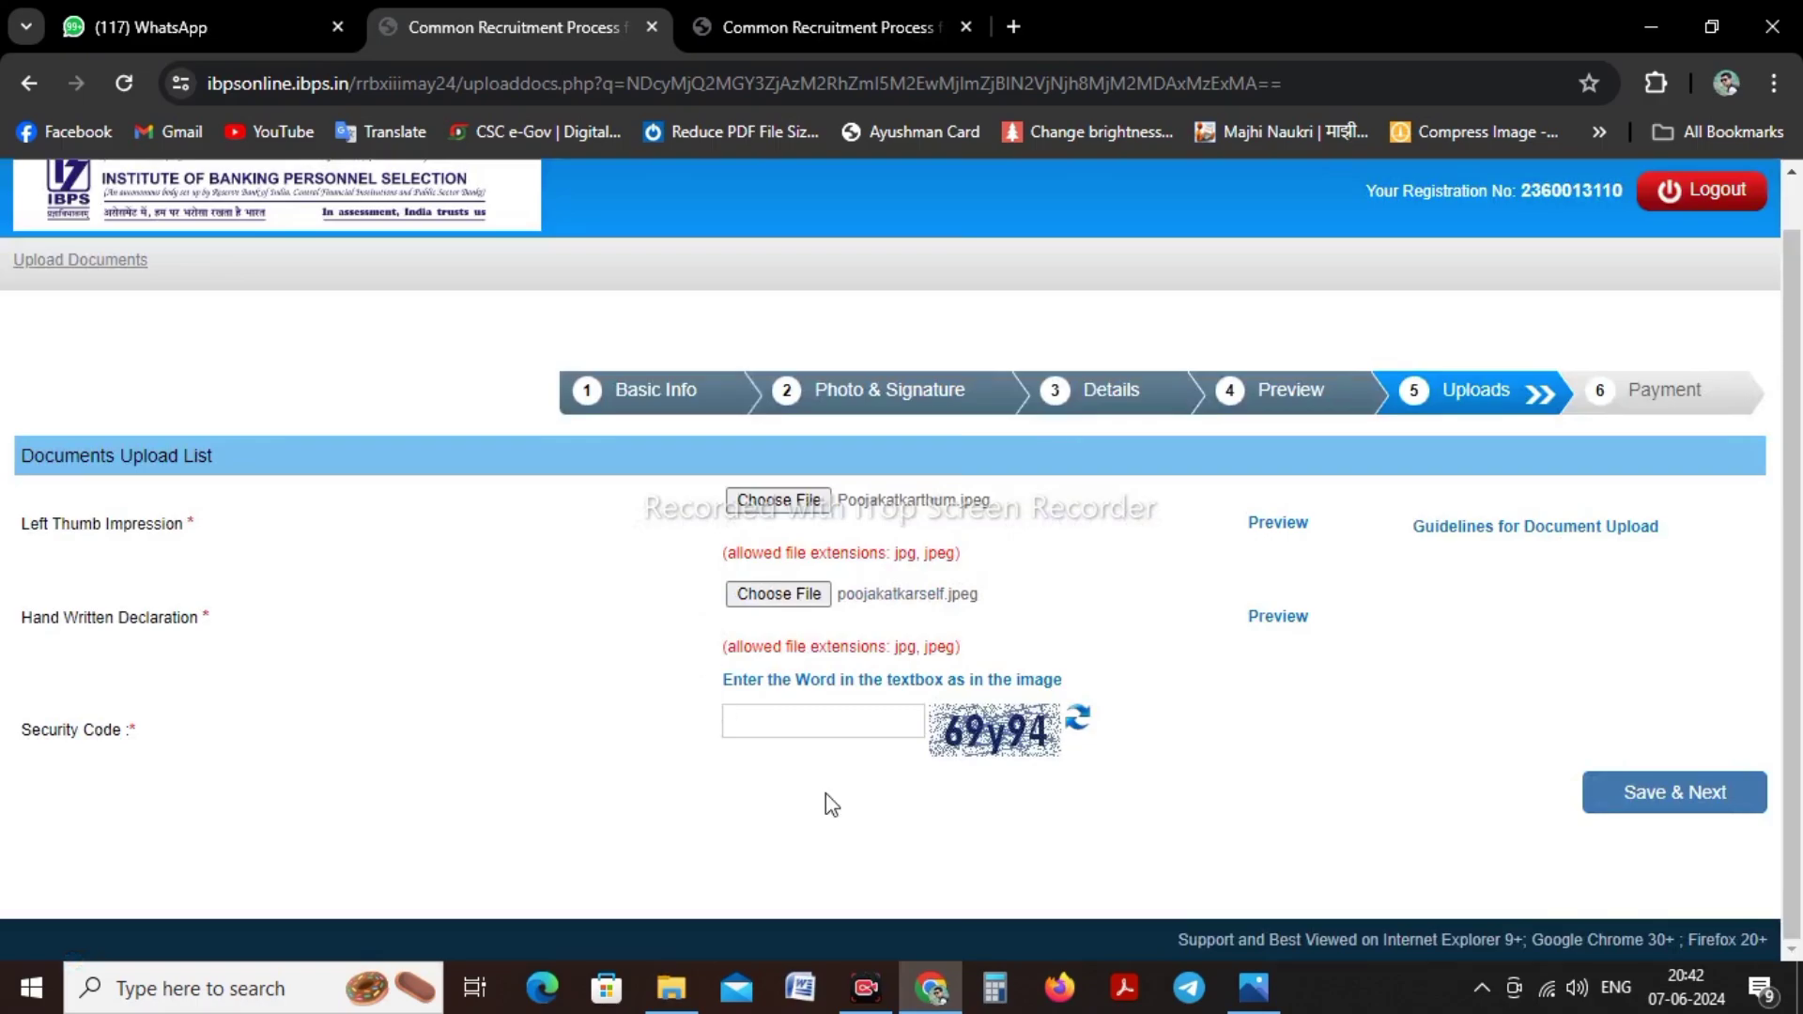
Enter the displayed security code and save the uploaded documents
{"action": "left_click", "coordinate": [822, 712]}
{"action": "type", "text": "69y94"}
{"action": "left_click", "coordinate": [1669, 793]}
Confirm moving to Payment, submit the 175.00 fee with the page's security code, and proceed to BillDesk
{"action": "left_click", "coordinate": [1004, 300]}
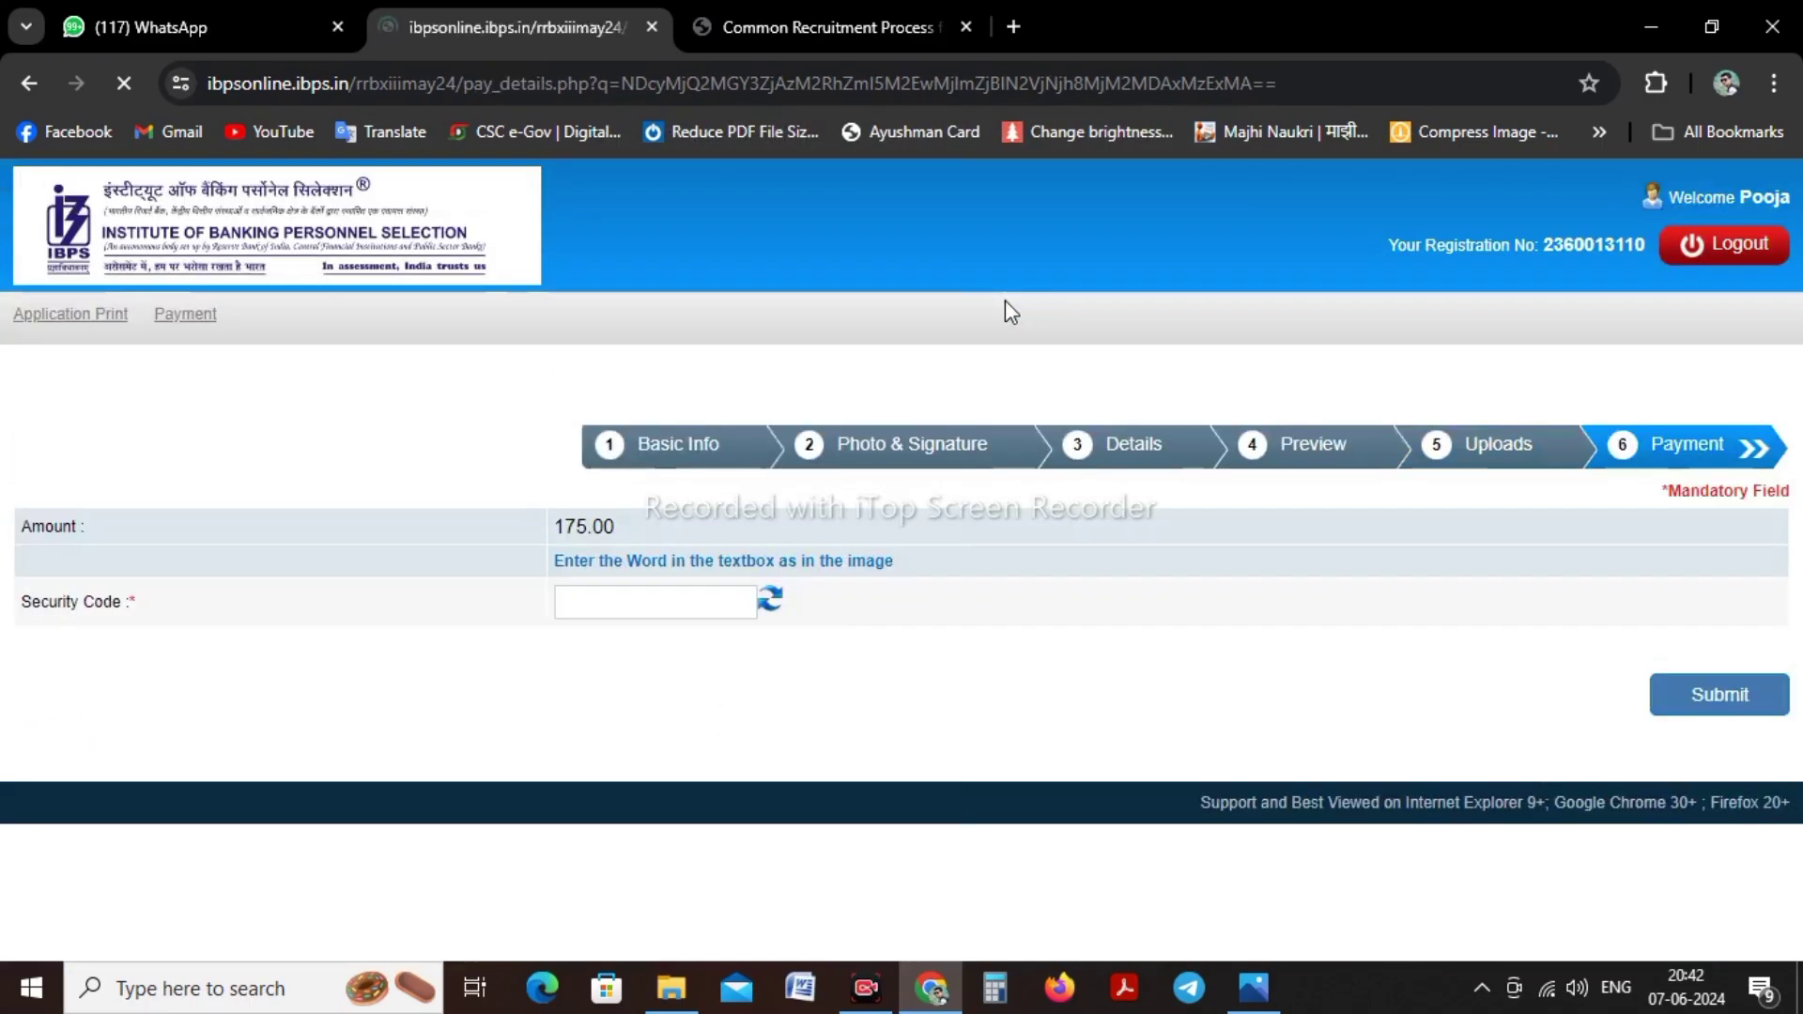
{"action": "left_click", "coordinate": [639, 607]}
{"action": "type", "text": "kpzhb"}
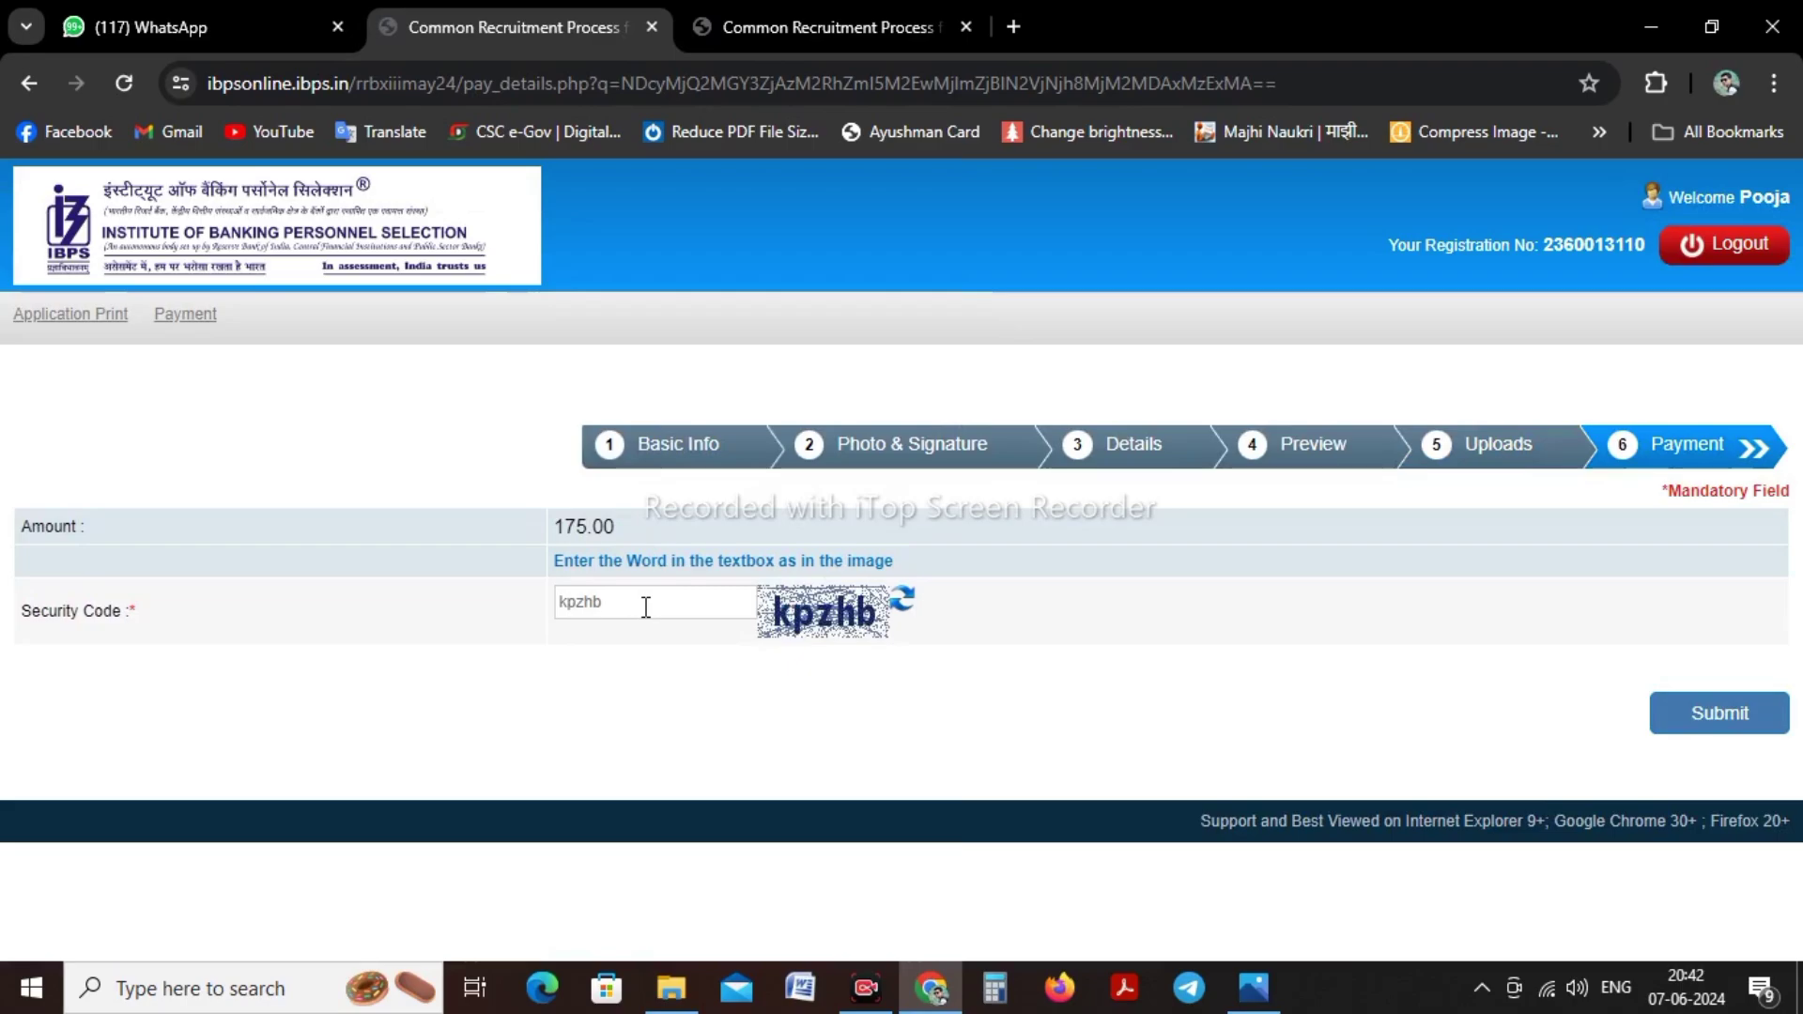
{"action": "left_click", "coordinate": [1702, 719]}
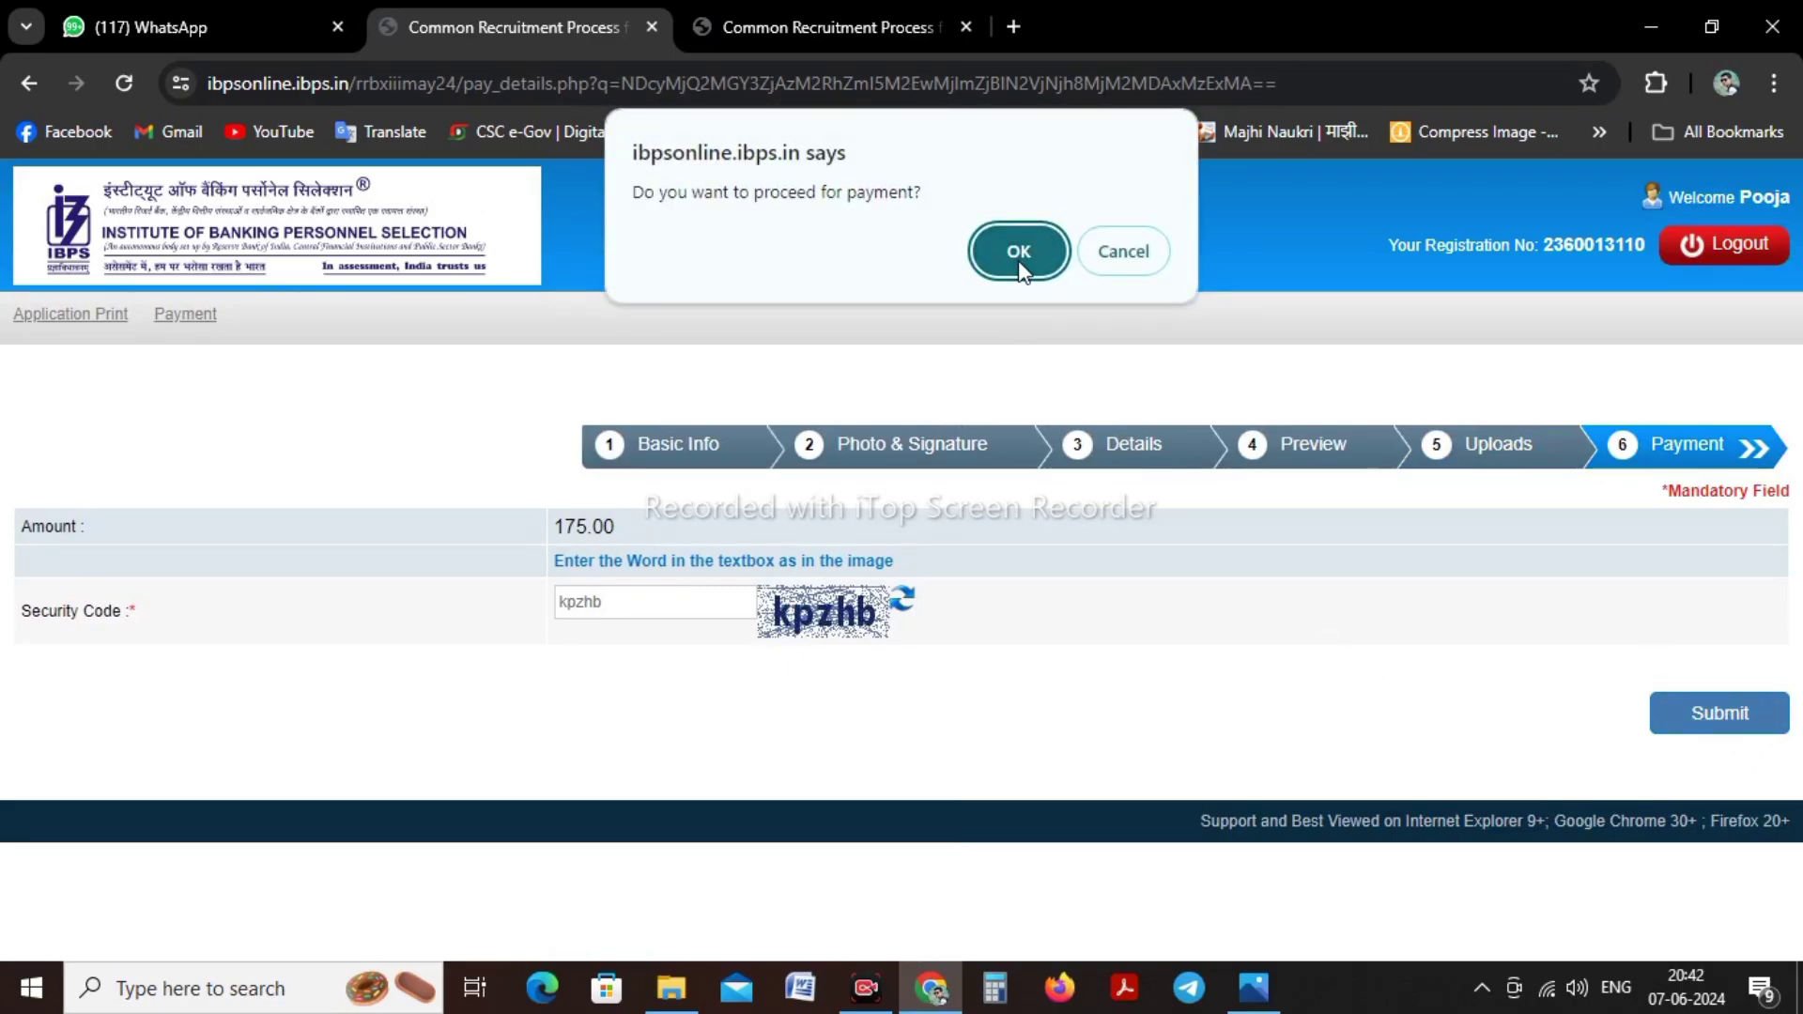
{"action": "left_click", "coordinate": [1019, 267]}
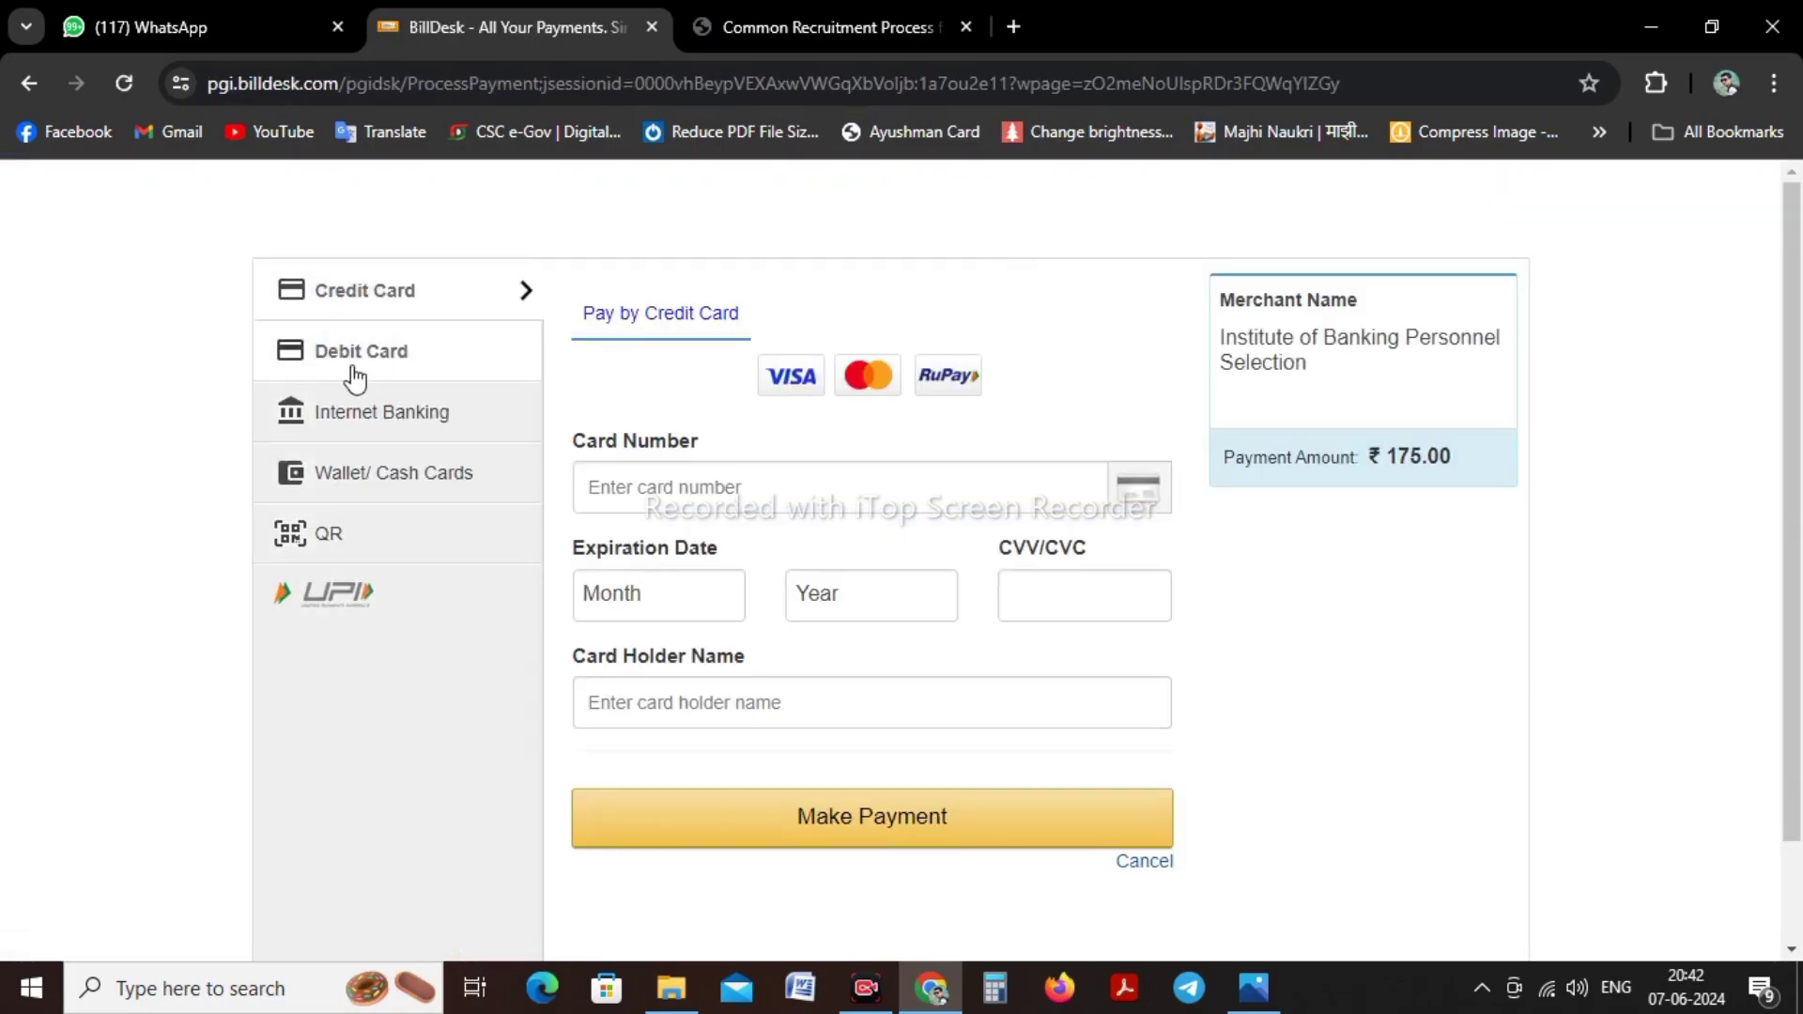
Choose QR payment with BHIM UPI and accept the zero convenience fee
{"action": "left_click", "coordinate": [324, 556]}
{"action": "left_click", "coordinate": [624, 434]}
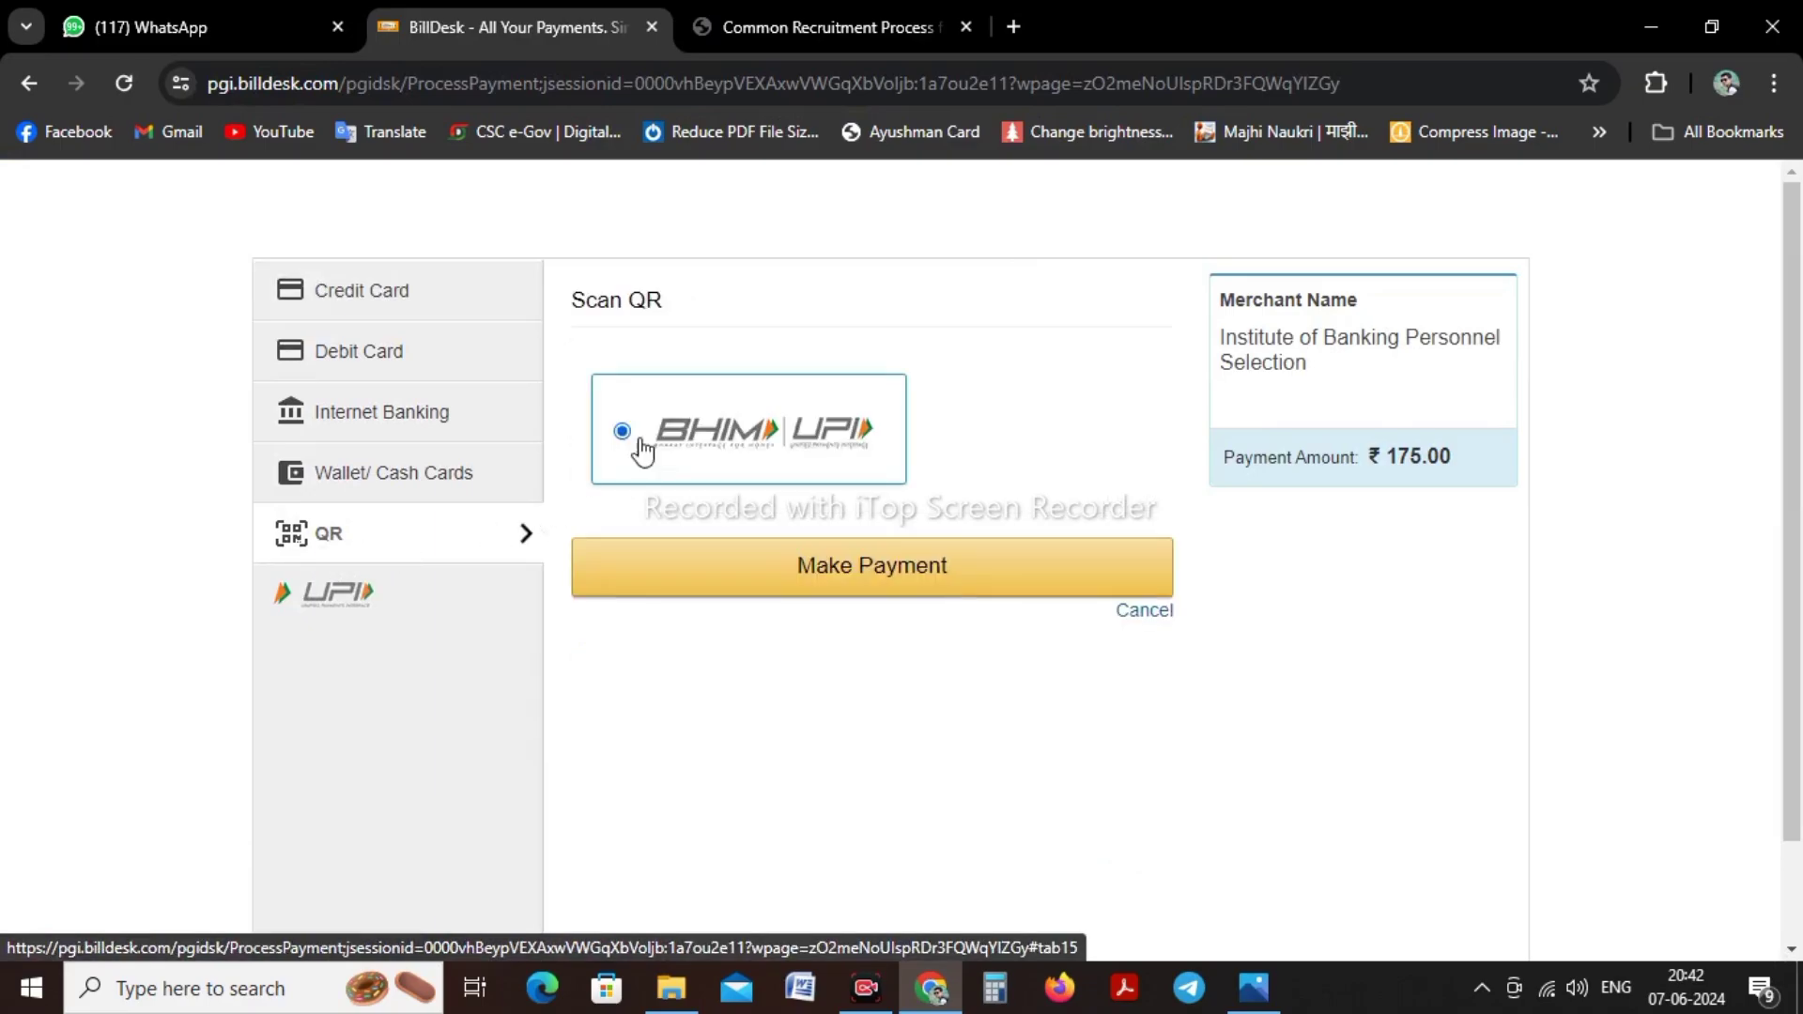
{"action": "left_click", "coordinate": [798, 573]}
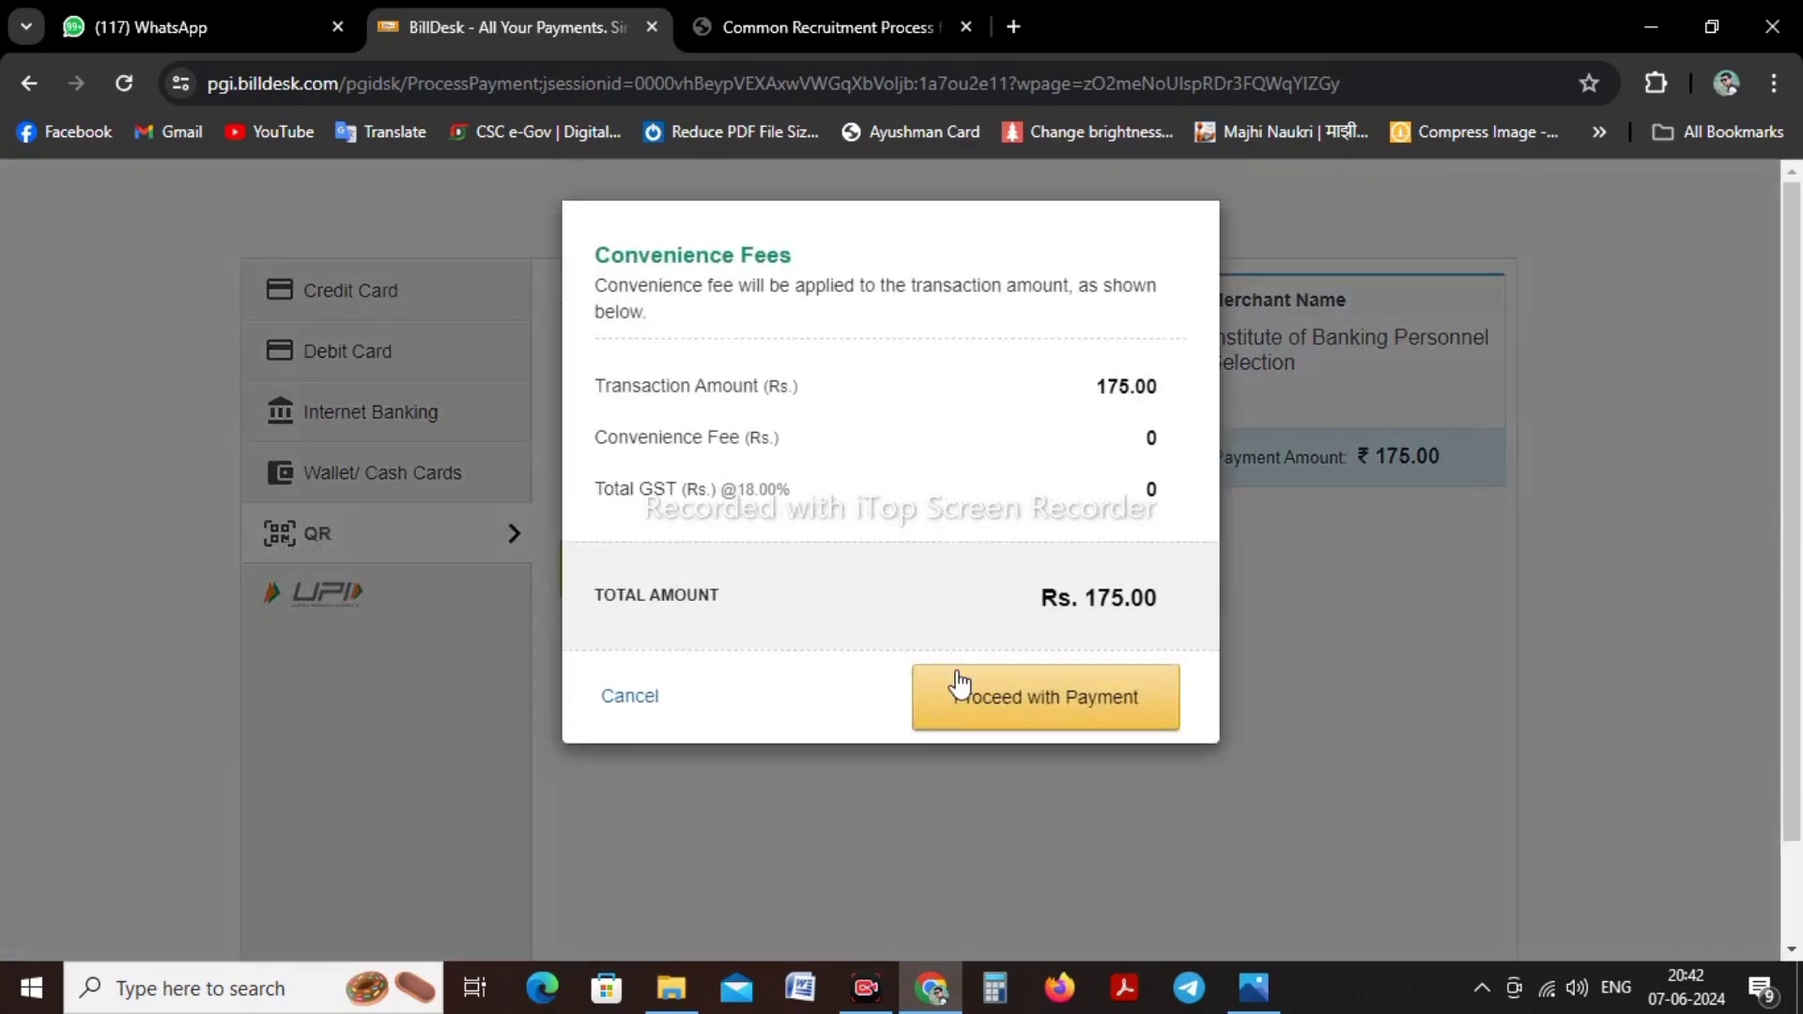
{"action": "left_click", "coordinate": [1059, 709]}
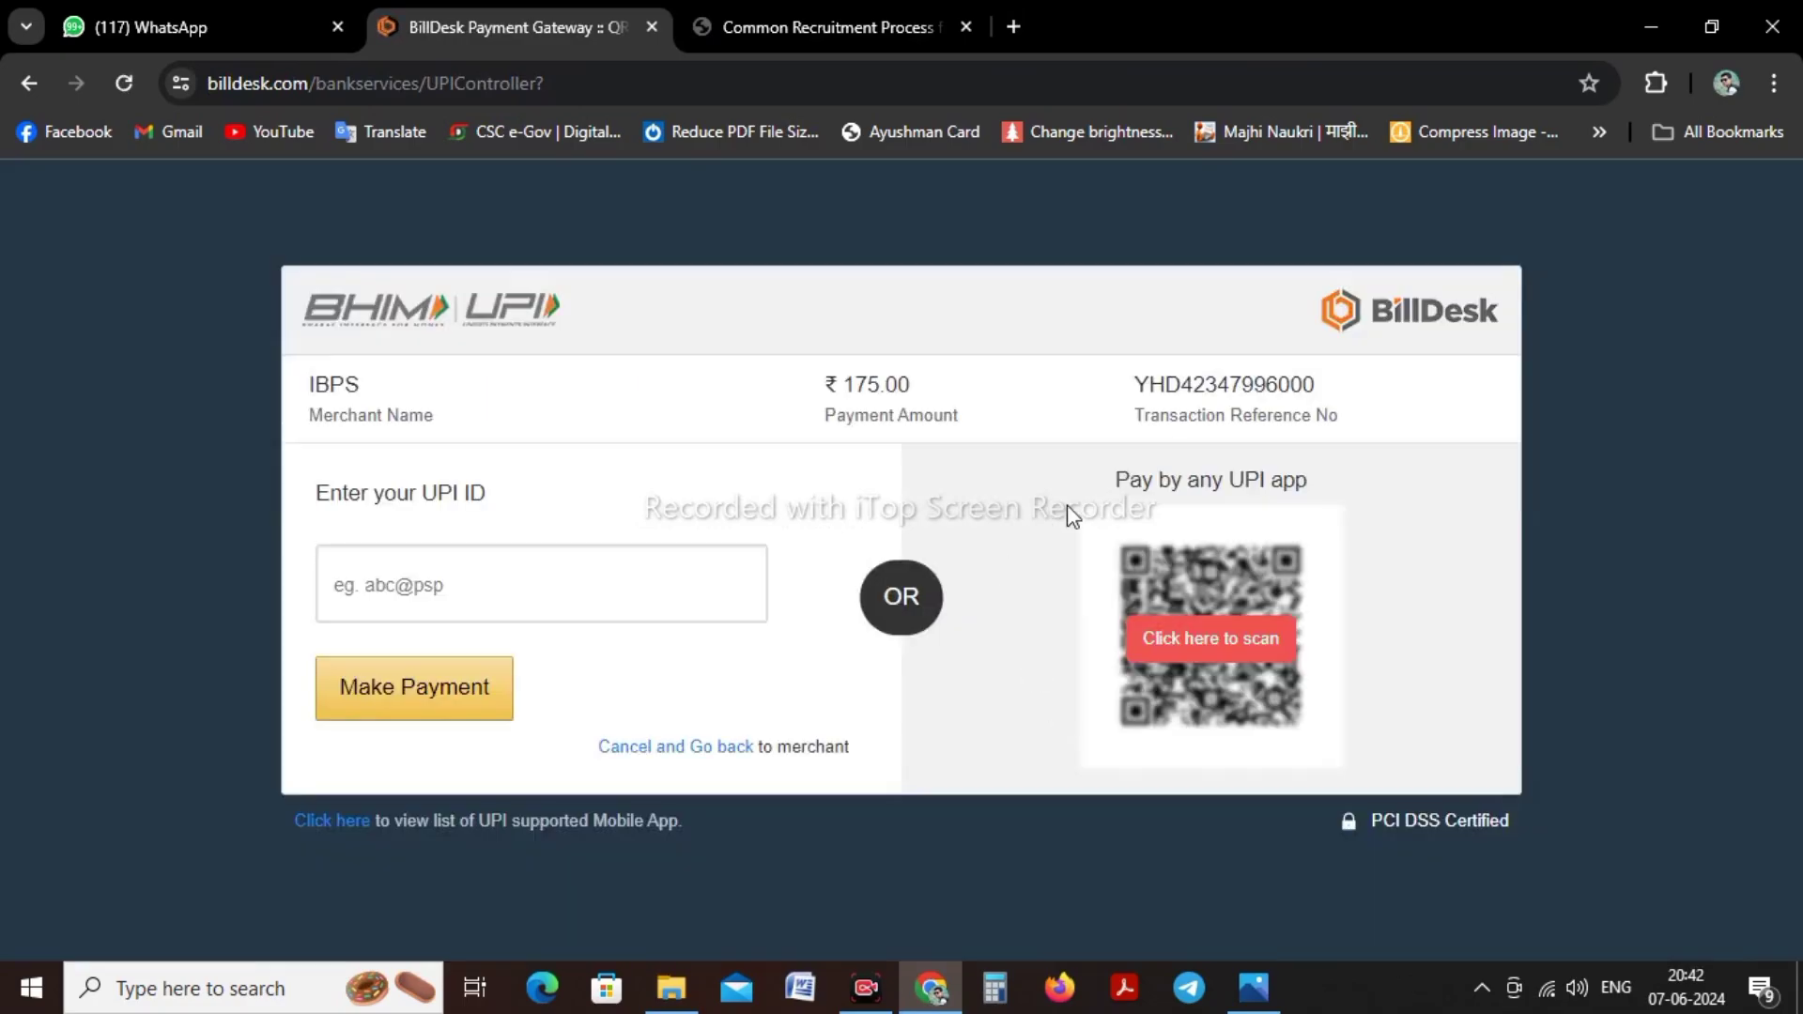
Scan the UPI QR code to pay and return to the IBPS Application Print page
{"action": "left_click", "coordinate": [1211, 639]}
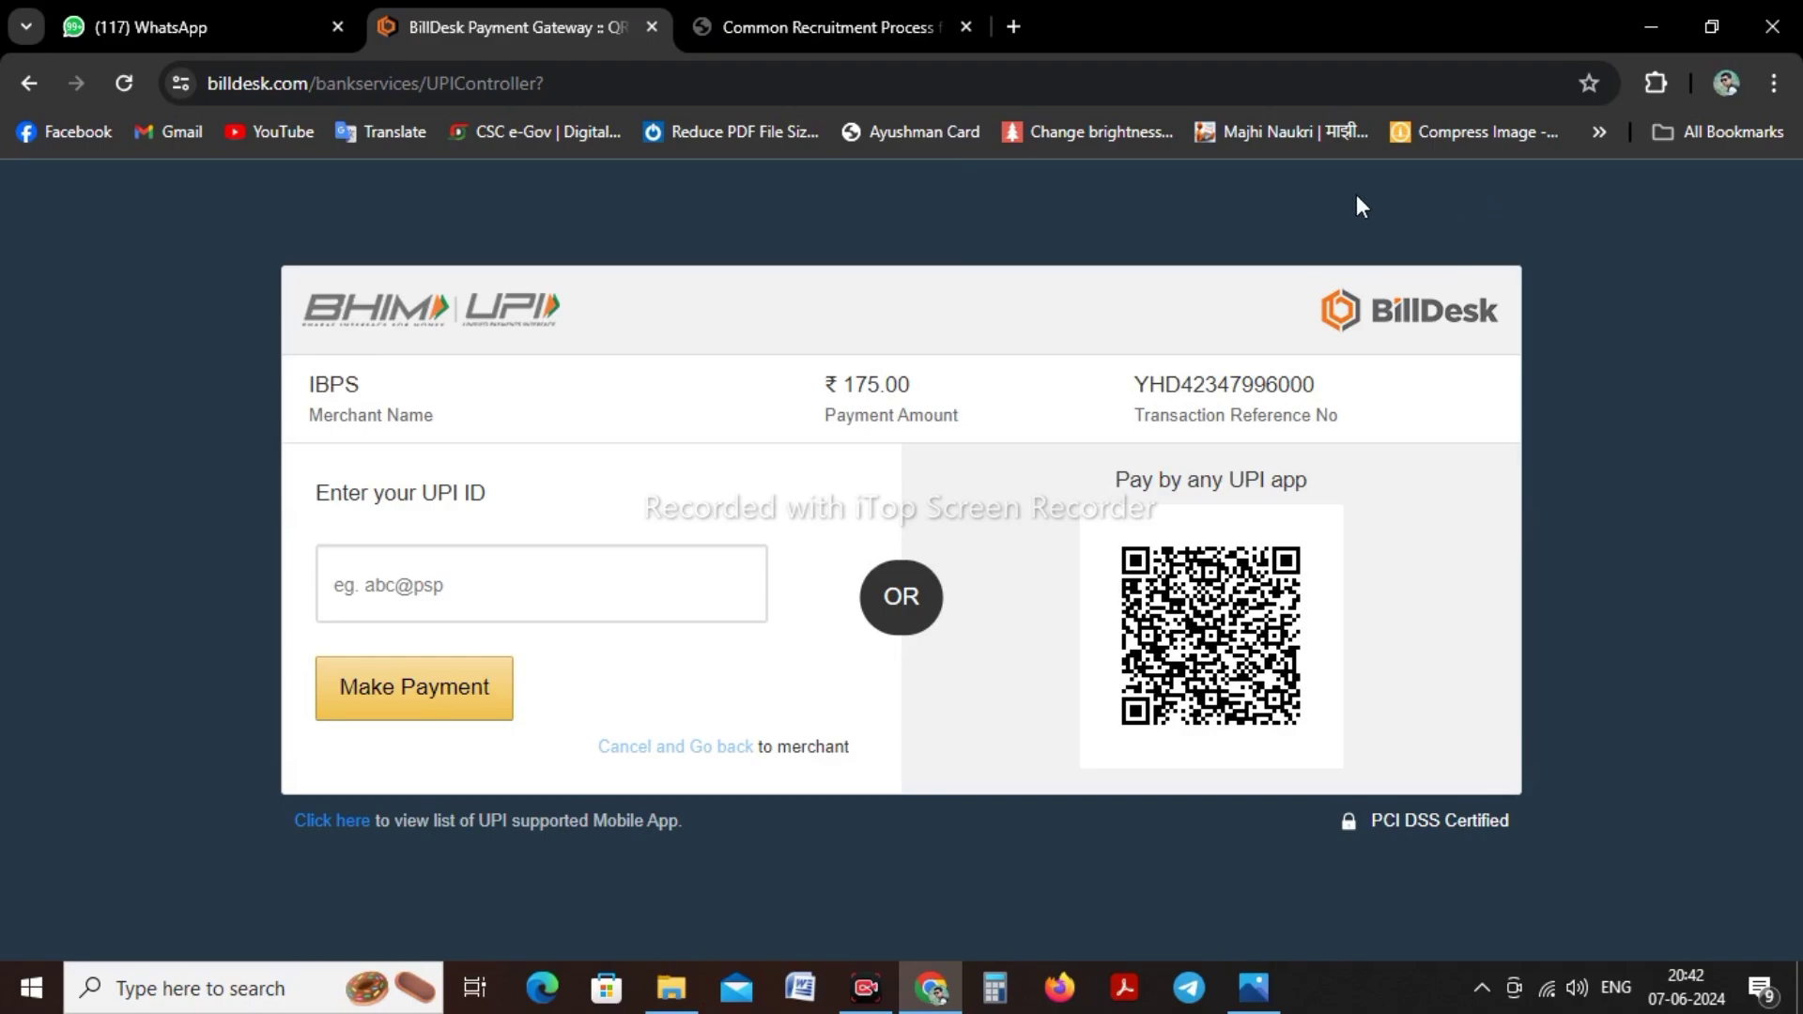
{"action": "left_click", "coordinate": [864, 1003]}
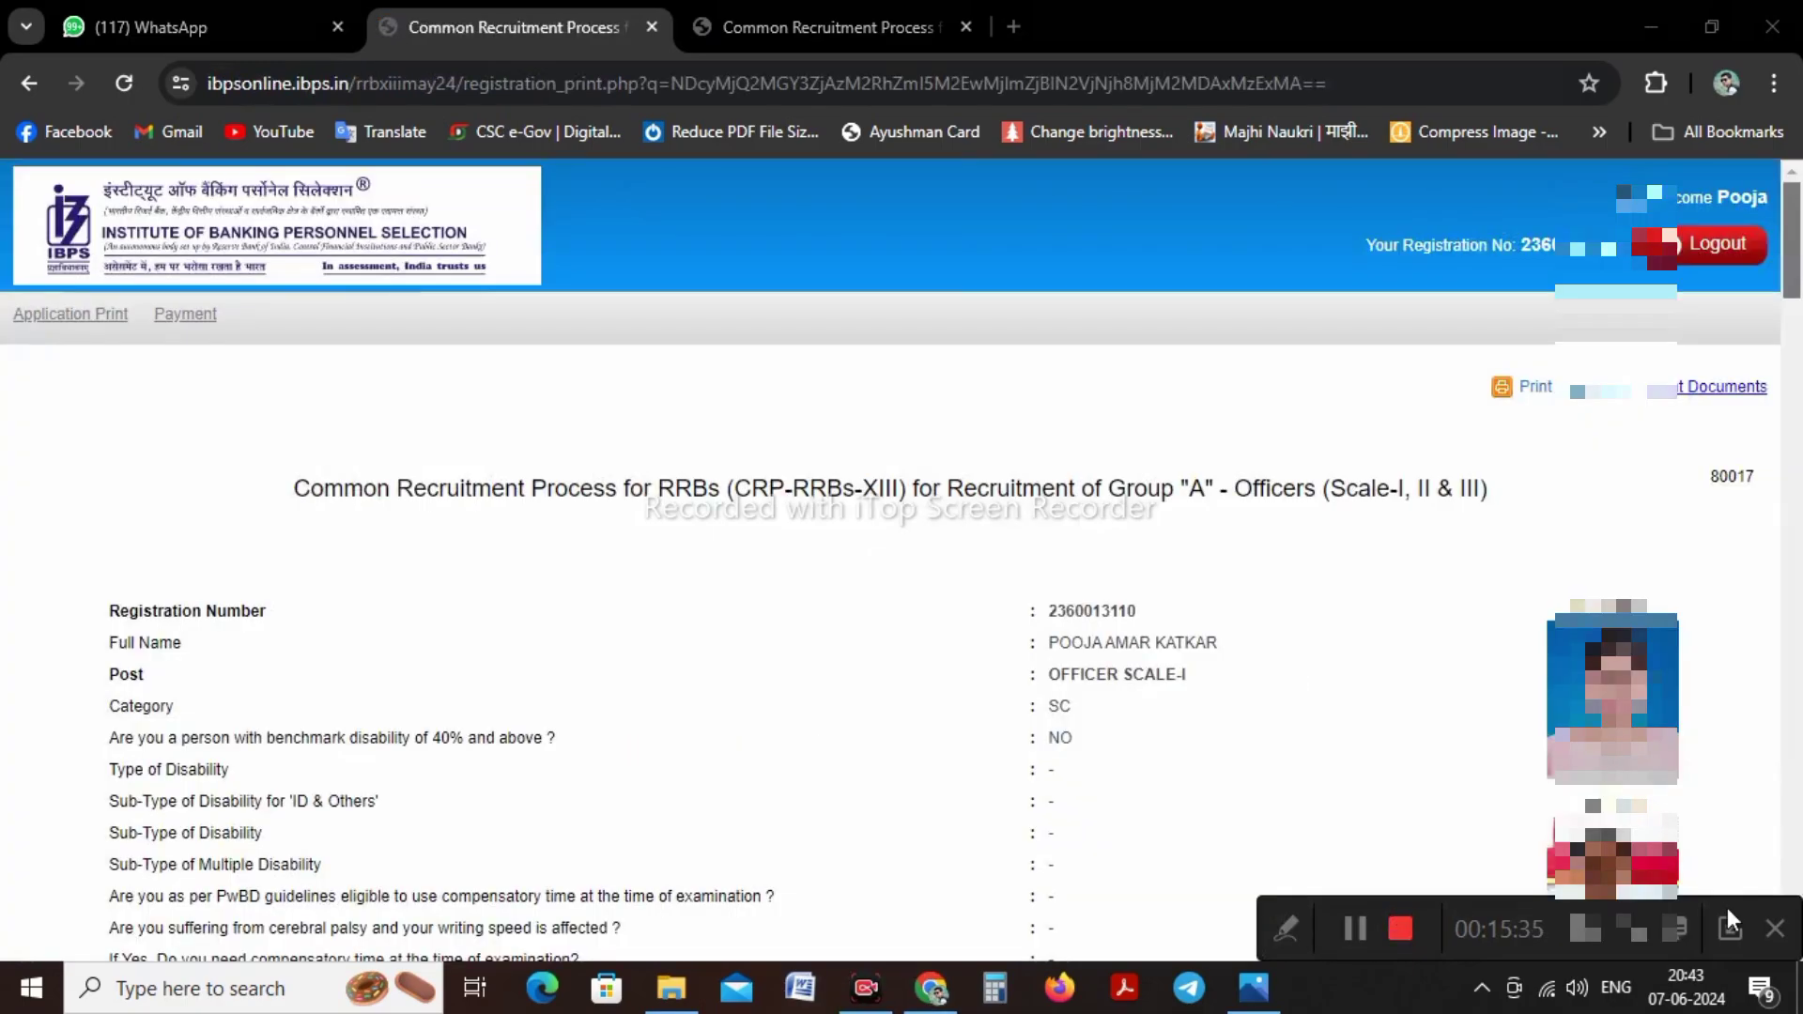
{"action": "left_click", "coordinate": [1729, 925]}
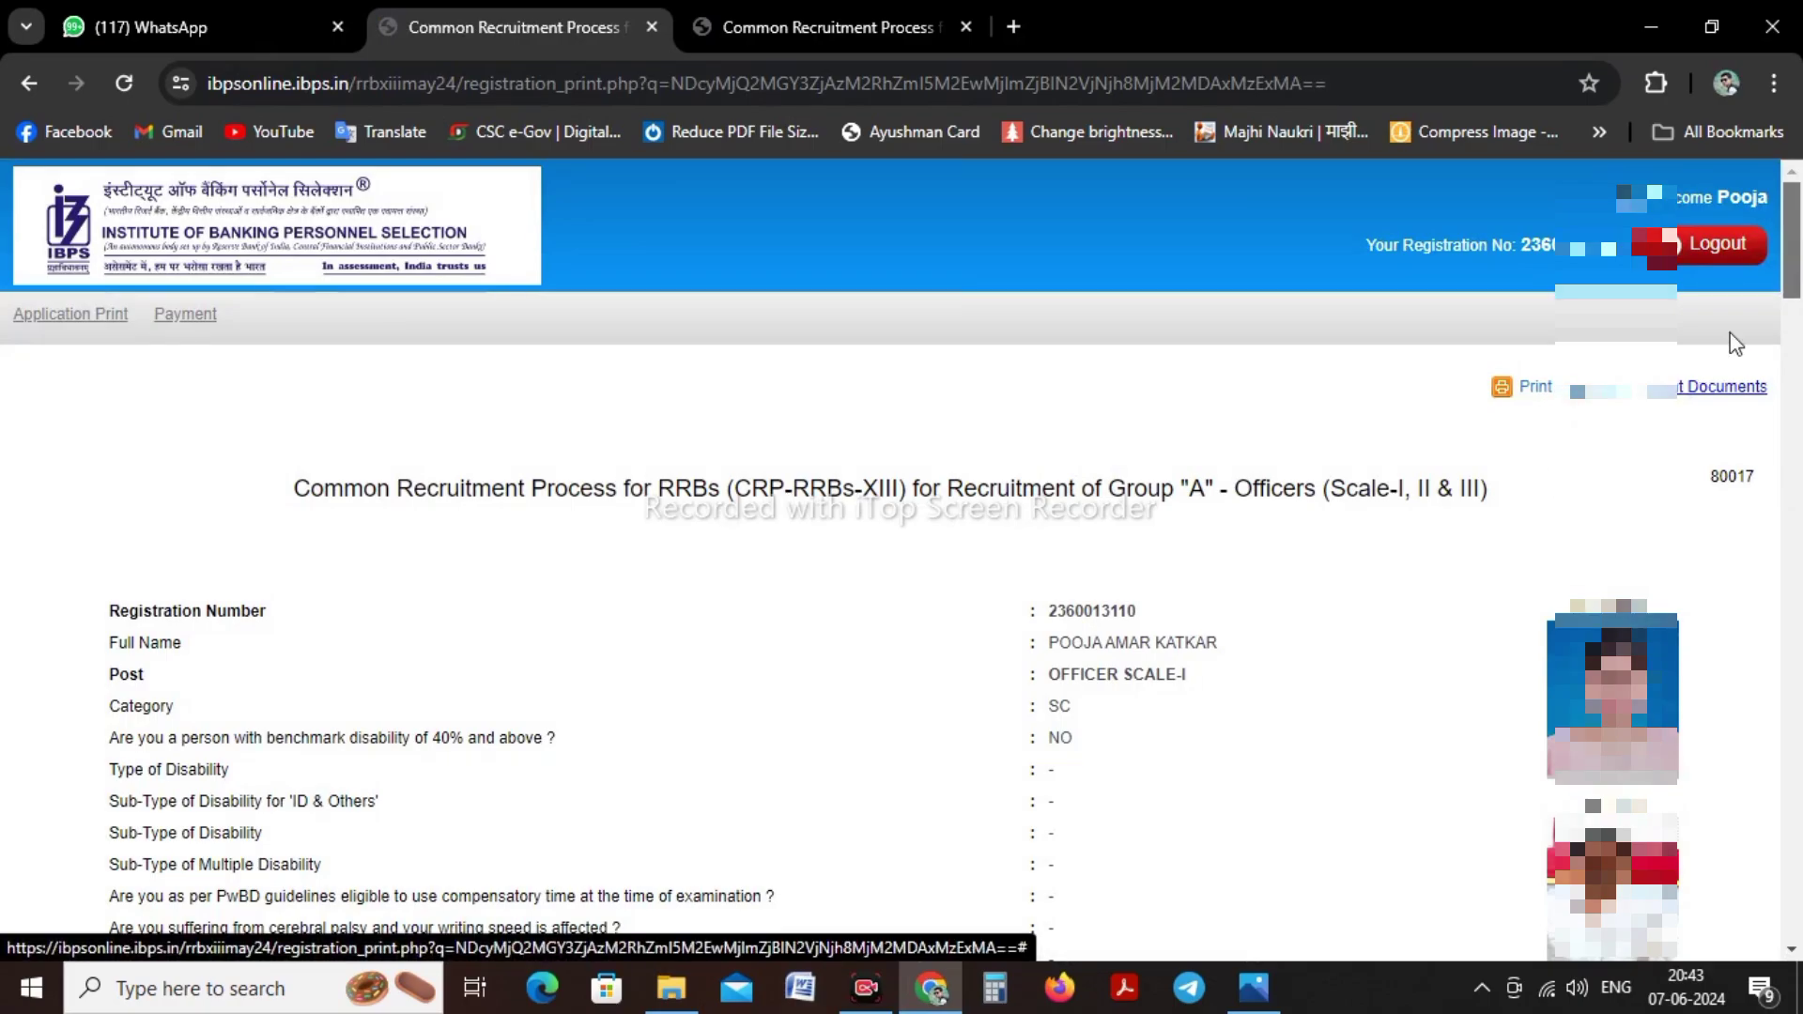
{"action": "left_click_drag", "start_coordinate": [1794, 288], "coordinate": [1753, 264]}
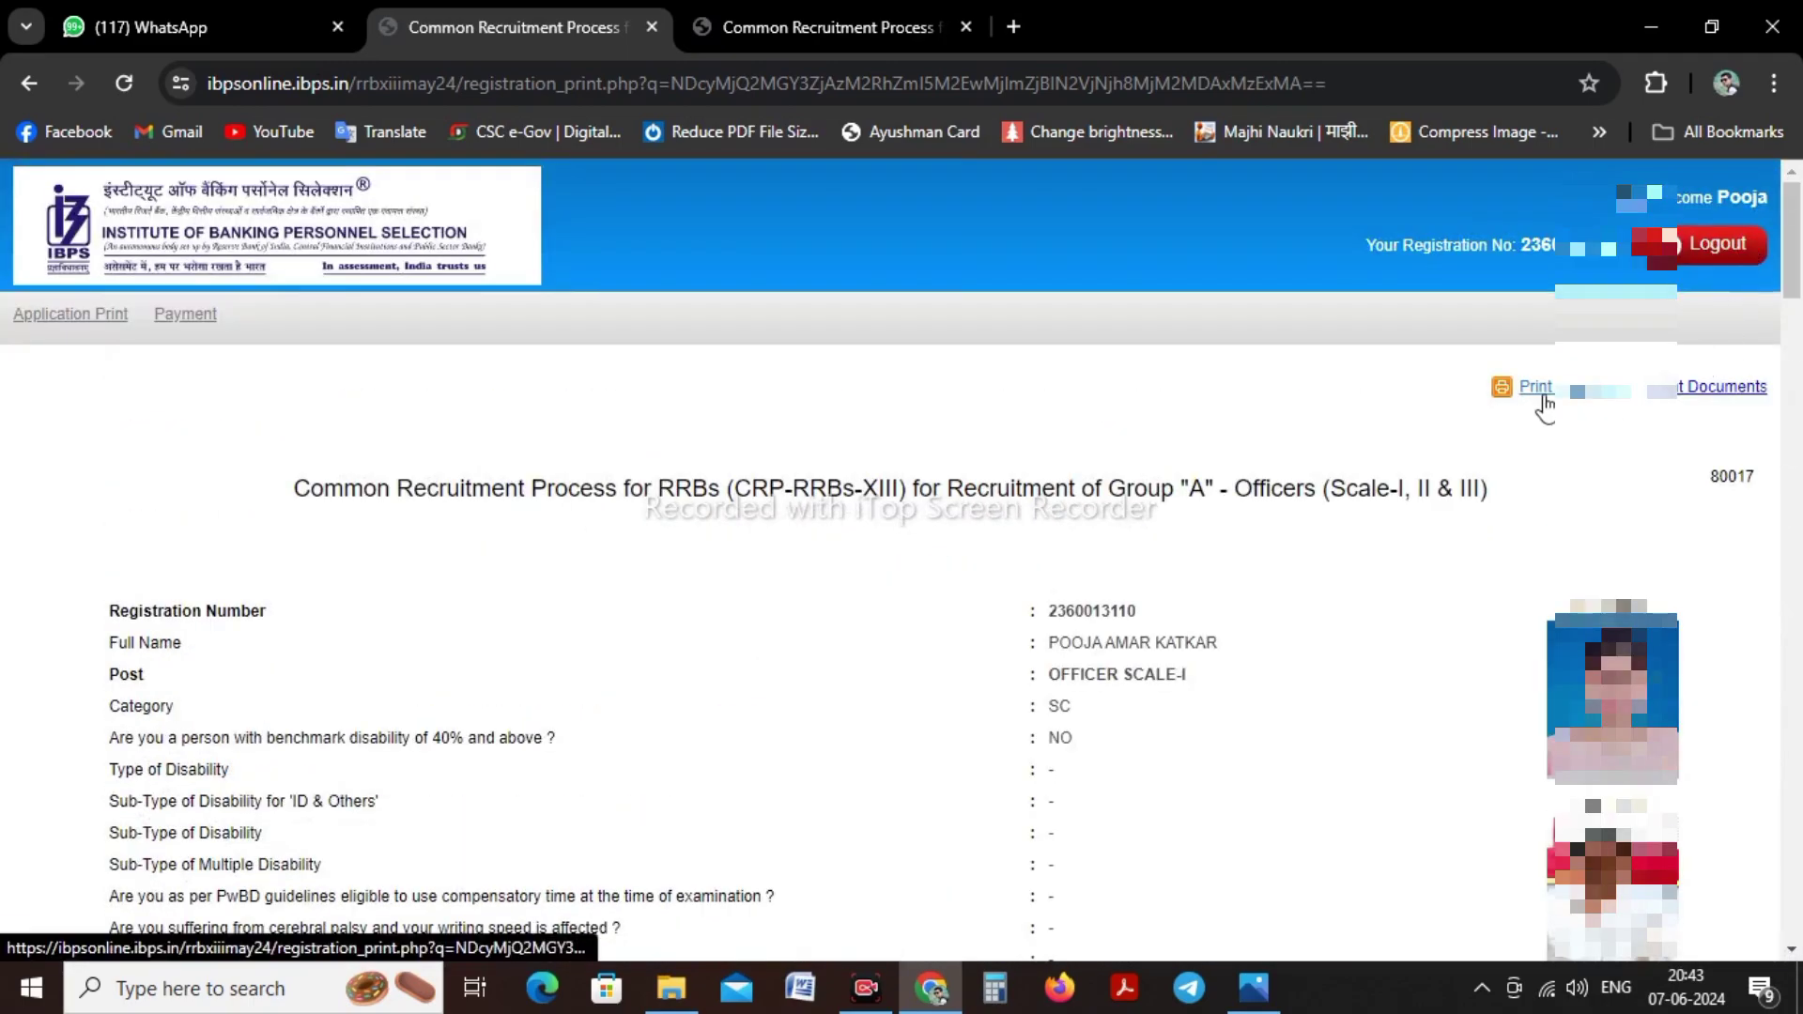